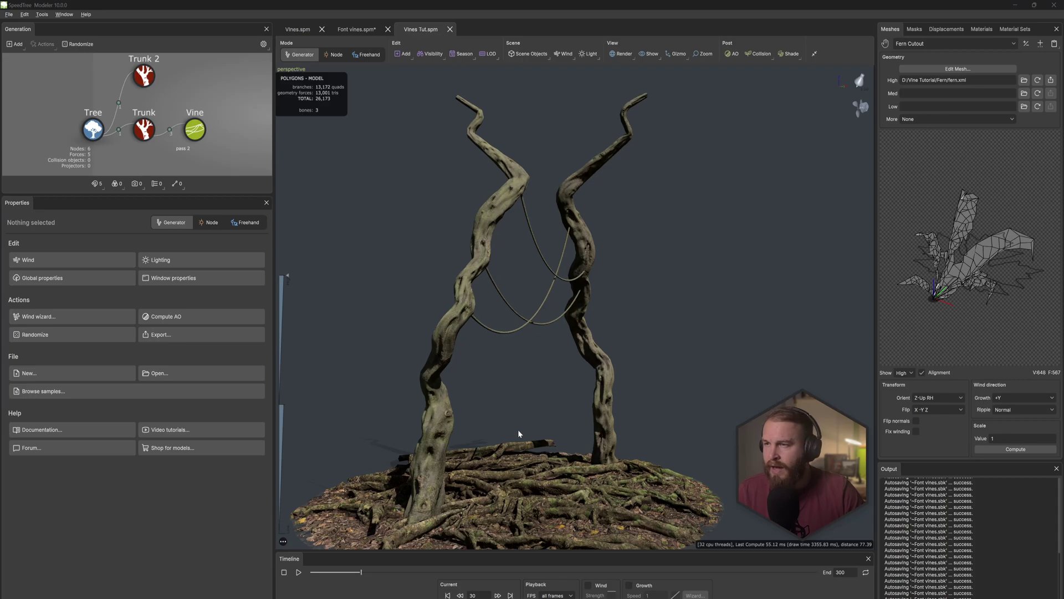
# Step: Select the Vine generator and examine how its vines hang between the two trunks
pyautogui.moveTo(520, 439); pyautogui.dragTo(528, 424, button='middle')
pyautogui.moveTo(558, 371); pyautogui.dragTo(560, 376, button='middle')
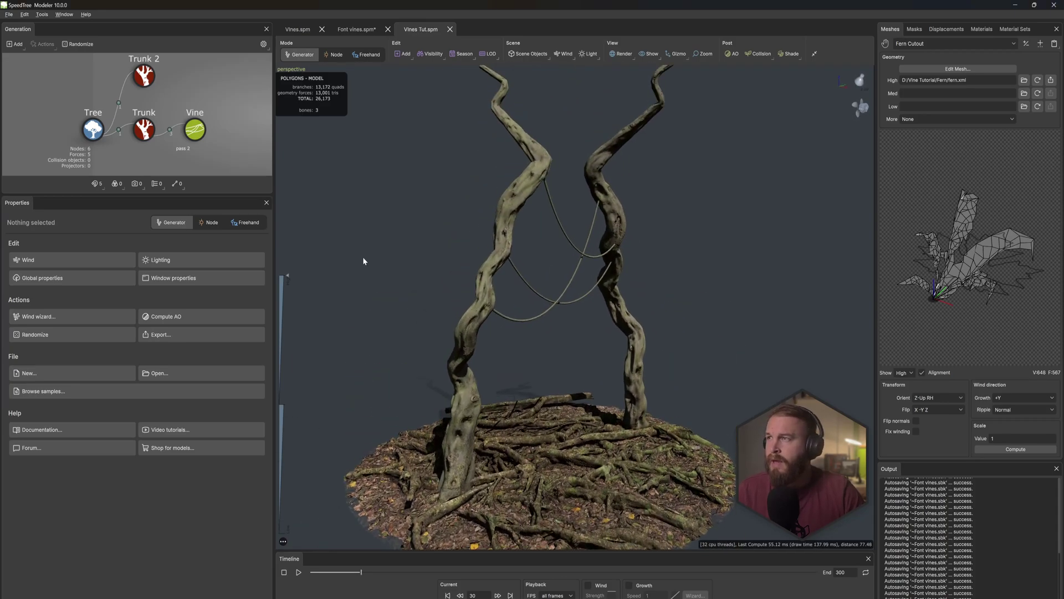
pyautogui.click(196, 130)
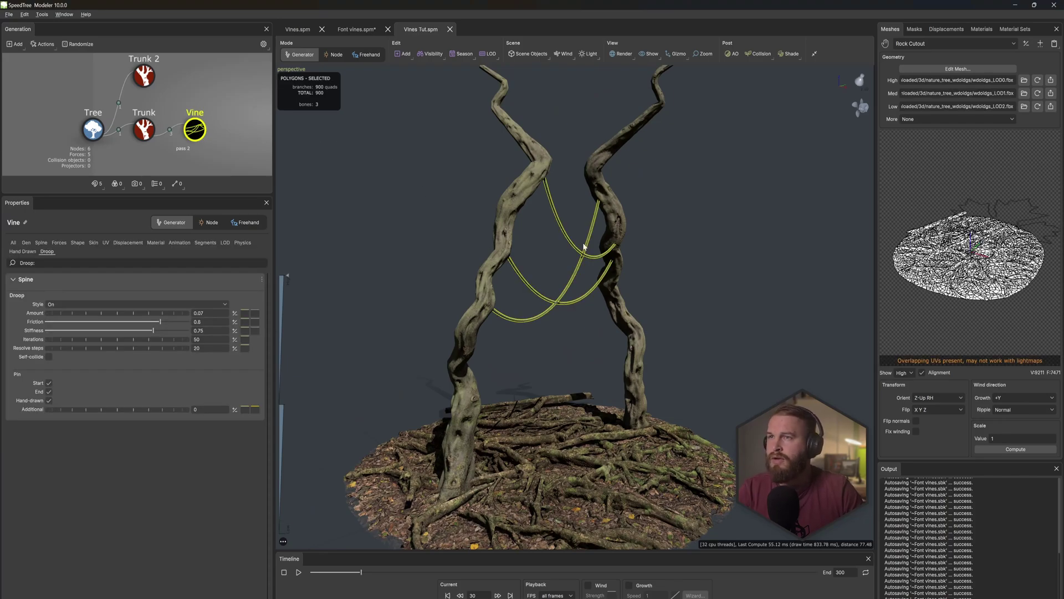
pyautogui.moveTo(529, 285)
pyautogui.mouseDown()
pyautogui.moveTo(499, 273)
pyautogui.moveTo(526, 279)
pyautogui.mouseUp()
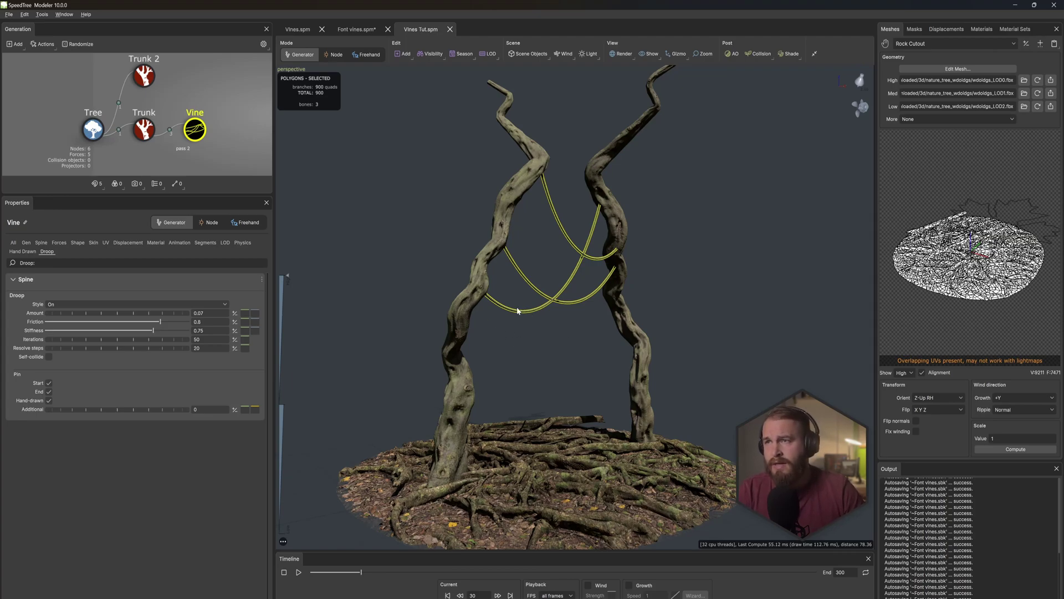
# Step: Review the scene's materials: Ground/Roots, Trunk, Leaf, Haning moss, Fern and Vines
pyautogui.click(987, 31)
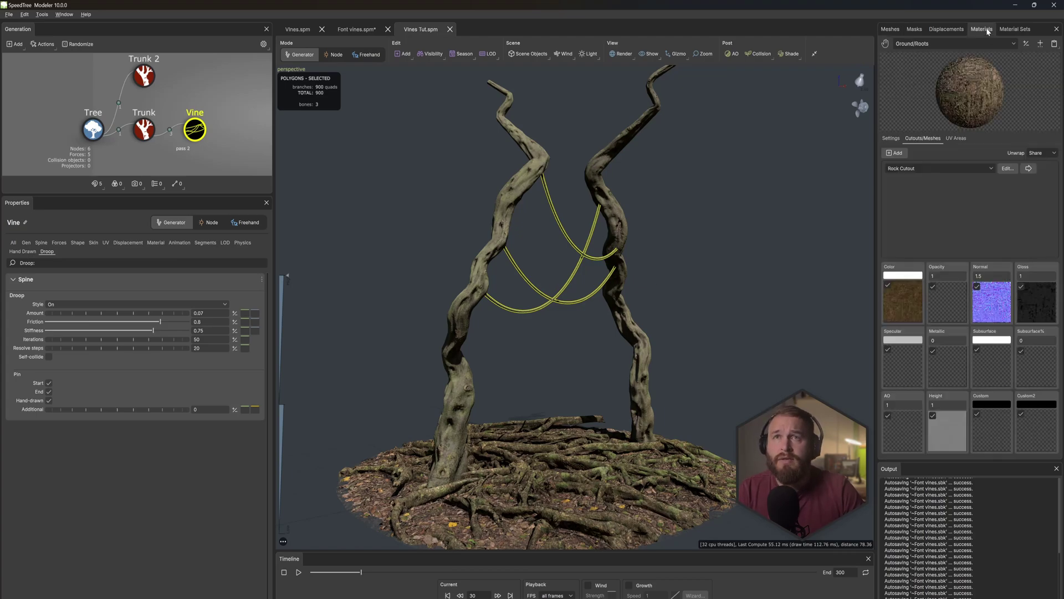
pyautogui.click(923, 43)
pyautogui.click(920, 57)
pyautogui.click(919, 43)
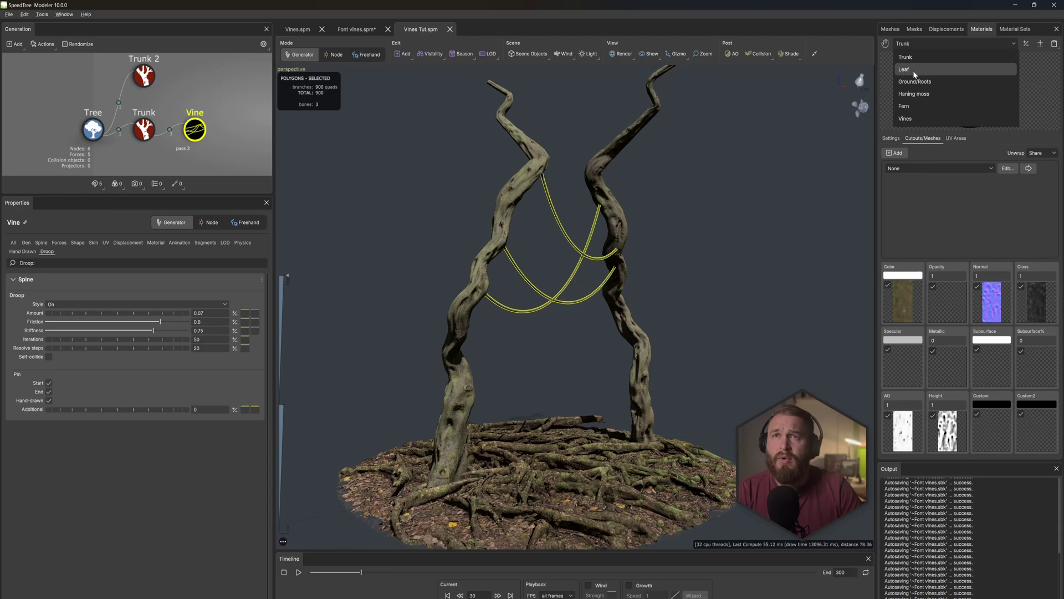
pyautogui.click(913, 71)
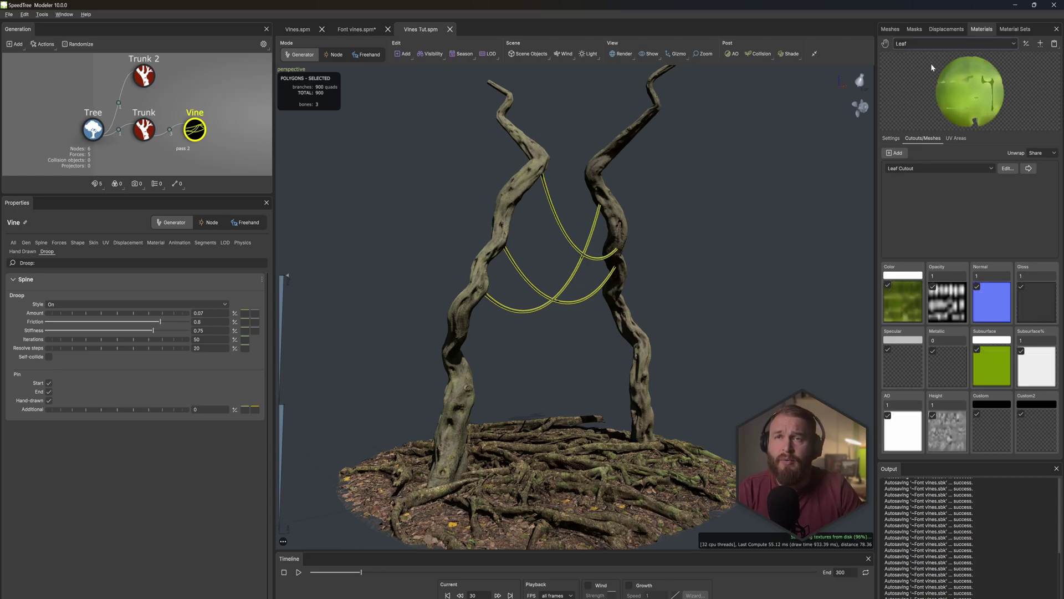
pyautogui.click(936, 43)
pyautogui.click(915, 82)
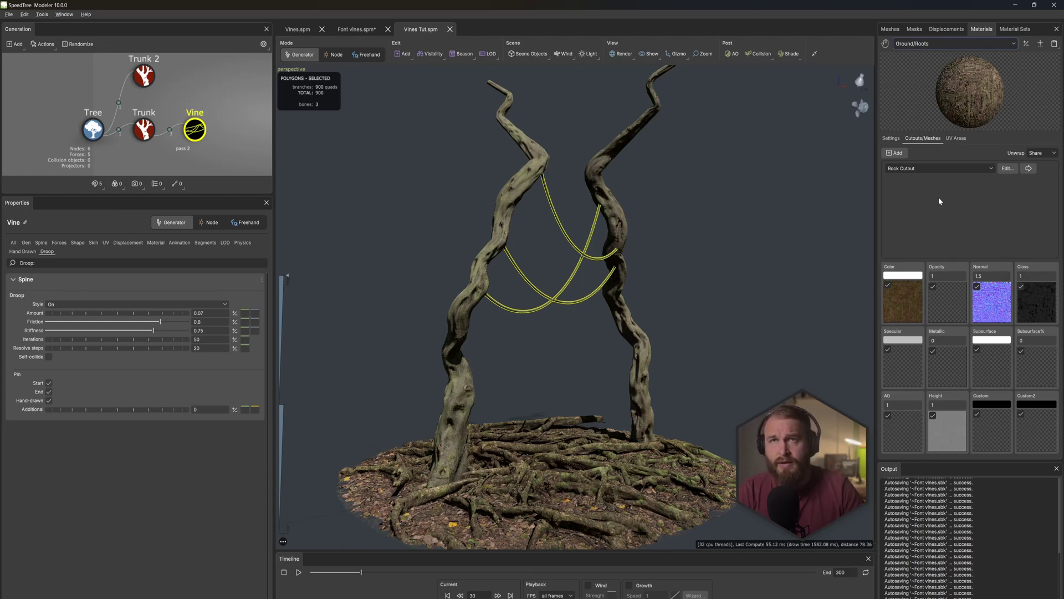
pyautogui.click(927, 45)
pyautogui.click(914, 93)
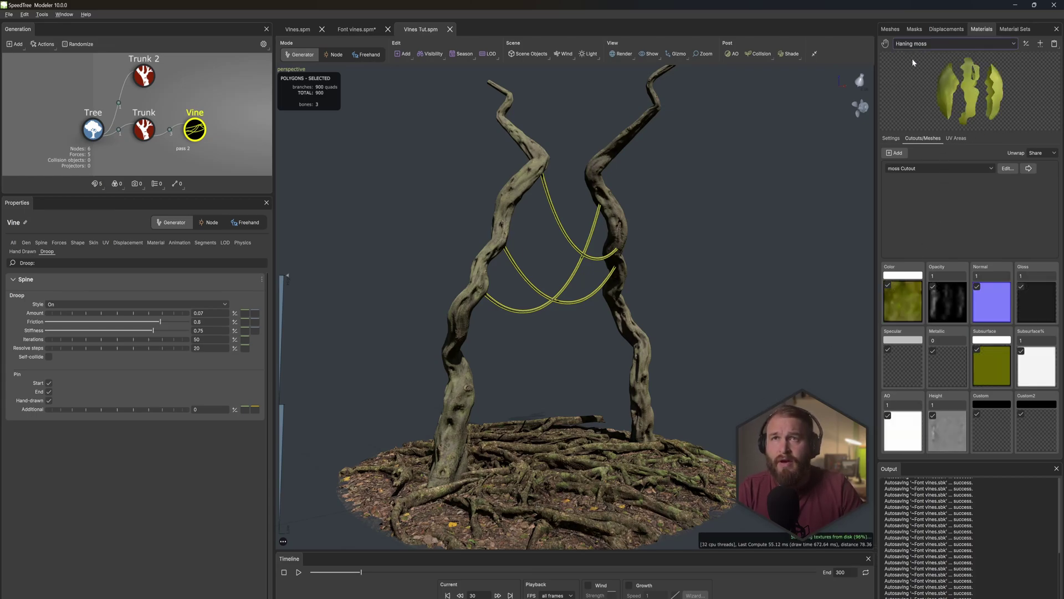
pyautogui.press('Down')
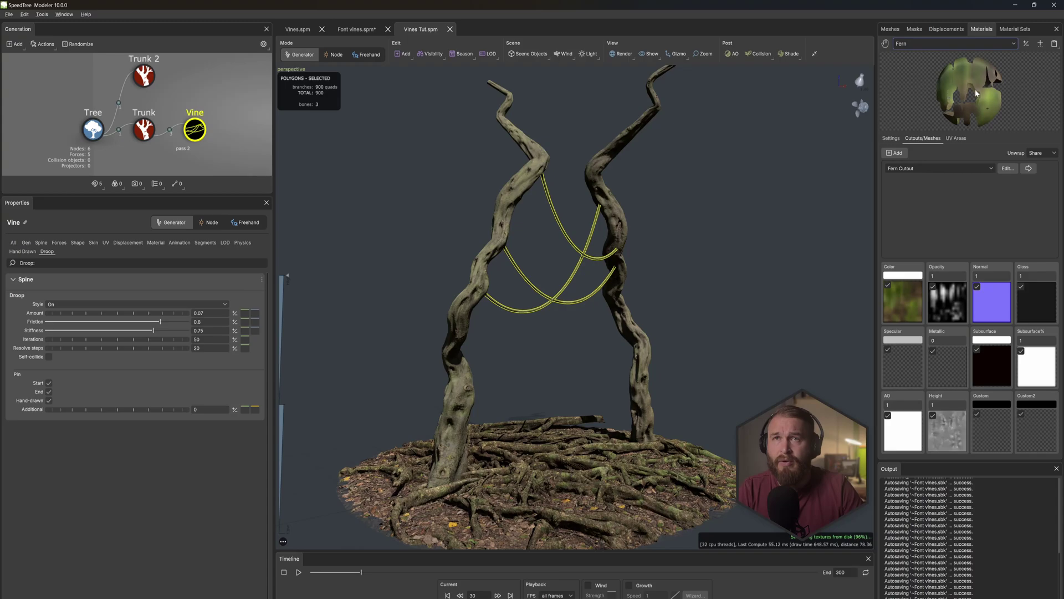
pyautogui.click(942, 44)
pyautogui.click(978, 129)
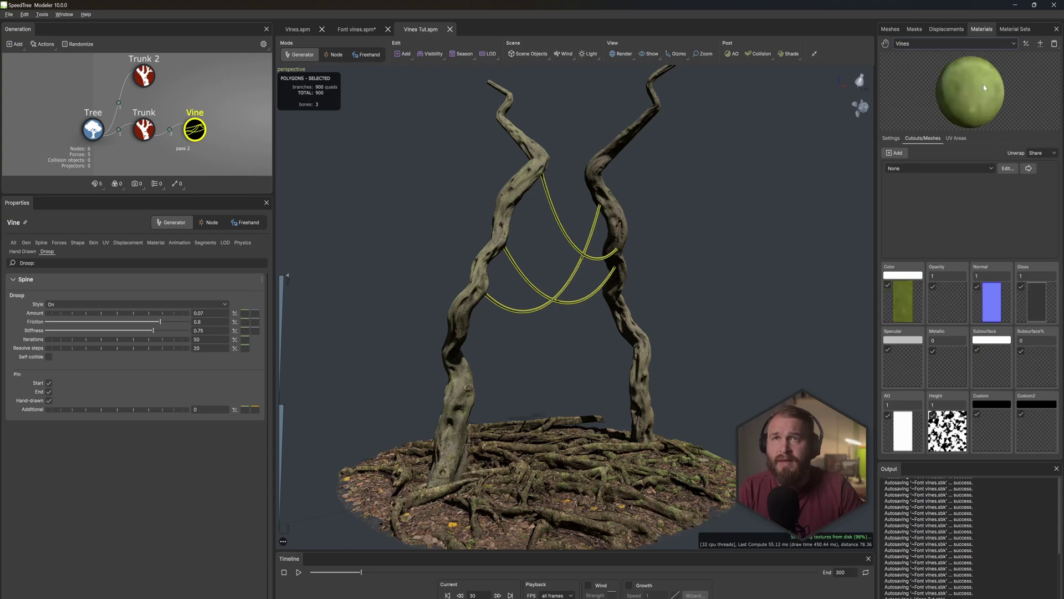
# Step: Add a new Vine geometry generator to the tree and reattach it as a child of the Trunk generator
pyautogui.click(521, 252)
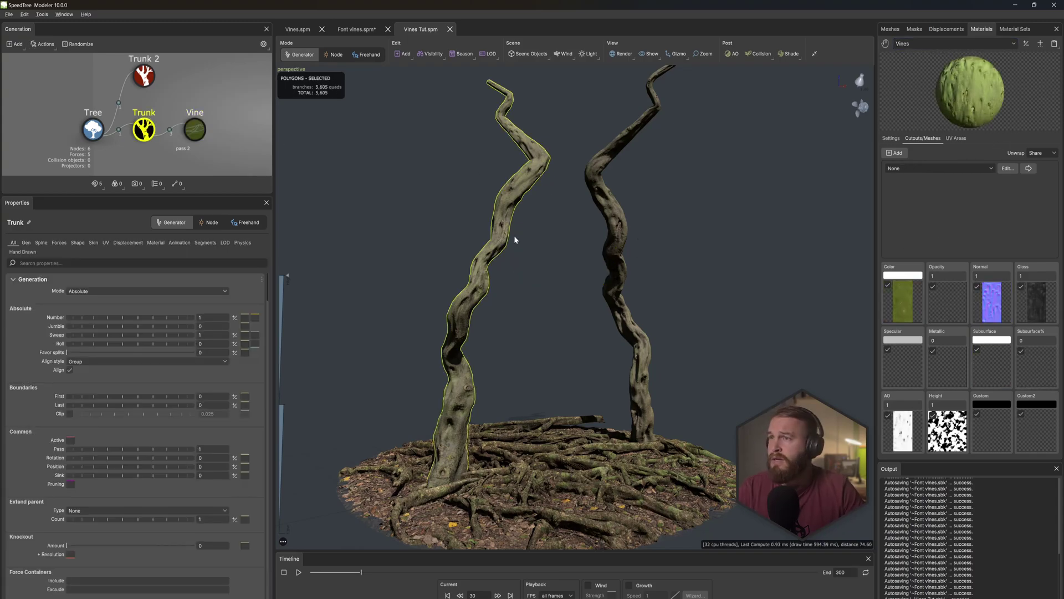
pyautogui.rightClick(429, 220)
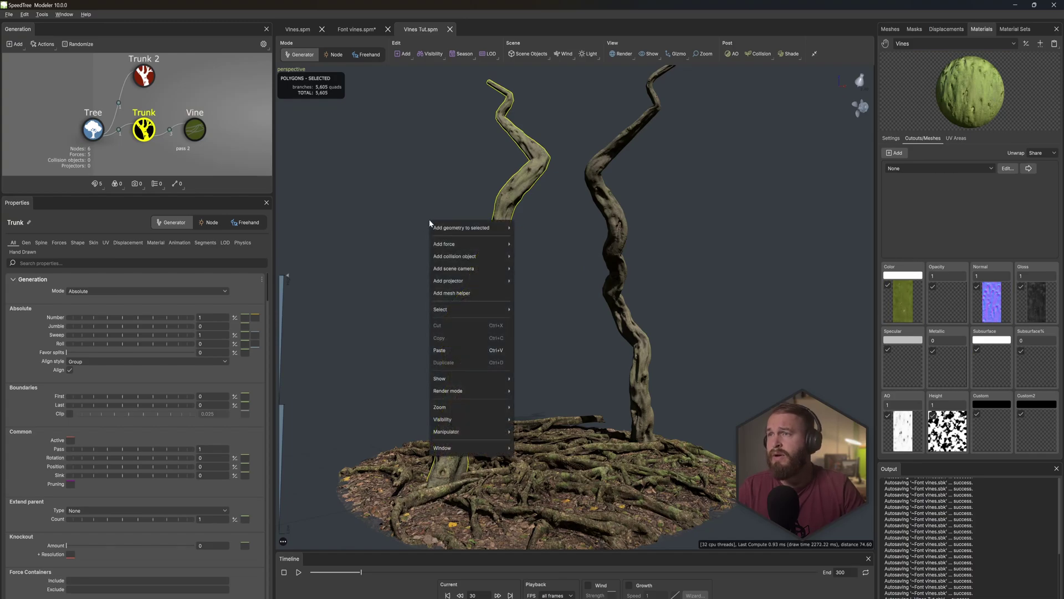
pyautogui.click(354, 154)
pyautogui.rightClick(355, 154)
pyautogui.moveTo(383, 166)
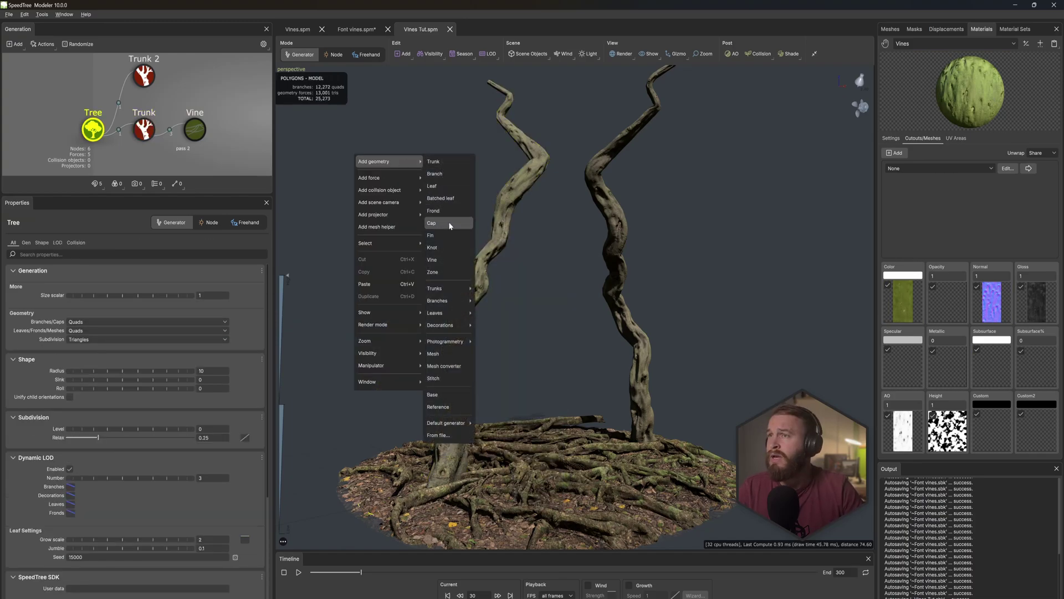
pyautogui.click(445, 259)
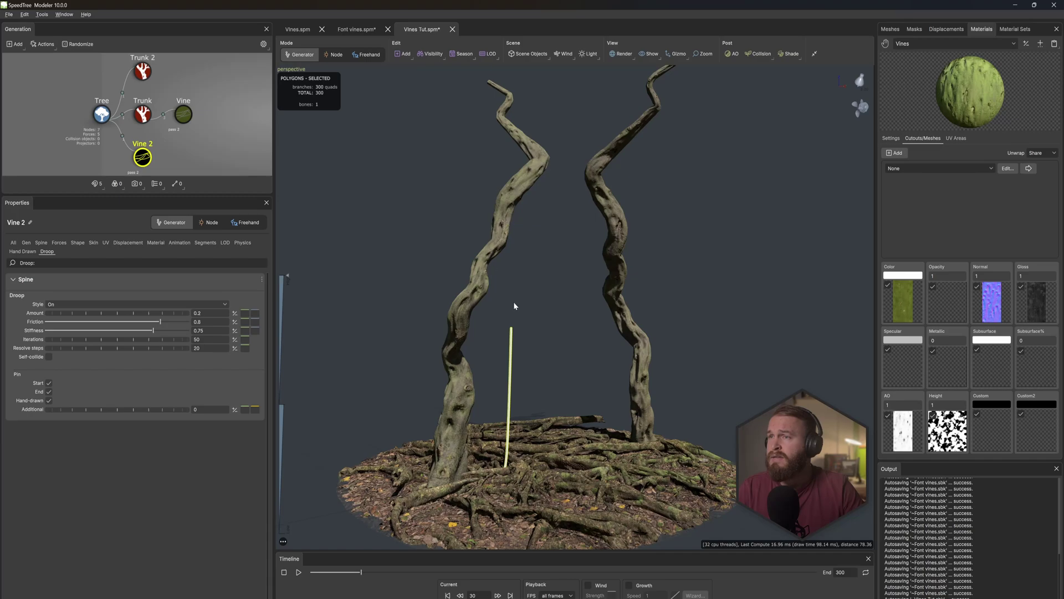
pyautogui.moveTo(143, 157); pyautogui.dragTo(142, 110)
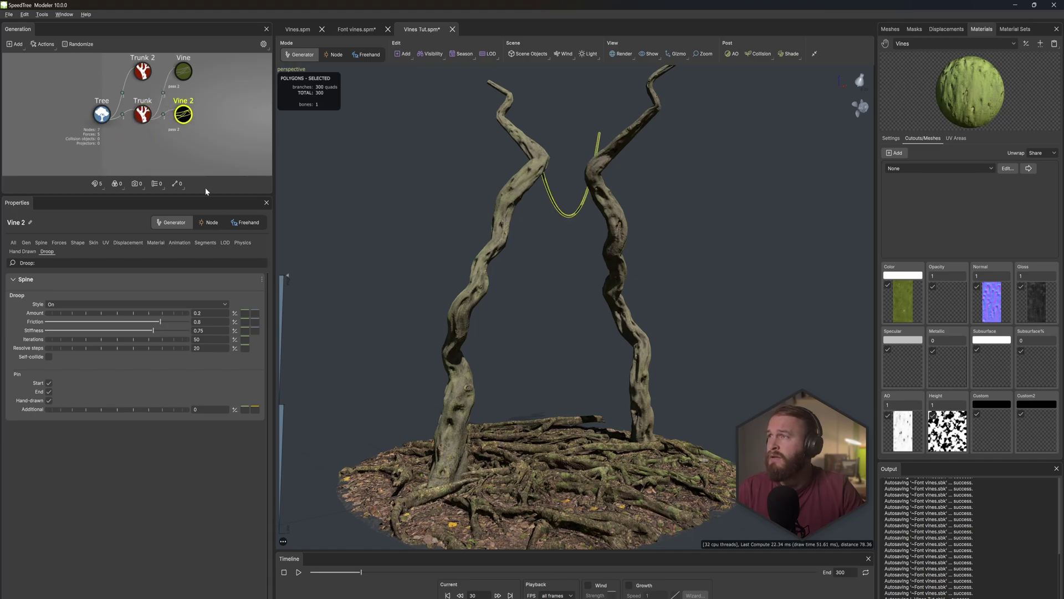
# Step: Set the Vine 2 generator's number to 2 and its rotation to -0.22
pyautogui.click(26, 243)
pyautogui.moveTo(123, 319); pyautogui.dragTo(134, 317)
pyautogui.moveTo(605, 257); pyautogui.dragTo(583, 256)
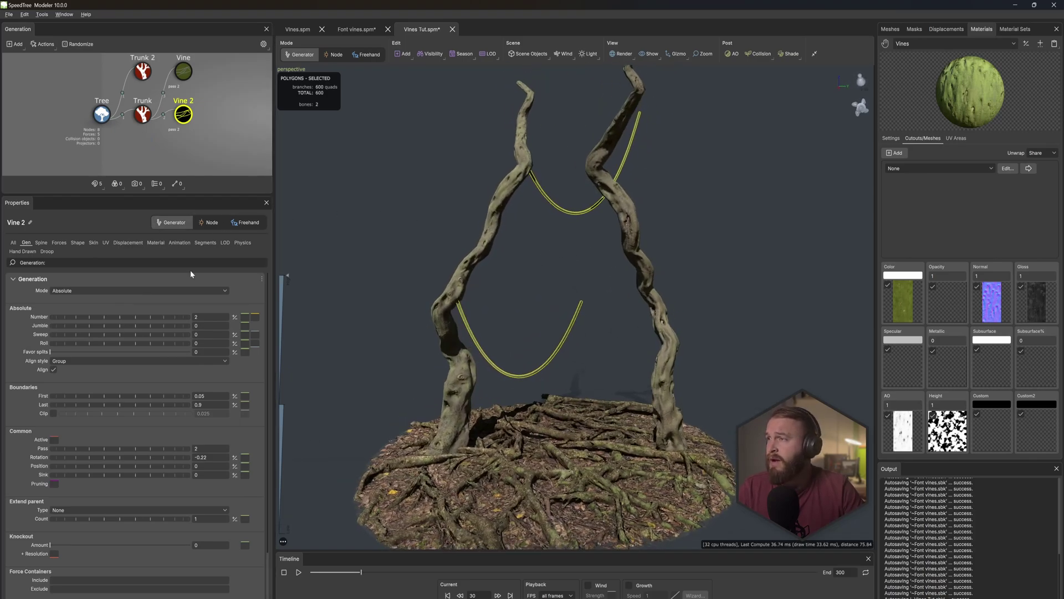
# Step: Move the upper Vine 2 node down its trunk to position -0.09 and rotate it by 0.049 toward the opposite trunk
pyautogui.click(335, 54)
pyautogui.moveTo(529, 166); pyautogui.dragTo(383, 313)
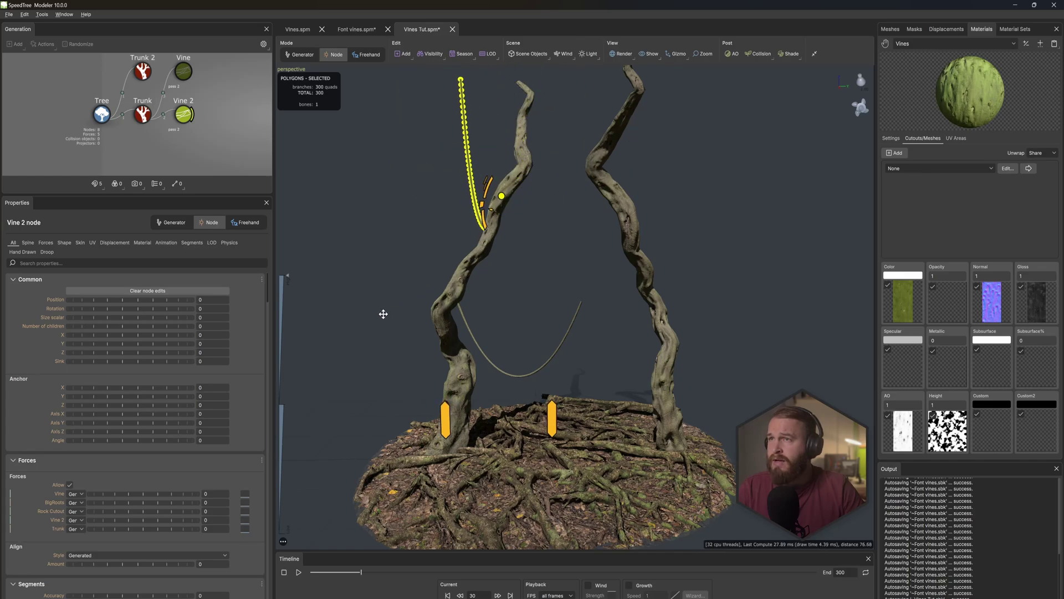
pyautogui.moveTo(81, 308); pyautogui.dragTo(109, 316)
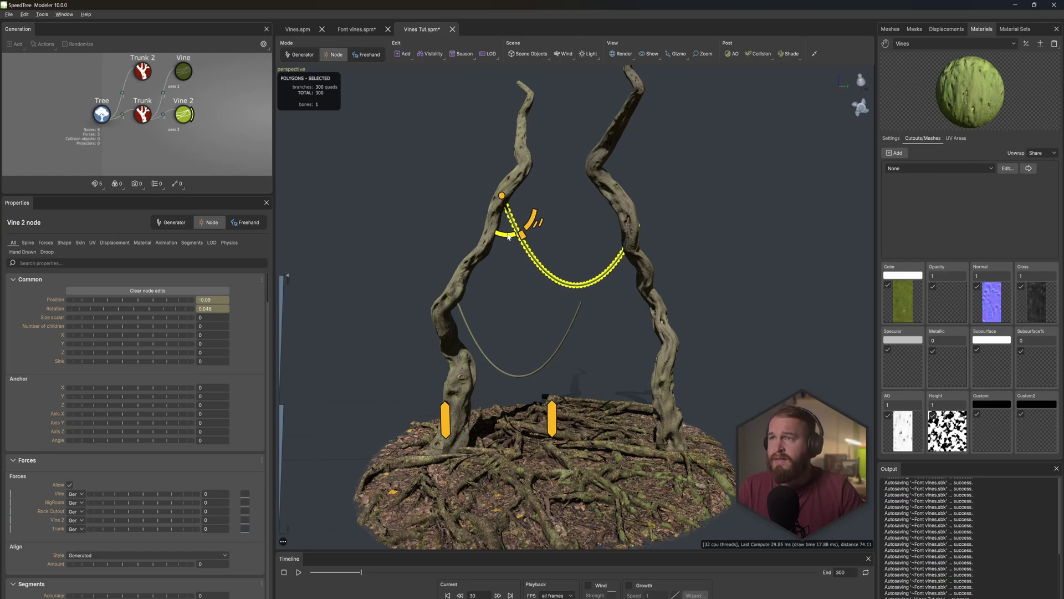
# Step: Set the Vine 2 generator's droop style to Off so both vines are straight for alignment
pyautogui.click(300, 54)
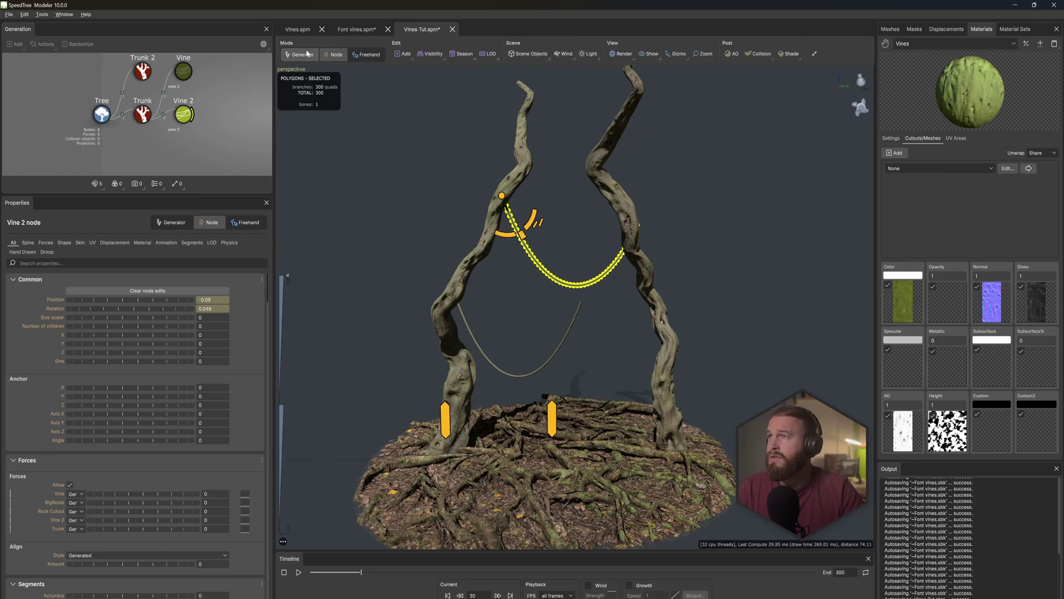
pyautogui.click(47, 251)
pyautogui.click(82, 303)
pyautogui.click(66, 312)
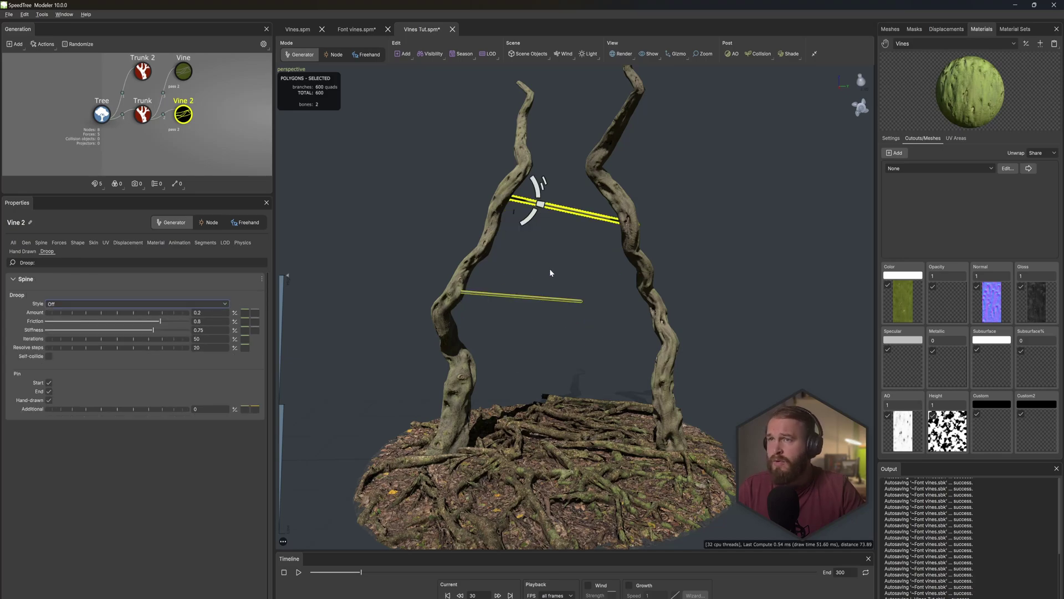
# Step: Refine the upper vine node's rotation and reach so its tip meets the opposite trunk
pyautogui.moveTo(565, 234); pyautogui.dragTo(534, 252)
pyautogui.click(333, 54)
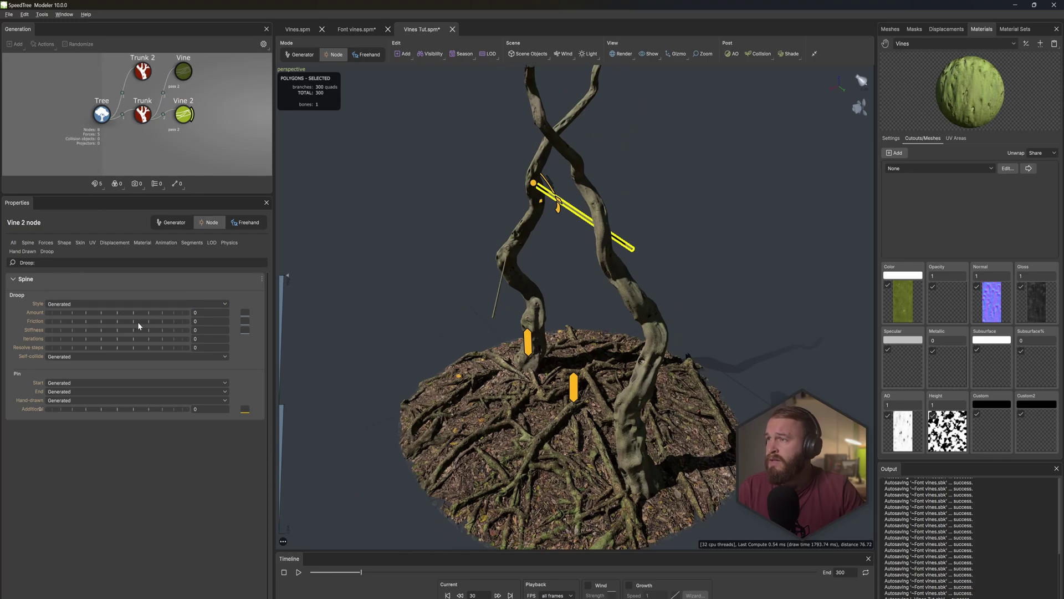
pyautogui.click(14, 242)
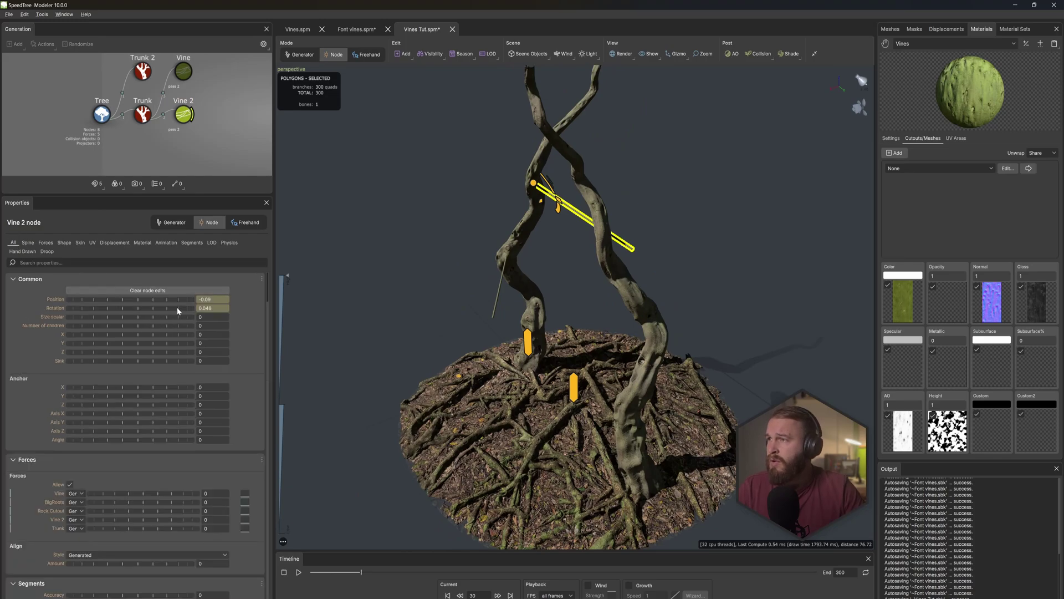
pyautogui.moveTo(178, 308); pyautogui.dragTo(175, 307)
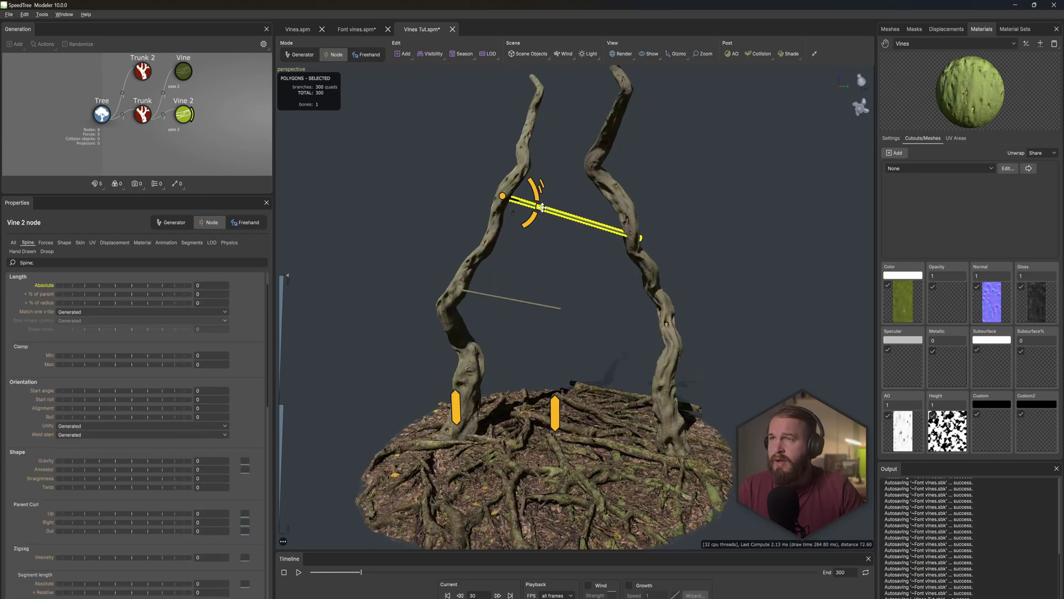
# Step: Select the lower vine node, rotate it toward the opposite trunk and lengthen it to span the gap
pyautogui.click(469, 294)
pyautogui.click(462, 293)
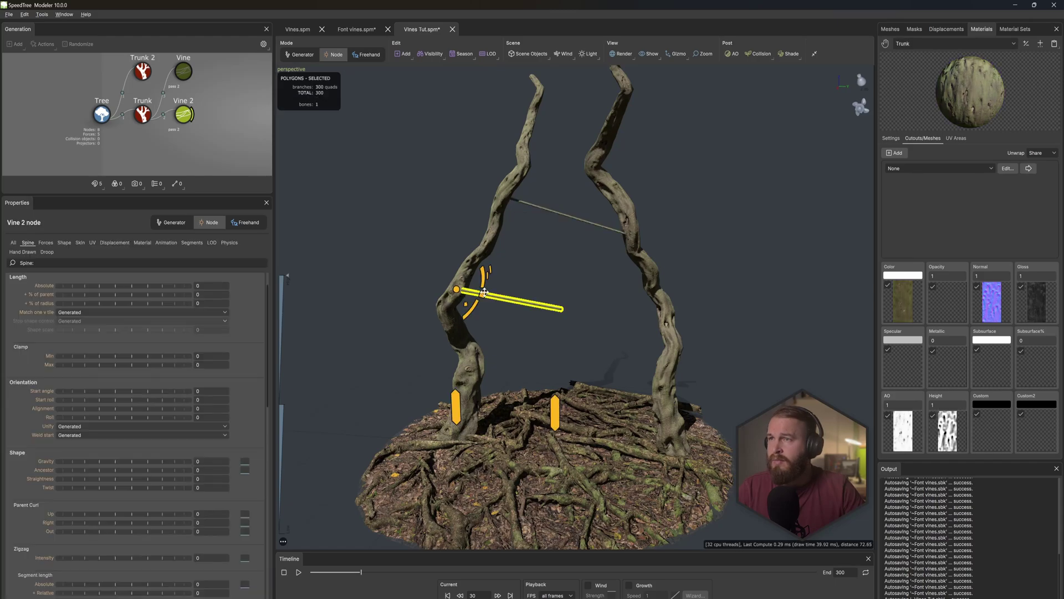
pyautogui.moveTo(548, 260); pyautogui.dragTo(522, 288)
pyautogui.click(11, 242)
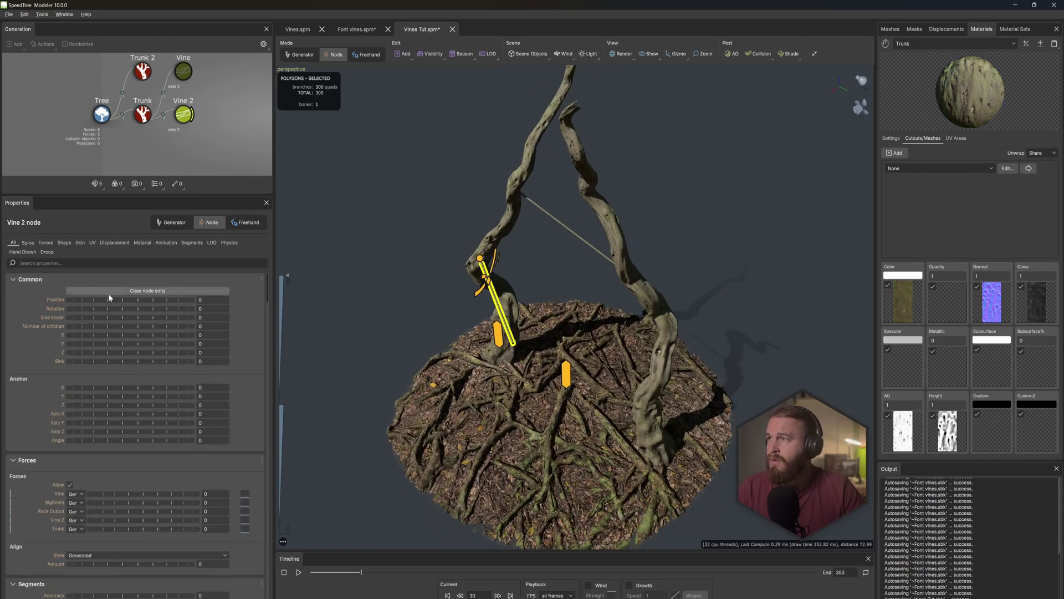
pyautogui.moveTo(132, 308); pyautogui.dragTo(138, 307)
pyautogui.moveTo(520, 276); pyautogui.dragTo(554, 328)
pyautogui.moveTo(496, 353); pyautogui.dragTo(511, 338)
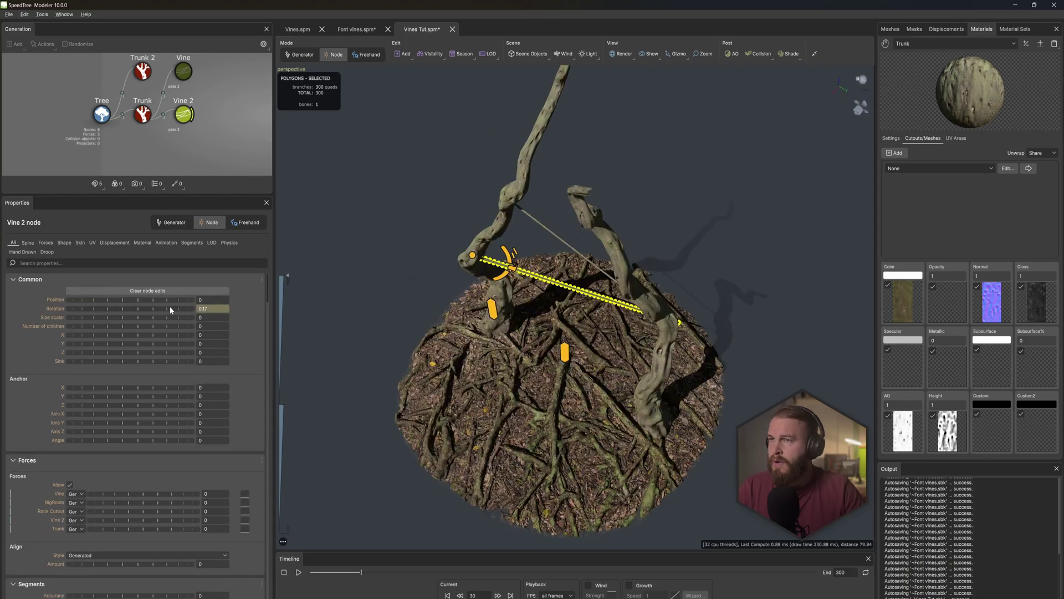
# Step: Fine-tune the lower vine node's rotation and tilt it upward with a start angle of about -0.159 to meet the opposite trunk
pyautogui.moveTo(170, 306); pyautogui.dragTo(167, 307)
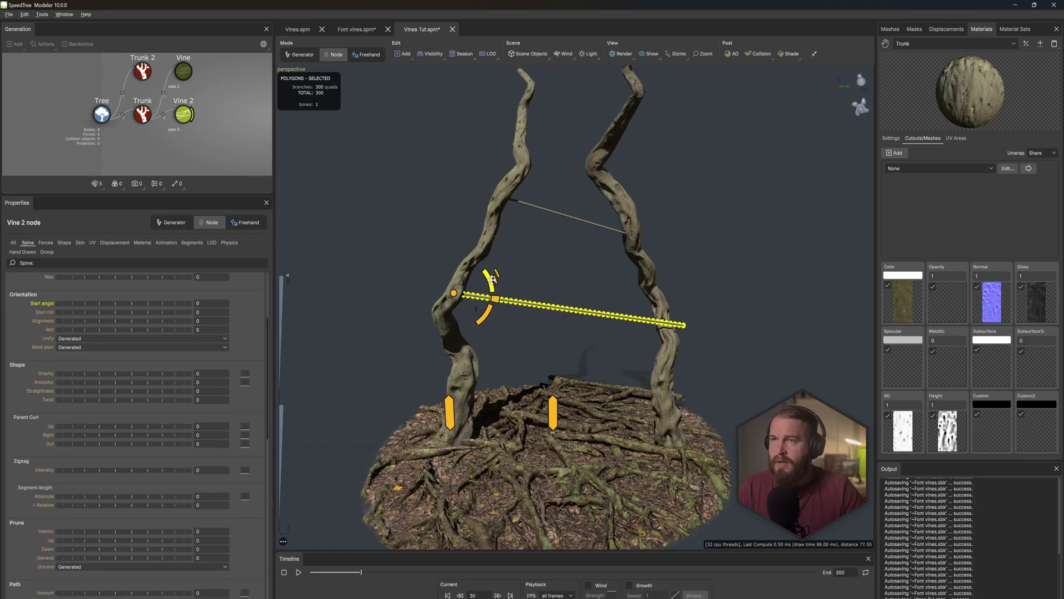
pyautogui.moveTo(495, 285); pyautogui.dragTo(493, 273)
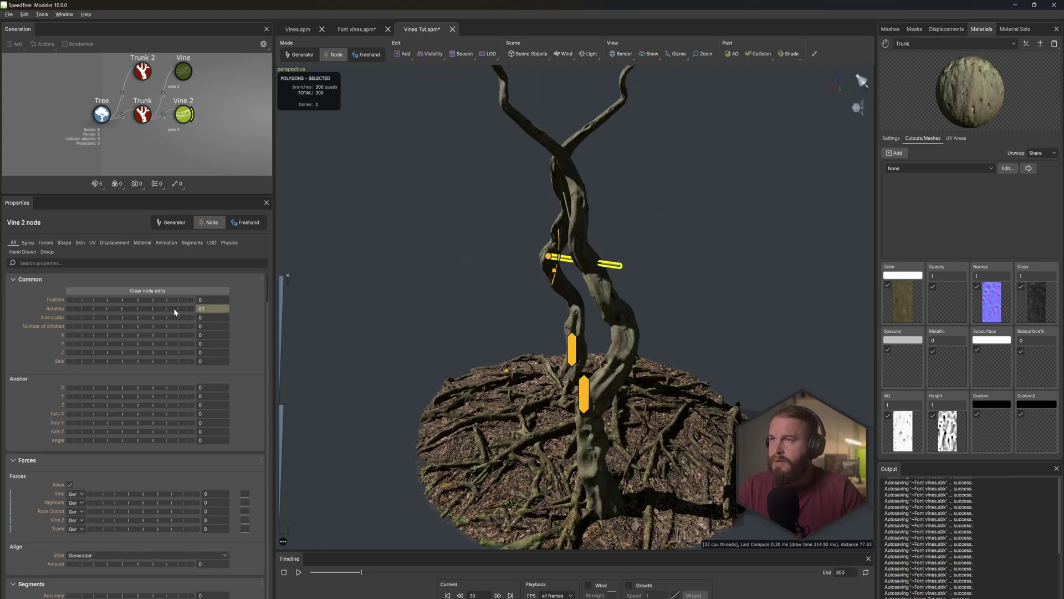
pyautogui.moveTo(174, 308); pyautogui.dragTo(173, 306)
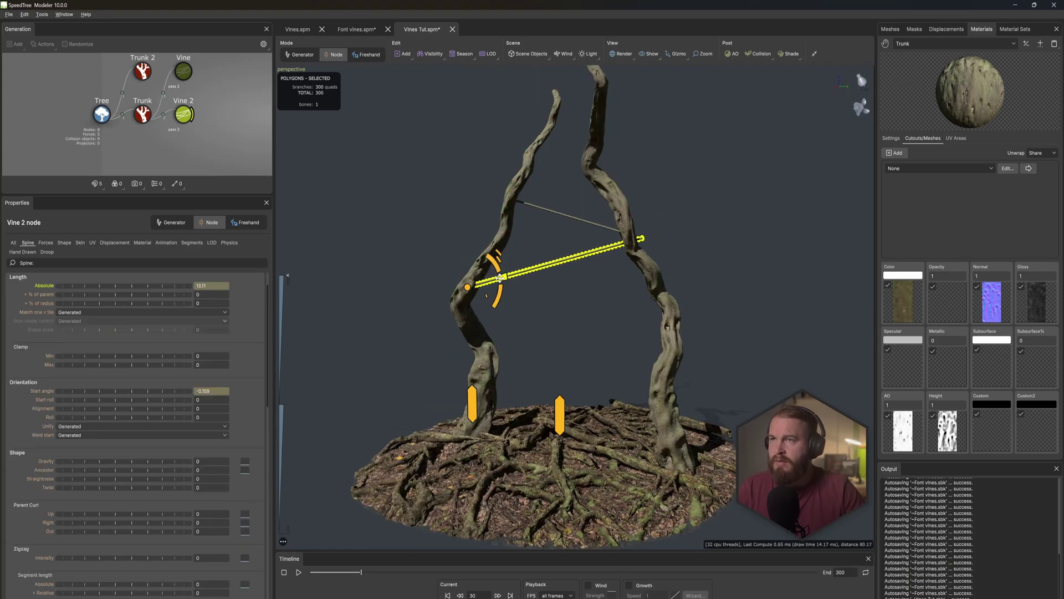
# Step: Set the Vine 2 generator's droop style to On for both aligned vines
pyautogui.click(47, 253)
pyautogui.click(300, 57)
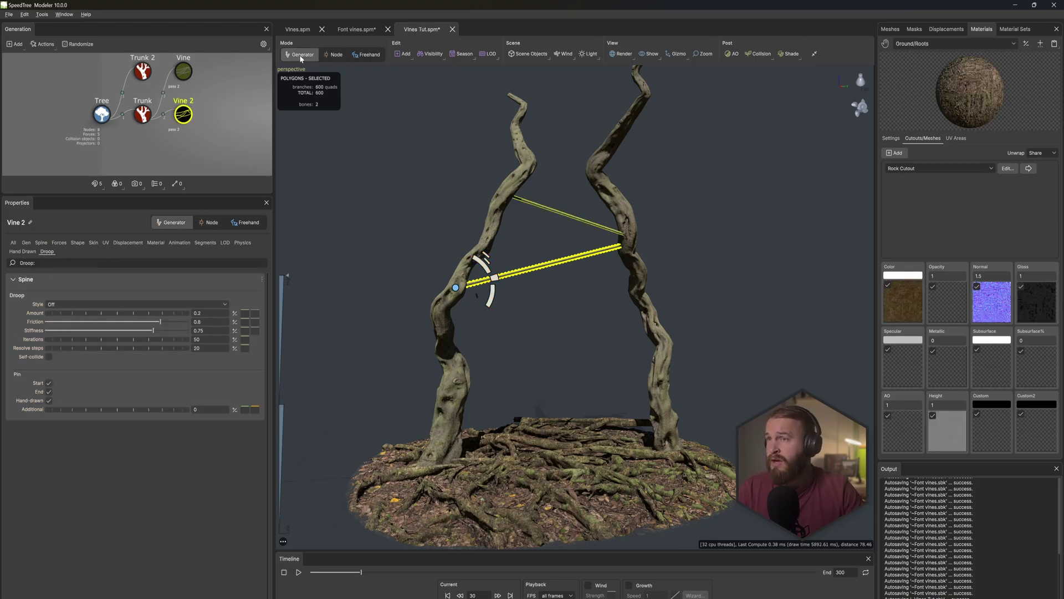
pyautogui.click(81, 302)
pyautogui.click(60, 329)
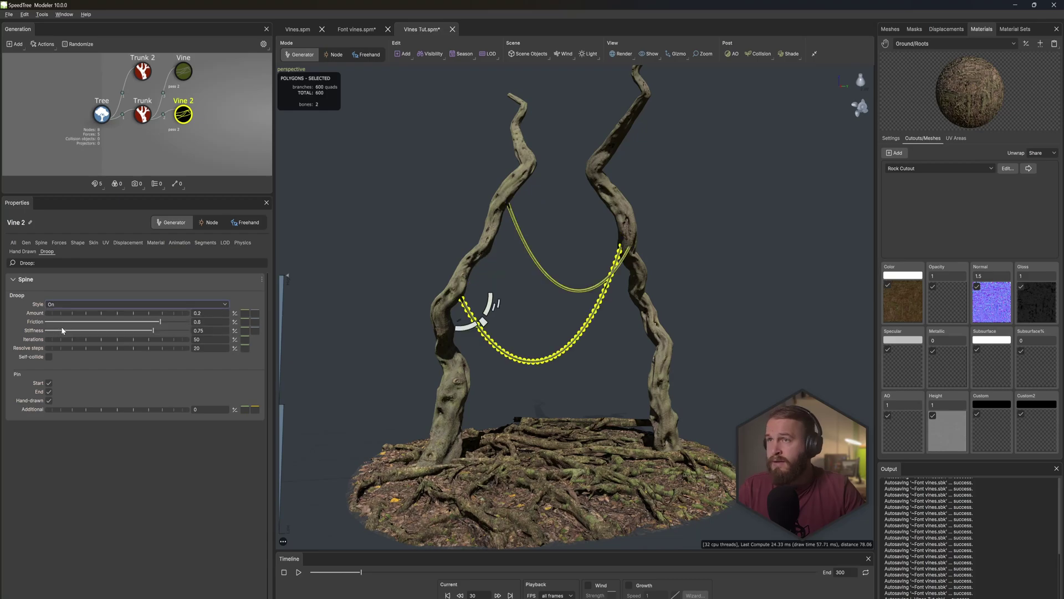
# Step: Select the Vine 2 generator and choose the Vines material for display
pyautogui.click(449, 225)
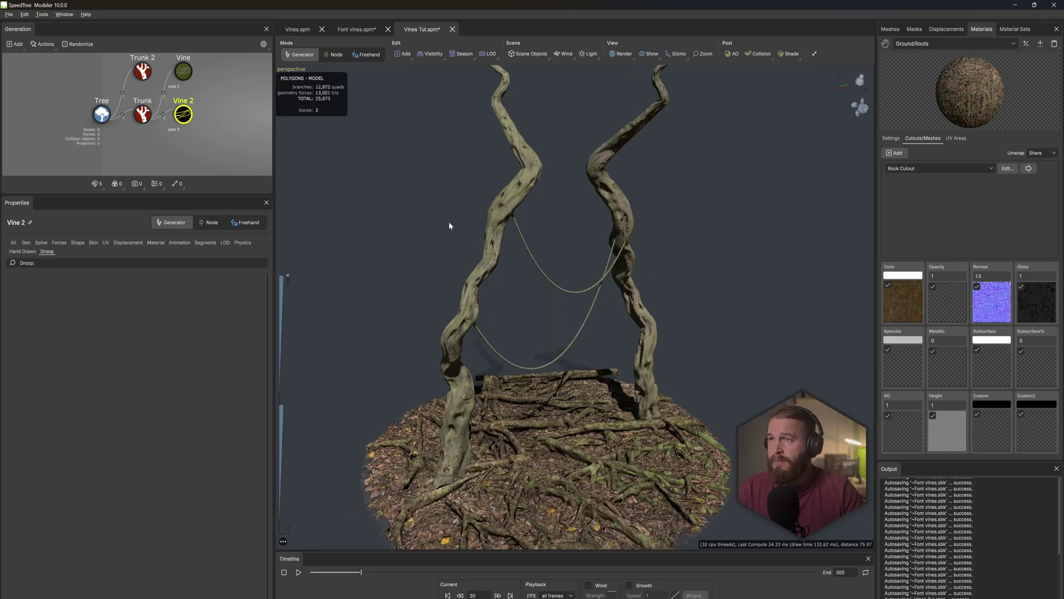
pyautogui.click(183, 116)
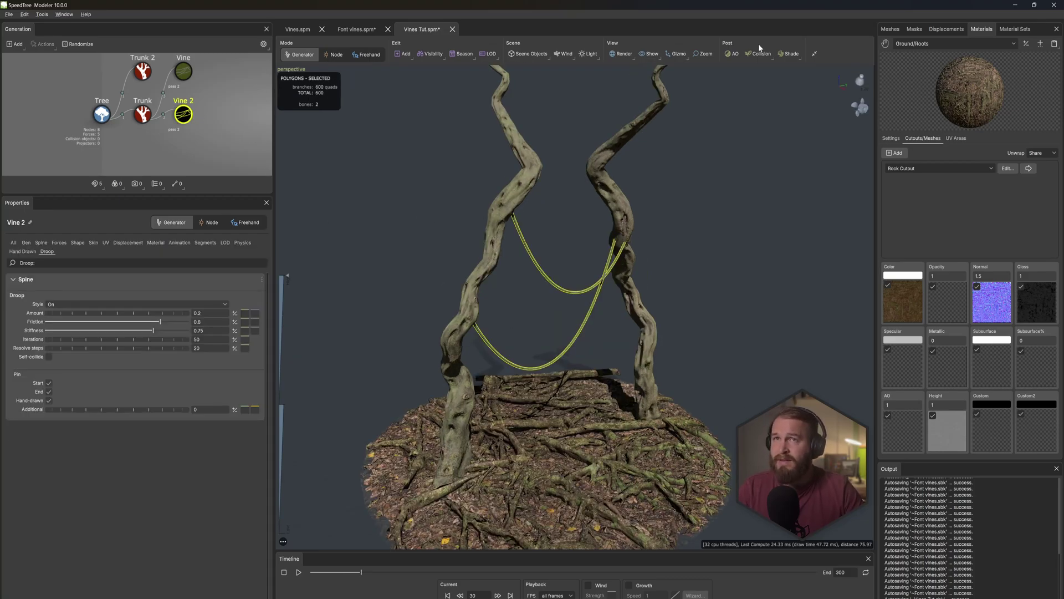
pyautogui.click(956, 40)
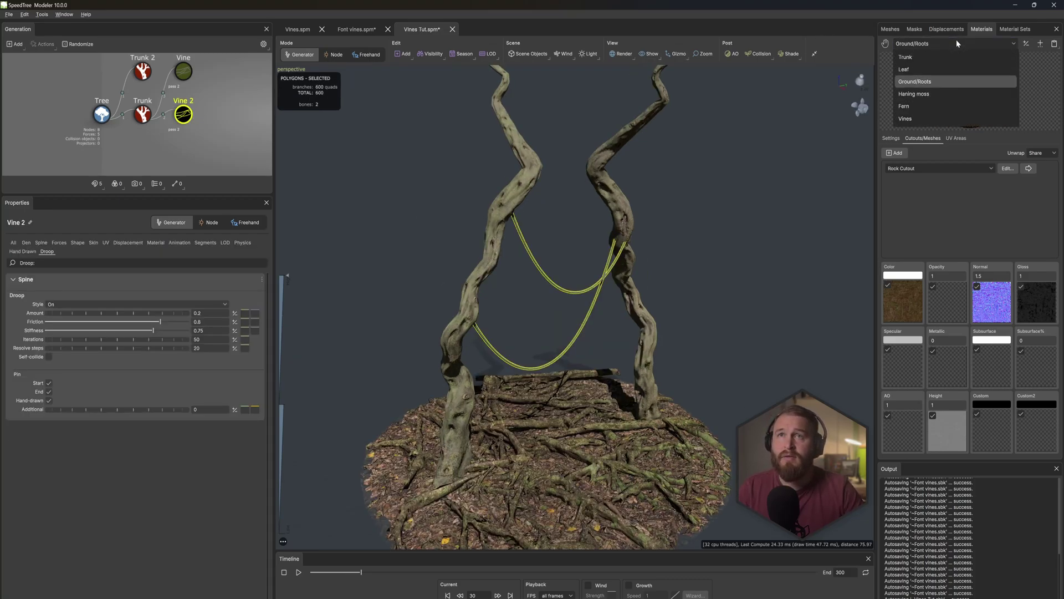
pyautogui.click(913, 118)
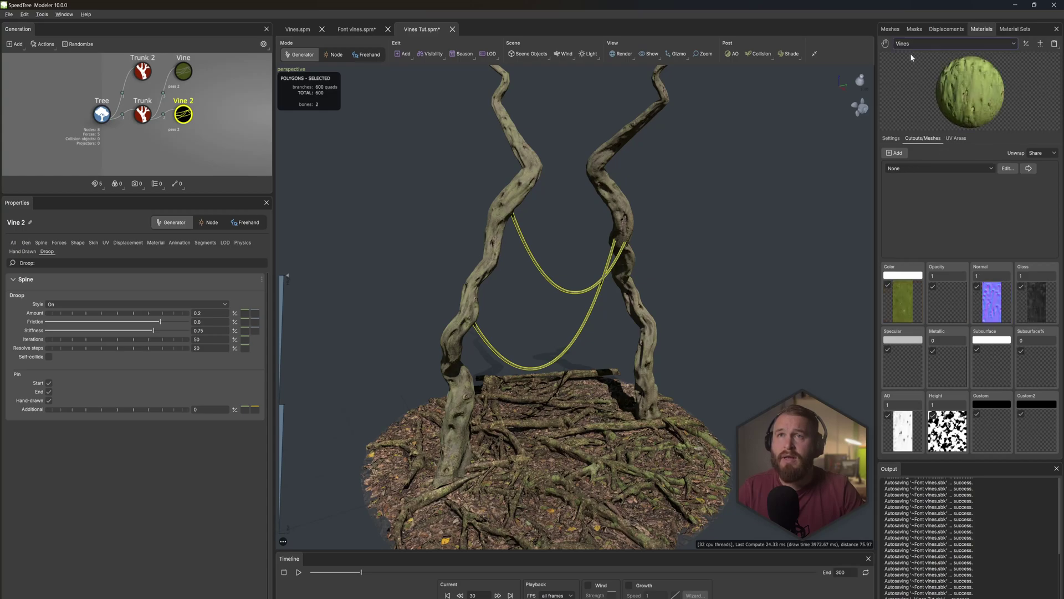
# Step: Apply the Vines material to the Vine 2 generator as its branch material and deselect it
pyautogui.moveTo(885, 43); pyautogui.dragTo(187, 117)
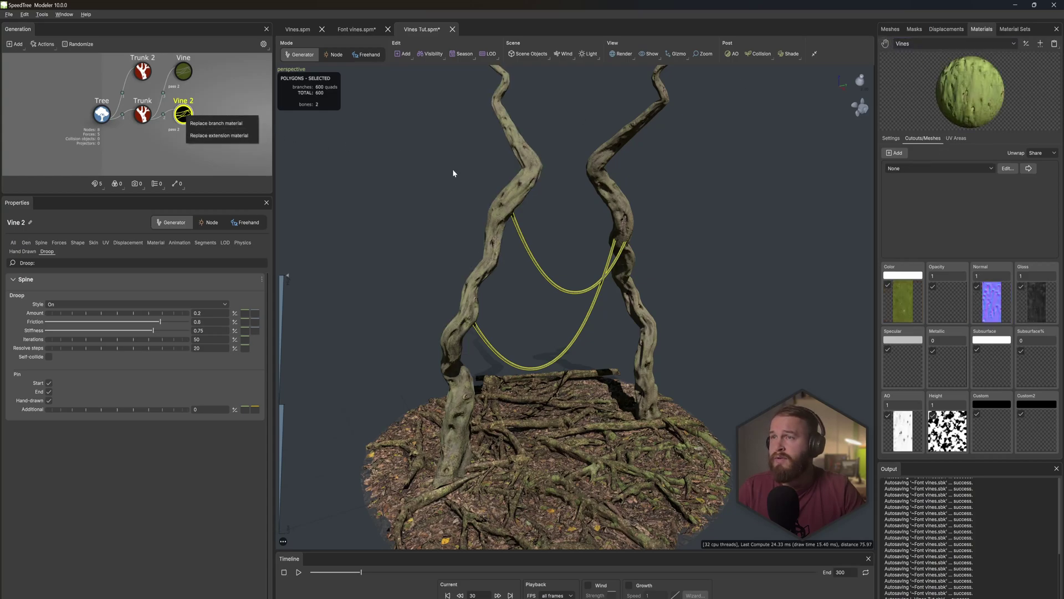
pyautogui.click(213, 127)
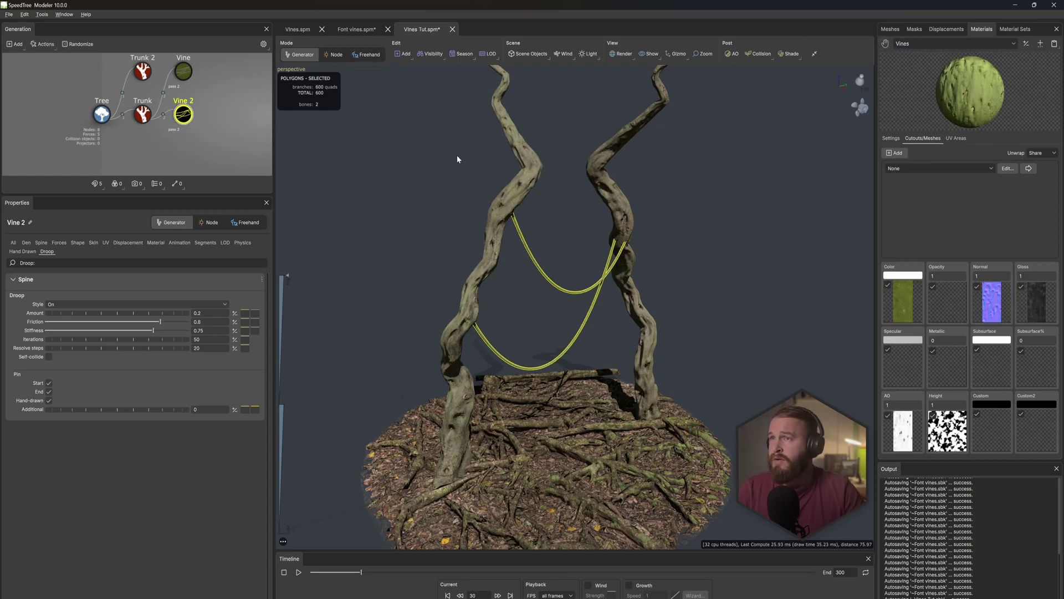
pyautogui.click(215, 141)
pyautogui.scroll(4, 554, 274)
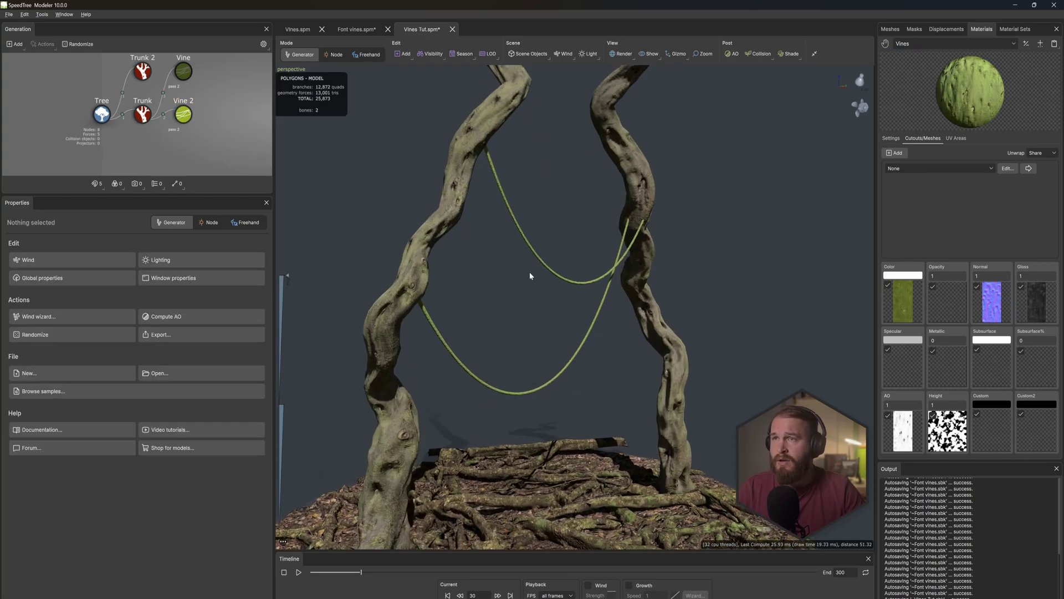
pyautogui.scroll(2, 530, 276)
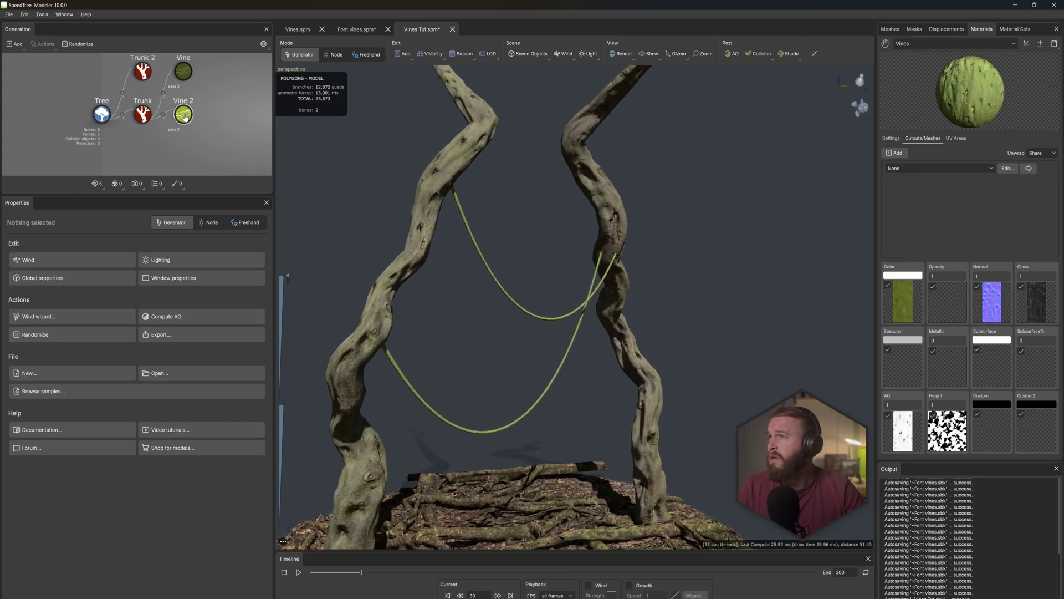
# Step: Make a geometry force from the Vine 2 generator and name it Vines 1 level
pyautogui.click(184, 115)
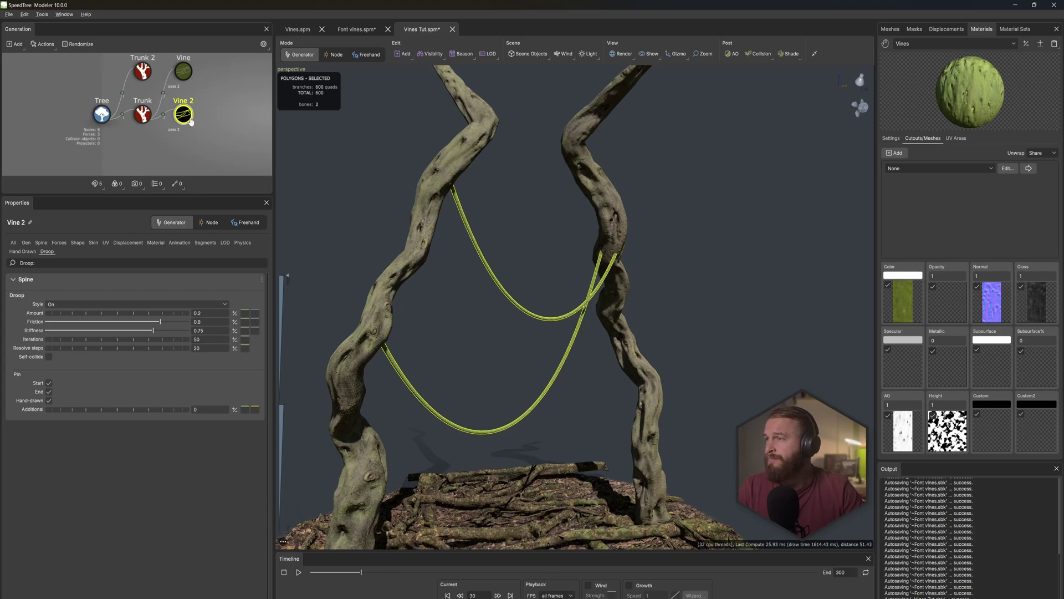
pyautogui.rightClick(184, 116)
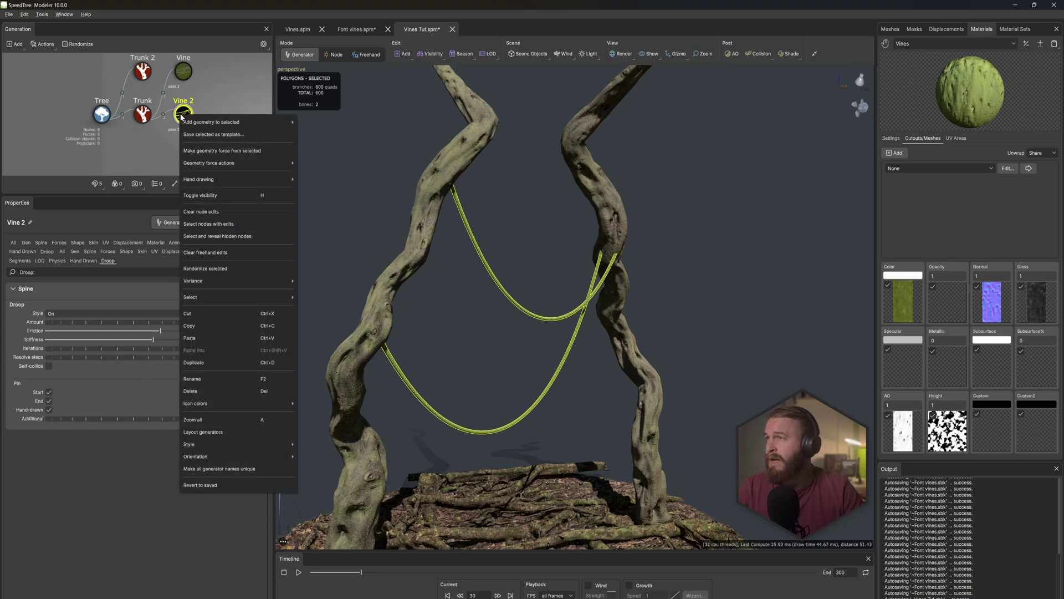
pyautogui.click(247, 151)
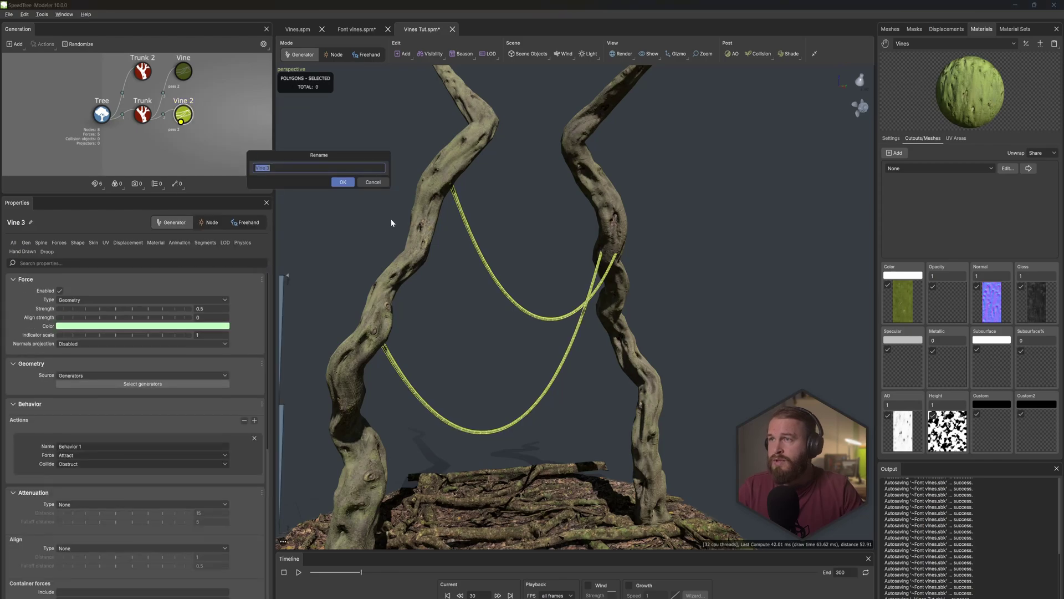
pyautogui.write('Vines')
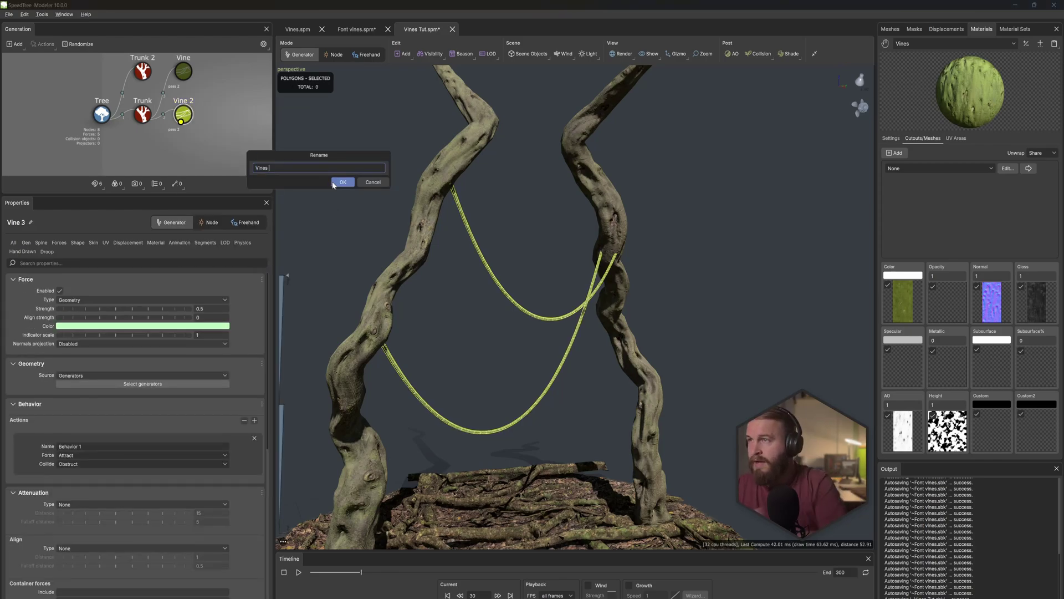
pyautogui.click(342, 182)
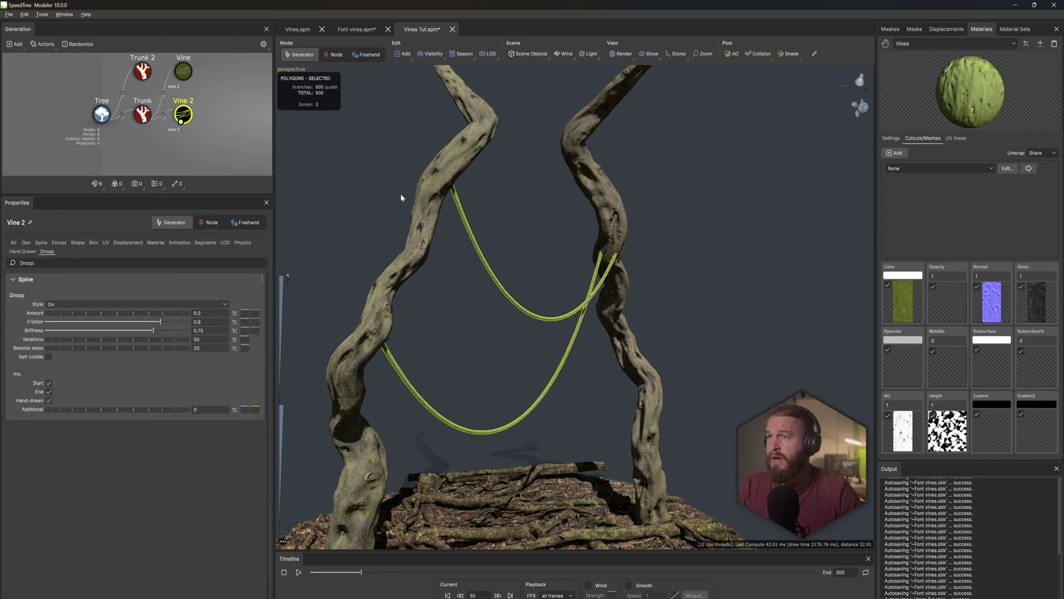
# Step: Add a child Vine generator to Vine 2 and turn off its End pin so its vines hang free
pyautogui.rightClick(344, 202)
pyautogui.moveTo(388, 210)
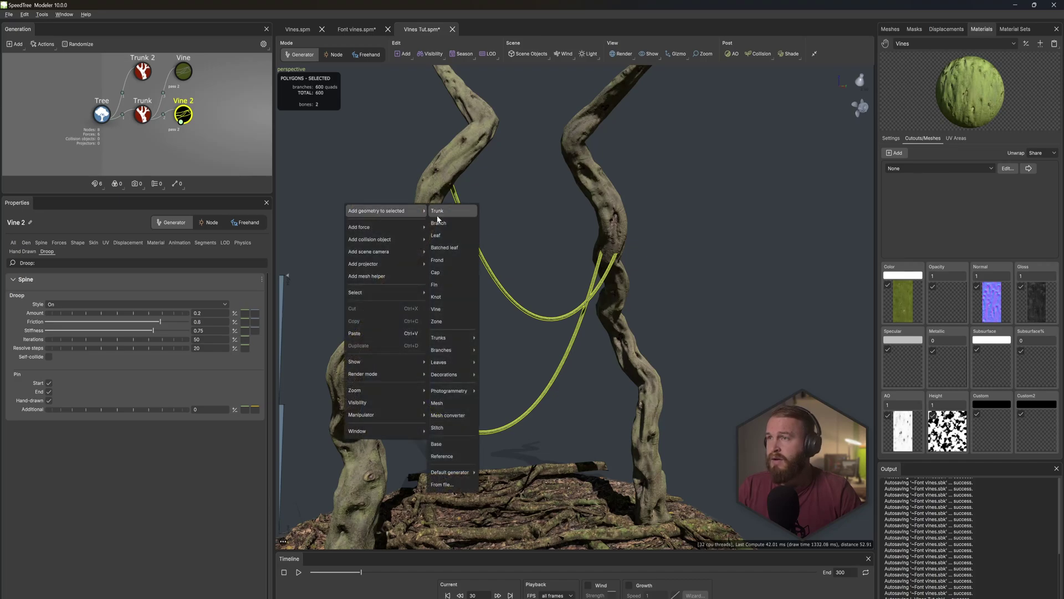
pyautogui.click(451, 311)
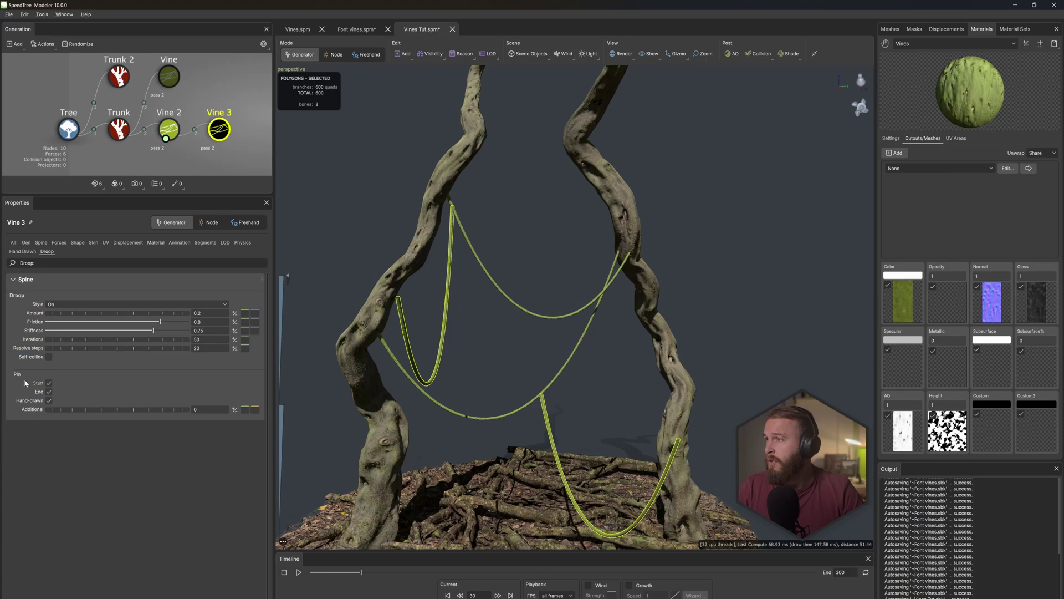
pyautogui.click(49, 392)
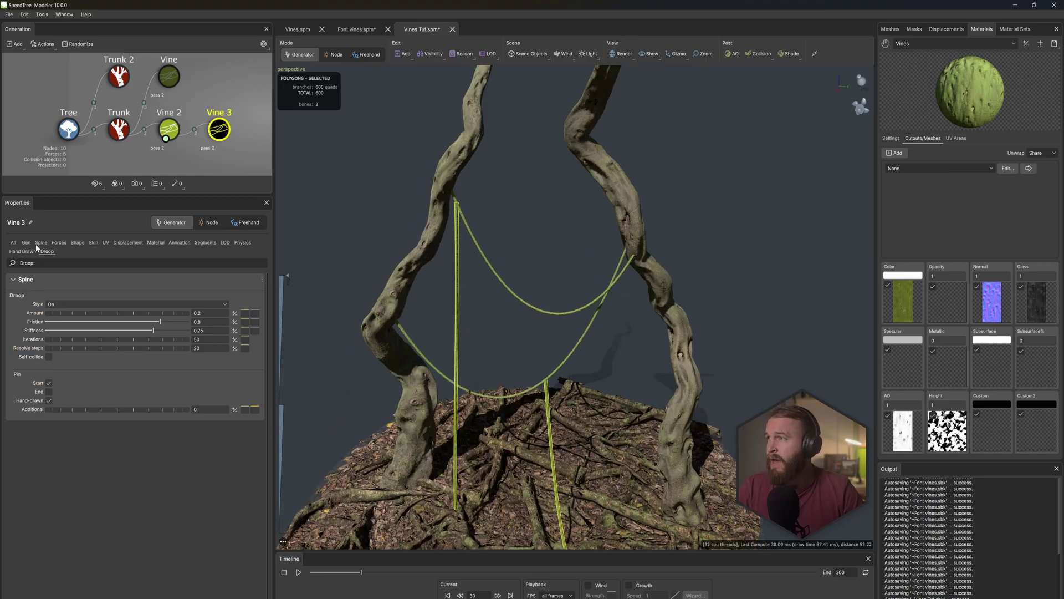
# Step: Thin the Vine 3 vines by setting their absolute skin radius to 0.05
pyautogui.click(93, 243)
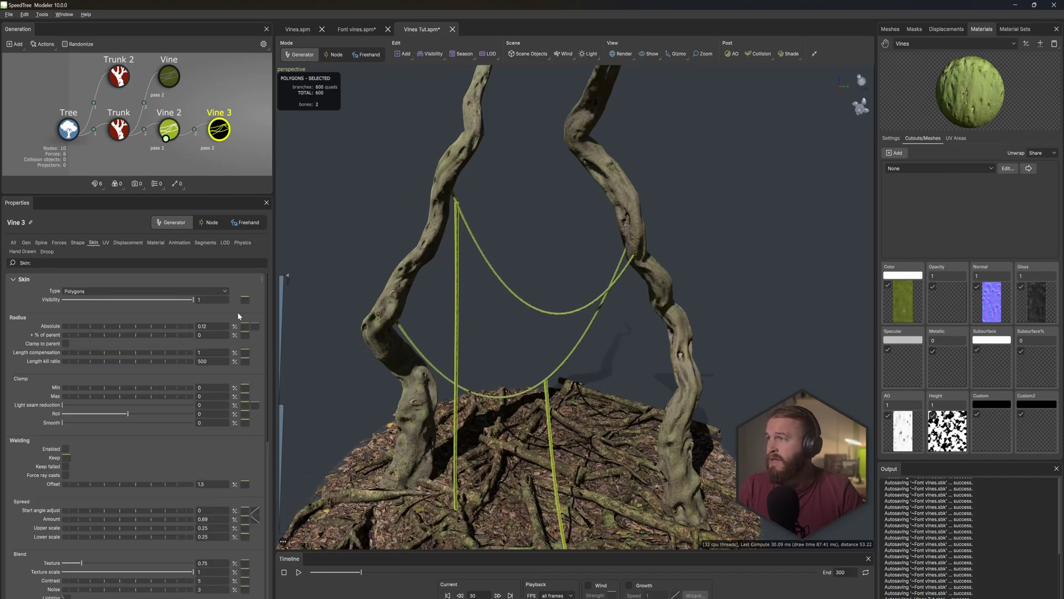
pyautogui.moveTo(173, 326); pyautogui.dragTo(169, 326)
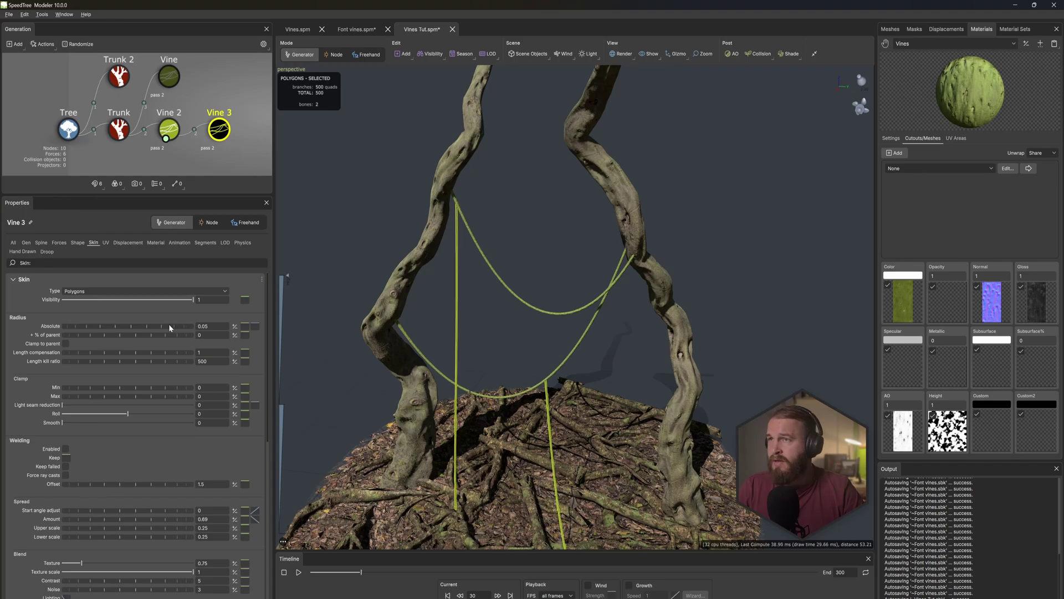
pyautogui.click(64, 343)
# Step: Set the Vine 3 generator's absolute generation number to 5
pyautogui.click(26, 243)
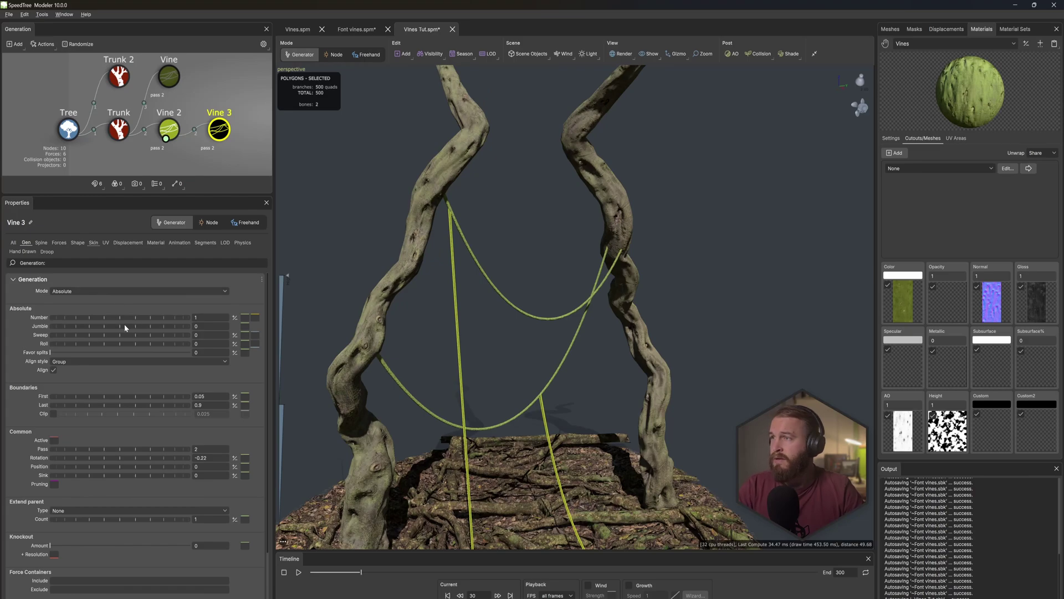
pyautogui.press('Return')
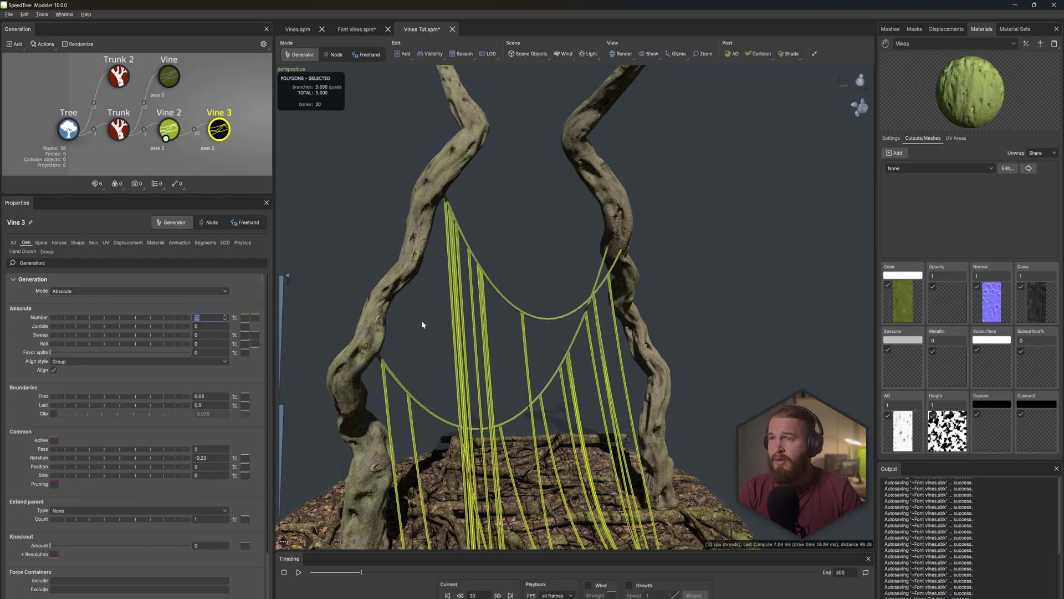
pyautogui.write('5')
pyautogui.press('Return')
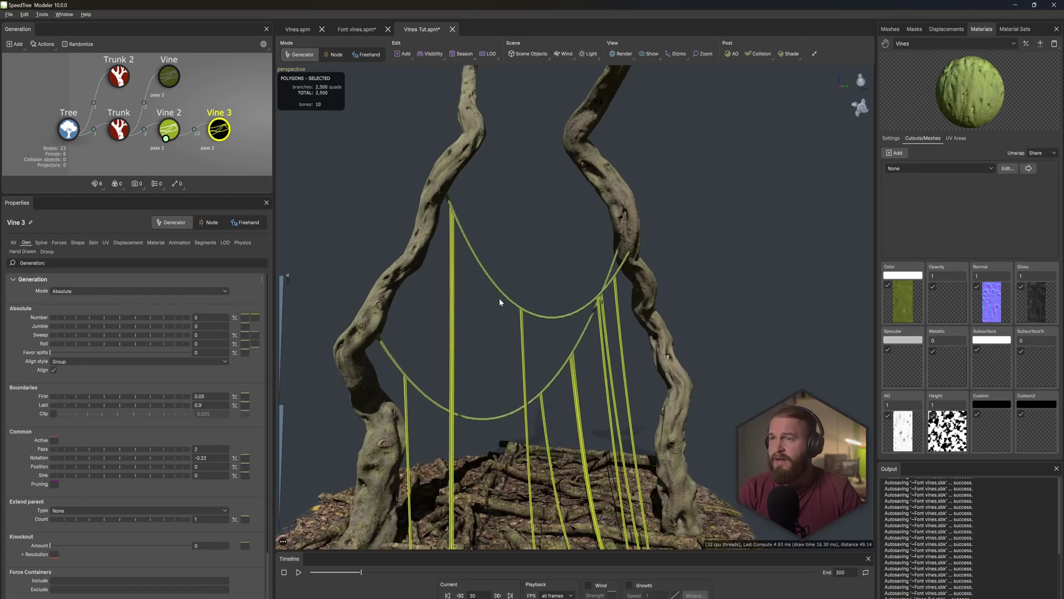
# Step: Enable the Vines 1 level force on Vine 3 and set the generator's pass to 3
pyautogui.click(59, 243)
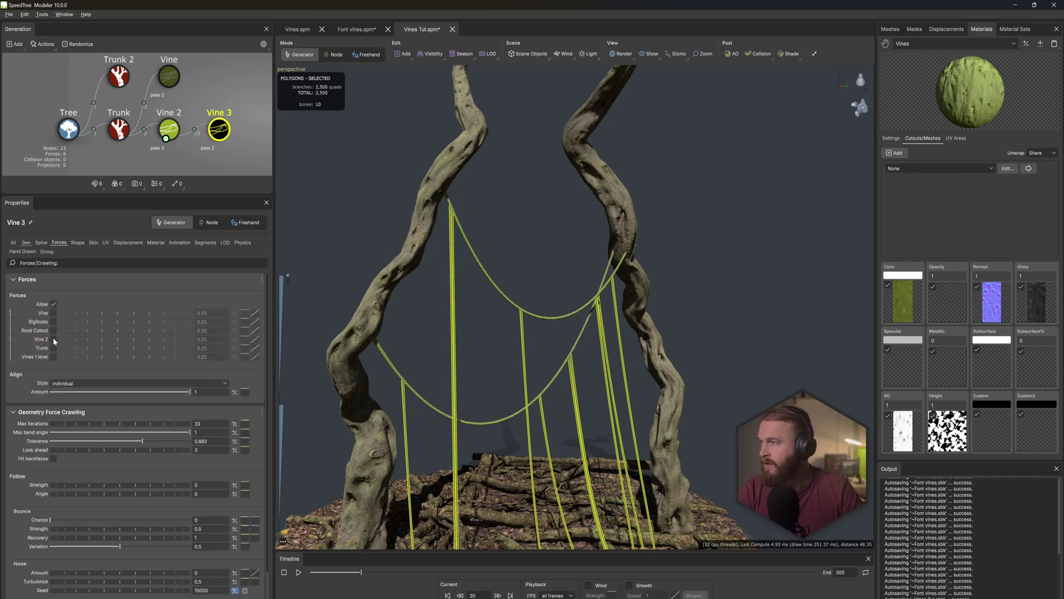
pyautogui.click(53, 357)
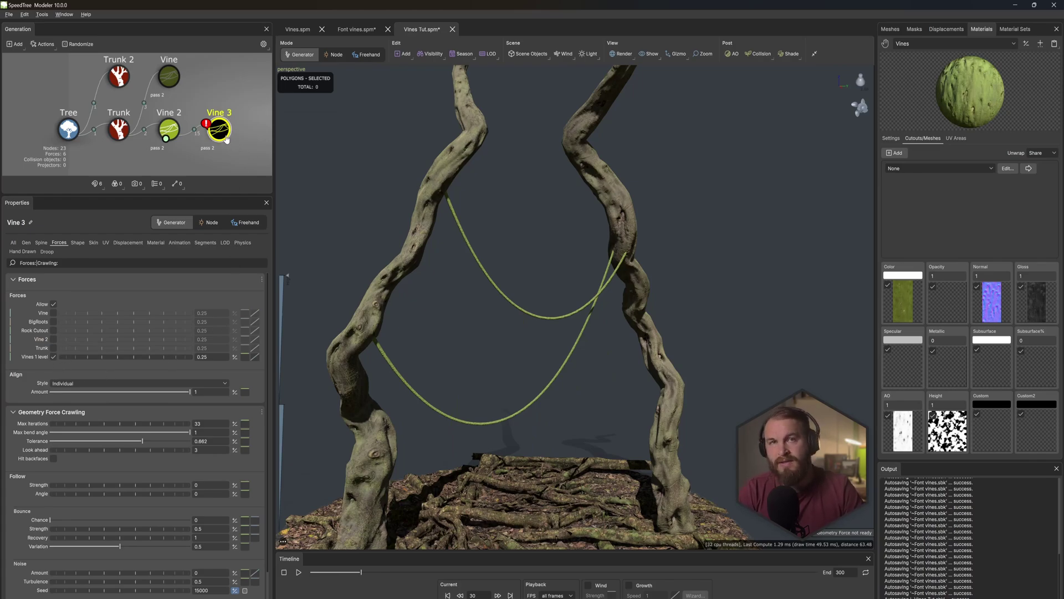
pyautogui.click(14, 244)
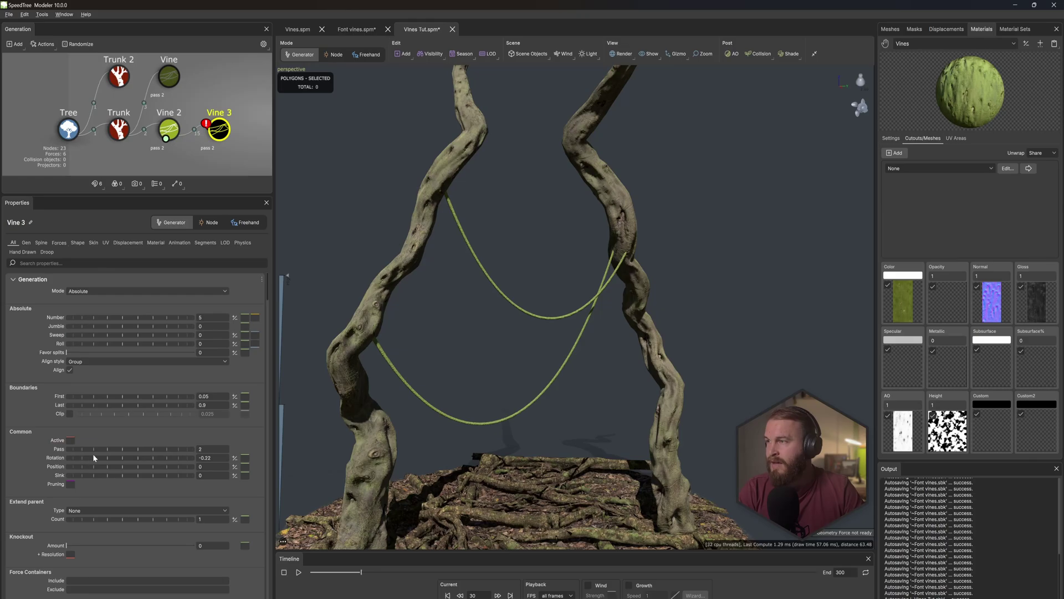
pyautogui.moveTo(106, 448); pyautogui.dragTo(112, 449)
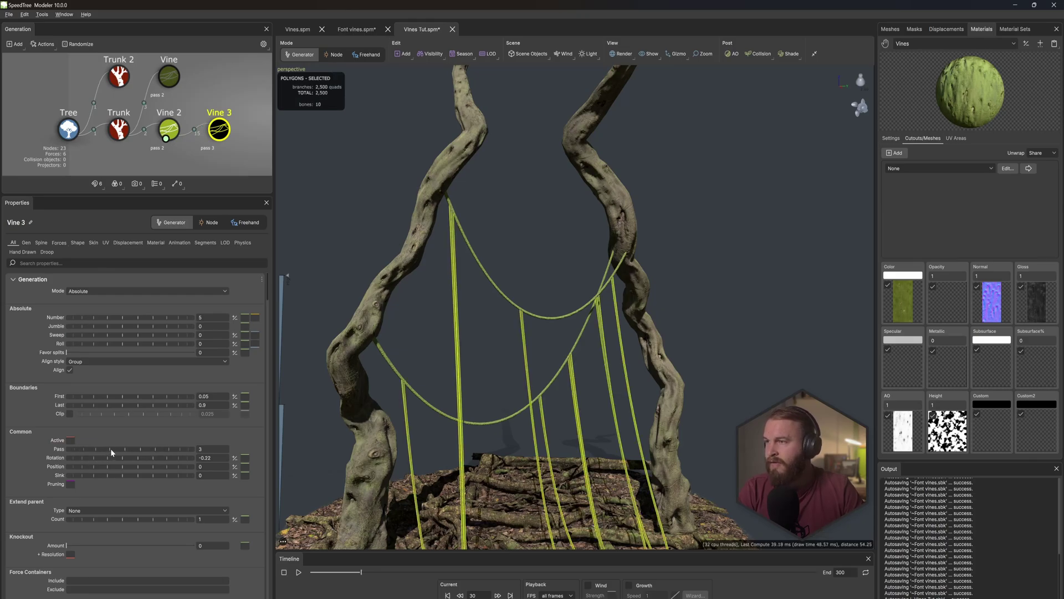
pyautogui.moveTo(542, 409)
pyautogui.mouseDown()
pyautogui.moveTo(584, 408)
pyautogui.moveTo(537, 413)
pyautogui.moveTo(547, 438)
pyautogui.moveTo(540, 399)
pyautogui.mouseUp()
# Step: Set the strength of the Vines 1 level force on Vine 3 to 2
pyautogui.click(62, 244)
pyautogui.moveTo(95, 357); pyautogui.dragTo(213, 358)
pyautogui.click(214, 357)
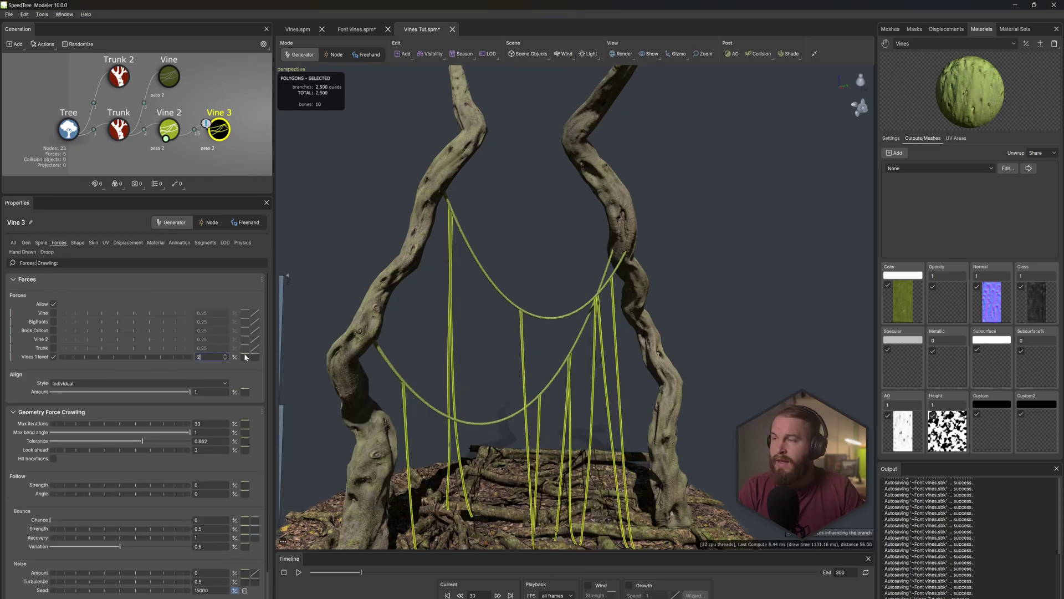
pyautogui.write('2')
pyautogui.press('Return')
# Step: Set Vine 3's droop style to Off and inspect how its vines wrap the parent vines
pyautogui.click(48, 252)
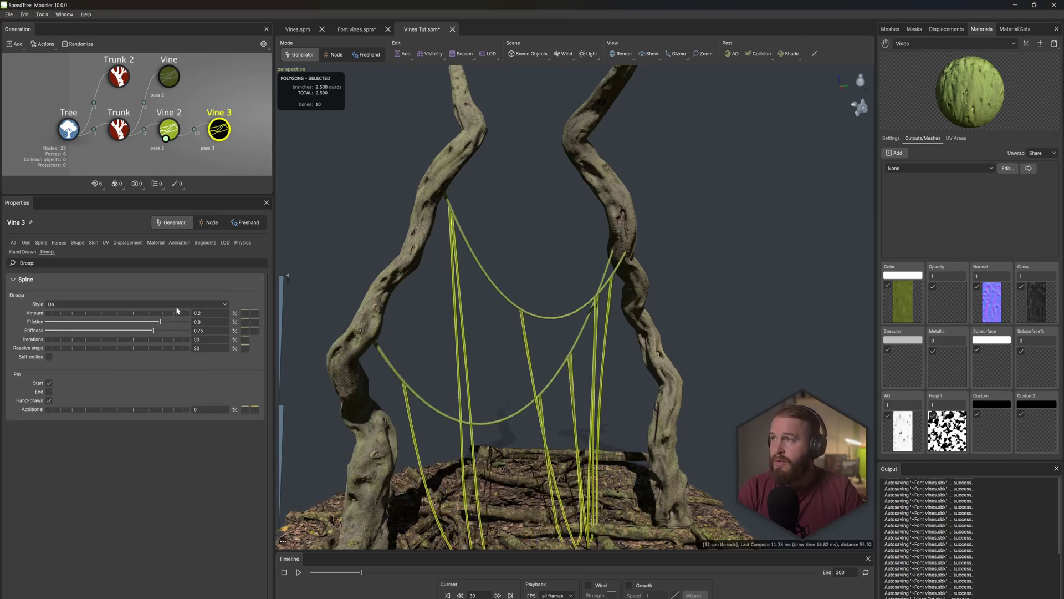
pyautogui.click(97, 304)
pyautogui.click(105, 317)
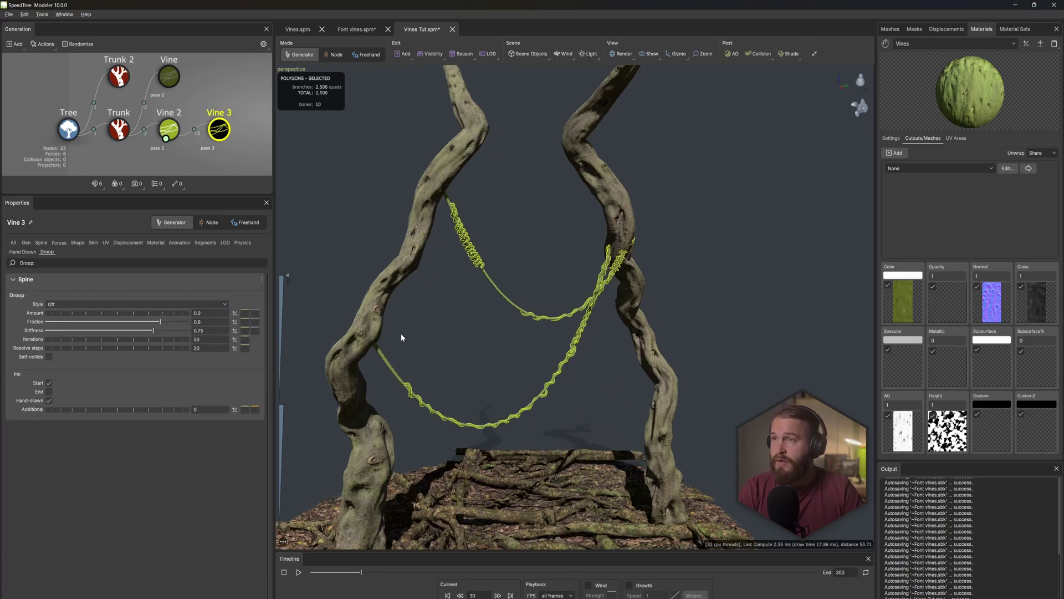
pyautogui.scroll(3, 401, 337)
# Step: Lower the Vines 1 level force strength on Vine 3 and set the absolute spine length to 10
pyautogui.click(58, 243)
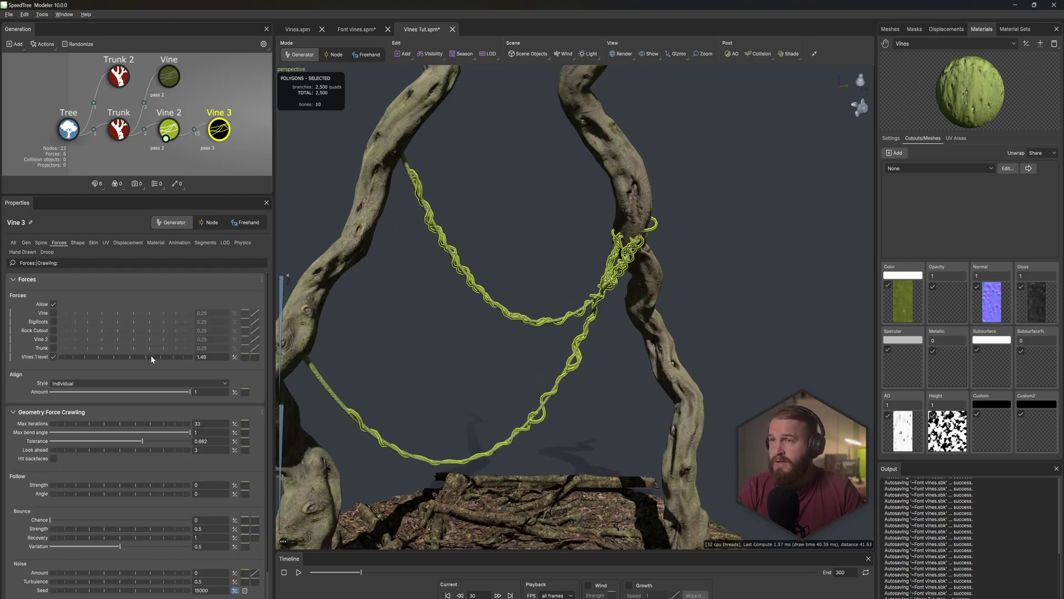
pyautogui.moveTo(152, 358); pyautogui.dragTo(138, 358)
pyautogui.click(41, 242)
pyautogui.moveTo(213, 318); pyautogui.dragTo(175, 319)
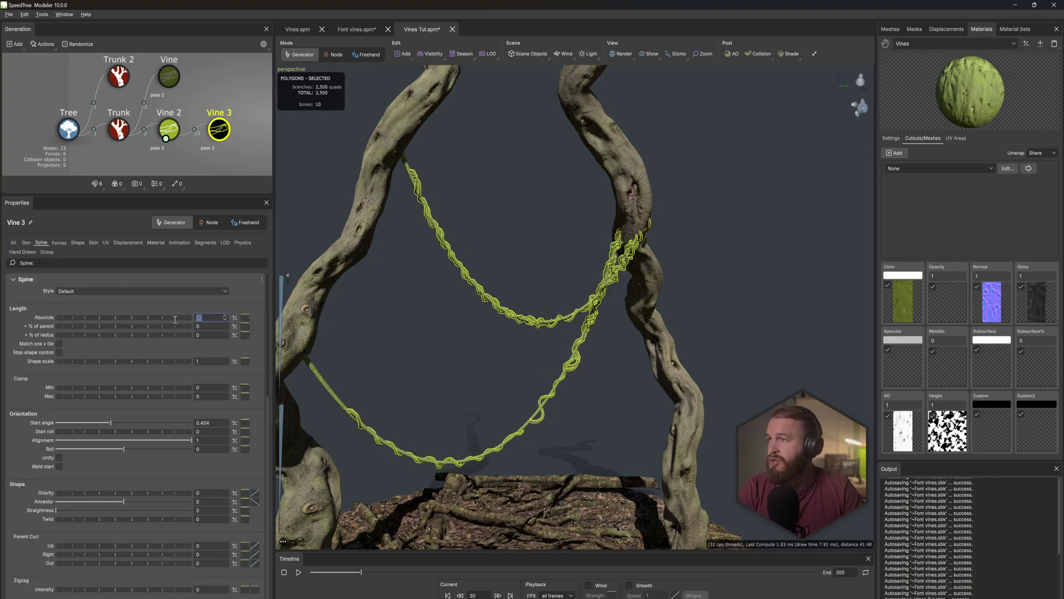
pyautogui.write('10')
pyautogui.press('Return')
# Step: Set Vine 3's droop style to On, with an amount of 0.05 and a stiffness of about 0.241
pyautogui.click(59, 242)
pyautogui.moveTo(68, 352); pyautogui.dragTo(65, 352)
pyautogui.click(47, 252)
pyautogui.click(61, 305)
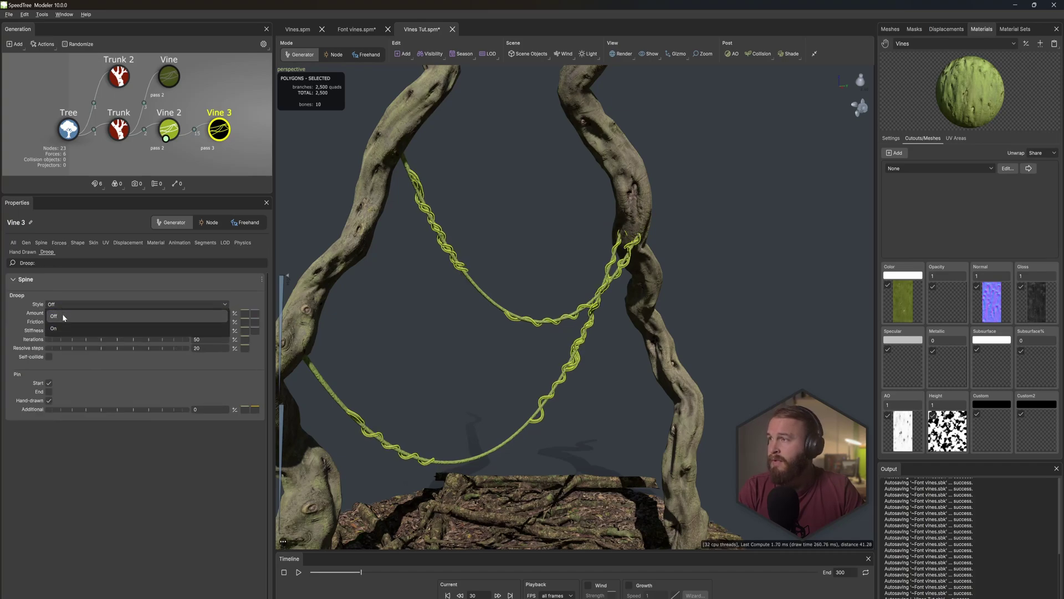
pyautogui.click(133, 324)
pyautogui.moveTo(177, 314); pyautogui.dragTo(78, 332)
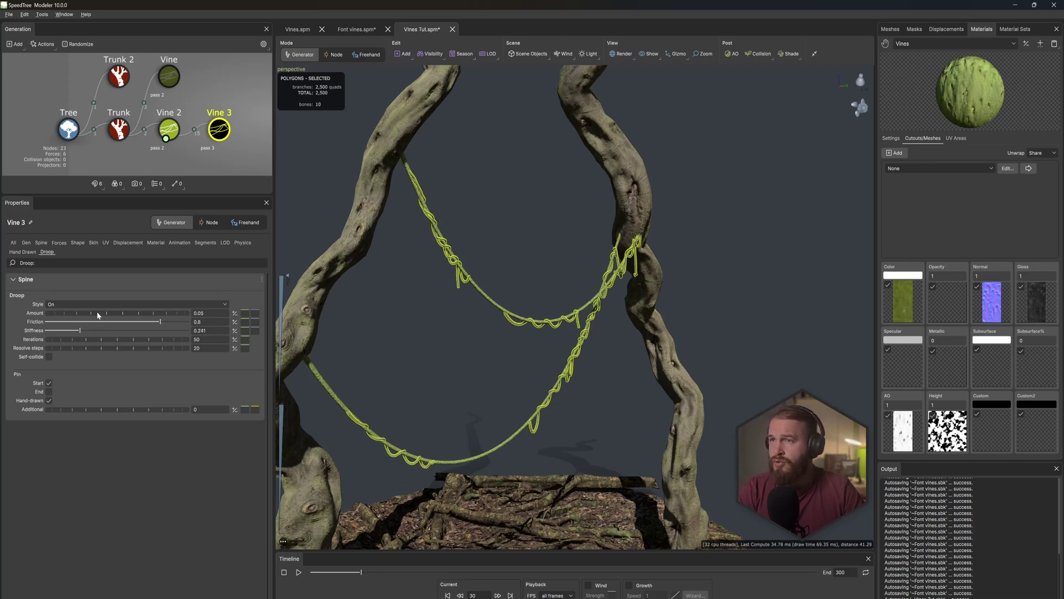
# Step: Adjust the Vines 1 level force strength on Vine 3 and set the absolute spine length to 5
pyautogui.click(59, 242)
pyautogui.moveTo(167, 357); pyautogui.dragTo(177, 336)
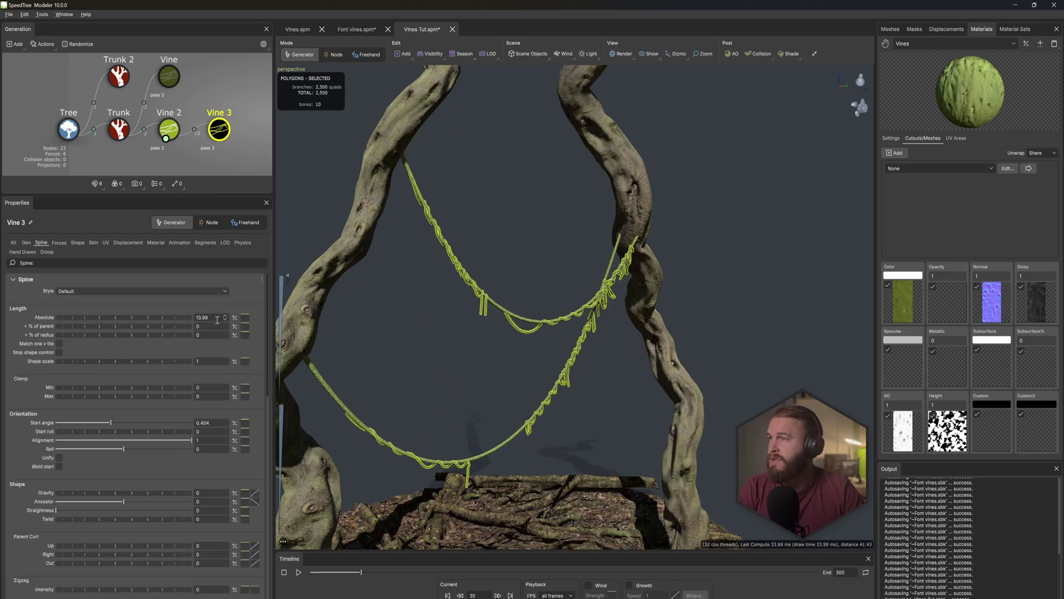
pyautogui.moveTo(218, 318); pyautogui.dragTo(151, 317)
pyautogui.write('5')
pyautogui.press('Return')
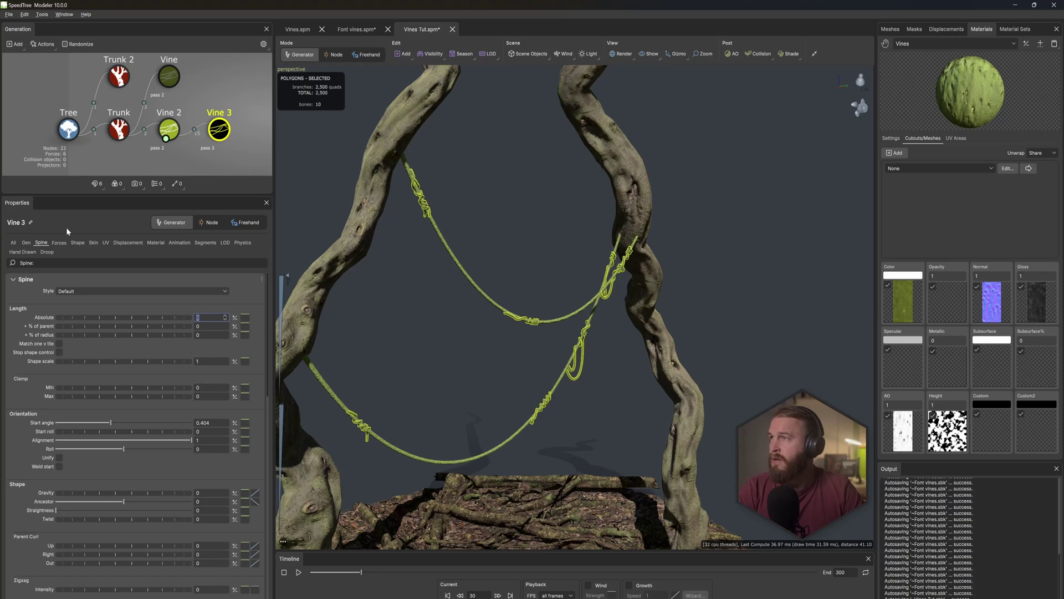
# Step: Raise Vine 3's generation number slightly and set its absolute spine length to 9.5
pyautogui.click(26, 243)
pyautogui.moveTo(99, 317); pyautogui.dragTo(244, 311)
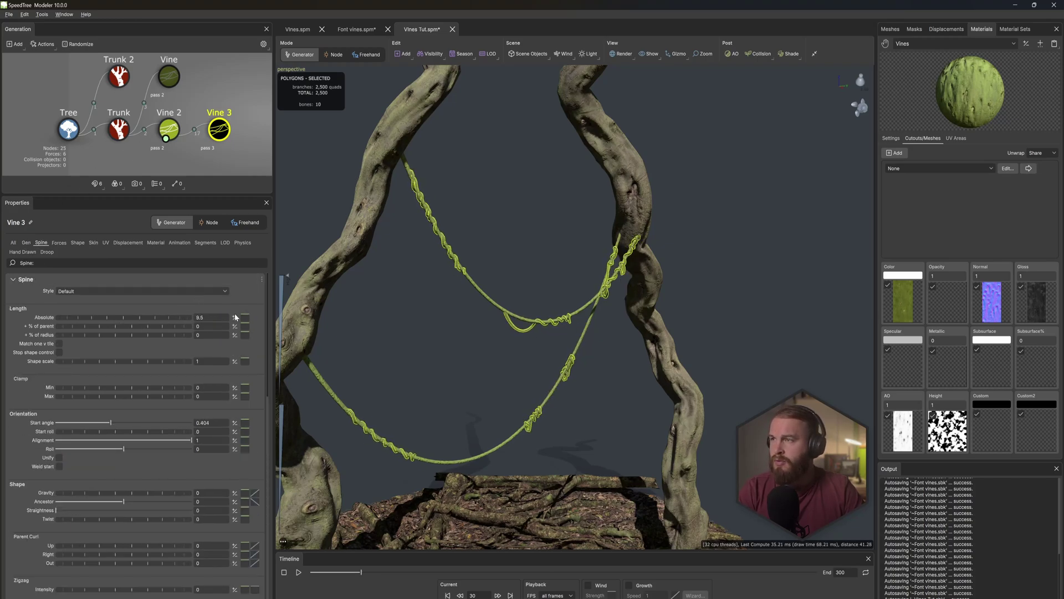
# Step: Retune the Vines 1 level force strength so Vine 3 forms small loops along the parent vines
pyautogui.click(59, 243)
pyautogui.moveTo(196, 356); pyautogui.dragTo(258, 352)
pyautogui.press('BackSpace')
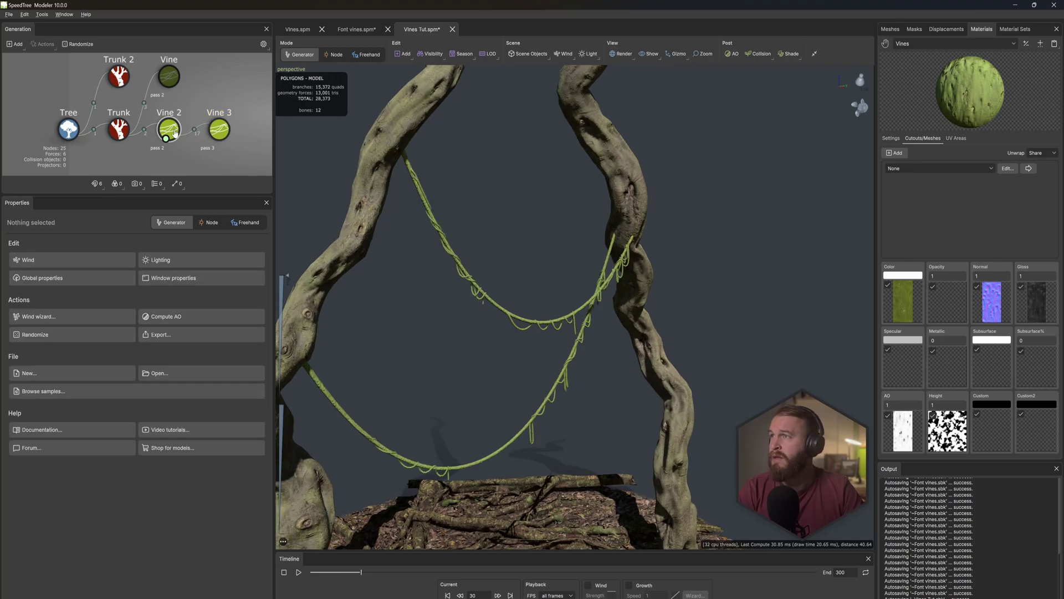
# Step: Add a second child Vine generator to Vine 2
pyautogui.click(175, 133)
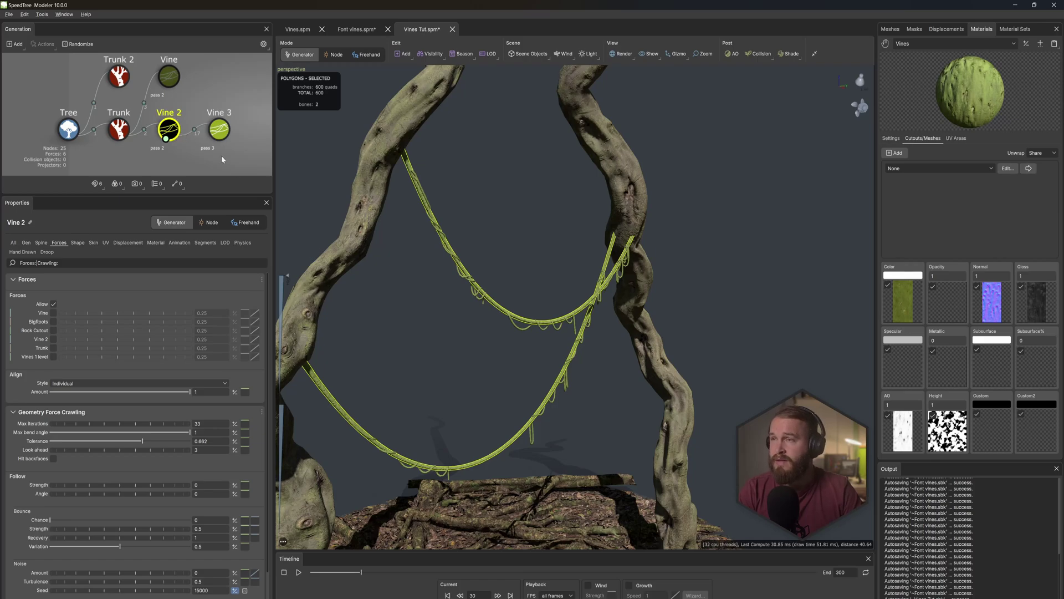
pyautogui.rightClick(443, 346)
pyautogui.moveTo(477, 355)
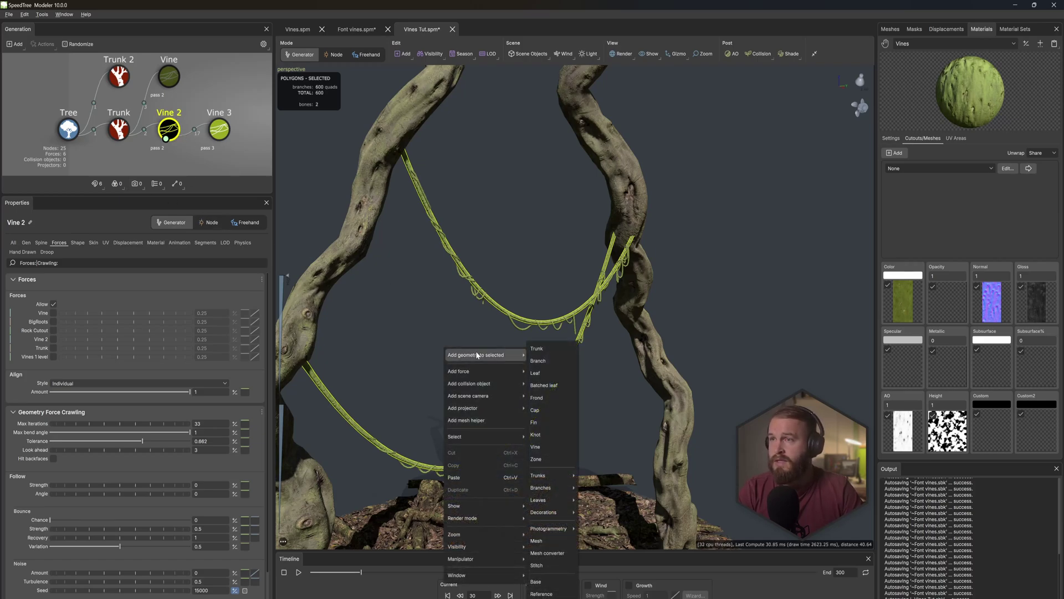
pyautogui.click(537, 446)
pyautogui.scroll(-5, 554, 438)
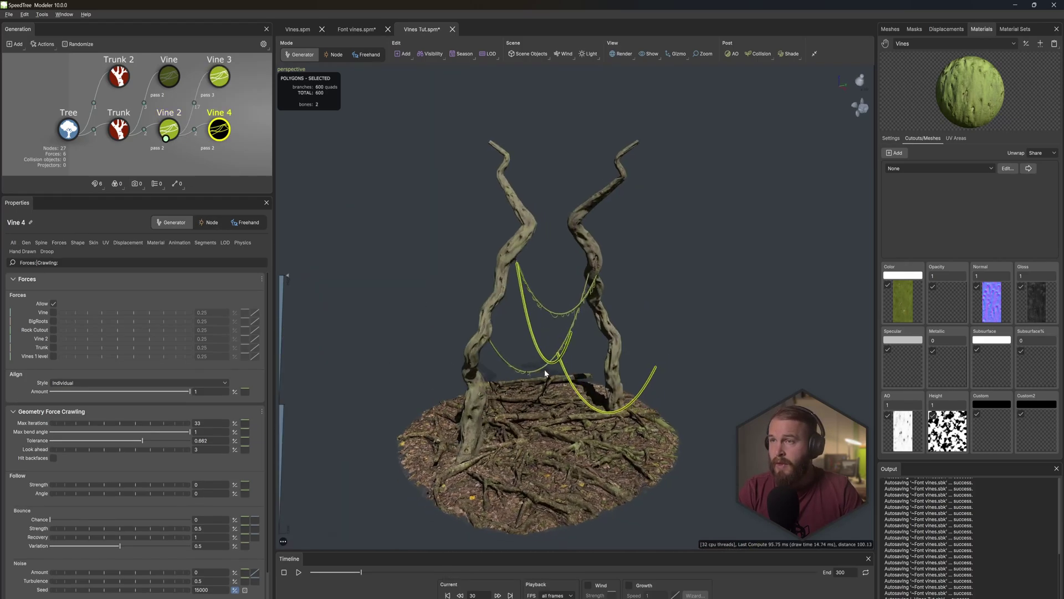
# Step: Unpin the end of Vine 4's droop and give its skin an absolute radius of 0.07 with Clamp to parent enabled
pyautogui.click(48, 252)
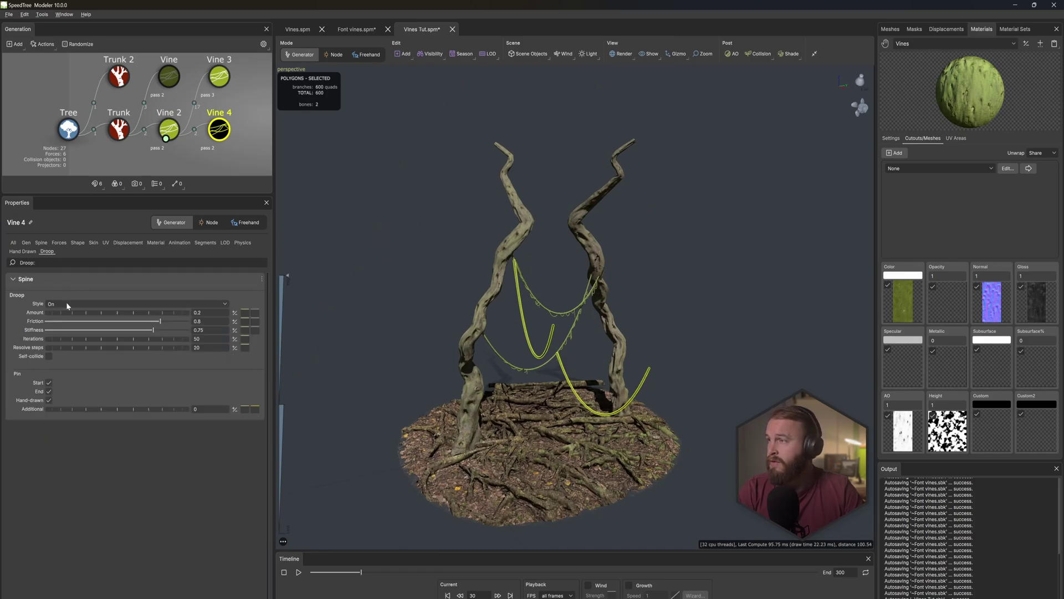
pyautogui.click(49, 391)
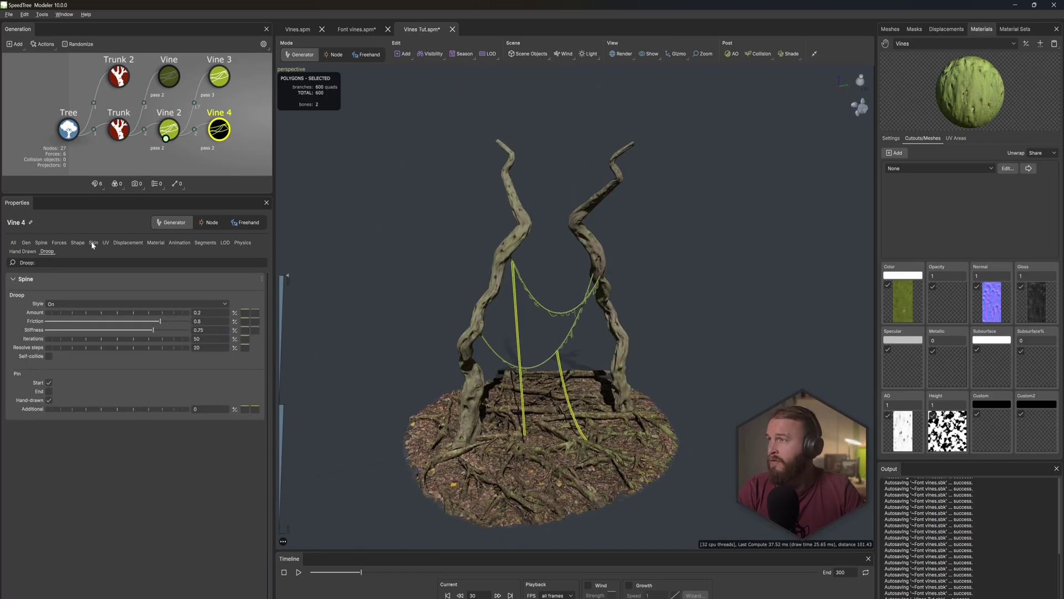
pyautogui.click(93, 243)
pyautogui.moveTo(178, 324); pyautogui.dragTo(177, 327)
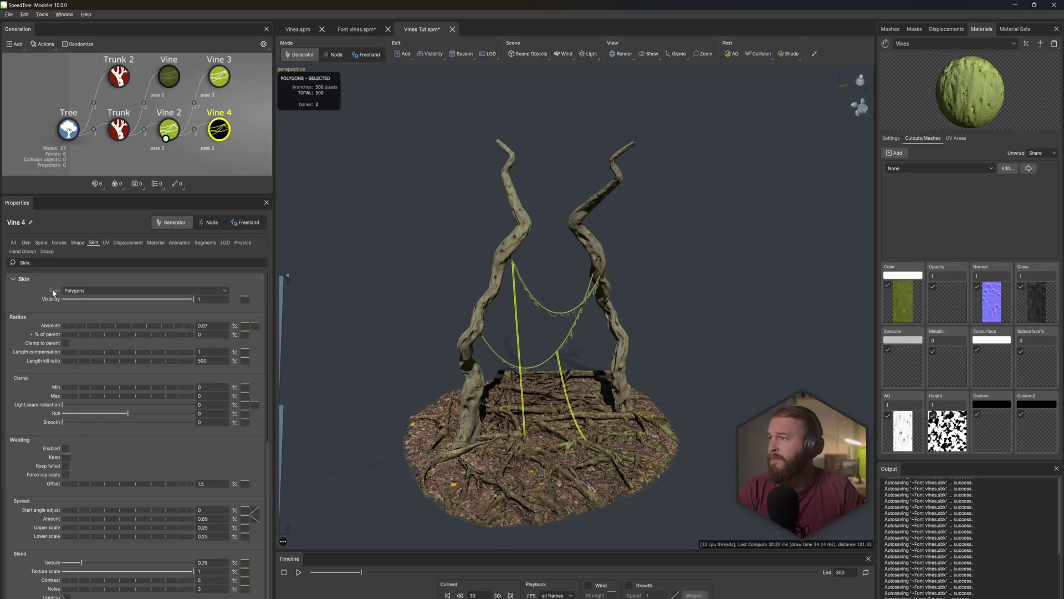
pyautogui.scroll(5, 593, 350)
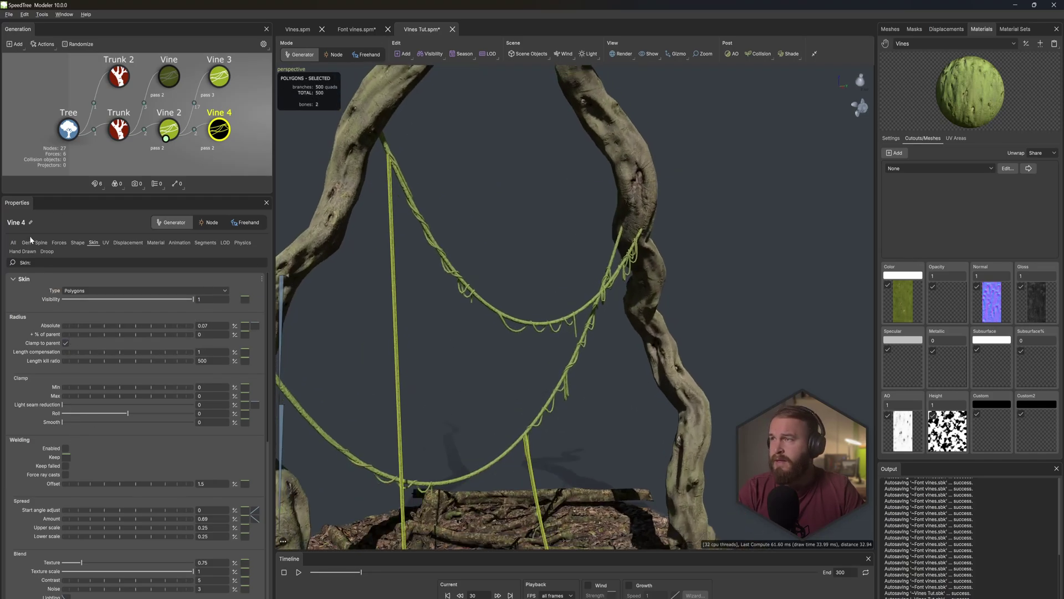
# Step: Set Vine 4's absolute generation number to 10
pyautogui.click(26, 243)
pyautogui.press('Return')
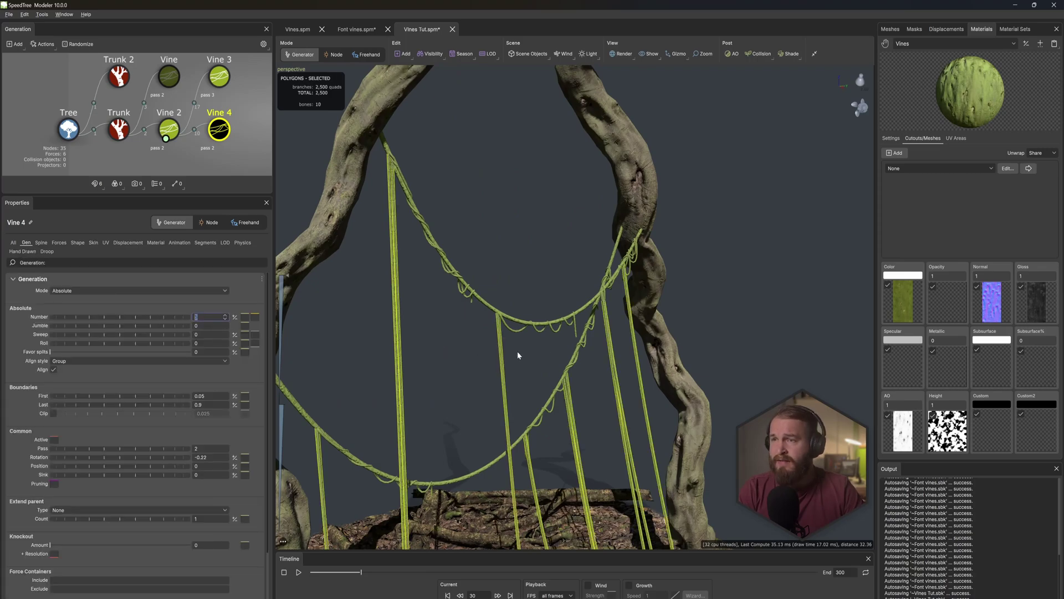
pyautogui.scroll(-2, 517, 351)
pyautogui.doubleClick(208, 316)
pyautogui.write('10')
pyautogui.press('Return')
pyautogui.moveTo(572, 373); pyautogui.dragTo(615, 396)
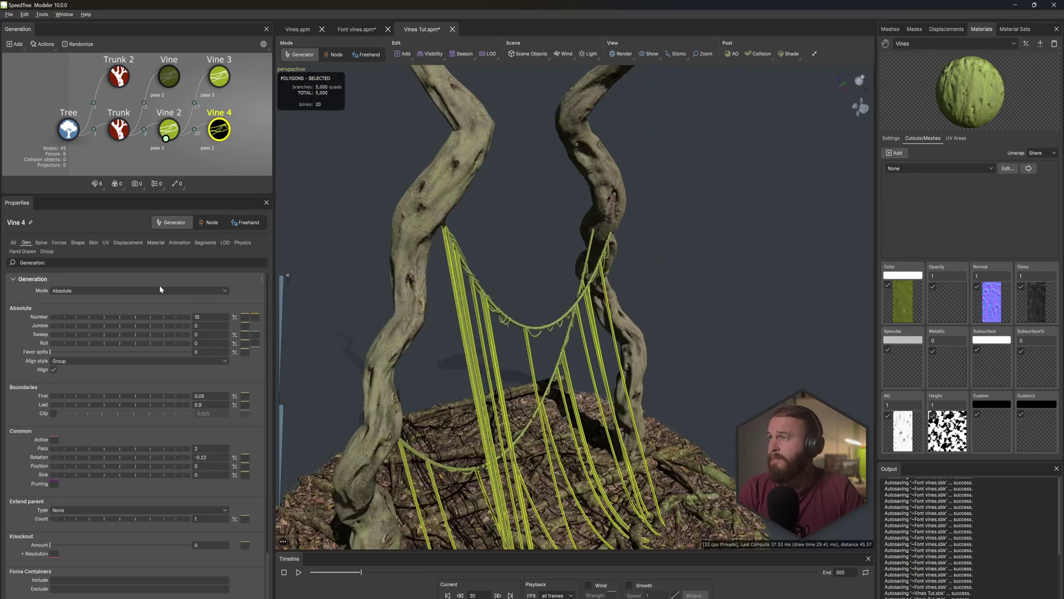
# Step: Enable the Rock Cutout force on Vine 4 at strength 1.46 and set its droop amount to 0.32 and stiffness to 0.259
pyautogui.click(59, 243)
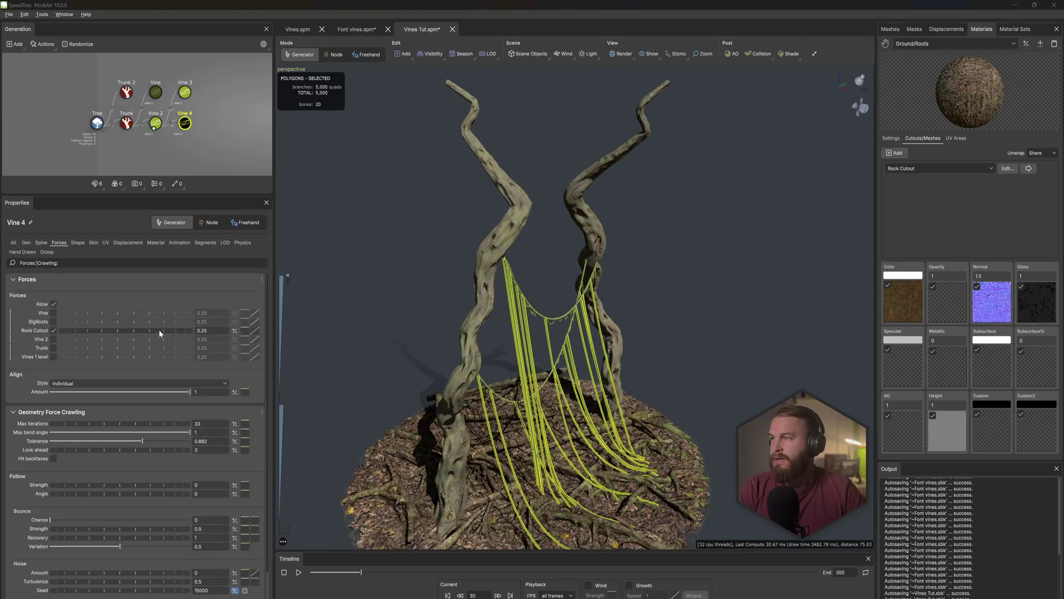
pyautogui.moveTo(159, 331); pyautogui.dragTo(212, 331)
pyautogui.moveTo(596, 384); pyautogui.dragTo(343, 365)
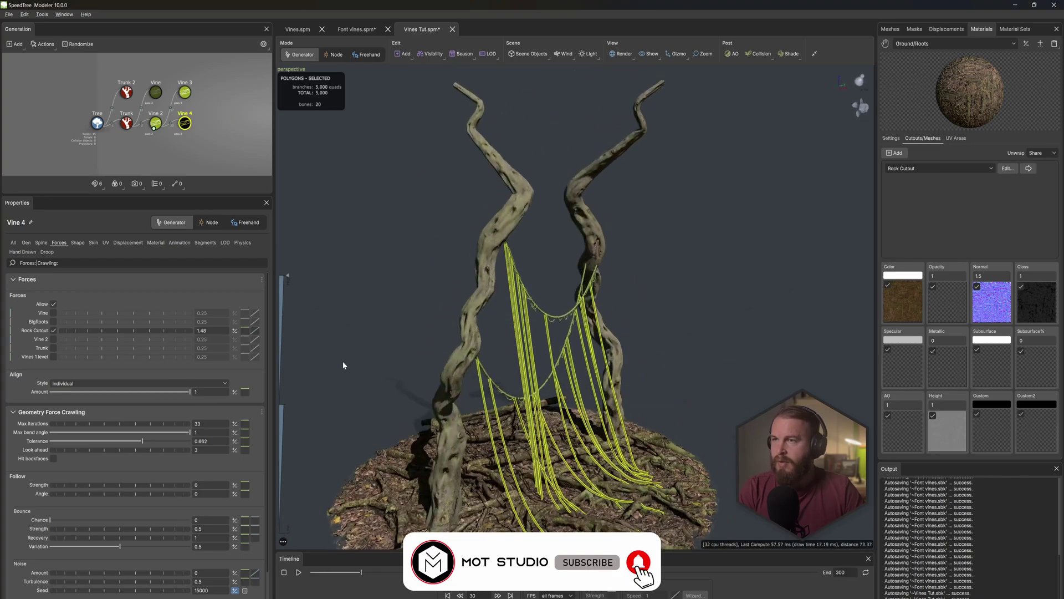
pyautogui.click(47, 252)
pyautogui.moveTo(78, 312); pyautogui.dragTo(131, 312)
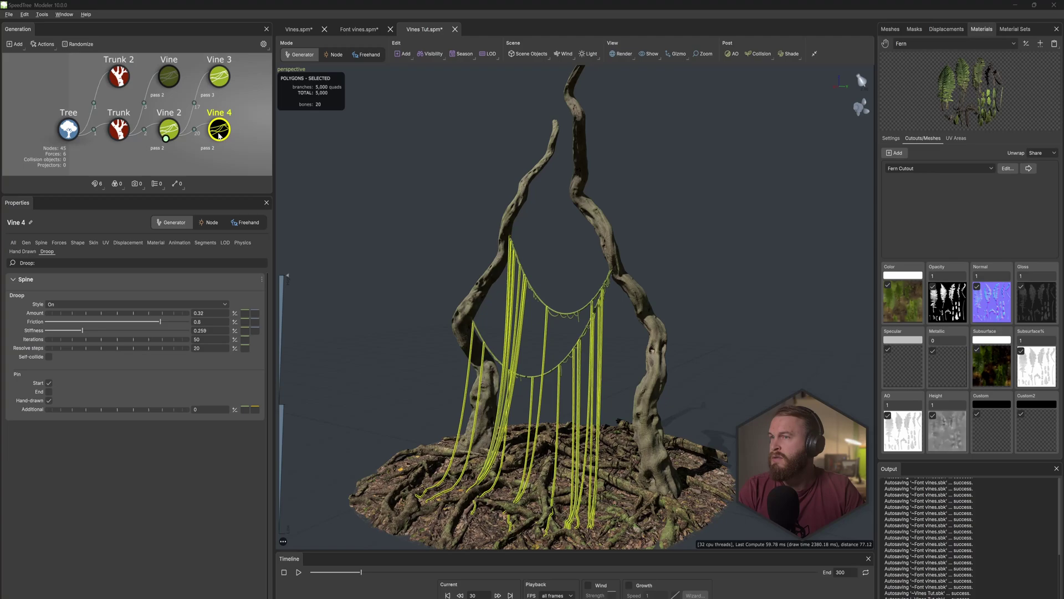
# Step: Make Vine 4 a child of Vine 3 and lower its generation number
pyautogui.moveTo(219, 134); pyautogui.dragTo(221, 81)
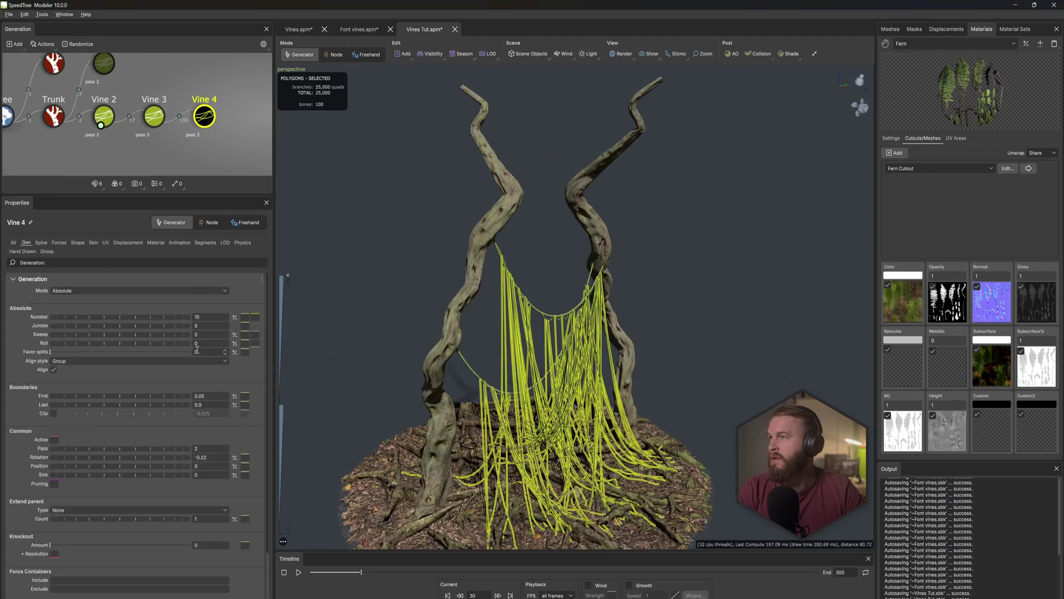
pyautogui.press('Return')
pyautogui.moveTo(547, 362); pyautogui.dragTo(542, 278)
pyautogui.click(554, 293)
pyautogui.scroll(5, 554, 293)
pyautogui.moveTo(542, 278); pyautogui.dragTo(564, 279, button='middle')
pyautogui.moveTo(564, 280); pyautogui.dragTo(573, 272)
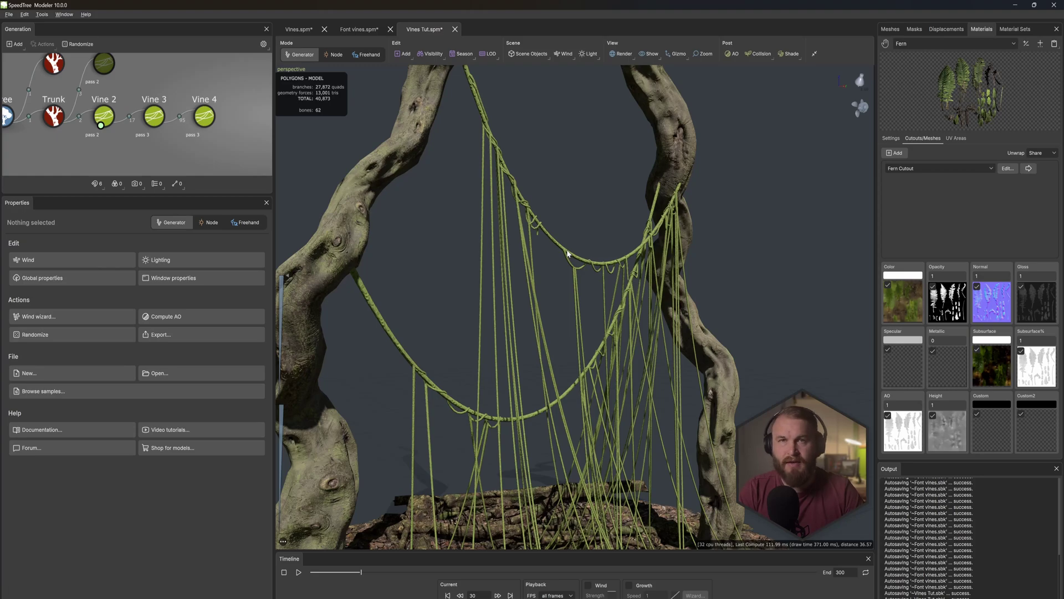
# Step: Add late noise to the spine of Vine 2 with an amount of 1.41
pyautogui.click(389, 331)
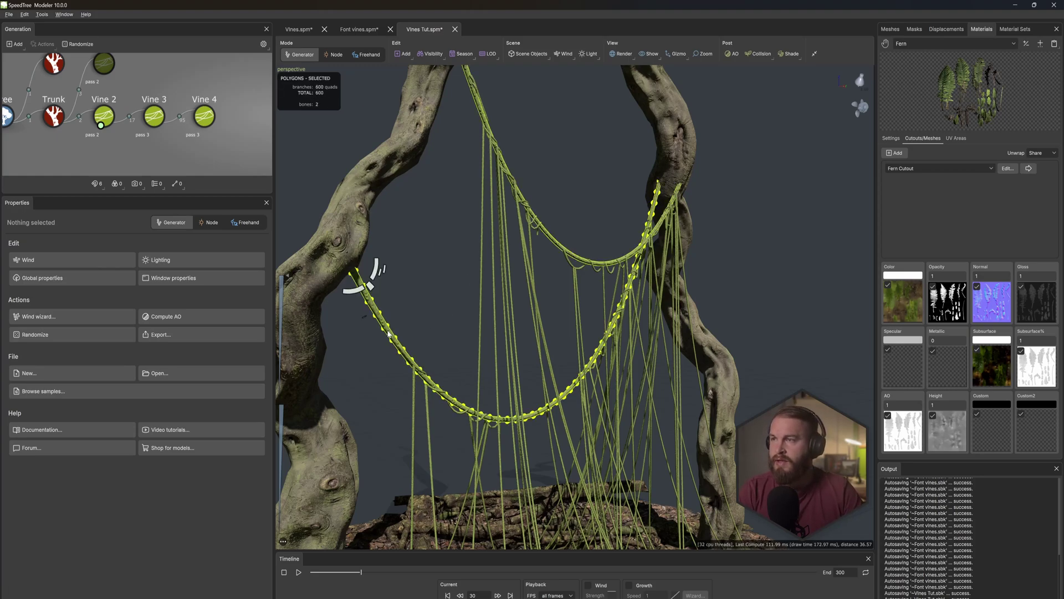
pyautogui.click(146, 156)
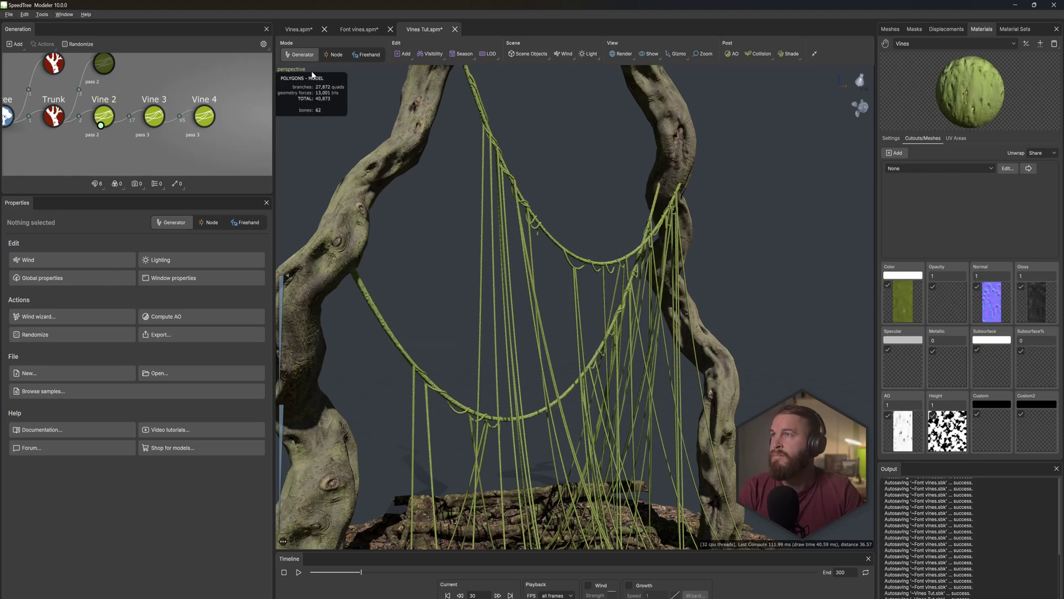
pyautogui.click(377, 317)
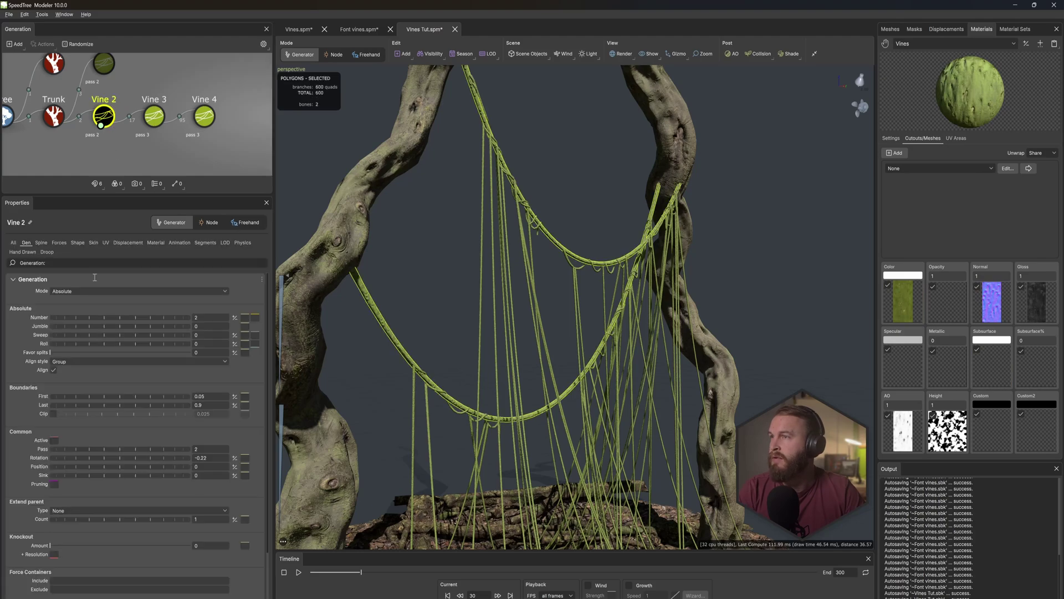
pyautogui.click(41, 242)
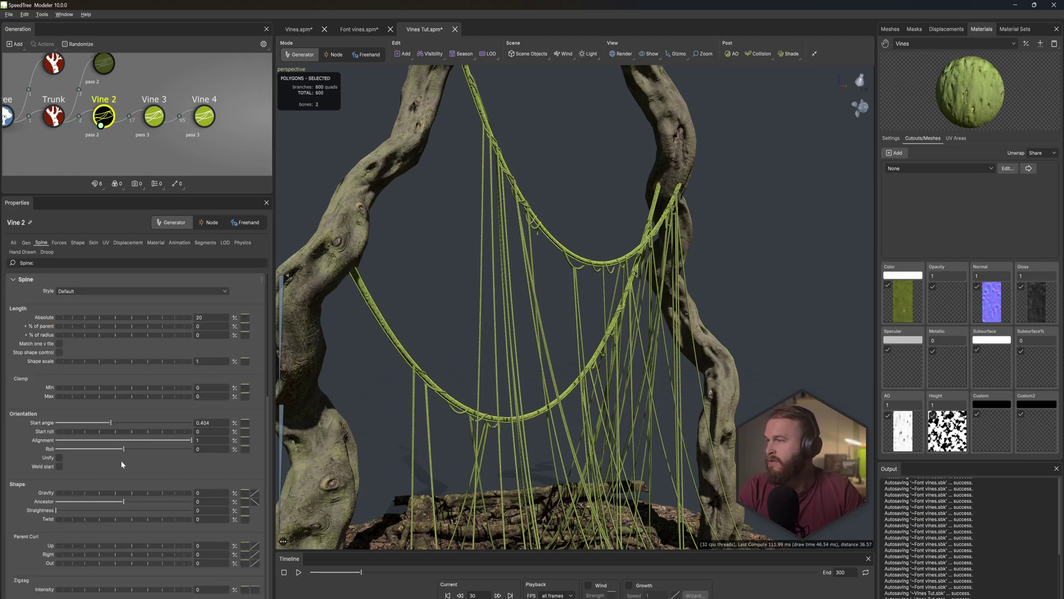
pyautogui.scroll(-5, 123, 457)
pyautogui.click(89, 527)
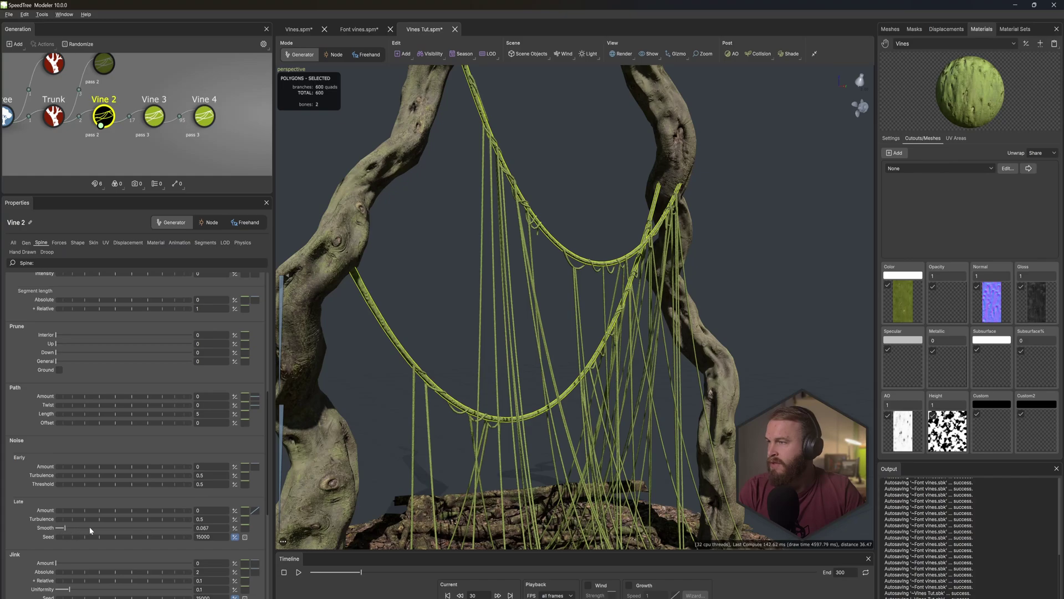
pyautogui.moveTo(80, 511); pyautogui.dragTo(135, 502)
# Step: Hide the Vine 3 and Vine 4 generators and reselect Vine 2 with its droop properties open
pyautogui.click(48, 255)
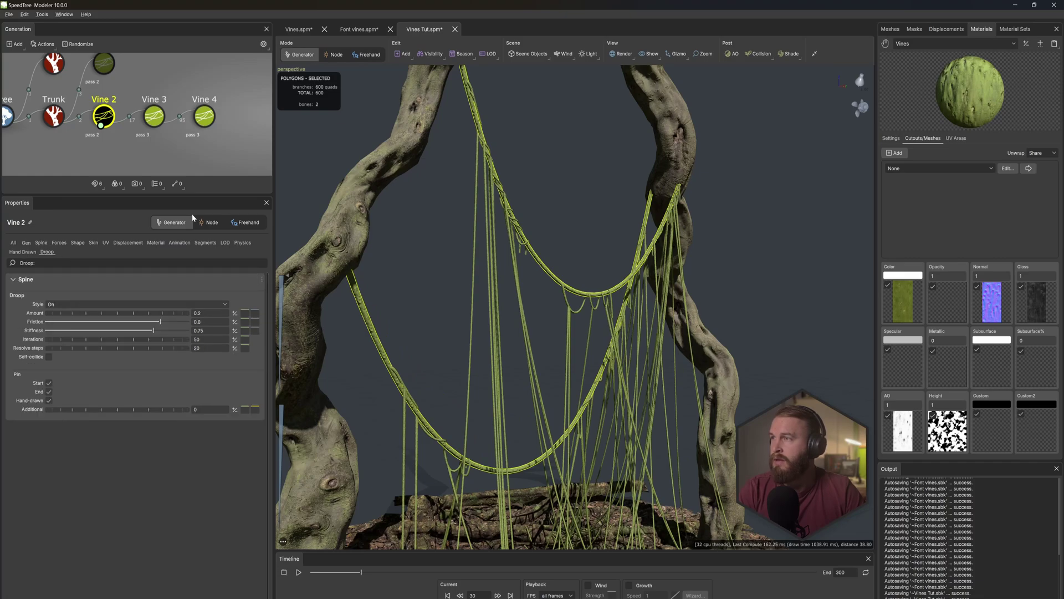
pyautogui.moveTo(137, 90); pyautogui.dragTo(220, 151)
pyautogui.press('h')
pyautogui.click(101, 118)
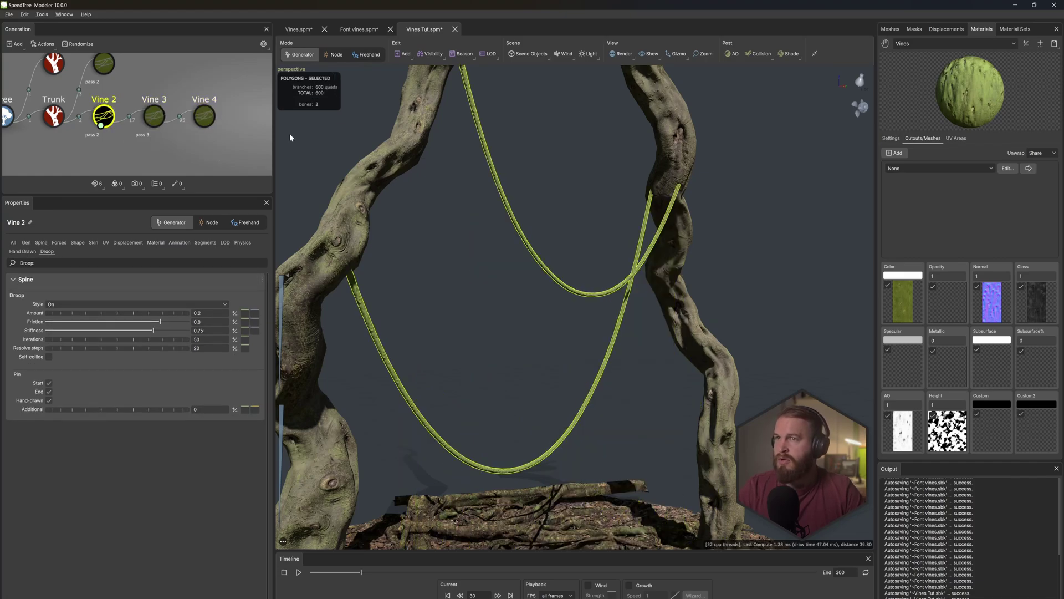
# Step: Turn off Vine 2's droop and set its late spine noise to amount 0.81, turbulence 1.95 and smooth 0.185
pyautogui.click(48, 305)
pyautogui.click(67, 313)
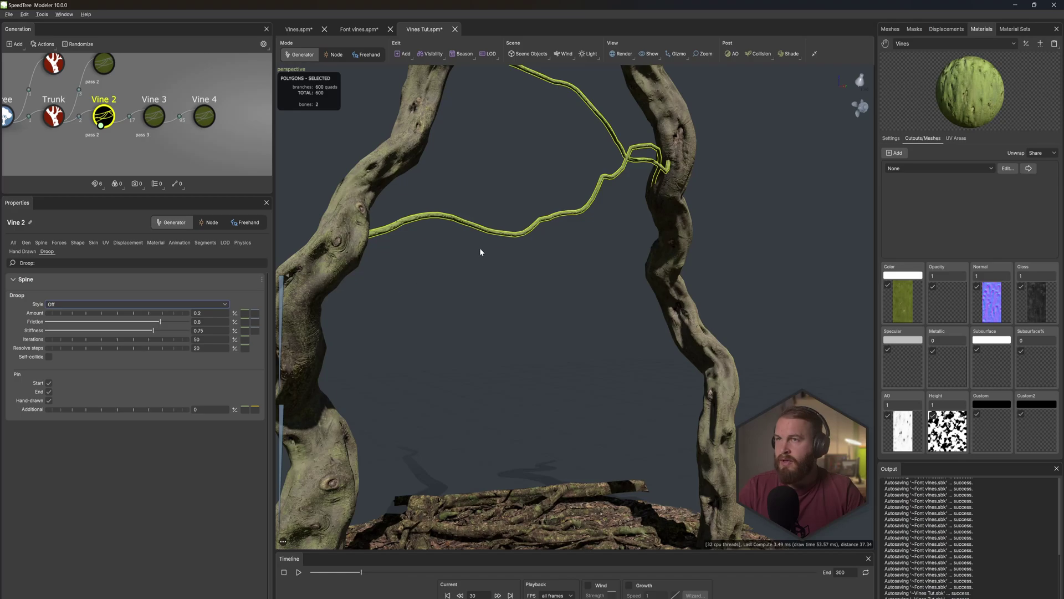
pyautogui.scroll(3, 526, 306)
pyautogui.scroll(-5, 541, 290)
pyautogui.moveTo(541, 290); pyautogui.dragTo(538, 289)
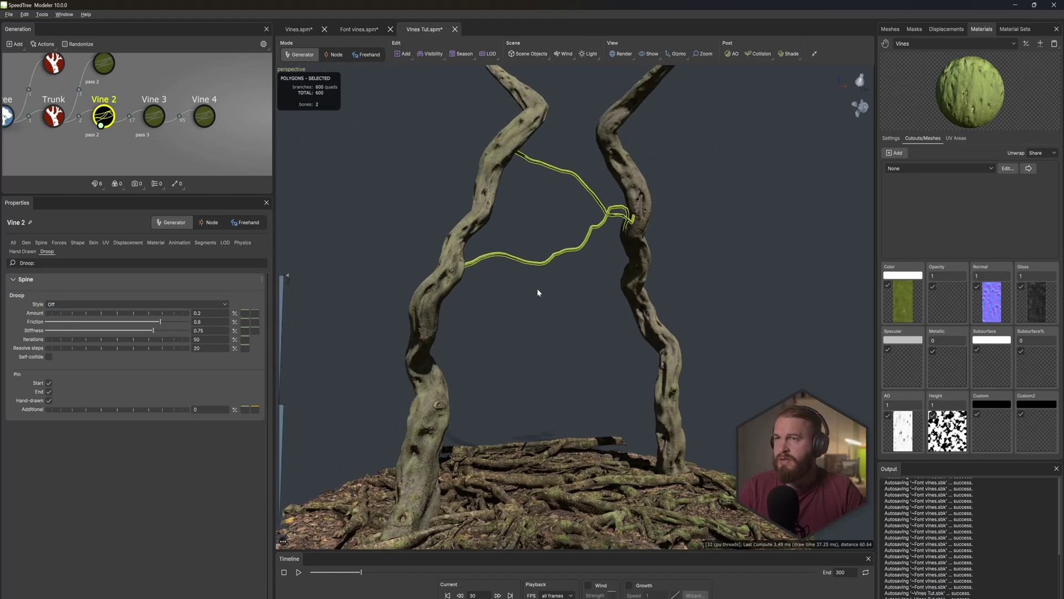
pyautogui.click(41, 242)
pyautogui.scroll(-11, 66, 493)
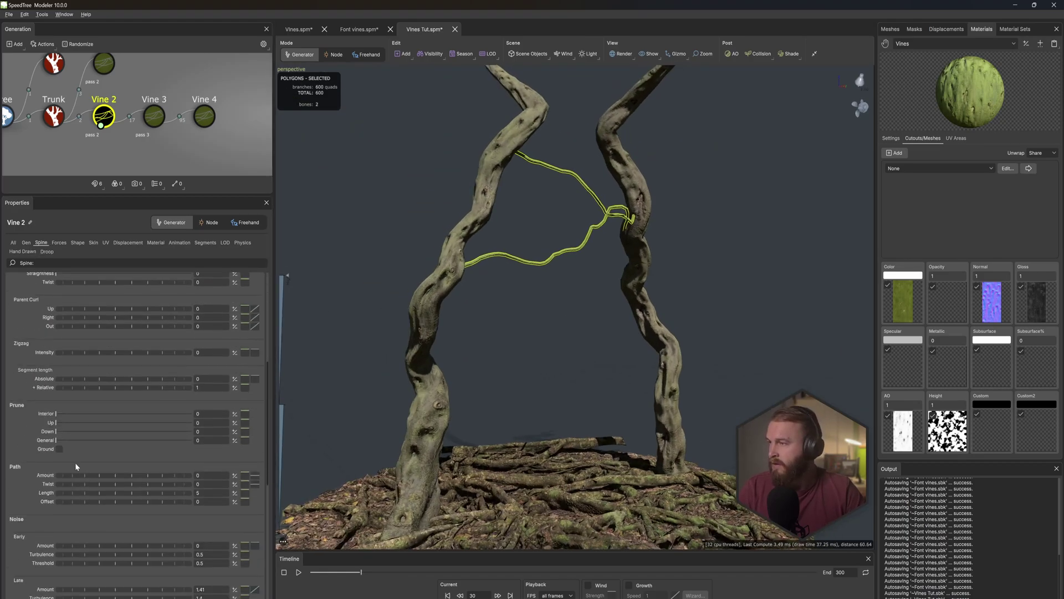
pyautogui.moveTo(133, 537); pyautogui.dragTo(156, 526)
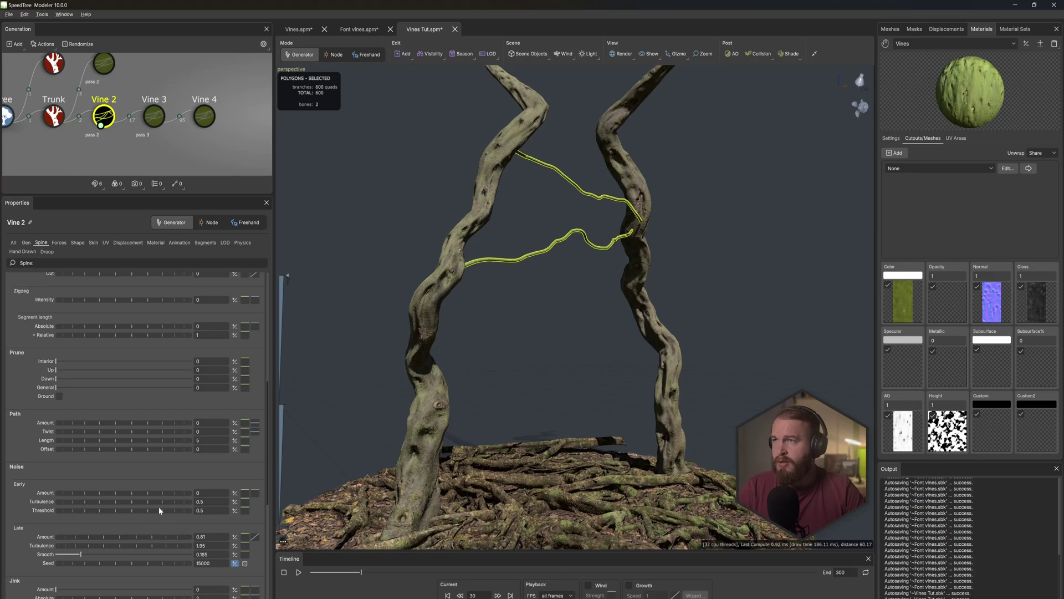
# Step: Turn Vine 2's droop back on with amount 0.01, friction 1 and stiffness 0.296
pyautogui.click(48, 251)
pyautogui.click(91, 304)
pyautogui.click(86, 328)
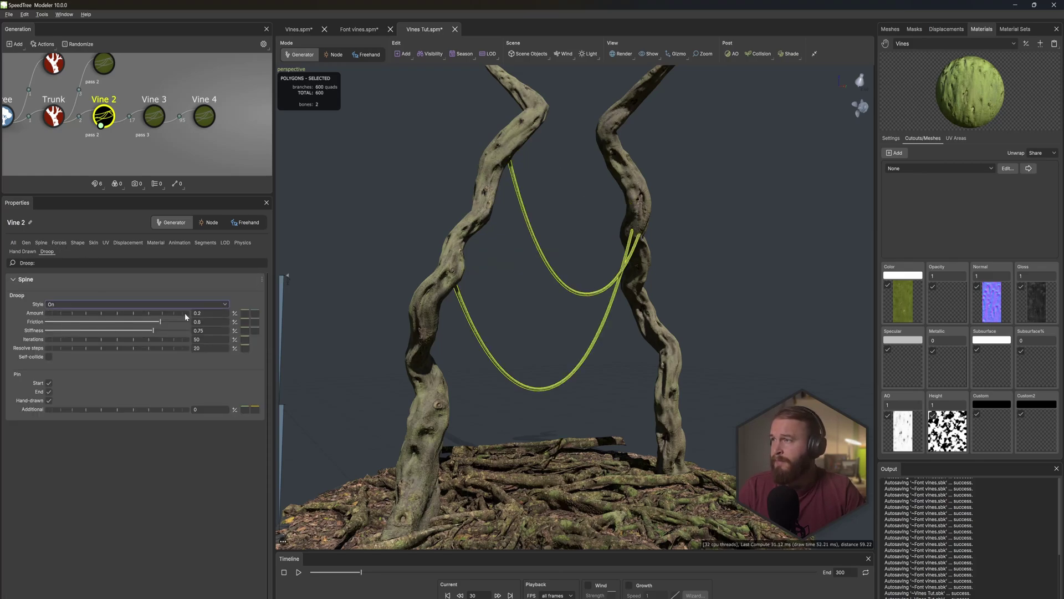
pyautogui.moveTo(178, 313); pyautogui.dragTo(167, 315)
pyautogui.moveTo(446, 252); pyautogui.dragTo(470, 265)
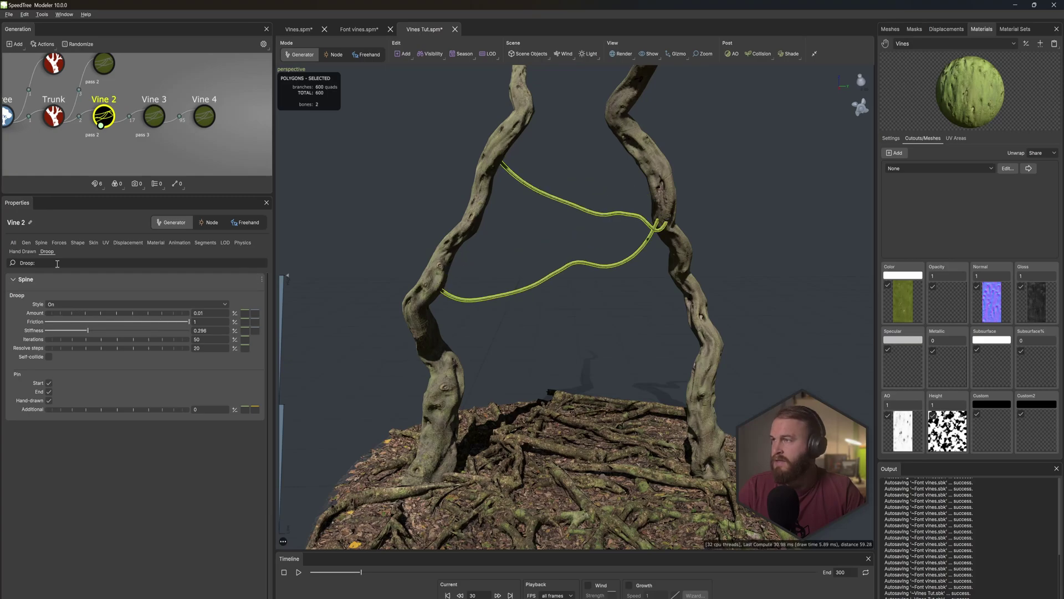
# Step: Set Vine 2's late spine noise amount to 1.3 and its droop amount to 0.03
pyautogui.click(41, 242)
pyautogui.scroll(-10, 84, 443)
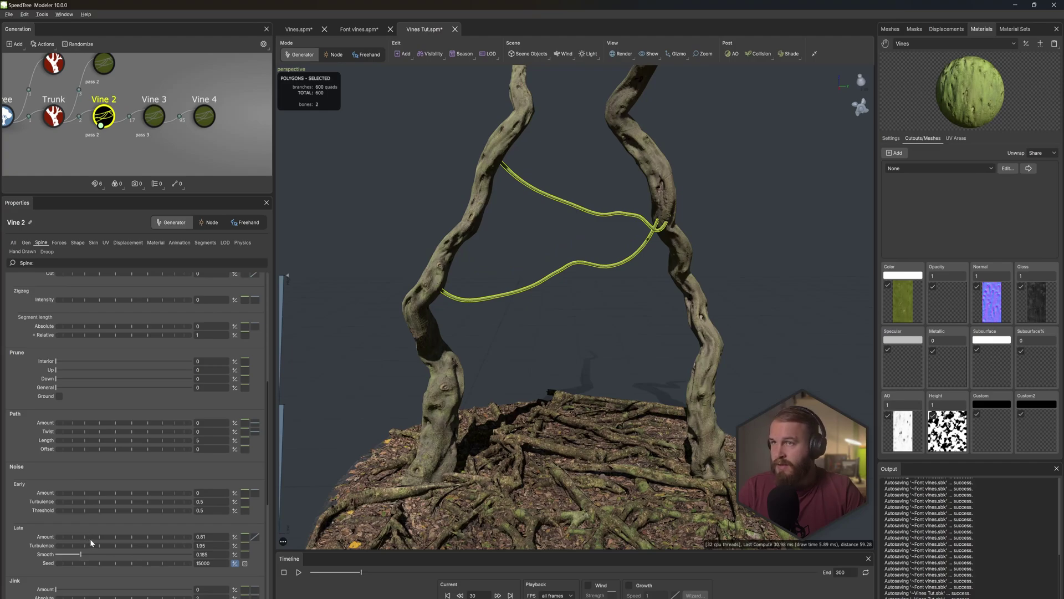
pyautogui.moveTo(89, 535); pyautogui.dragTo(122, 532)
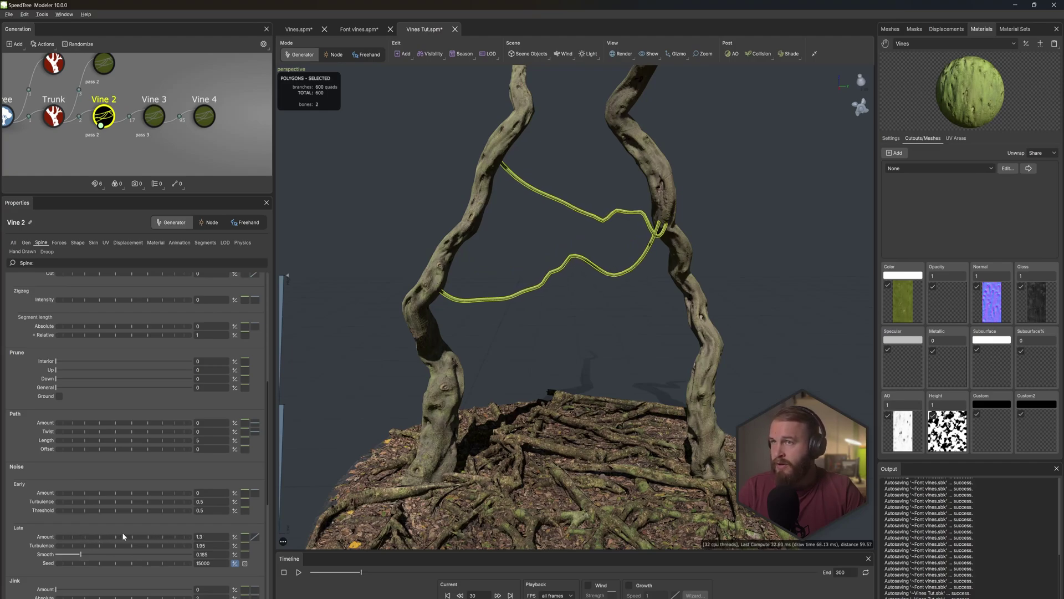
pyautogui.click(47, 251)
pyautogui.moveTo(74, 316); pyautogui.dragTo(75, 316)
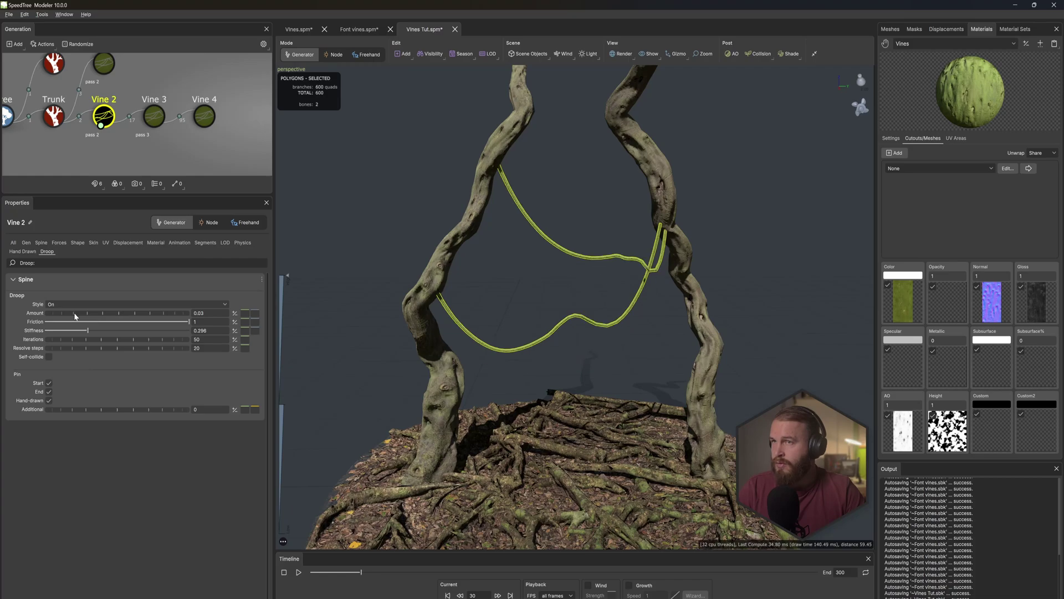
# Step: Show Vine 3 again with an absolute spine length of 12.72 and a Vines 1 level force strength of 1.24
pyautogui.click(154, 117)
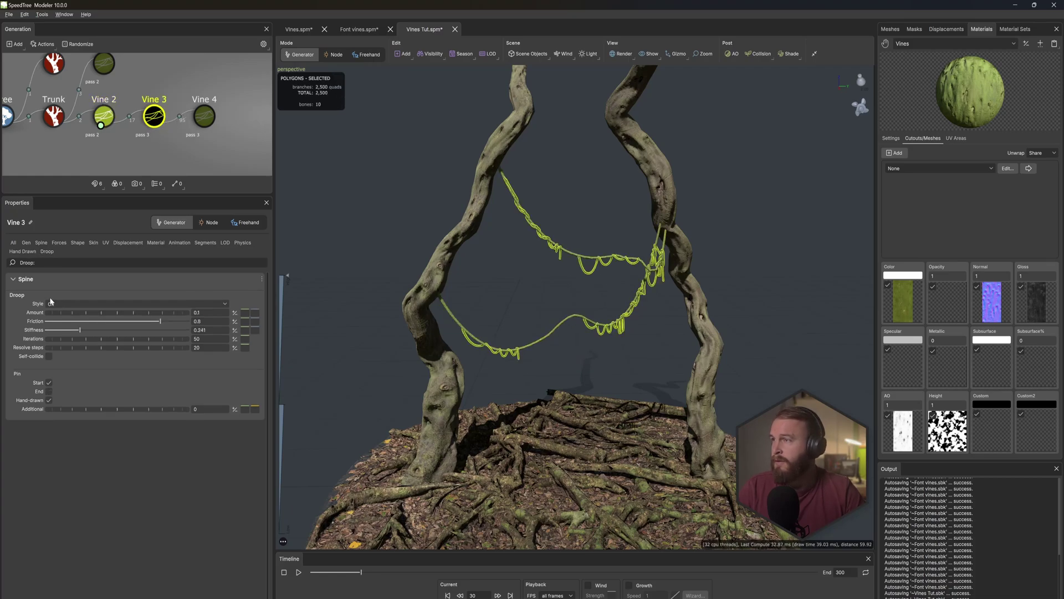
pyautogui.click(43, 242)
pyautogui.moveTo(105, 317); pyautogui.dragTo(171, 330)
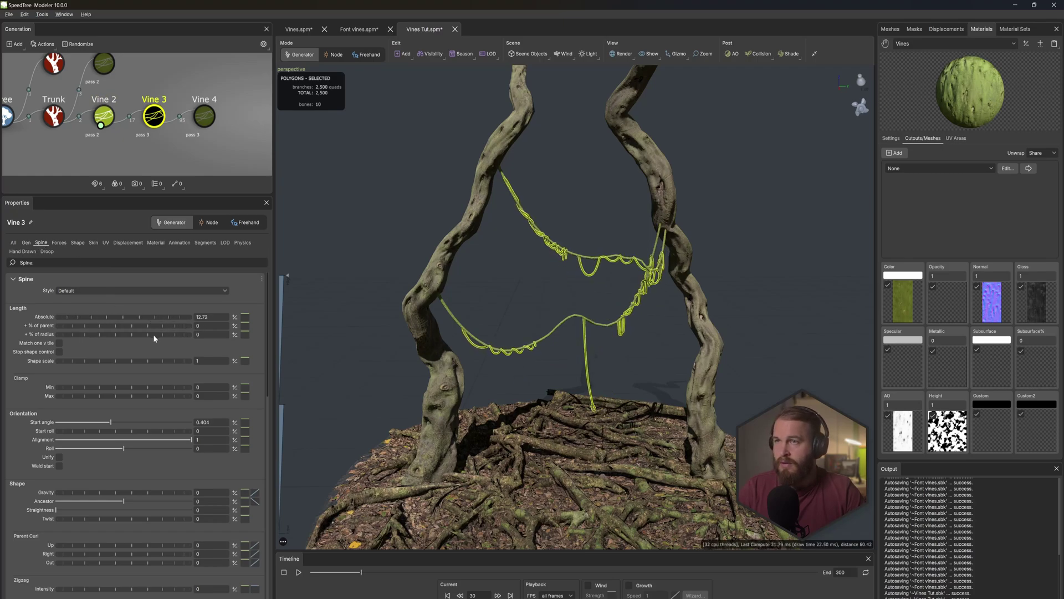
pyautogui.click(60, 244)
pyautogui.moveTo(85, 356); pyautogui.dragTo(99, 362)
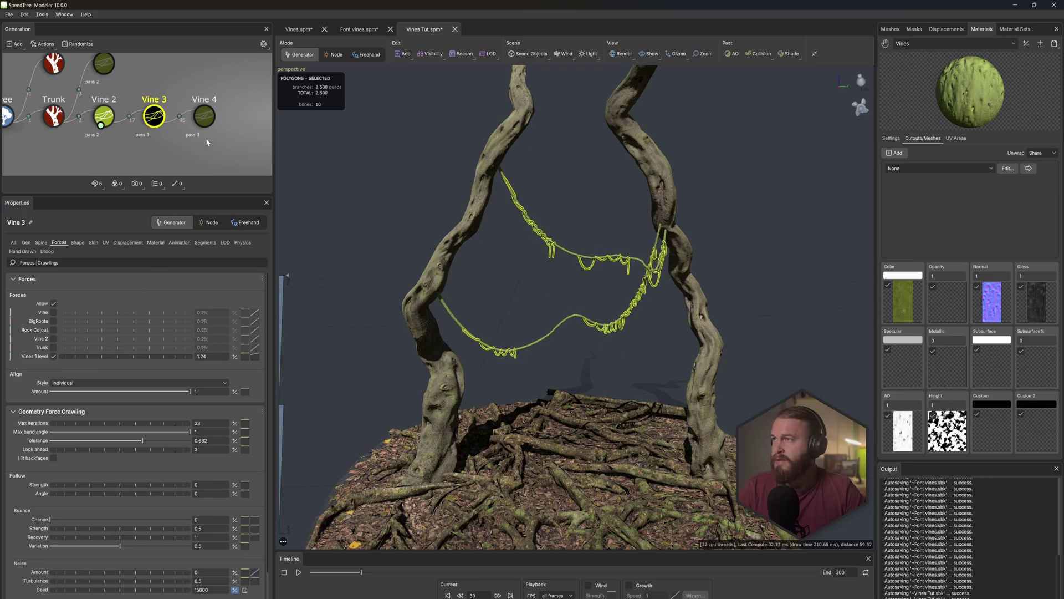
# Step: Unhide the Vine 4 generator and clear the selection
pyautogui.click(205, 116)
pyautogui.moveTo(515, 313); pyautogui.dragTo(527, 291)
pyautogui.click(614, 282)
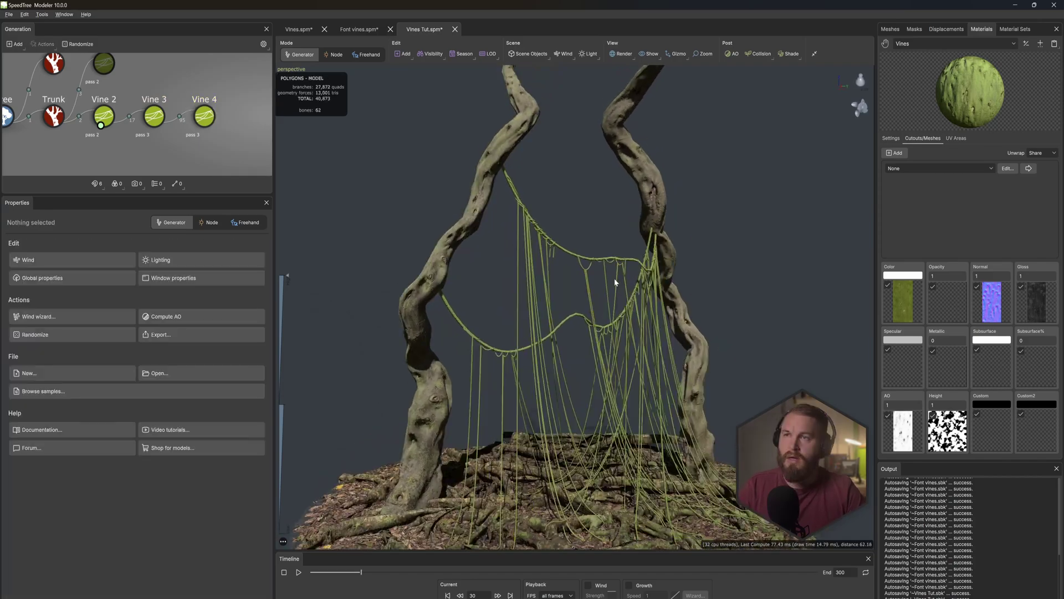
pyautogui.moveTo(615, 283); pyautogui.dragTo(626, 288)
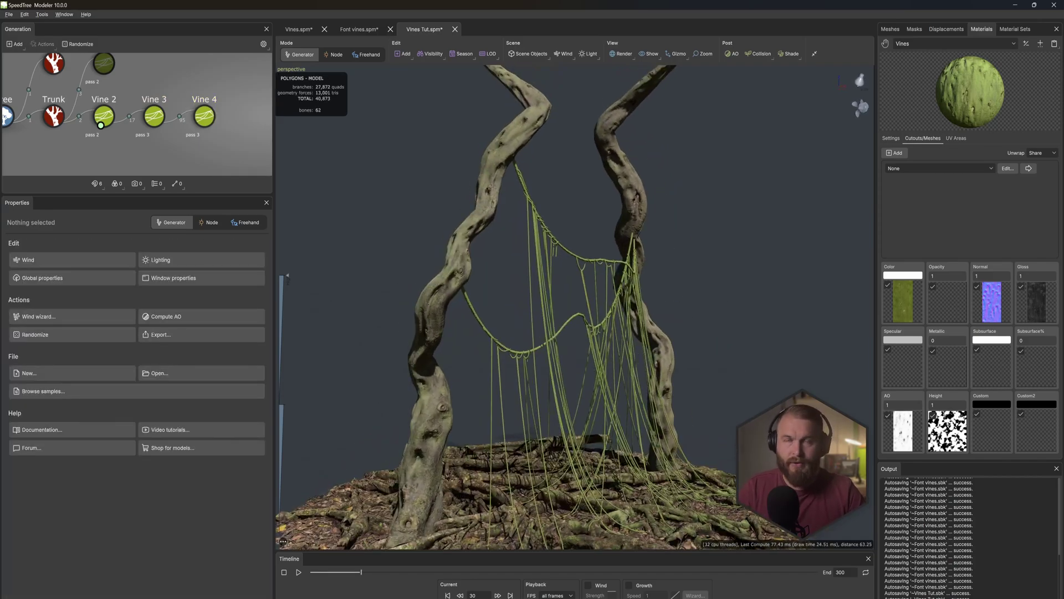
pyautogui.moveTo(531, 288); pyautogui.dragTo(542, 344)
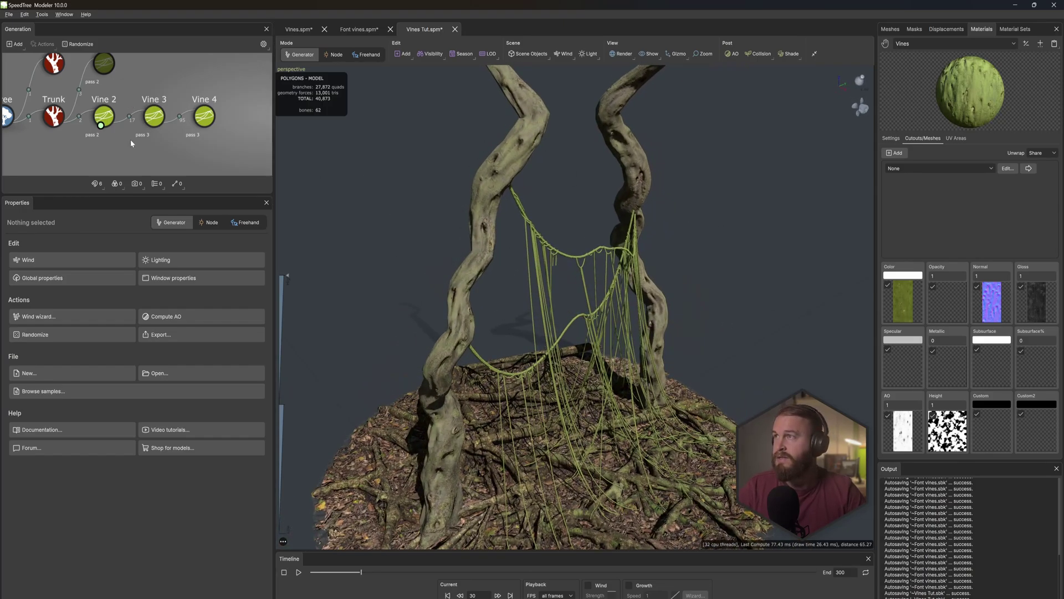
pyautogui.scroll(10, 524, 354)
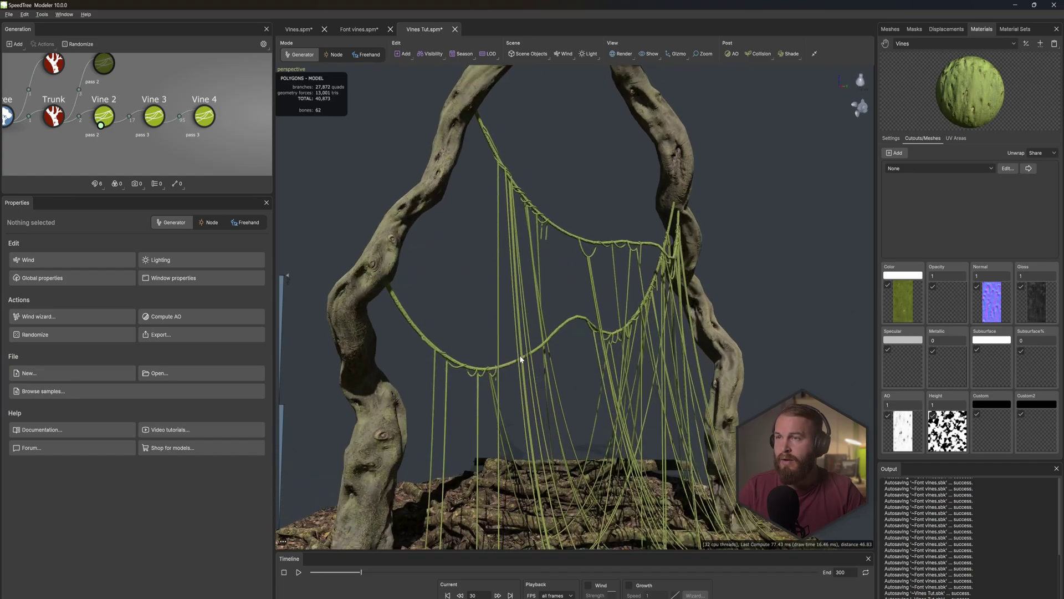
pyautogui.moveTo(520, 354); pyautogui.dragTo(461, 373)
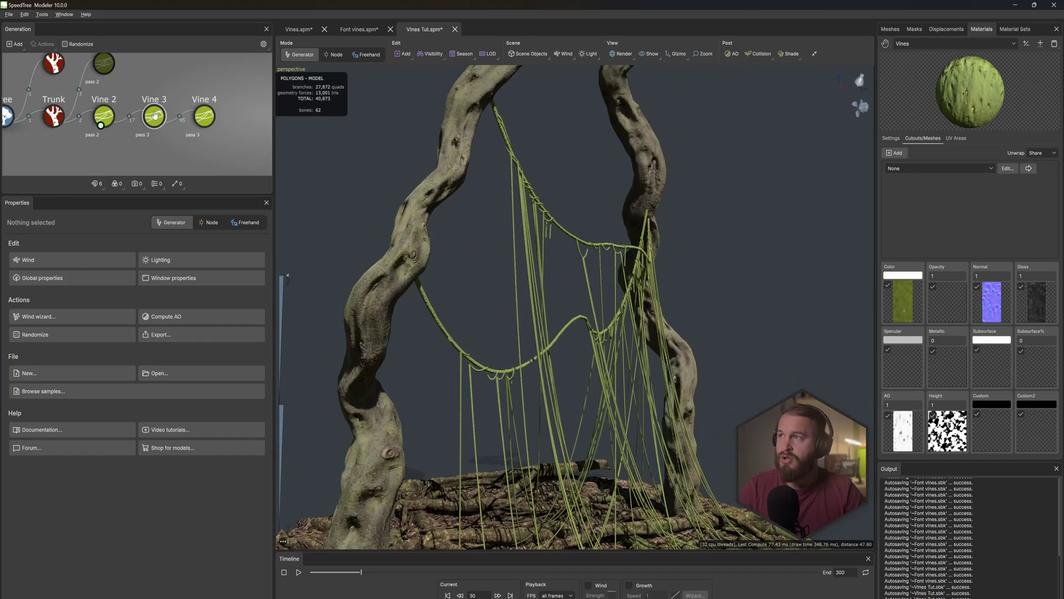
# Step: Duplicate the Vine 4 generator and attach the copy to Vine 2 as a child
pyautogui.click(205, 118)
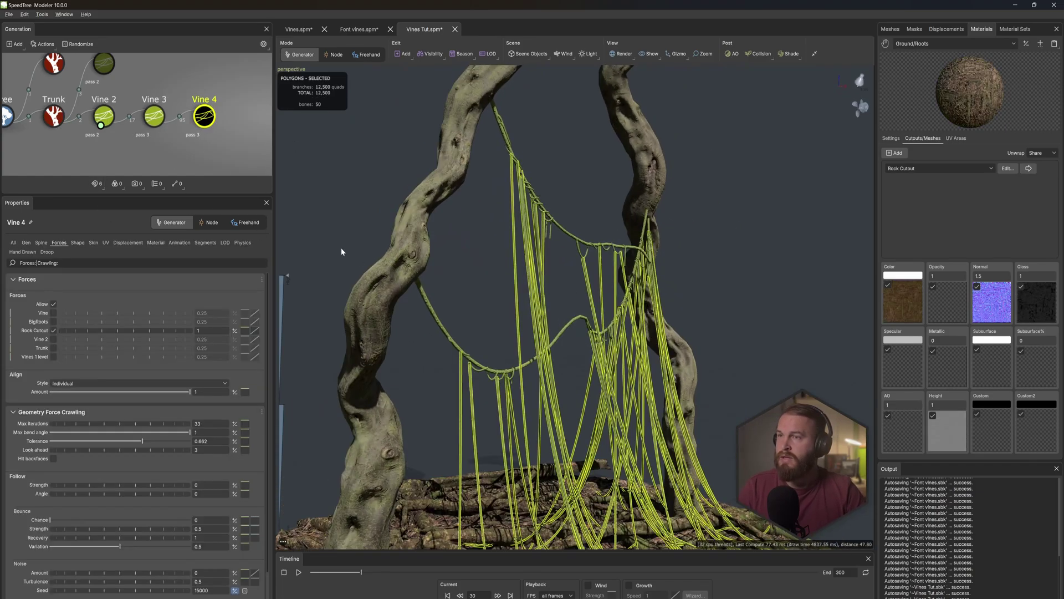
pyautogui.click(197, 155)
pyautogui.moveTo(557, 313); pyautogui.dragTo(469, 337)
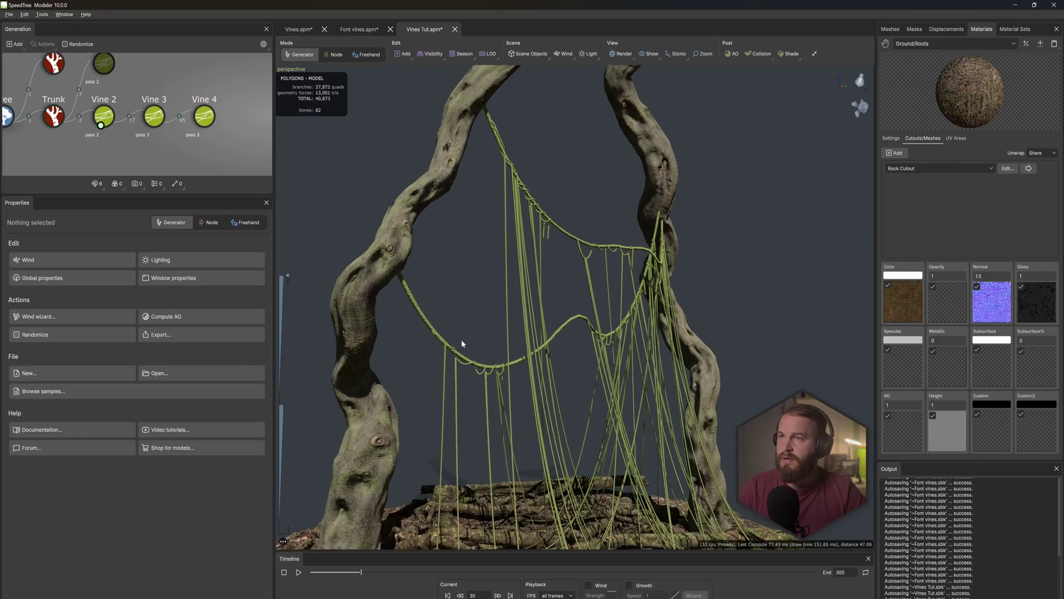
pyautogui.click(209, 122)
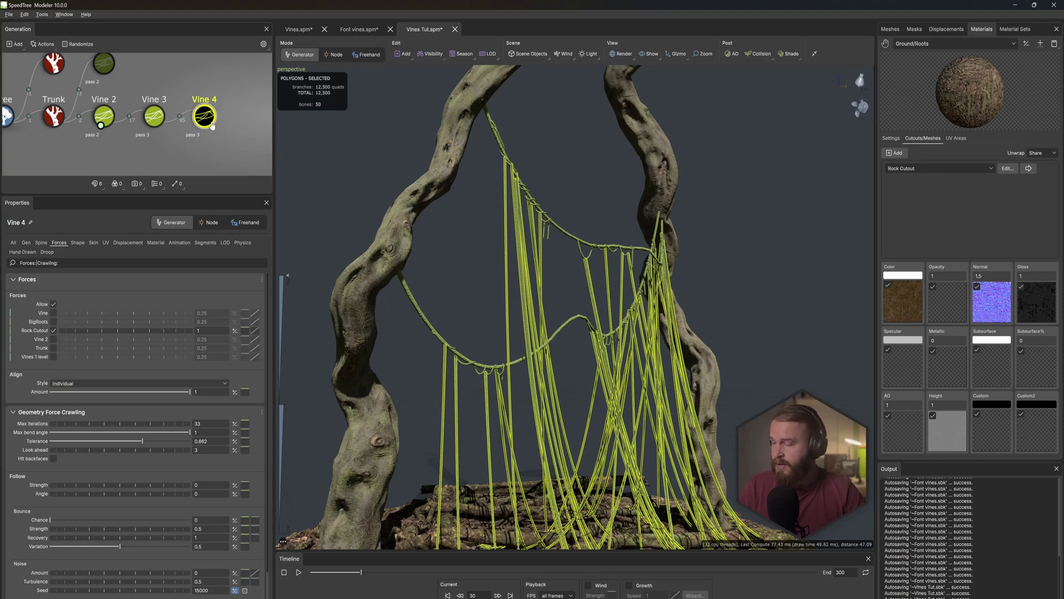
pyautogui.hotkey('ctrl', 'v')
pyautogui.click(149, 116)
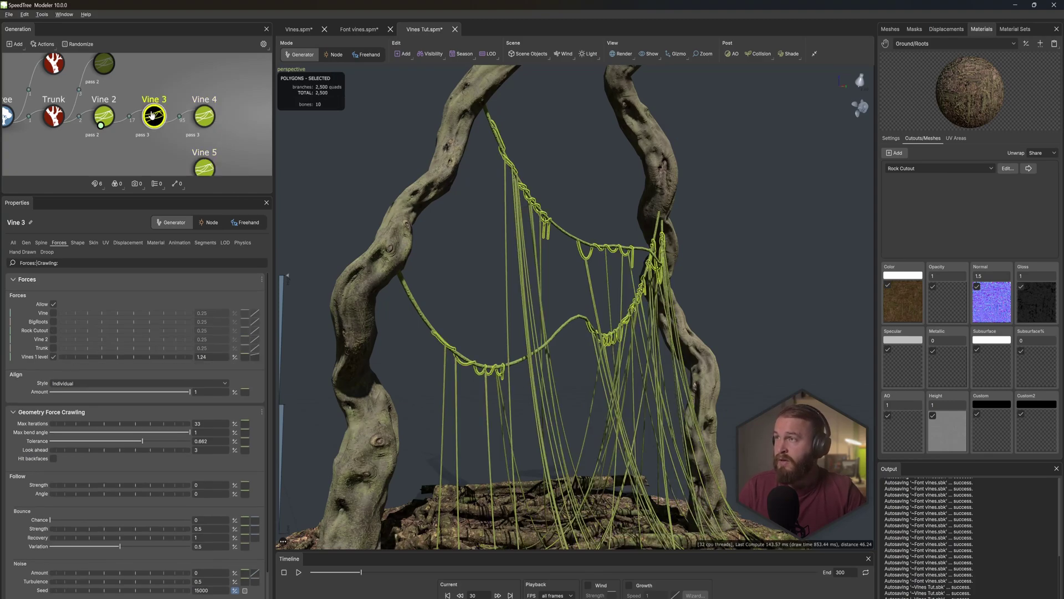
pyautogui.click(113, 119)
pyautogui.moveTo(204, 168); pyautogui.dragTo(103, 123)
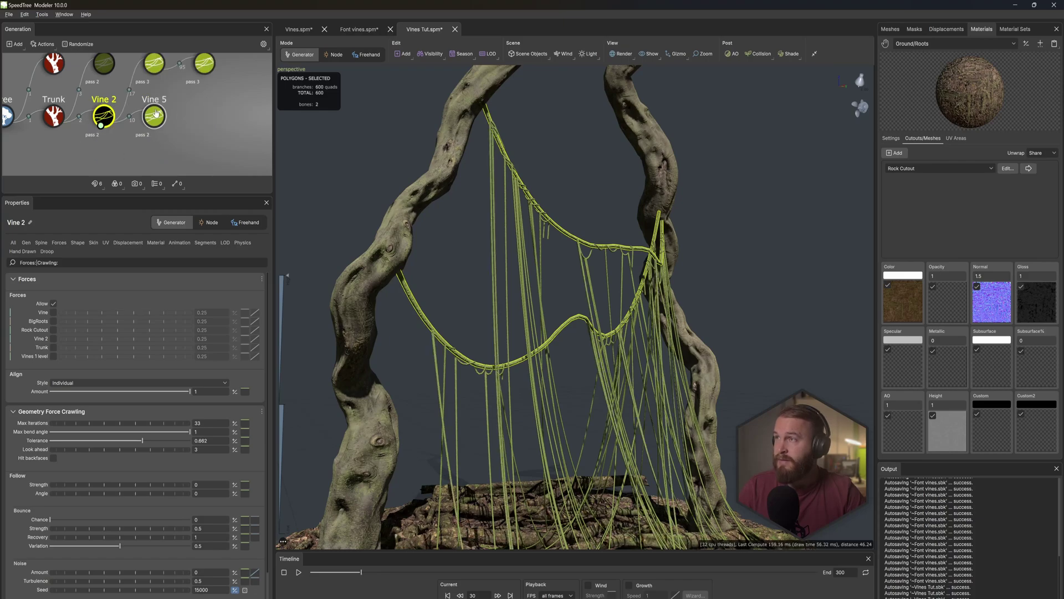
# Step: Set Vine 5's absolute spine length to 1
pyautogui.click(155, 115)
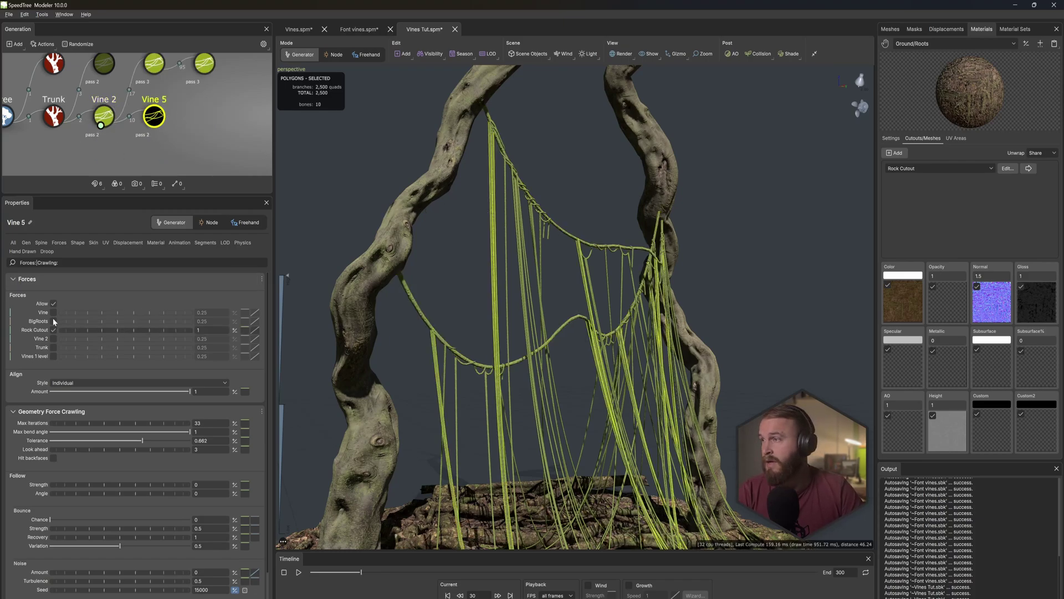
pyautogui.click(42, 243)
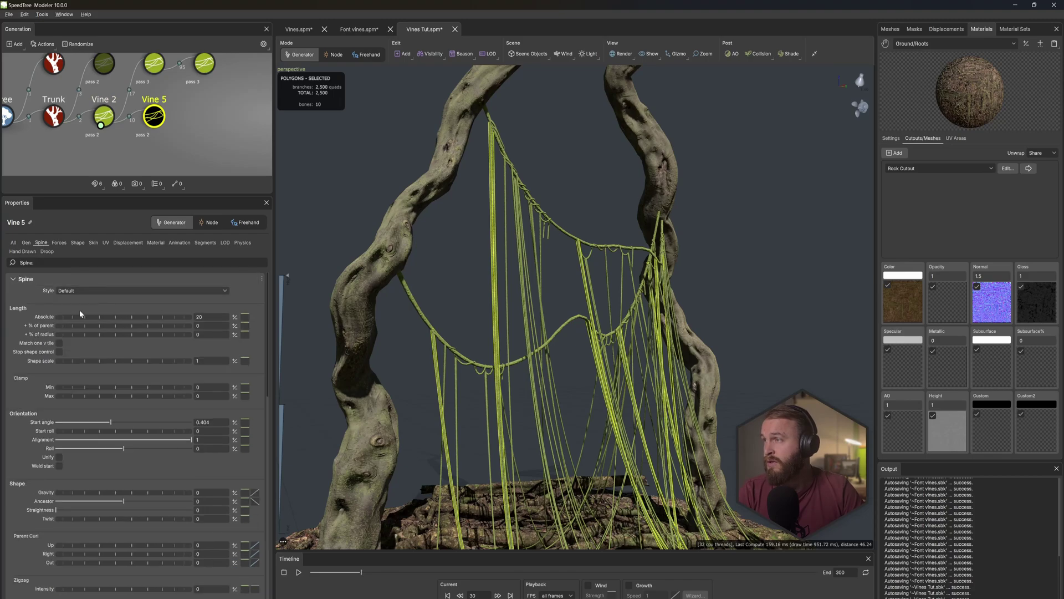
pyautogui.doubleClick(213, 317)
pyautogui.write('5')
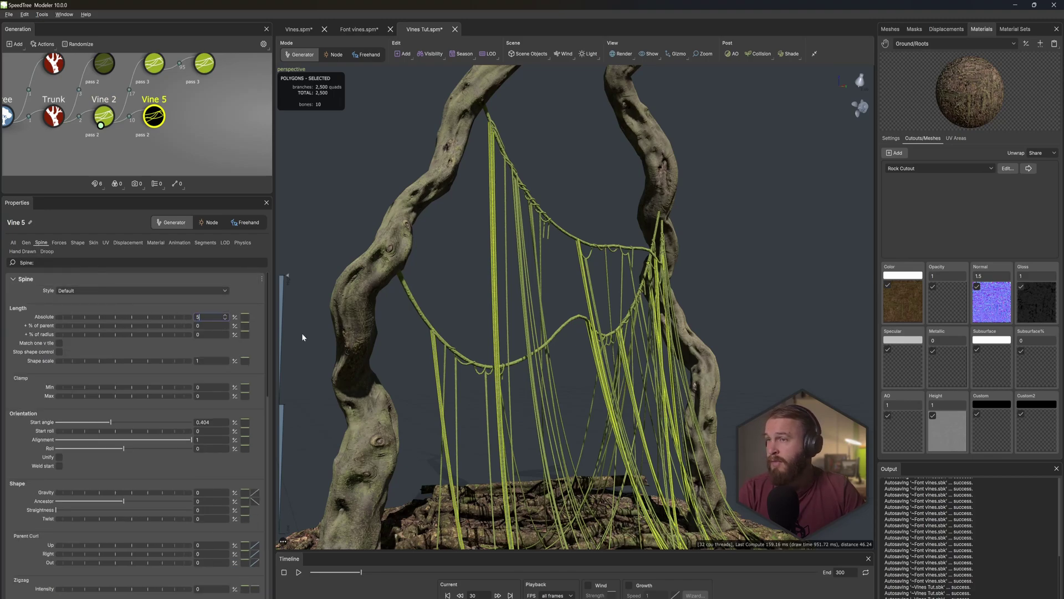
pyautogui.press('Return')
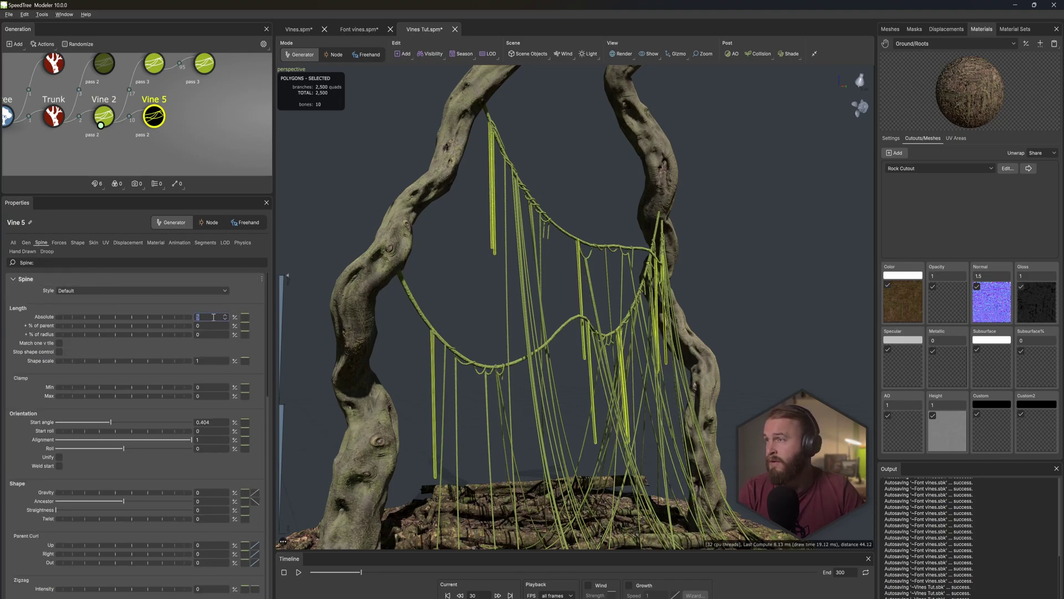
pyautogui.write('1')
pyautogui.press('Return')
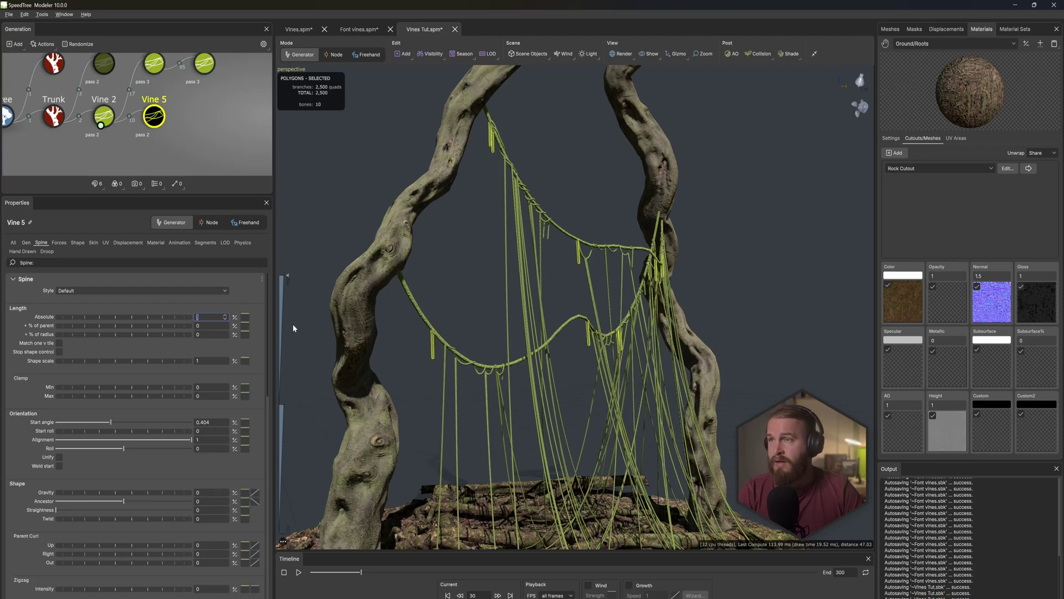
# Step: Change Vine 5's skin type to Spine only
pyautogui.click(92, 243)
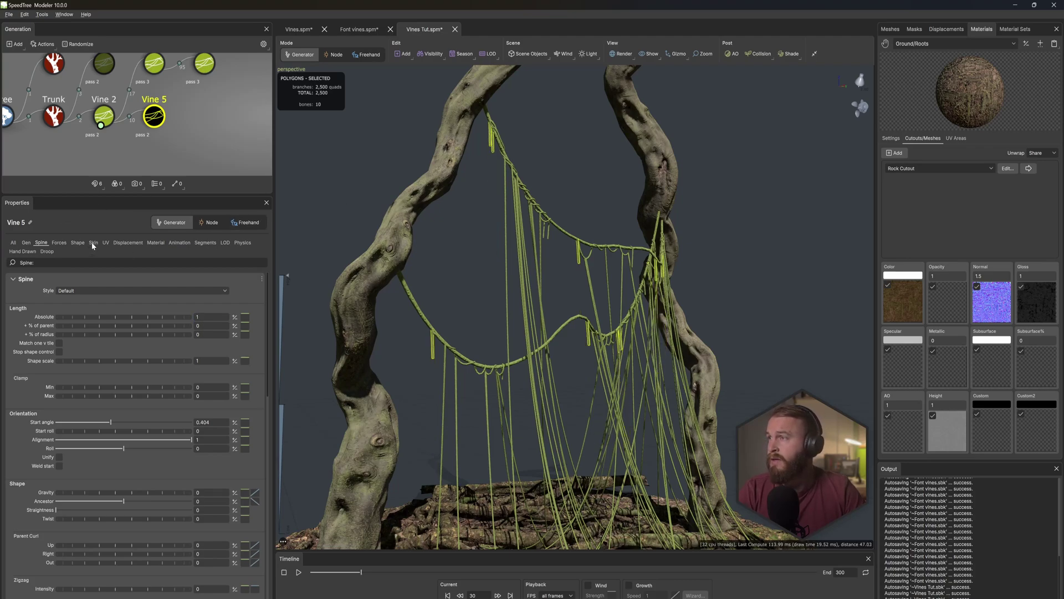
pyautogui.click(93, 243)
pyautogui.click(92, 290)
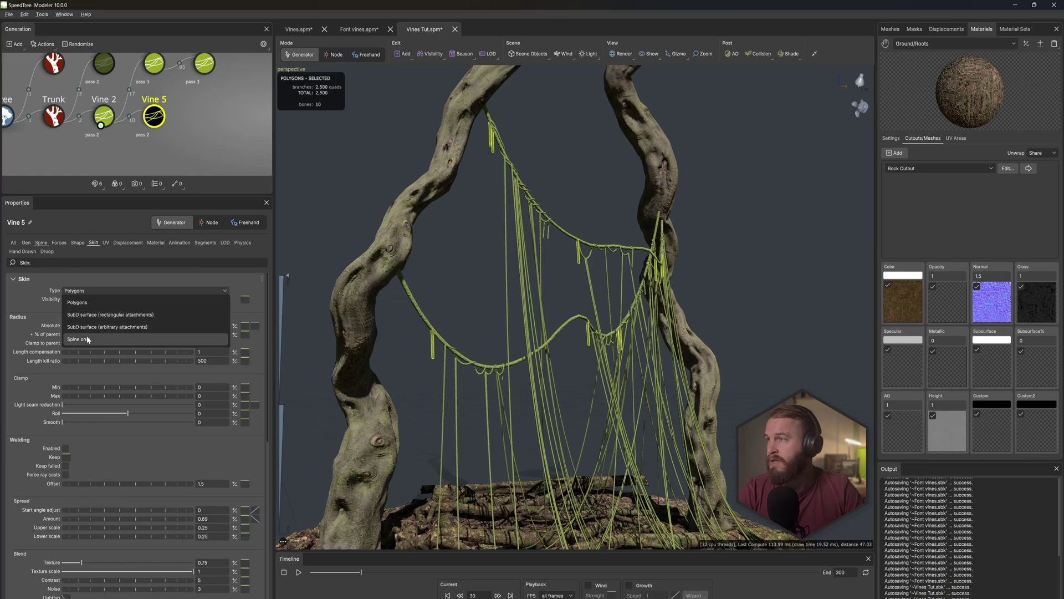
pyautogui.click(87, 339)
pyautogui.click(758, 154)
# Step: Add a Frond generator to Vine 5 and assign it the Haning moss material
pyautogui.click(889, 29)
pyautogui.click(154, 117)
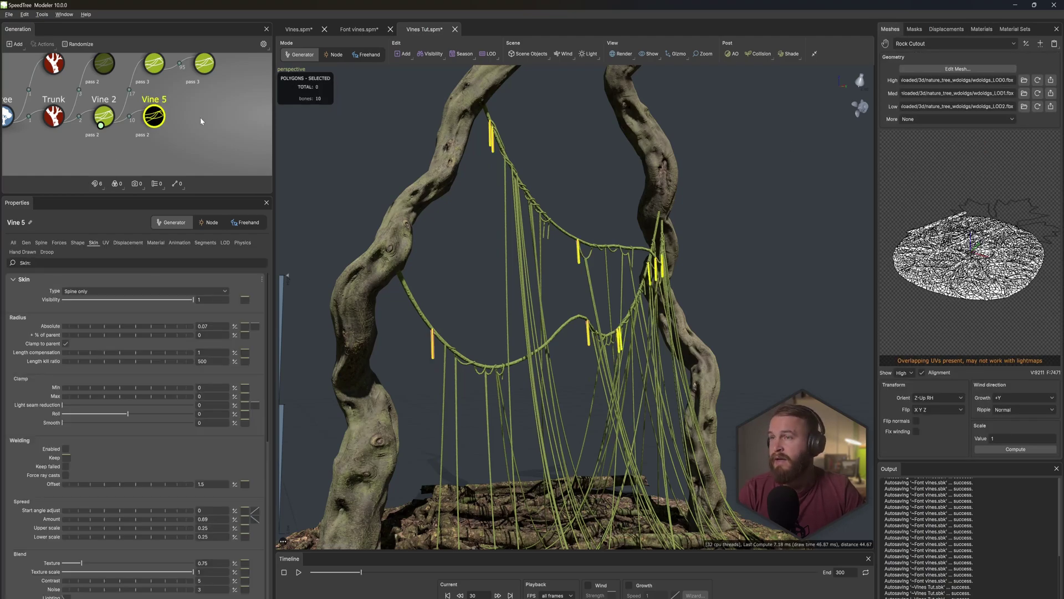
pyautogui.rightClick(206, 133)
pyautogui.moveTo(235, 142)
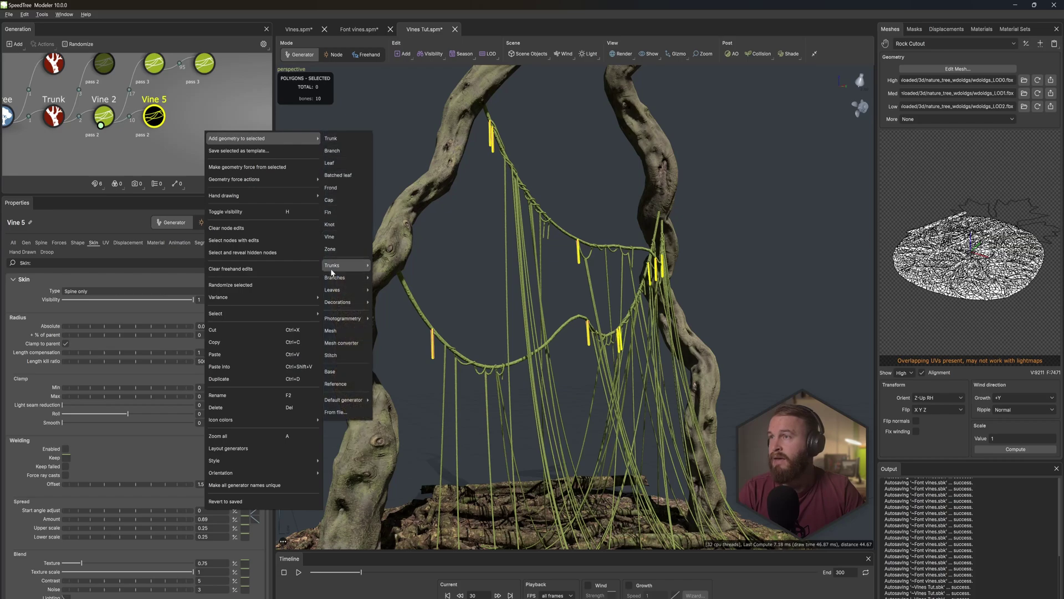
pyautogui.click(339, 189)
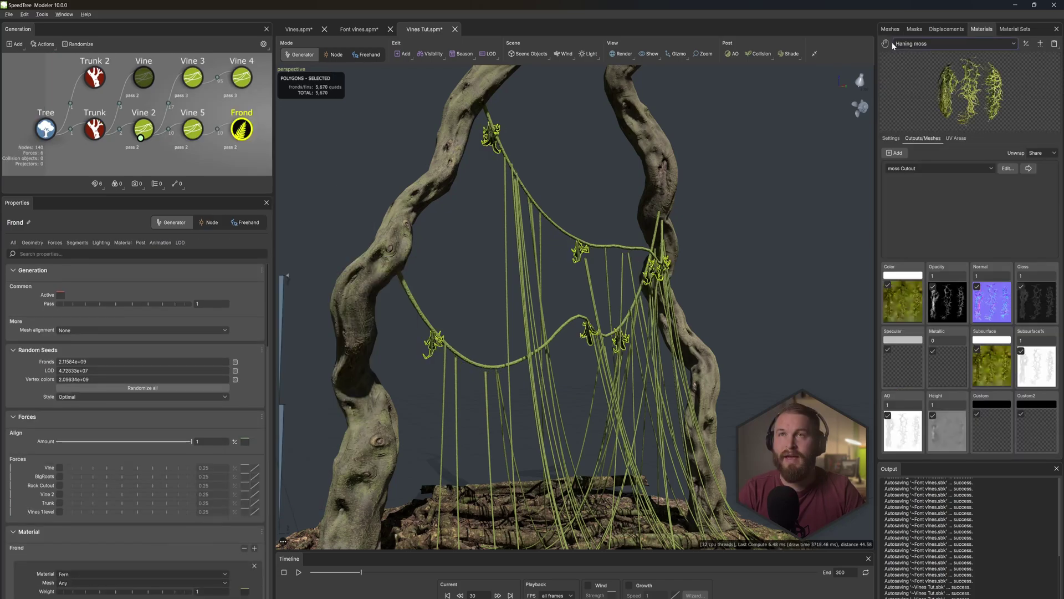
pyautogui.moveTo(235, 128); pyautogui.dragTo(240, 129)
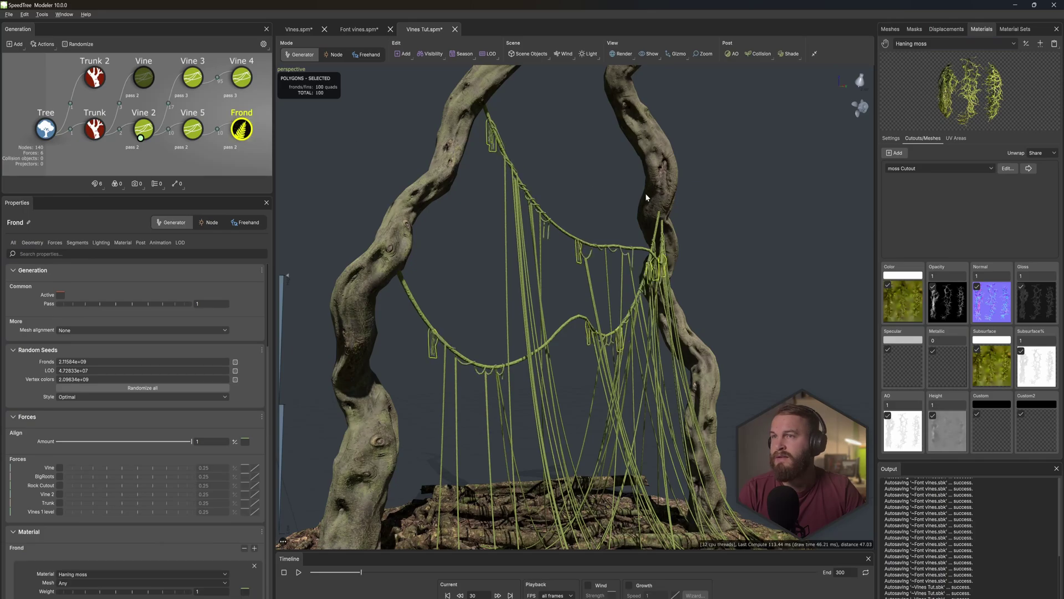
# Step: Set the Frond's shape height amount to 2.19 and check the outline of the moss Cutout mesh
pyautogui.scroll(5, 497, 377)
pyautogui.moveTo(504, 376); pyautogui.dragTo(481, 380)
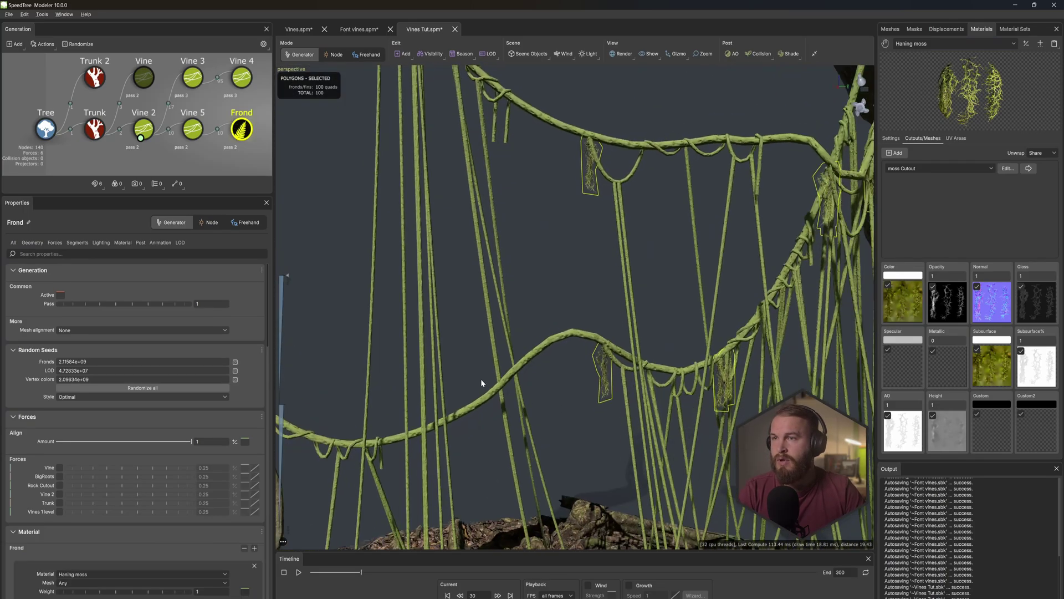
pyautogui.click(32, 242)
pyautogui.moveTo(71, 450); pyautogui.dragTo(190, 443)
pyautogui.moveTo(615, 262)
pyautogui.mouseDown()
pyautogui.moveTo(655, 255)
pyautogui.moveTo(608, 267)
pyautogui.mouseUp()
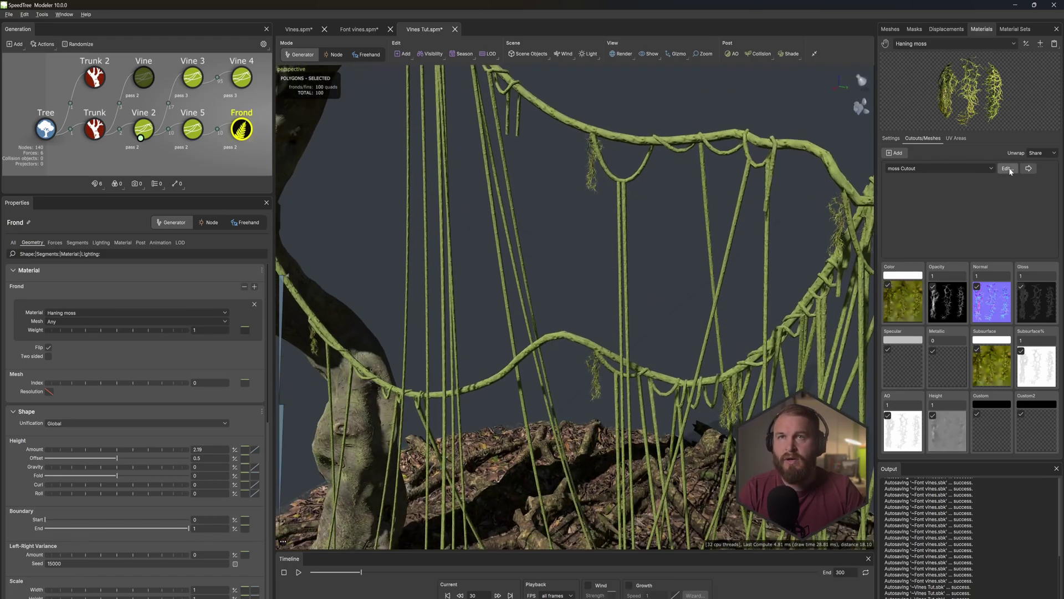
pyautogui.click(1007, 168)
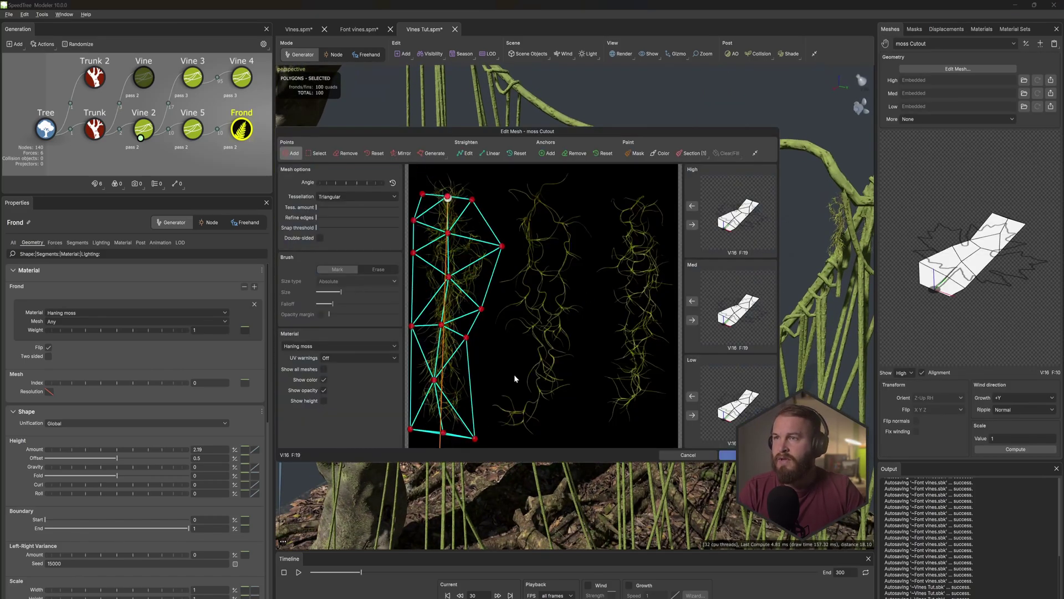
pyautogui.click(731, 455)
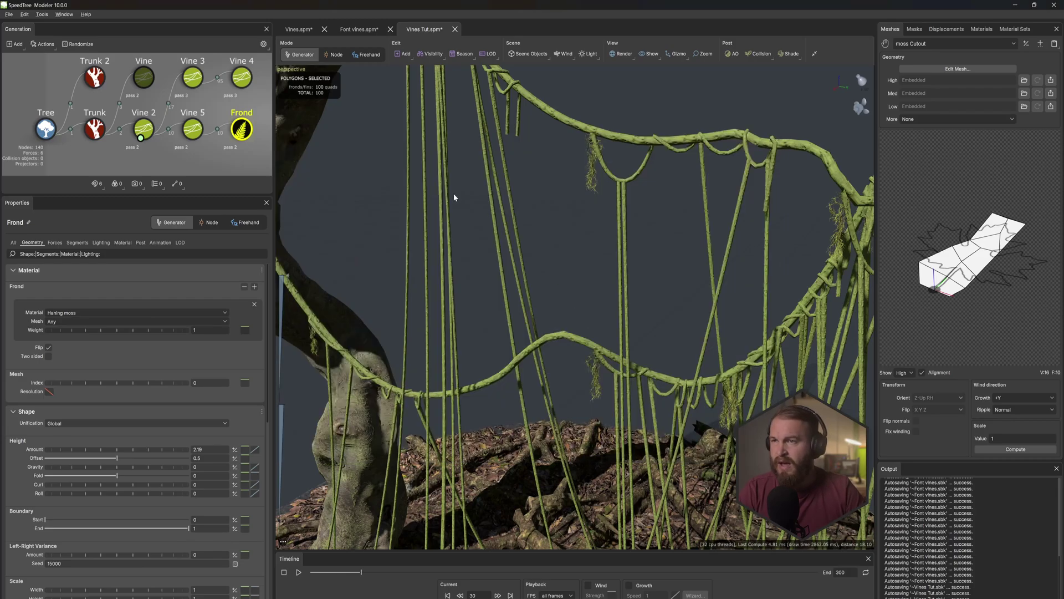
# Step: Set Vine 5's absolute generation number to 50 to spread more moss along the main vines
pyautogui.click(188, 130)
pyautogui.moveTo(775, 336); pyautogui.dragTo(728, 340)
pyautogui.scroll(-2, 729, 340)
pyautogui.scroll(-3, 728, 340)
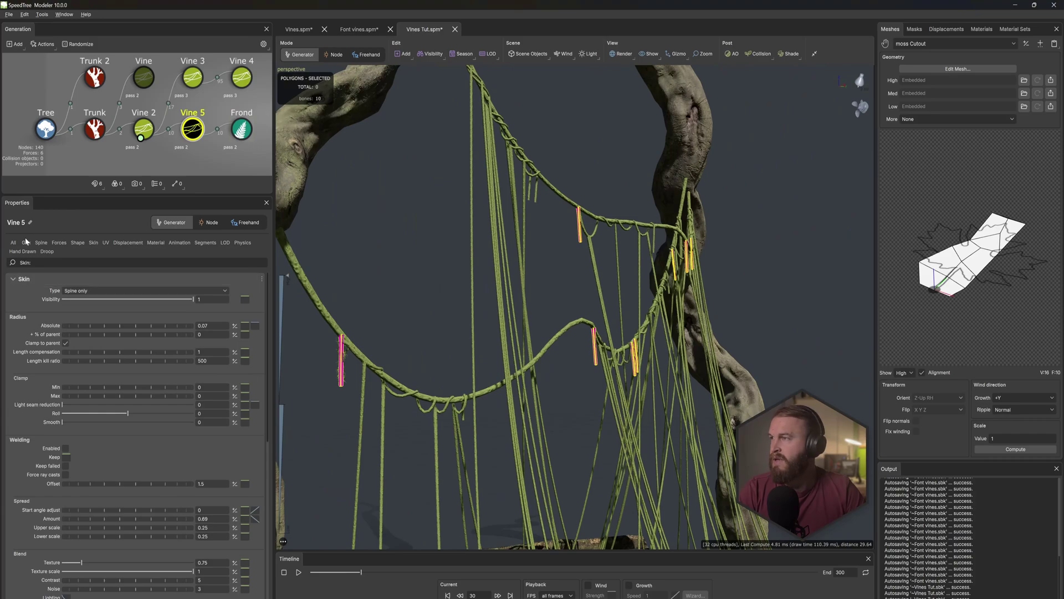
pyautogui.click(32, 251)
pyautogui.click(29, 242)
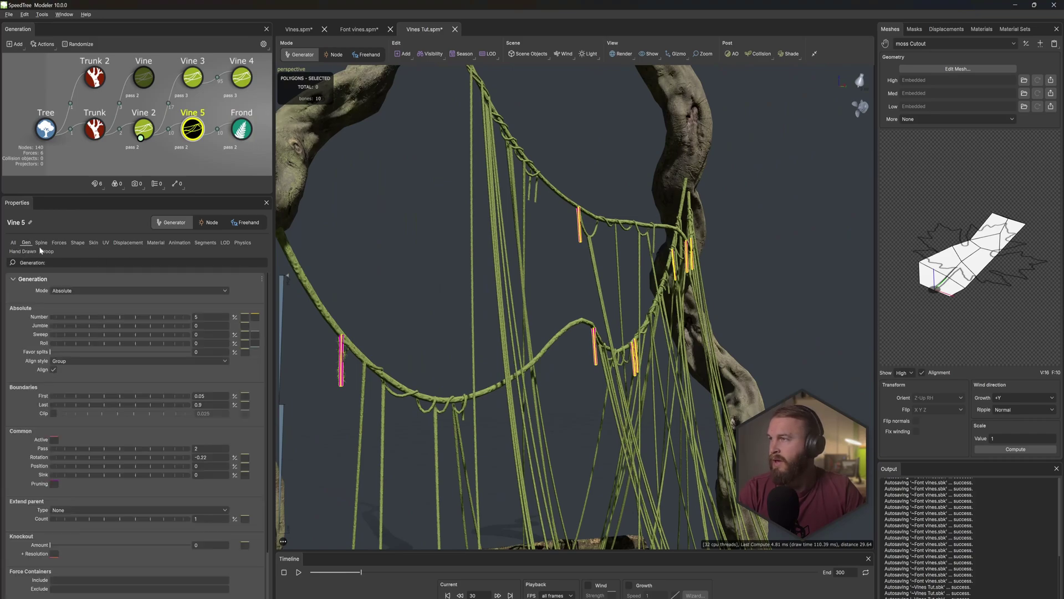
pyautogui.write('10')
pyautogui.press('Return')
pyautogui.doubleClick(196, 317)
pyautogui.write('50')
pyautogui.press('Return')
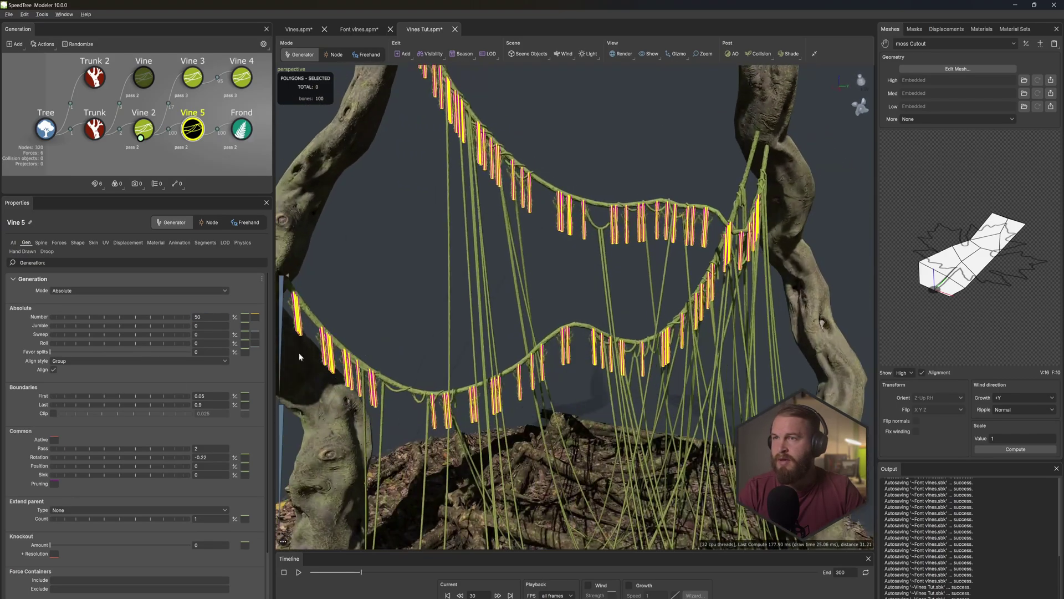
# Step: Give Vine 5's absolute spine length a variance of 0.5
pyautogui.click(40, 242)
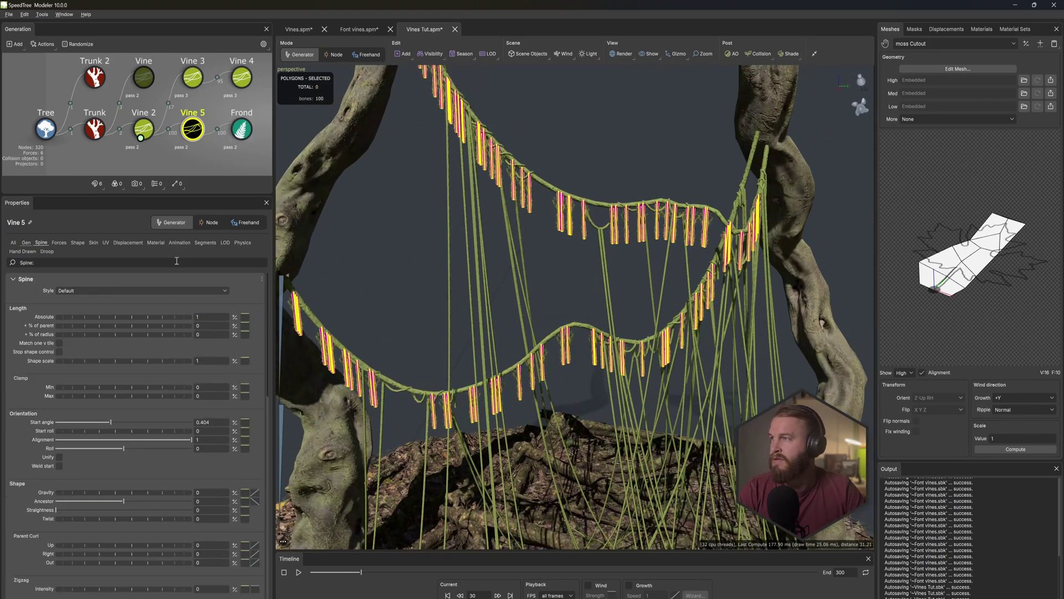
pyautogui.click(235, 319)
pyautogui.moveTo(295, 336); pyautogui.dragTo(510, 317)
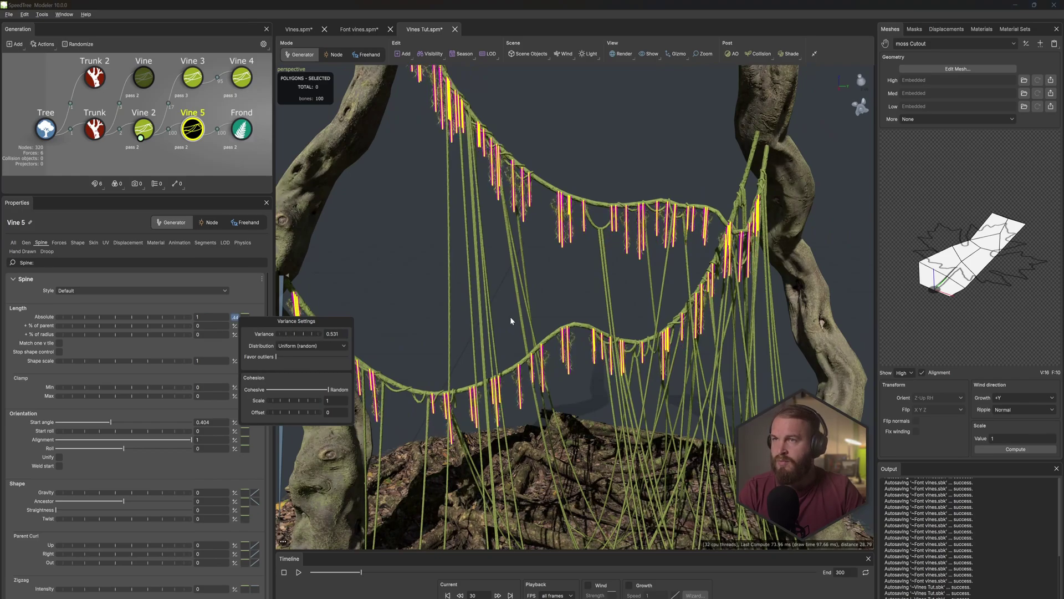
pyautogui.moveTo(339, 334); pyautogui.dragTo(269, 335)
pyautogui.write('.5')
pyautogui.press('Return')
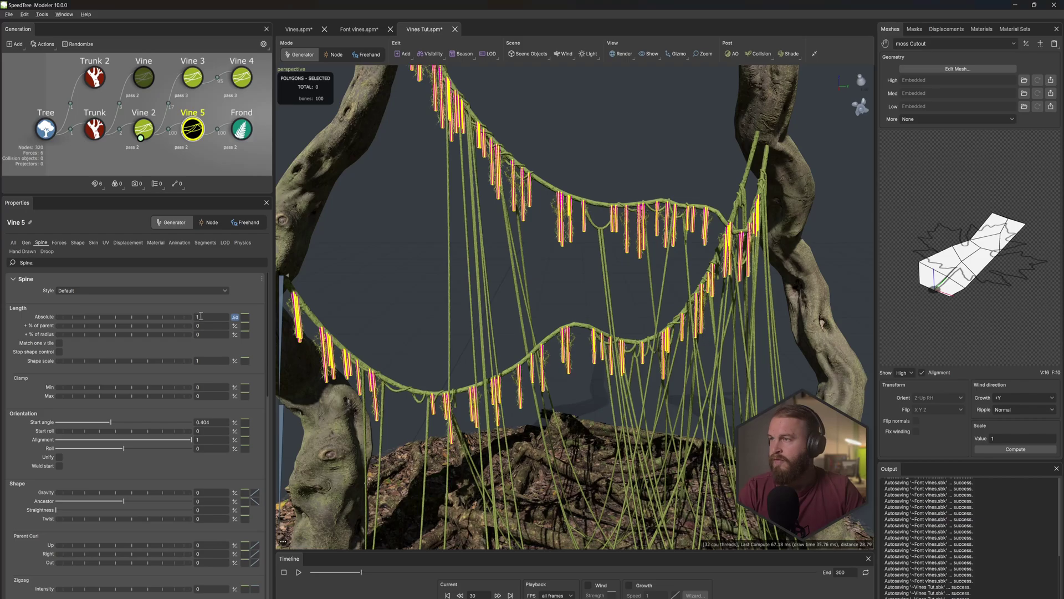
# Step: Raise Vine 5's absolute generation number to 80
pyautogui.click(26, 242)
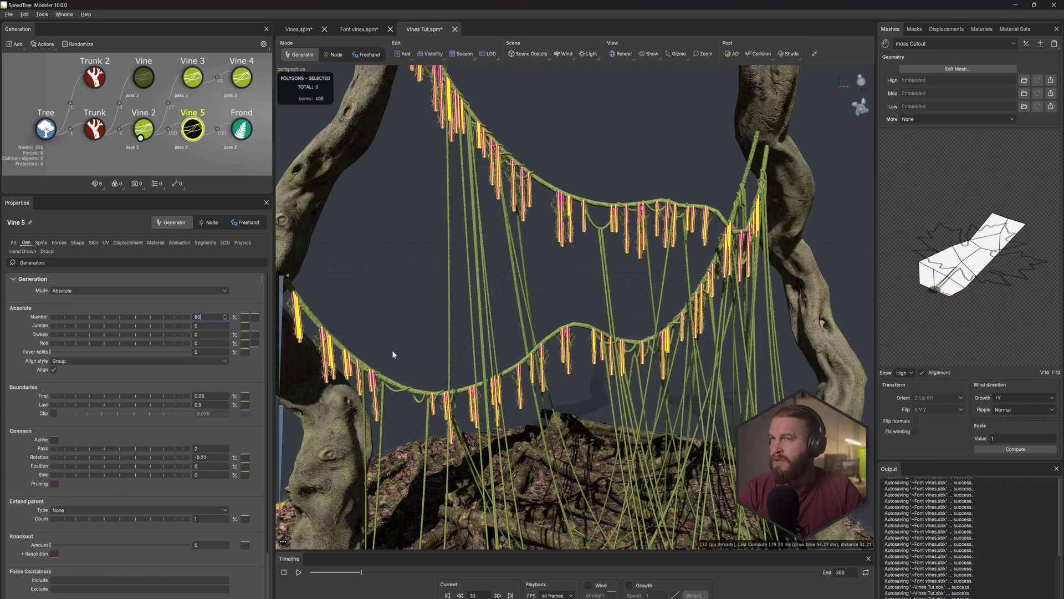
pyautogui.press('Return')
pyautogui.moveTo(515, 297); pyautogui.dragTo(545, 304)
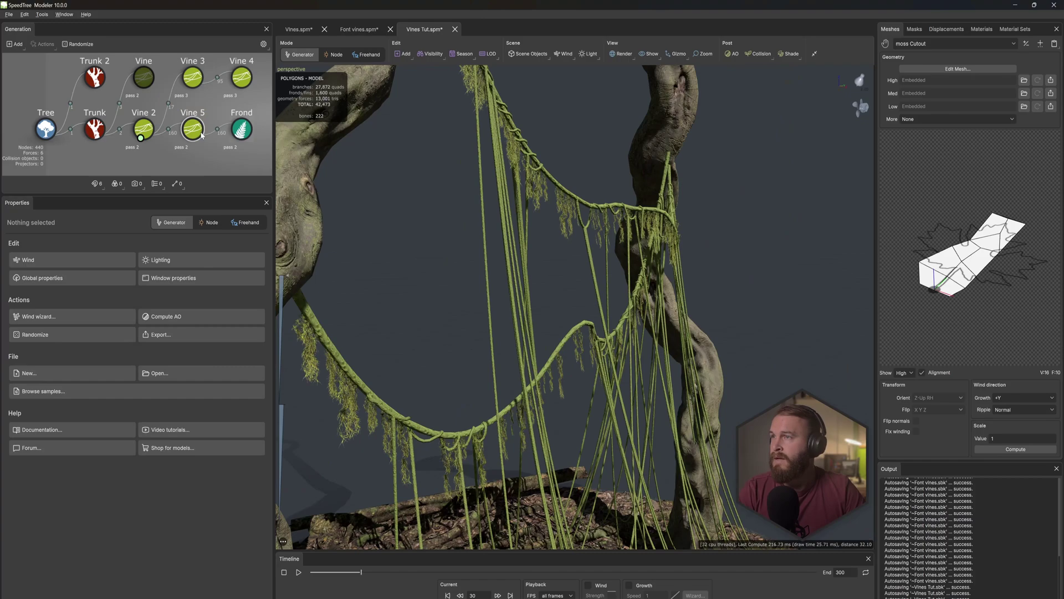
# Step: Set Vine 3's absolute skin radius to 0.11
pyautogui.click(200, 133)
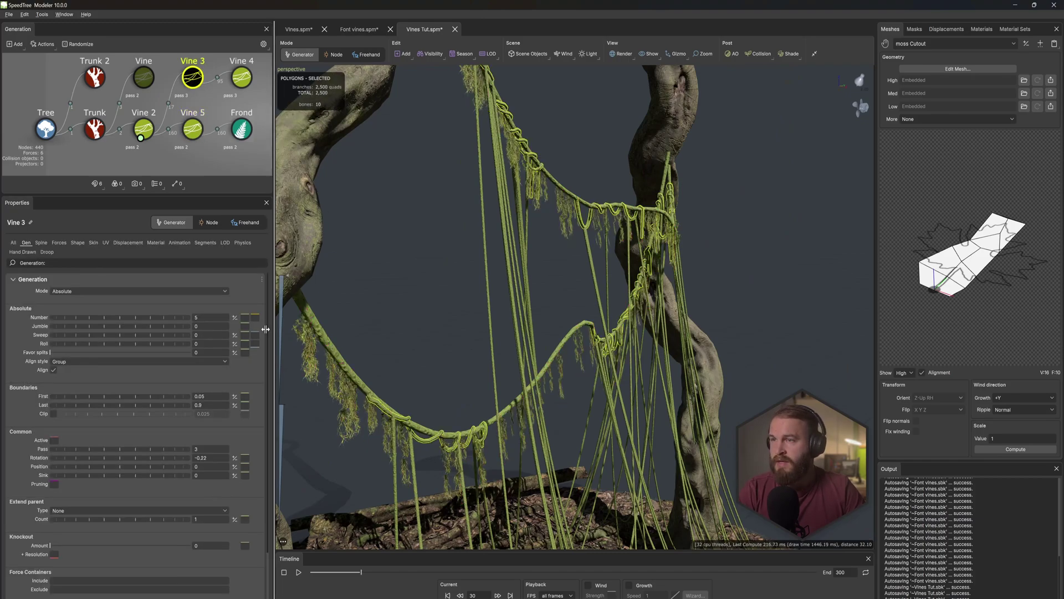
pyautogui.click(94, 242)
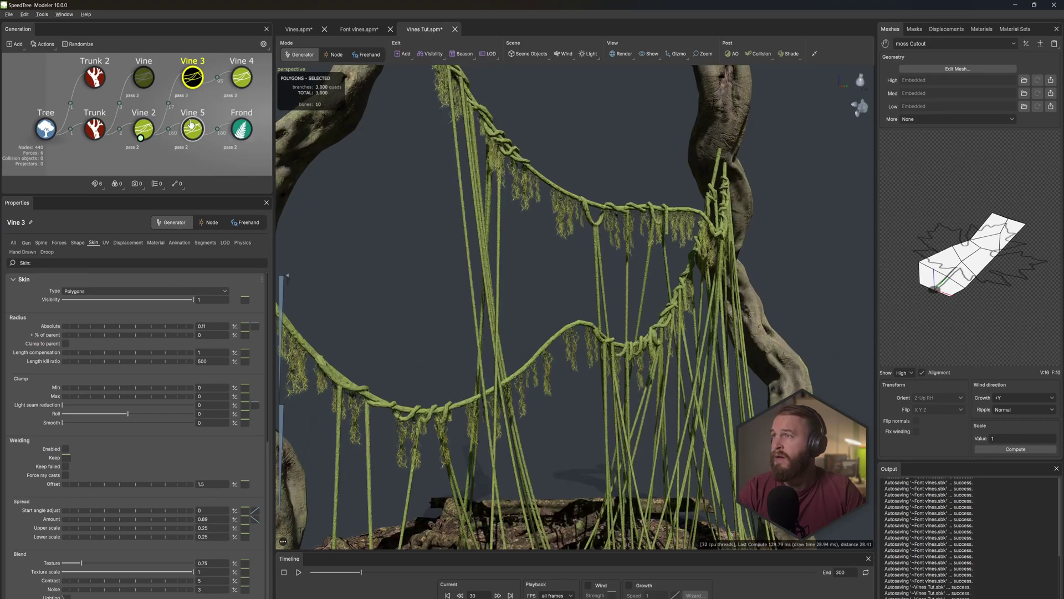
# Step: Copy Vine 5 together with its Frond and attach the copy to Vine 3 as a child
pyautogui.doubleClick(192, 128)
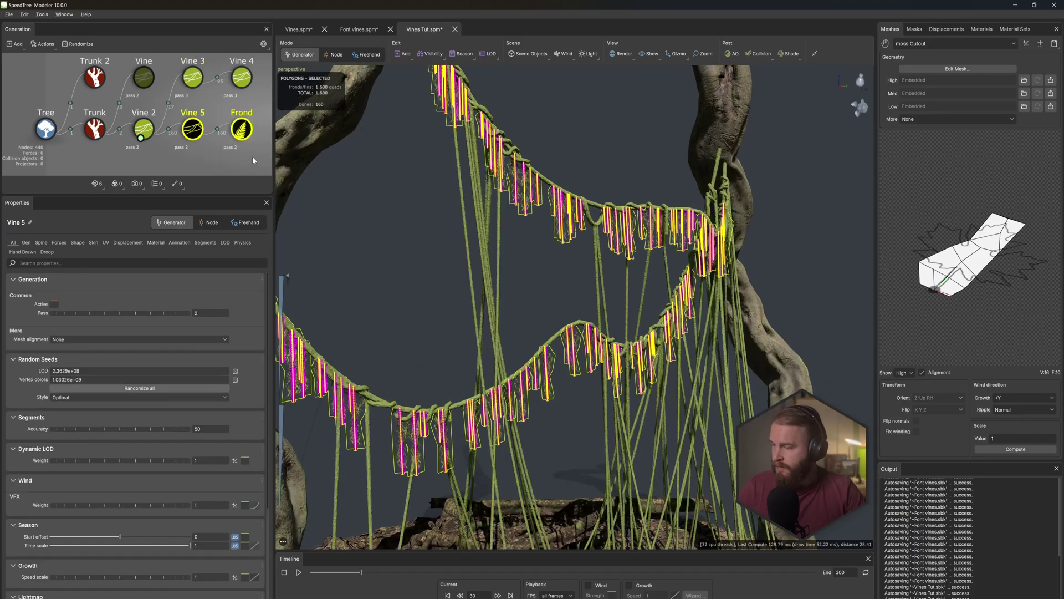
pyautogui.click(217, 128)
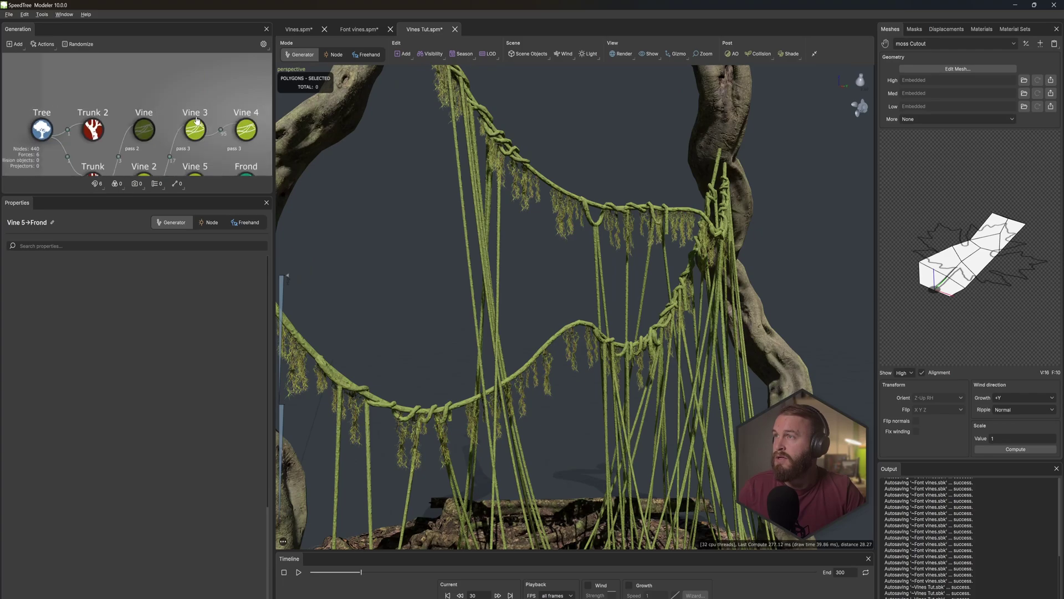
pyautogui.scroll(-4, 198, 121)
pyautogui.hotkey('ctrl', 'v')
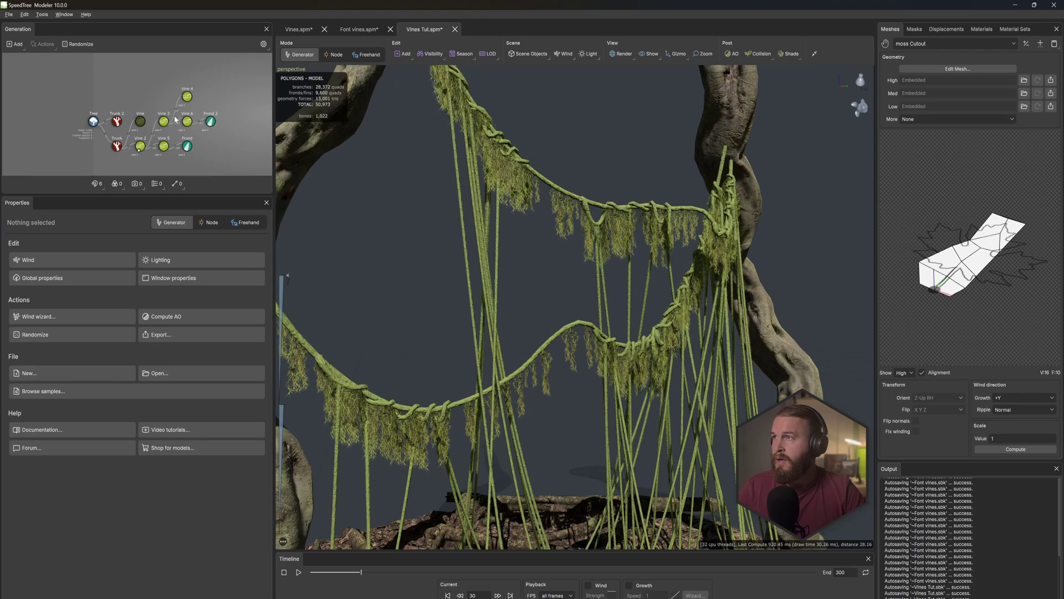
# Step: Set Vine 6's absolute spine length to 0.5
pyautogui.click(186, 123)
pyautogui.click(44, 243)
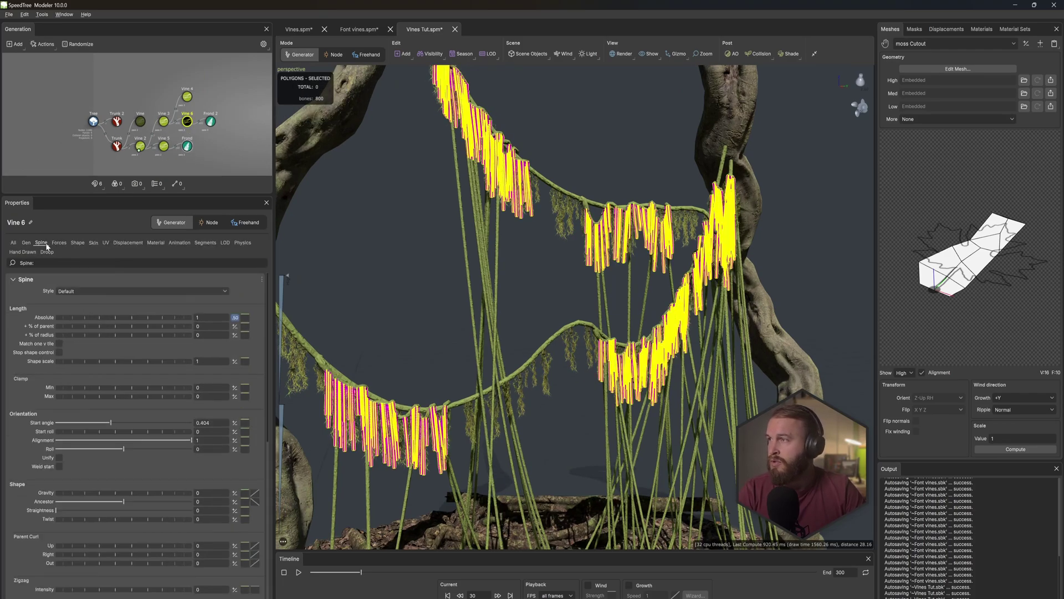
pyautogui.moveTo(209, 317); pyautogui.dragTo(176, 318)
pyautogui.write('.5')
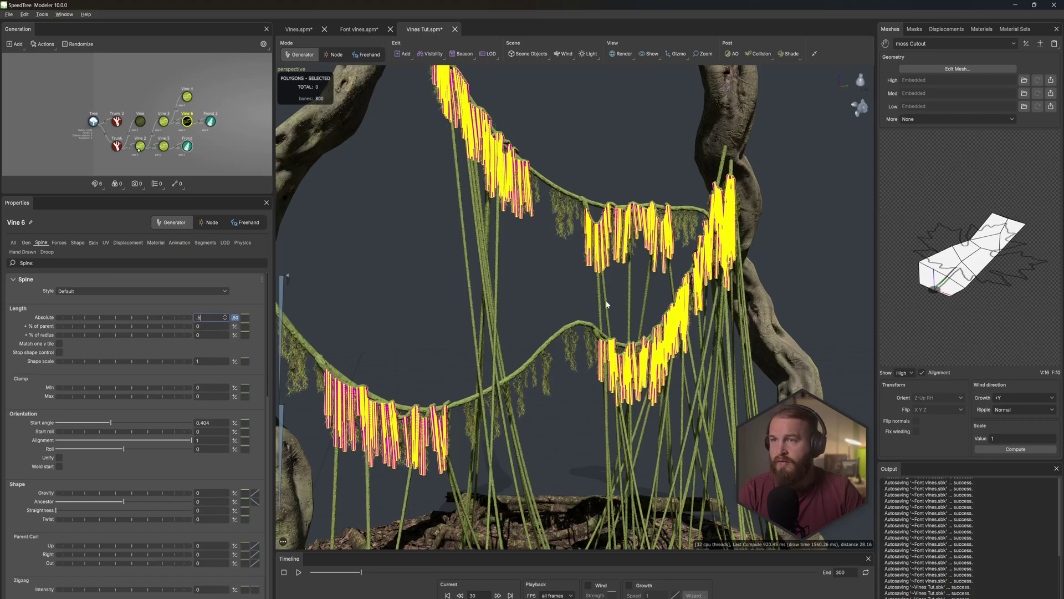
pyautogui.click(606, 302)
pyautogui.moveTo(569, 315); pyautogui.dragTo(537, 313)
pyautogui.scroll(5, 537, 314)
pyautogui.scroll(-7, 542, 296)
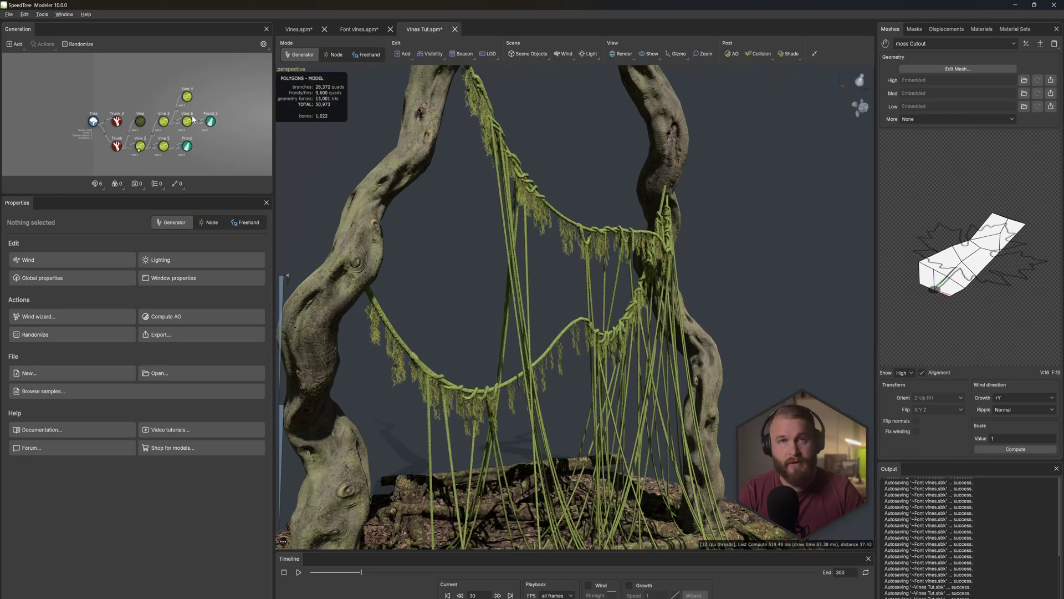
# Step: Set Vine 4's absolute skin radius to 0.05
pyautogui.scroll(1, 189, 97)
pyautogui.click(200, 92)
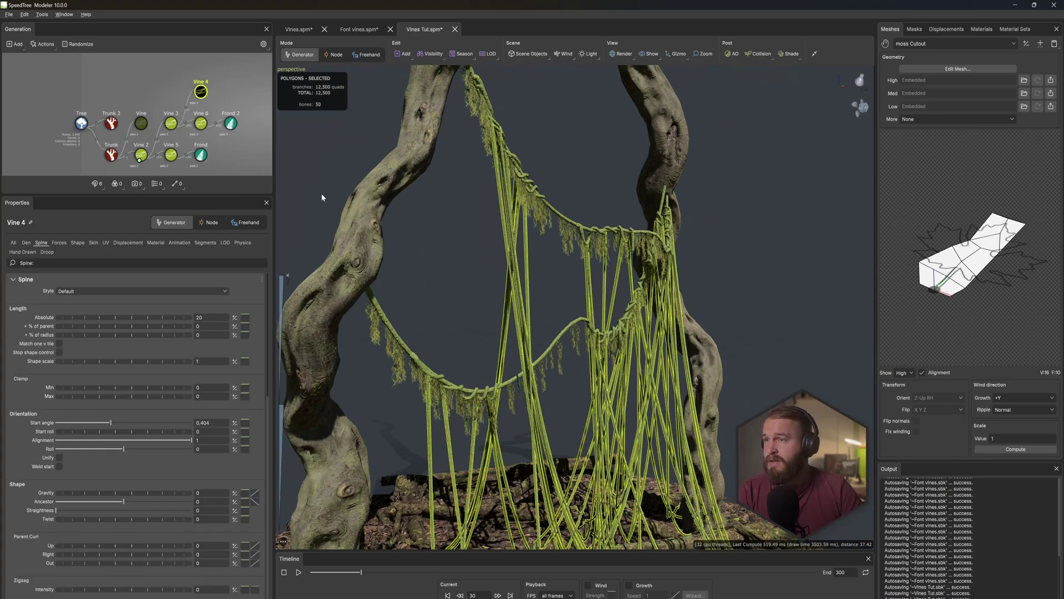
pyautogui.click(93, 242)
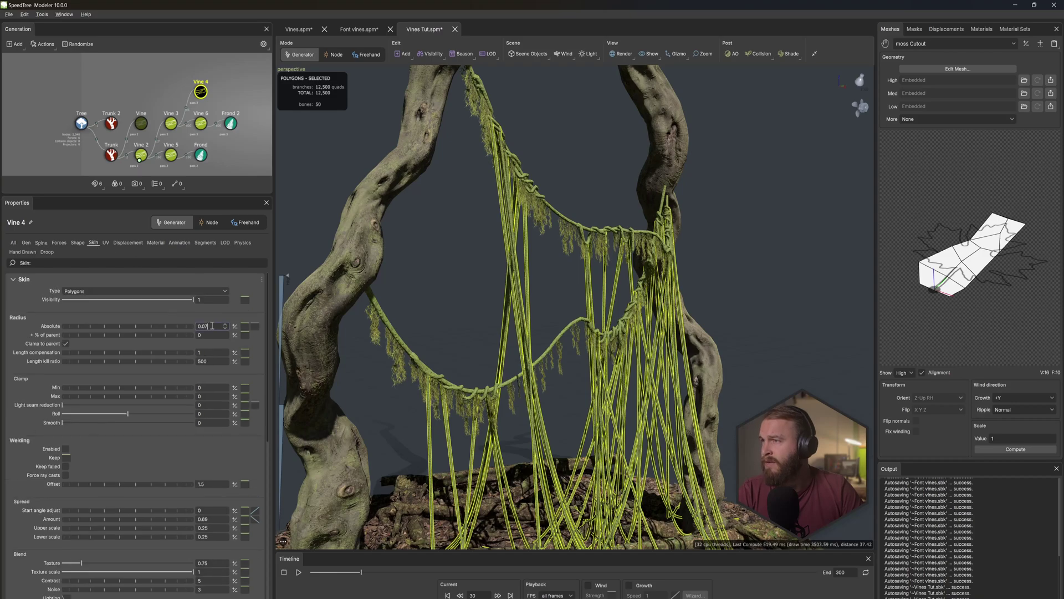
pyautogui.write('5')
pyautogui.press('Return')
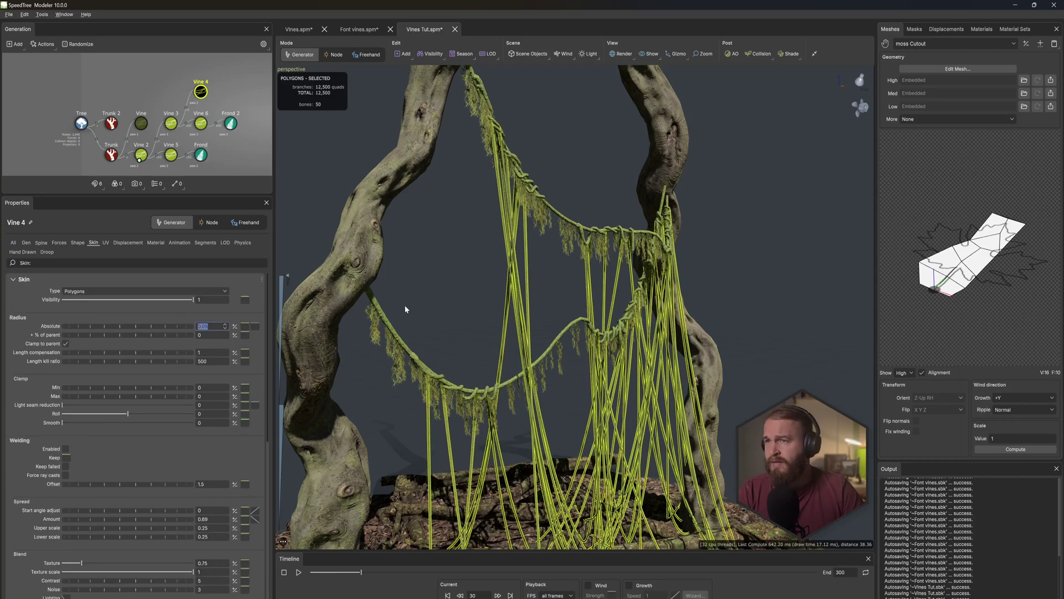
# Step: Add a Batched leaf generator as a child of Vine 4
pyautogui.rightClick(453, 264)
pyautogui.moveTo(484, 272)
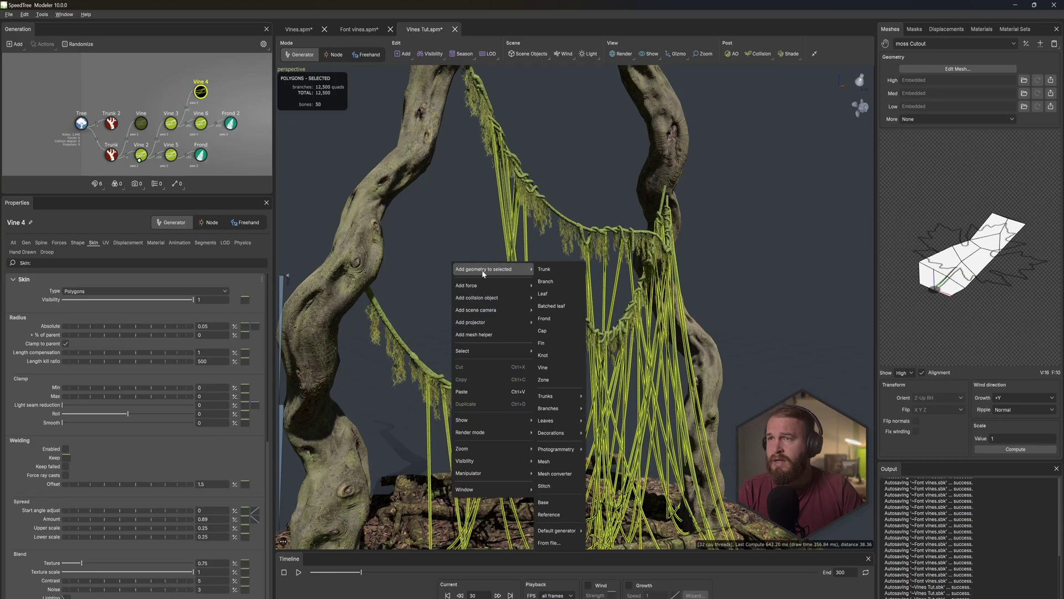
pyautogui.click(552, 306)
# Step: Switch the Batched Leaf's generation mode to Phyllotaxy with the Alternating (distichous) arrangement style
pyautogui.click(68, 282)
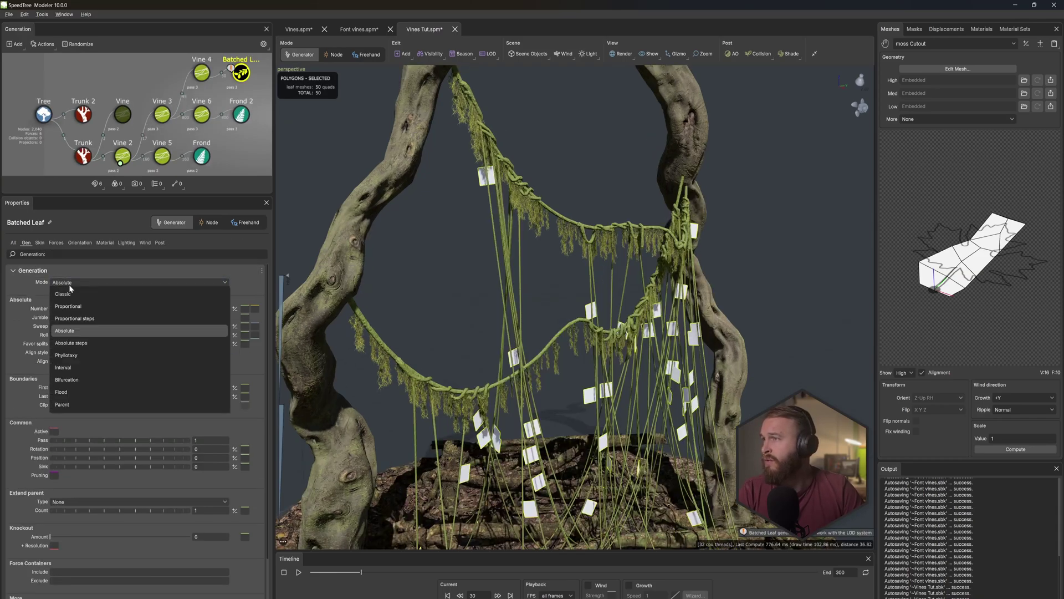
pyautogui.click(77, 356)
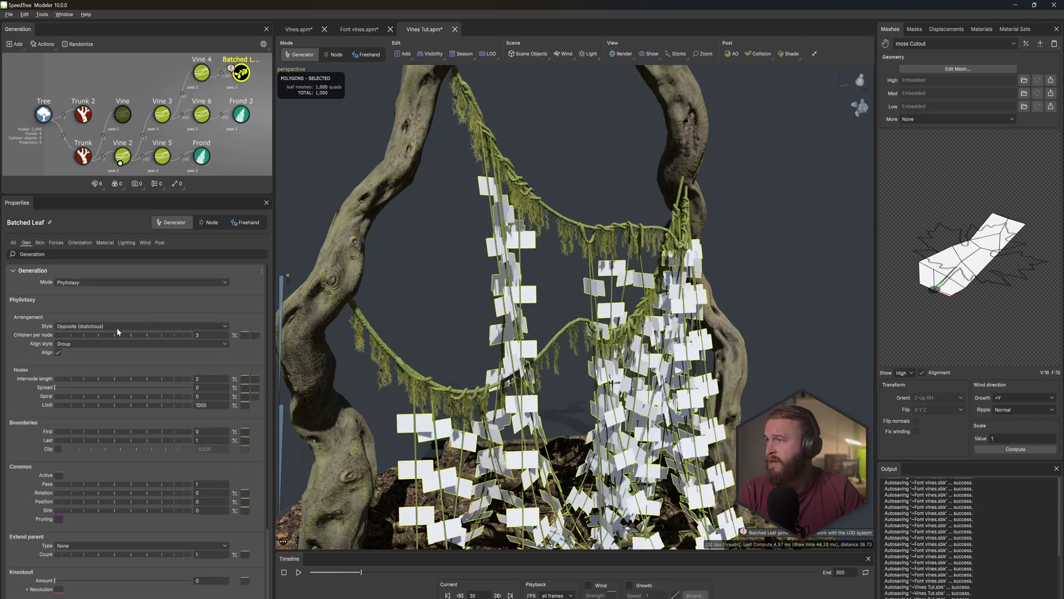
pyautogui.click(116, 327)
pyautogui.click(117, 374)
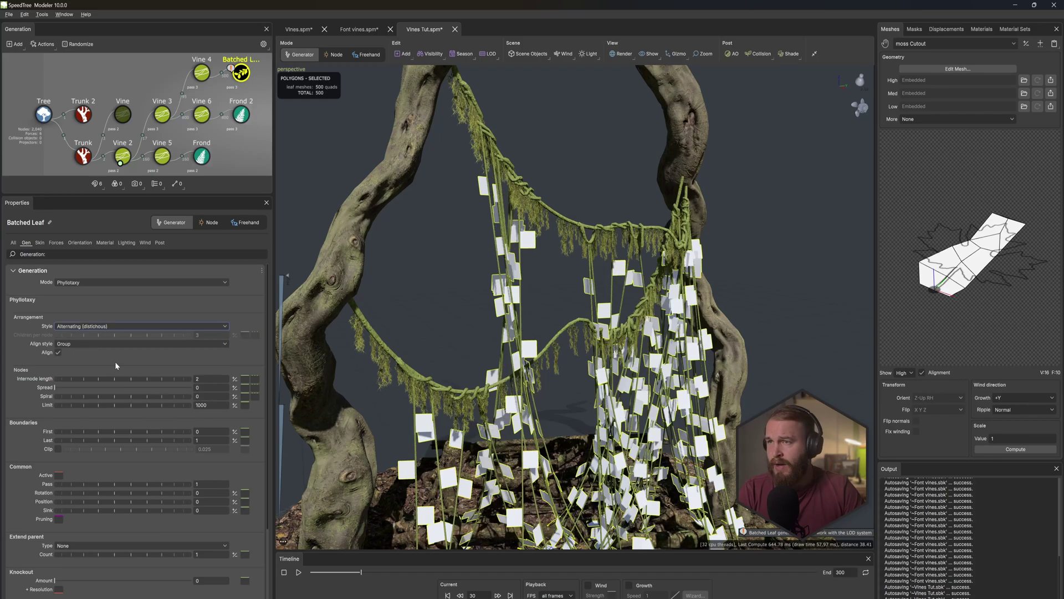
# Step: Set the Batched Leaf's sky influence to 0.695 in its local orientation
pyautogui.moveTo(545, 360); pyautogui.dragTo(521, 349)
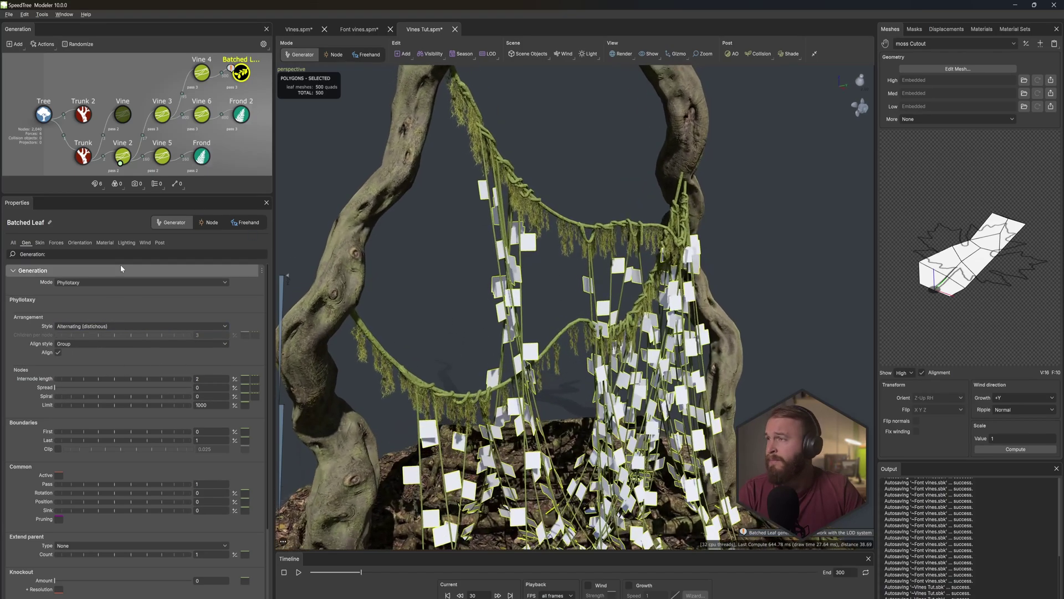
pyautogui.click(80, 243)
pyautogui.moveTo(88, 300); pyautogui.dragTo(152, 304)
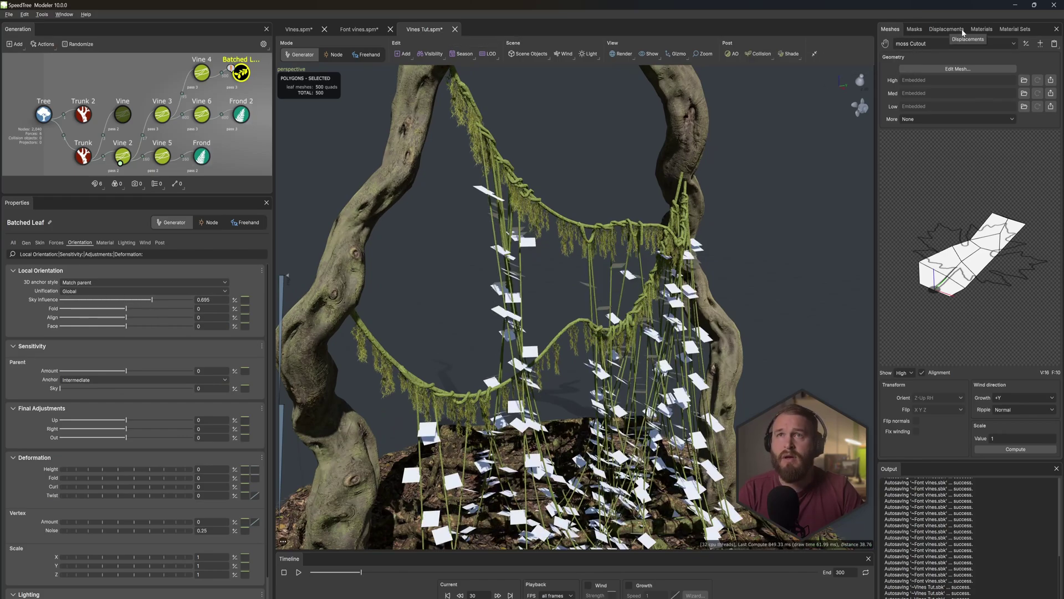
# Step: Apply the Leaf material to the Batched Leaf cards on the hanging vines
pyautogui.click(990, 31)
pyautogui.click(936, 47)
pyautogui.click(909, 70)
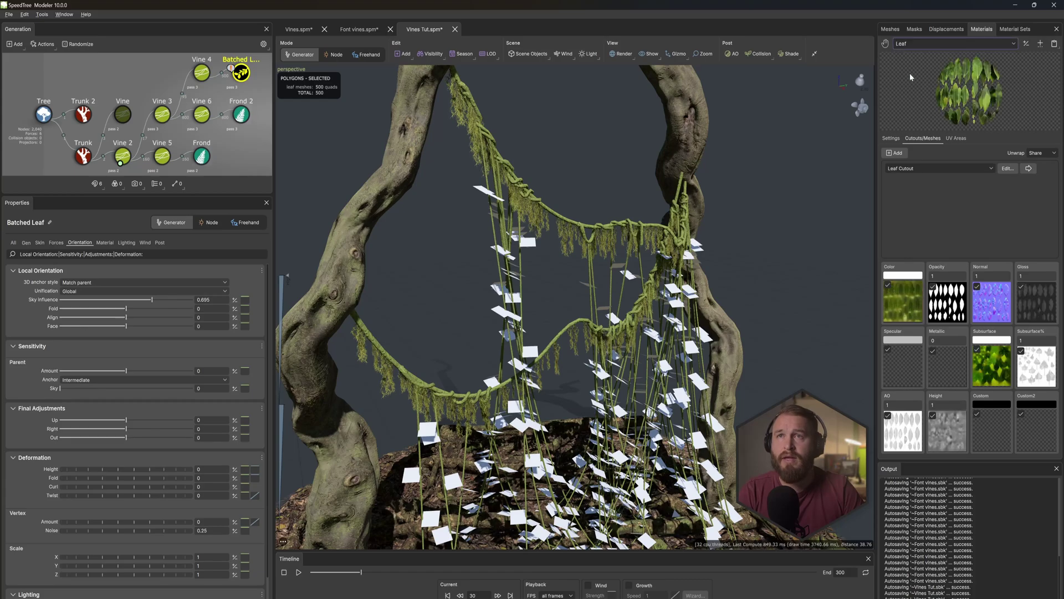
pyautogui.moveTo(886, 45); pyautogui.dragTo(554, 183)
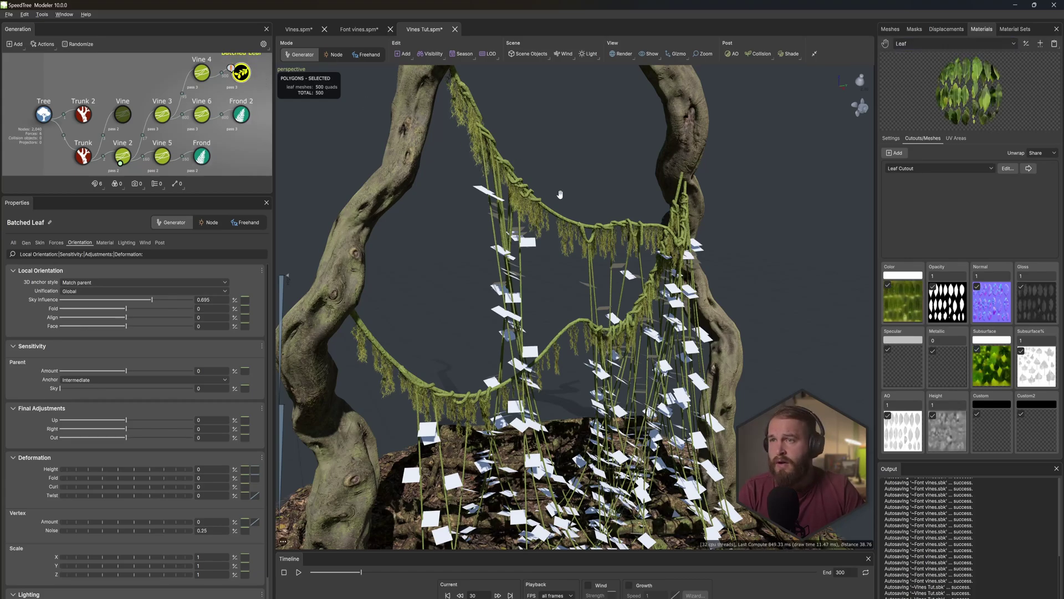
# Step: Shape the leaves with local orientation fold 0.122, deformation fold 0.63, curl -0.36 and a final up adjustment of -0.29
pyautogui.scroll(5, 529, 304)
pyautogui.scroll(5, 507, 314)
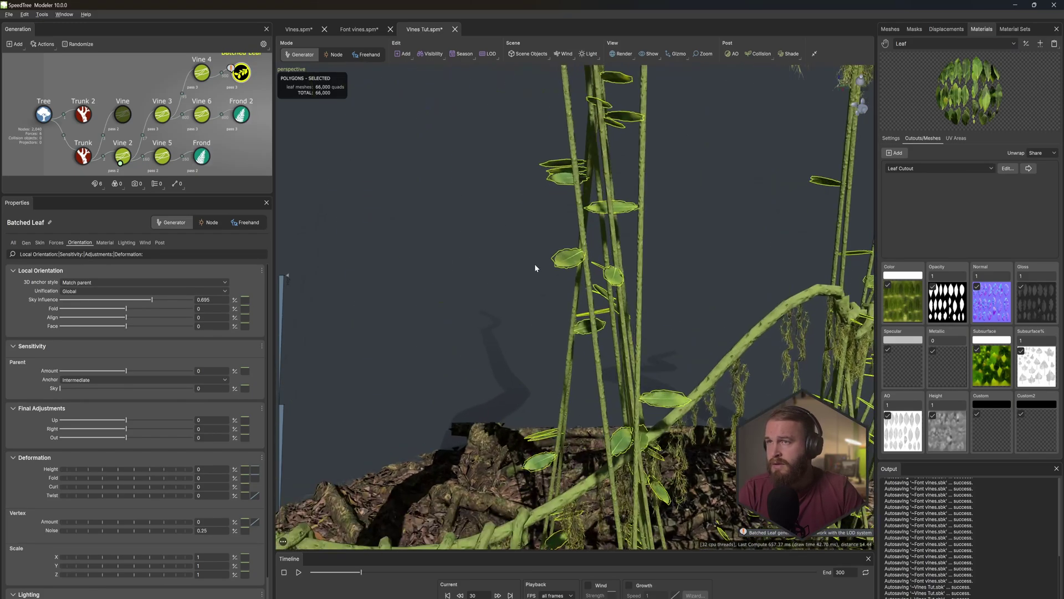
pyautogui.moveTo(127, 308); pyautogui.dragTo(135, 311)
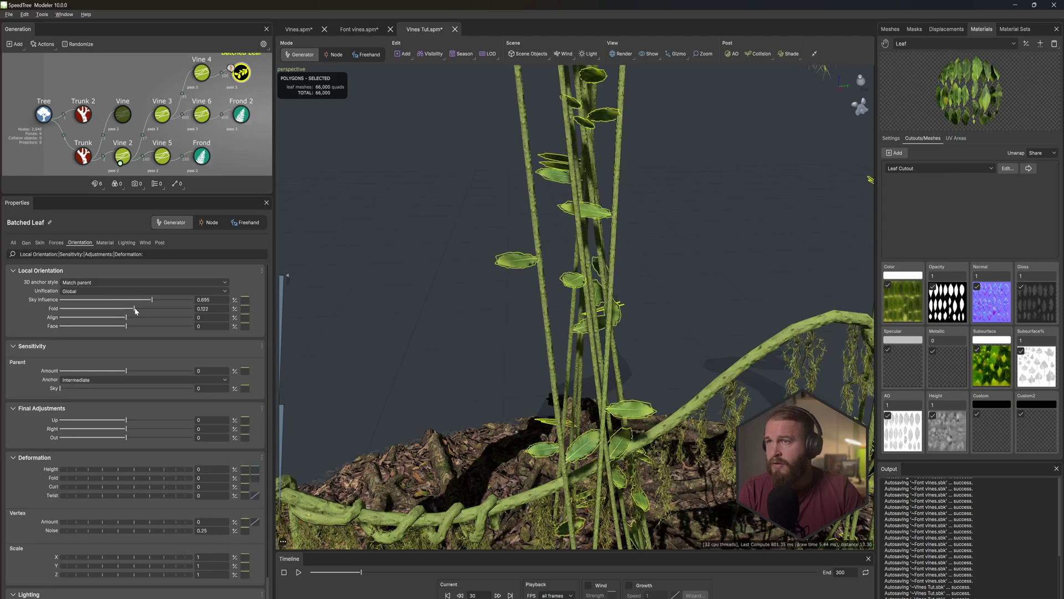
pyautogui.moveTo(89, 486); pyautogui.dragTo(111, 476)
pyautogui.moveTo(126, 419); pyautogui.dragTo(107, 421)
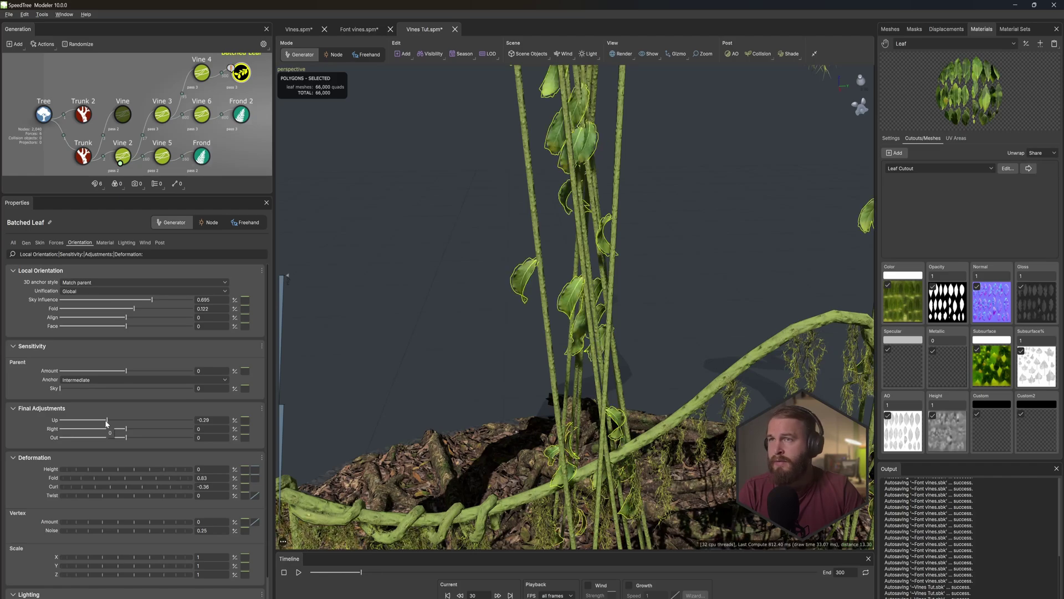
# Step: Give the Batched Leaf's local orientation, parent sensitivity and final adjustment values a variance of 0.1 each
pyautogui.click(235, 308)
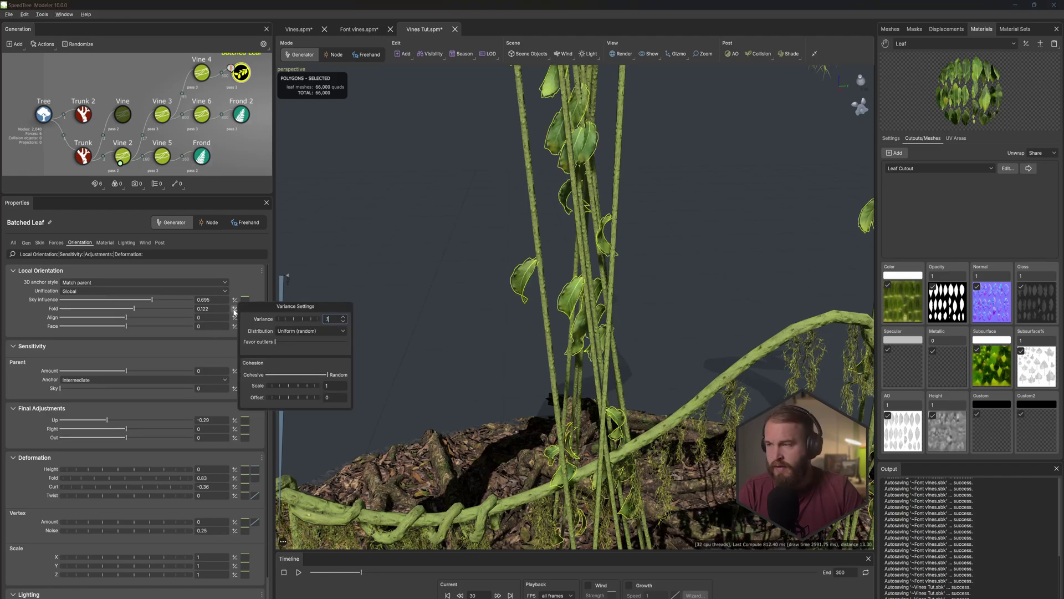
pyautogui.click(232, 311)
pyautogui.click(234, 308)
pyautogui.click(234, 308)
pyautogui.write('.1')
pyautogui.click(233, 316)
pyautogui.write('.1')
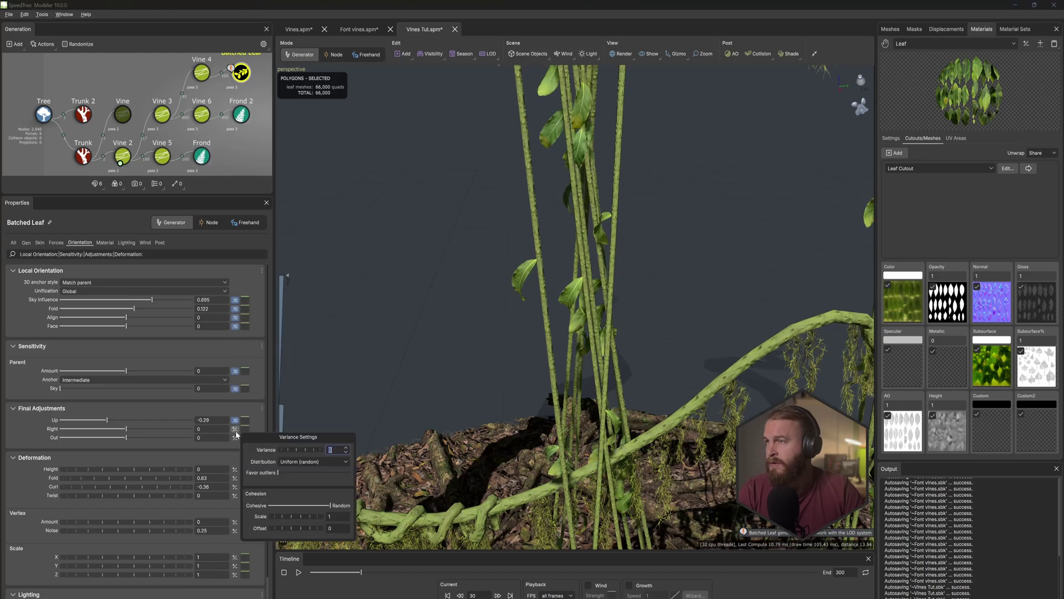
pyautogui.click(234, 436)
pyautogui.click(236, 435)
pyautogui.write('.1')
pyautogui.click(39, 457)
pyautogui.click(38, 458)
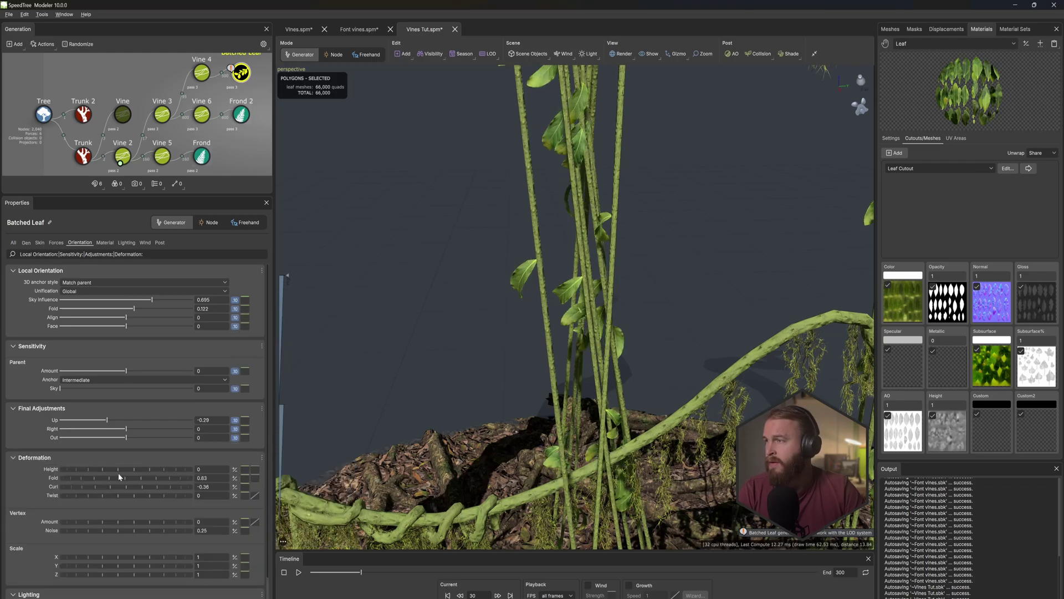
# Step: Set the Batched Leaf's deformation height to 0.54 and inspect the leaves across the hanging vines
pyautogui.moveTo(116, 469); pyautogui.dragTo(143, 464)
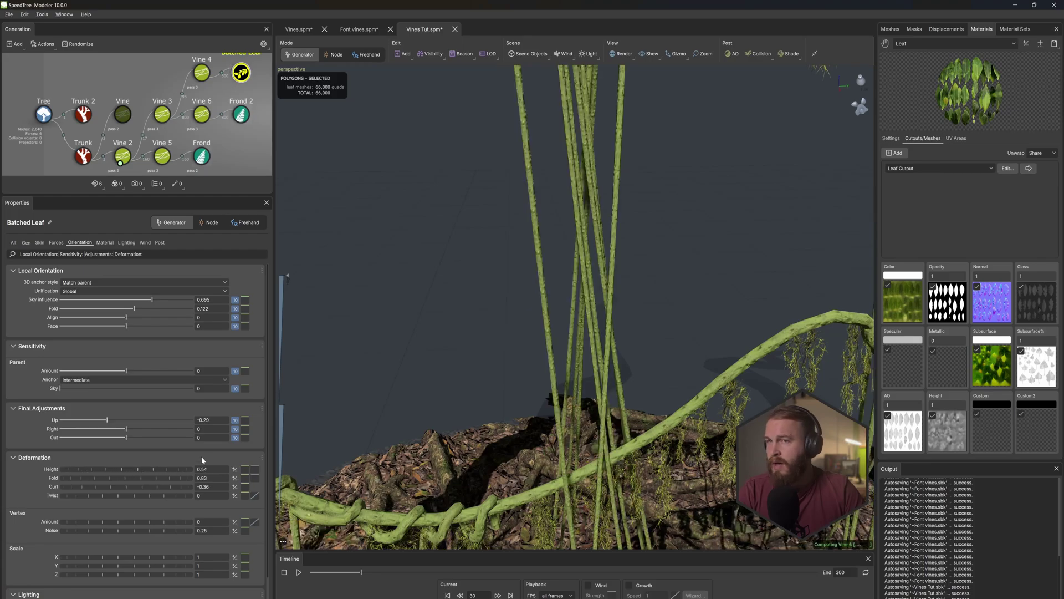
pyautogui.moveTo(528, 311); pyautogui.dragTo(536, 302)
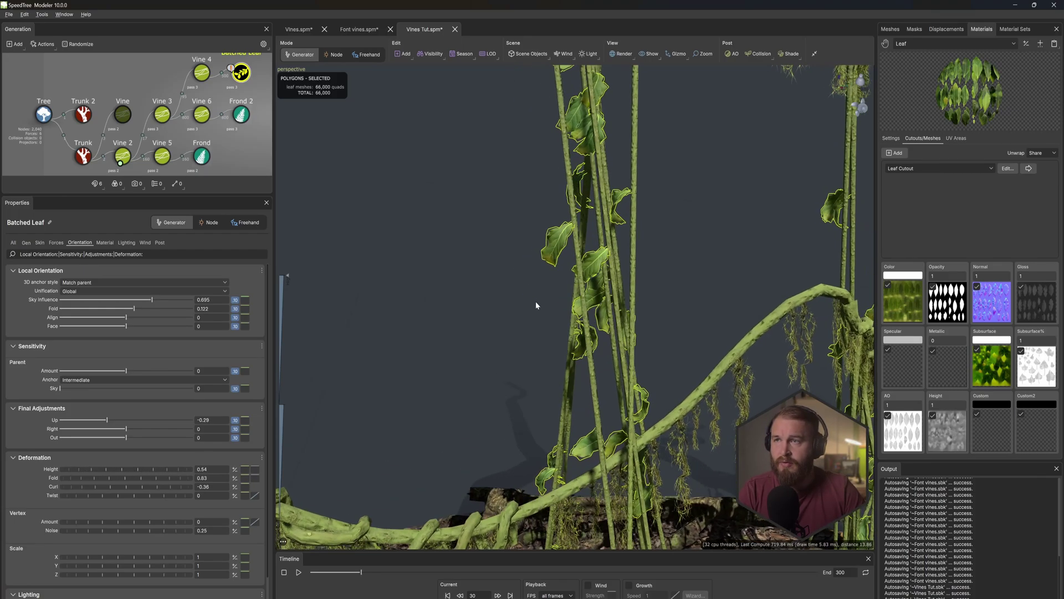
pyautogui.scroll(-6, 615, 303)
pyautogui.moveTo(620, 304); pyautogui.dragTo(320, 131)
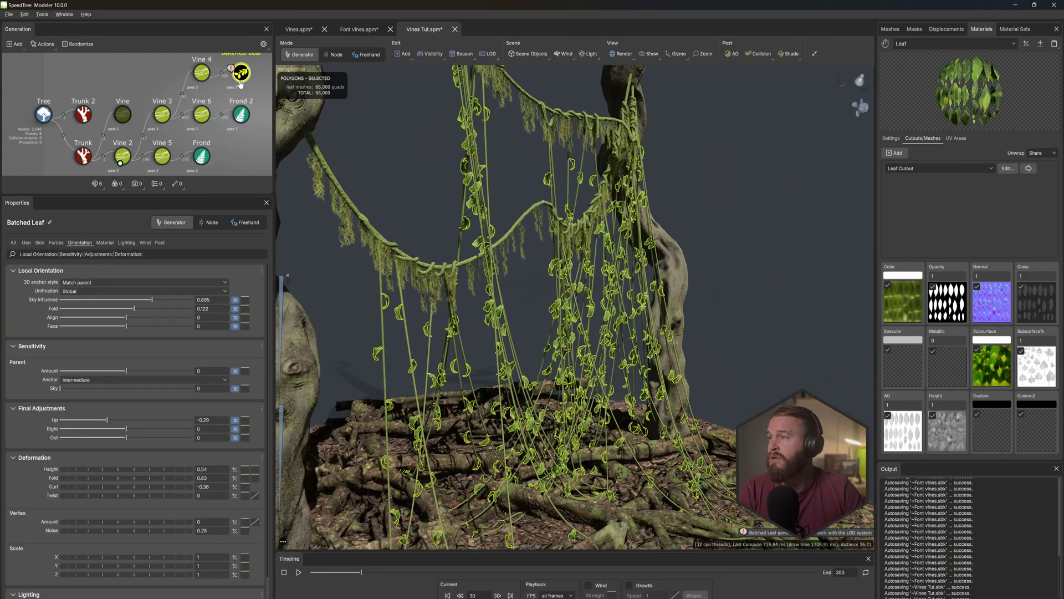
# Step: Set the Batched Leaf's phyllotaxy internode length to 0.5
pyautogui.click(26, 242)
pyautogui.moveTo(214, 378); pyautogui.dragTo(180, 377)
pyautogui.write('2')
pyautogui.press('BackSpace')
pyautogui.write('.5')
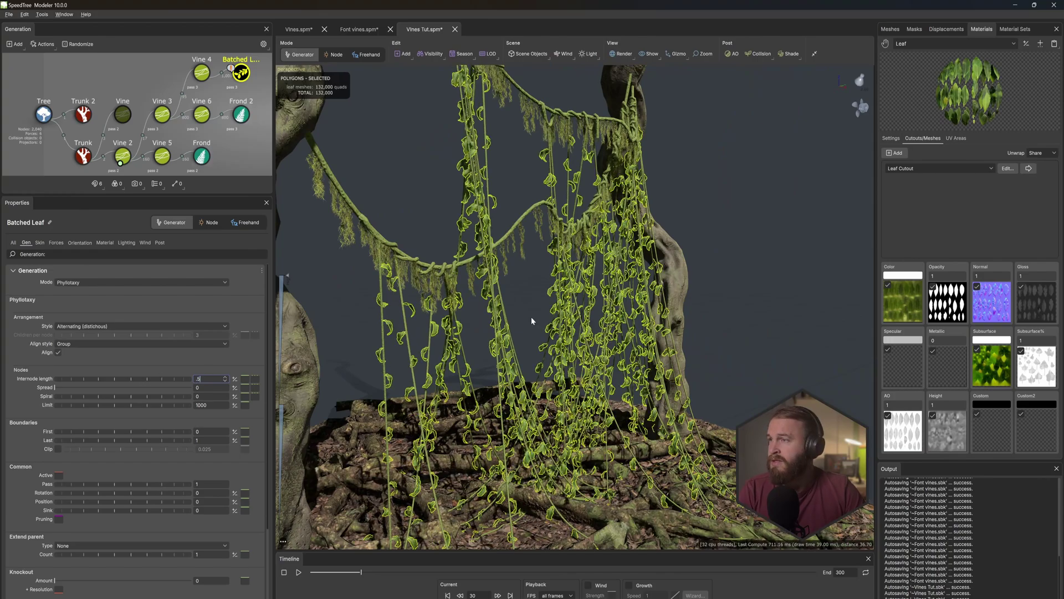
pyautogui.press('BackSpace')
pyautogui.write('25')
pyautogui.press('Return')
pyautogui.click(644, 280)
# Step: Thin out the Batched Leaf with a knockout amount of 0.269
pyautogui.click(234, 73)
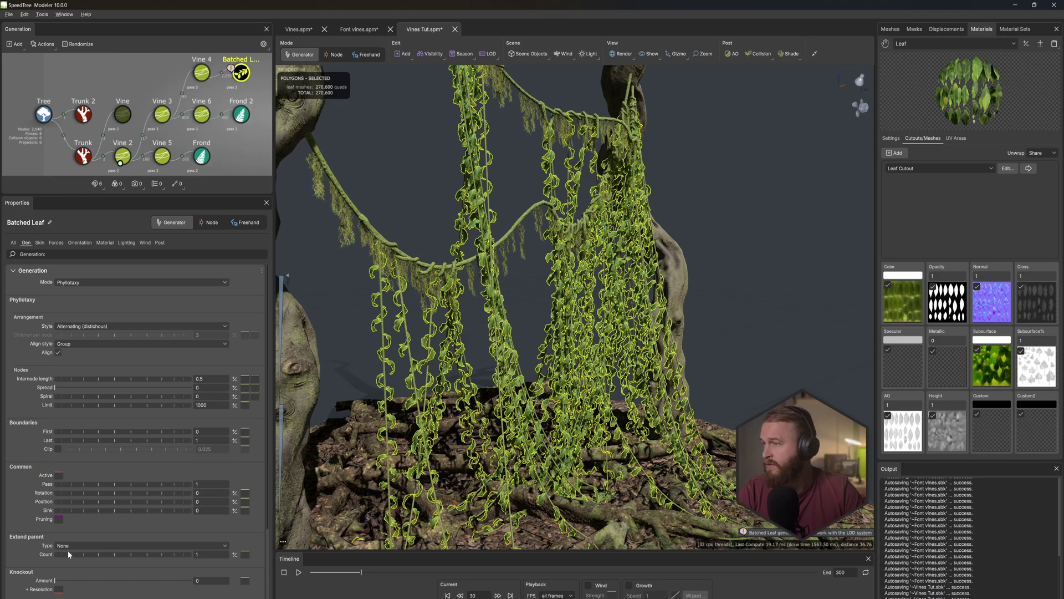
pyautogui.moveTo(89, 583); pyautogui.dragTo(92, 584)
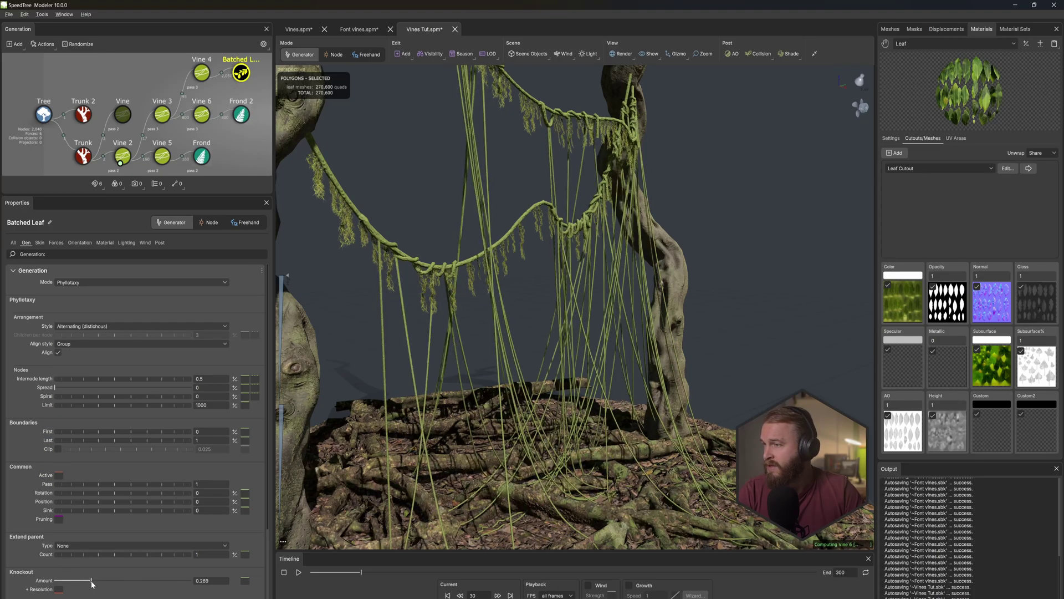
pyautogui.scroll(5, 567, 369)
pyautogui.scroll(-7, 567, 369)
pyautogui.click(629, 197)
pyautogui.moveTo(629, 198); pyautogui.dragTo(577, 208)
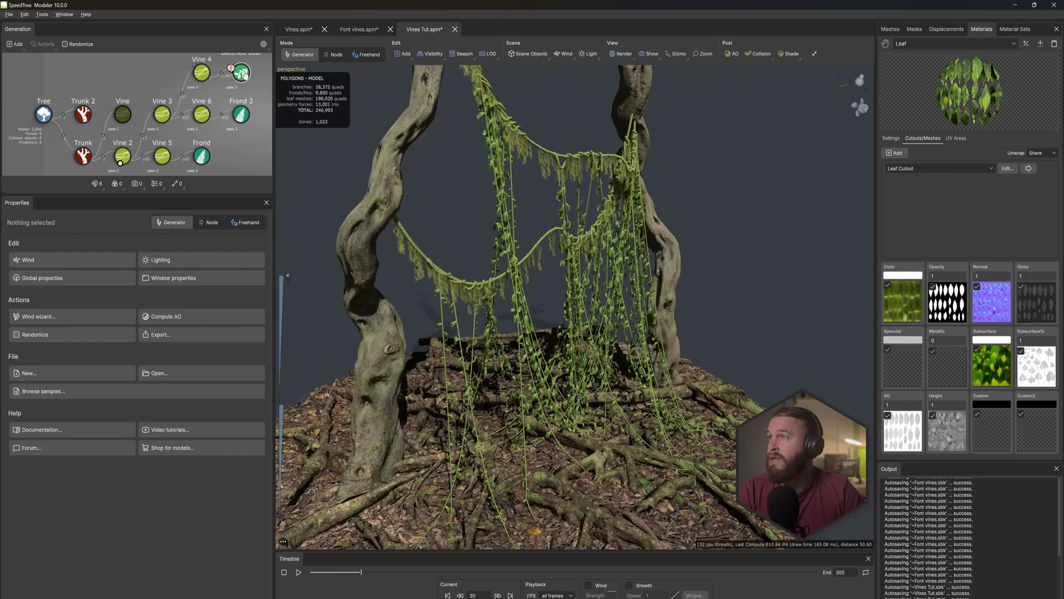
# Step: Copy the Batched Leaf and attach the copy to Vine 3 as a child
pyautogui.click(241, 73)
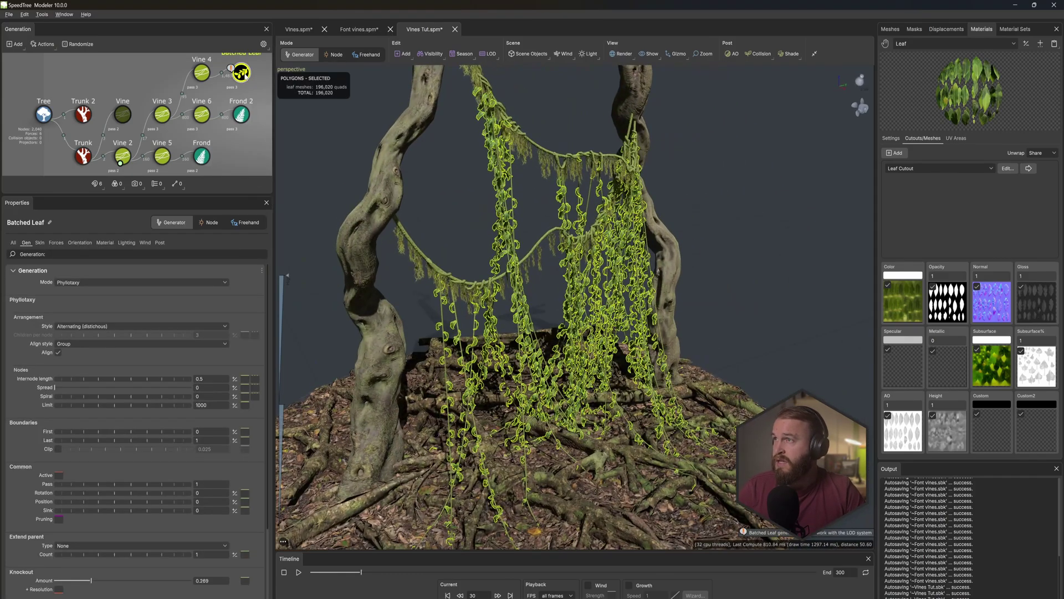
pyautogui.click(200, 115)
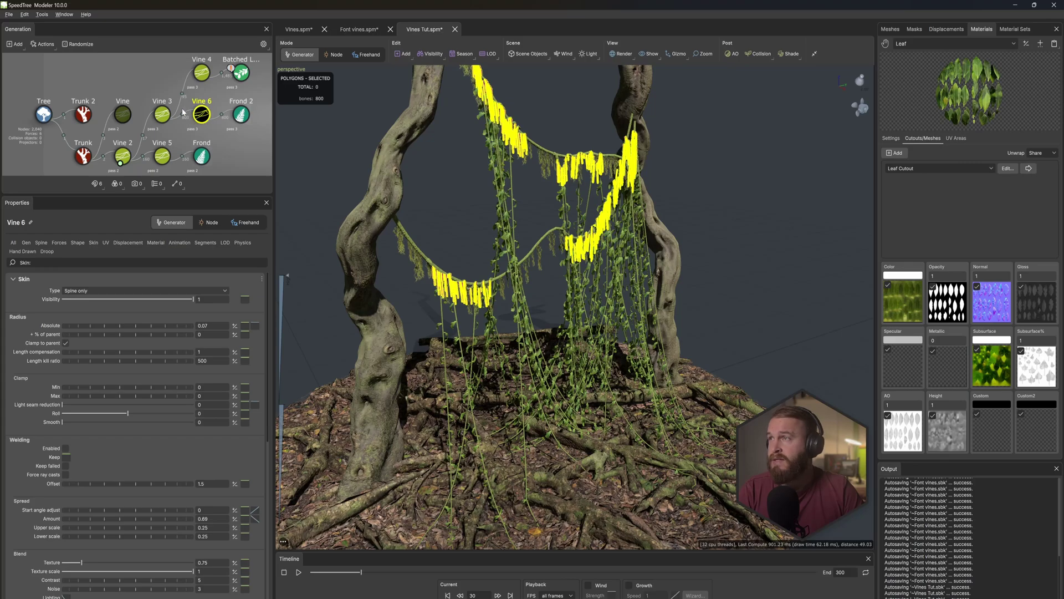
pyautogui.click(167, 115)
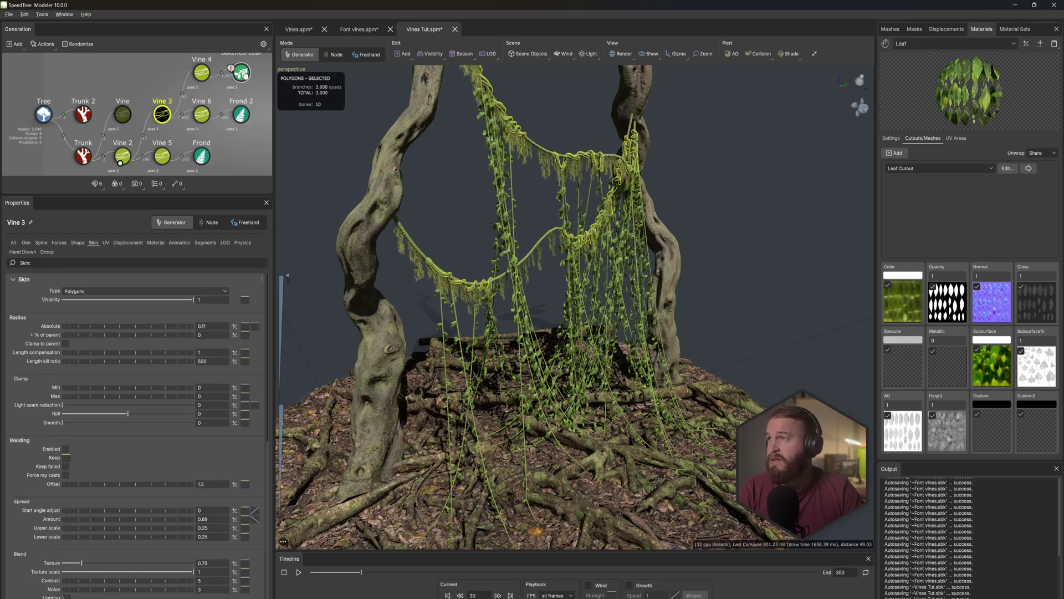
pyautogui.scroll(-3, 242, 72)
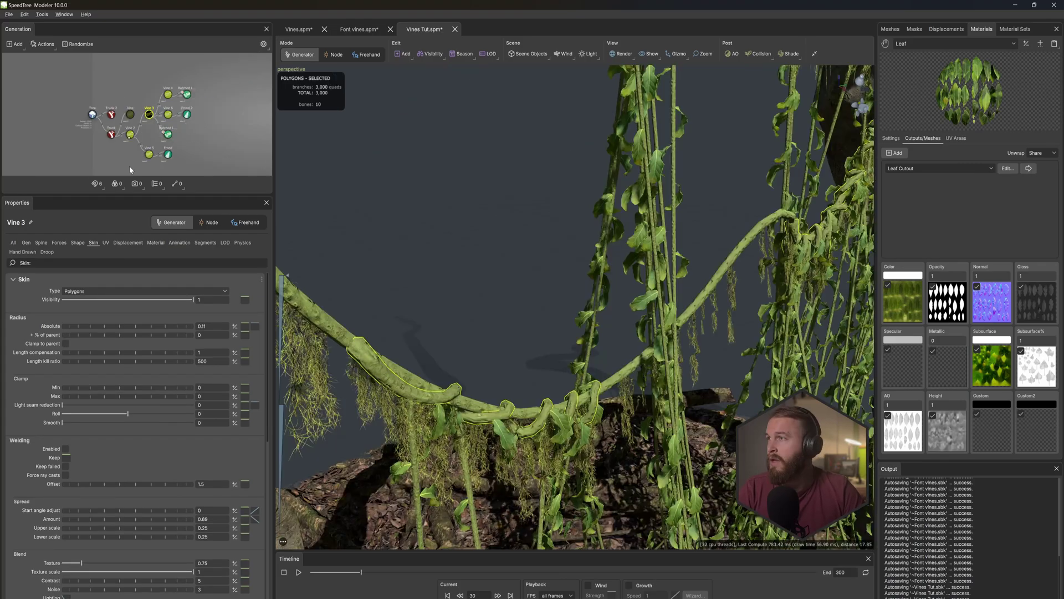
# Step: Set the internode length of Vine 3's leaf generator to 0.2
pyautogui.click(167, 134)
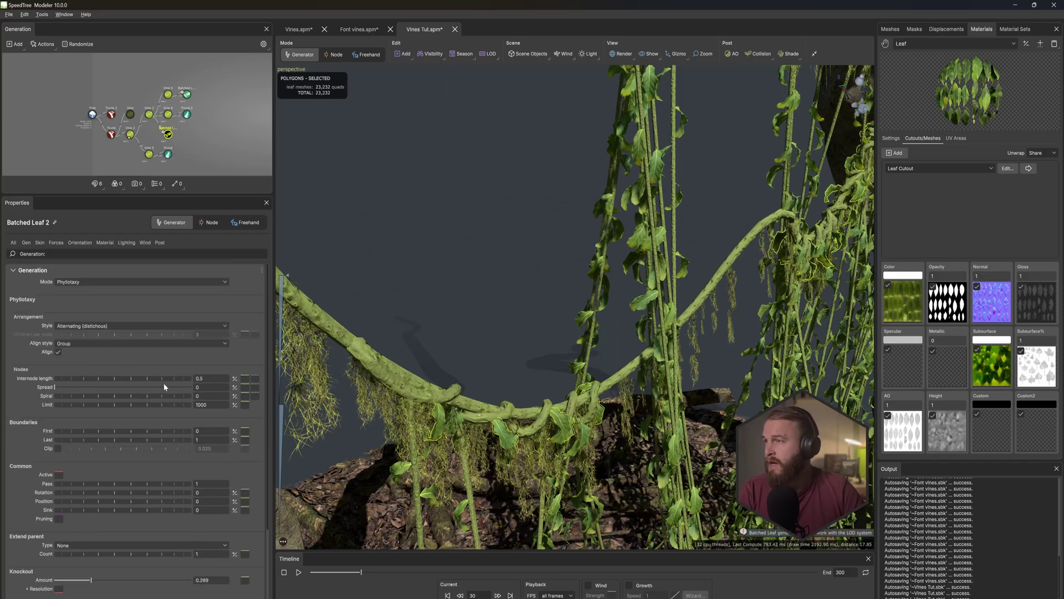
pyautogui.doubleClick(209, 378)
pyautogui.write('0.2')
pyautogui.press('Return')
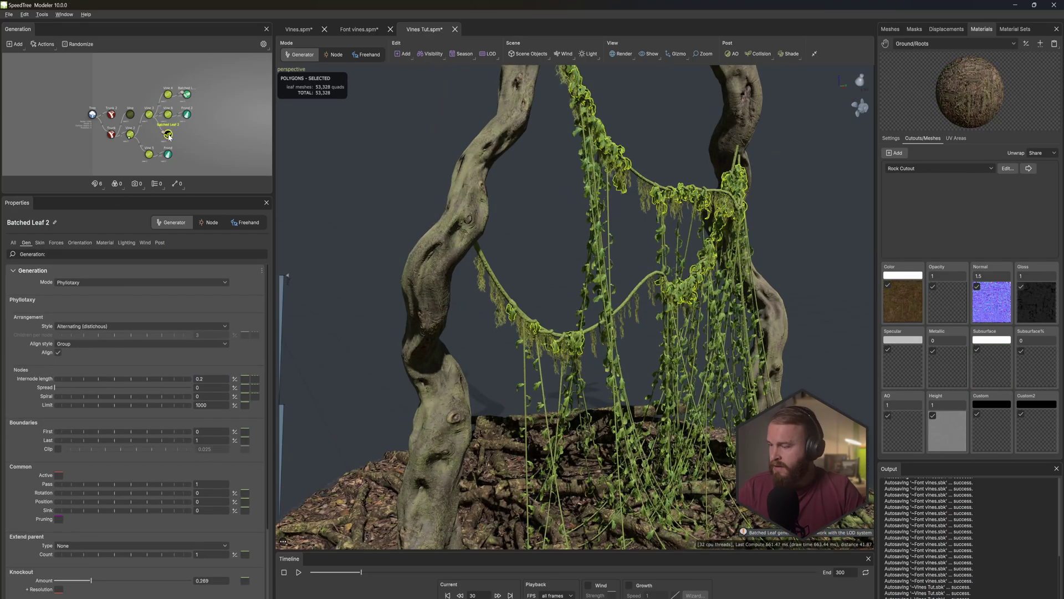
# Step: Copy Batched Leaf 2 and attach the copy to Vine 2 as a child
pyautogui.click(130, 134)
pyautogui.scroll(4, 130, 134)
pyautogui.scroll(-5, 165, 134)
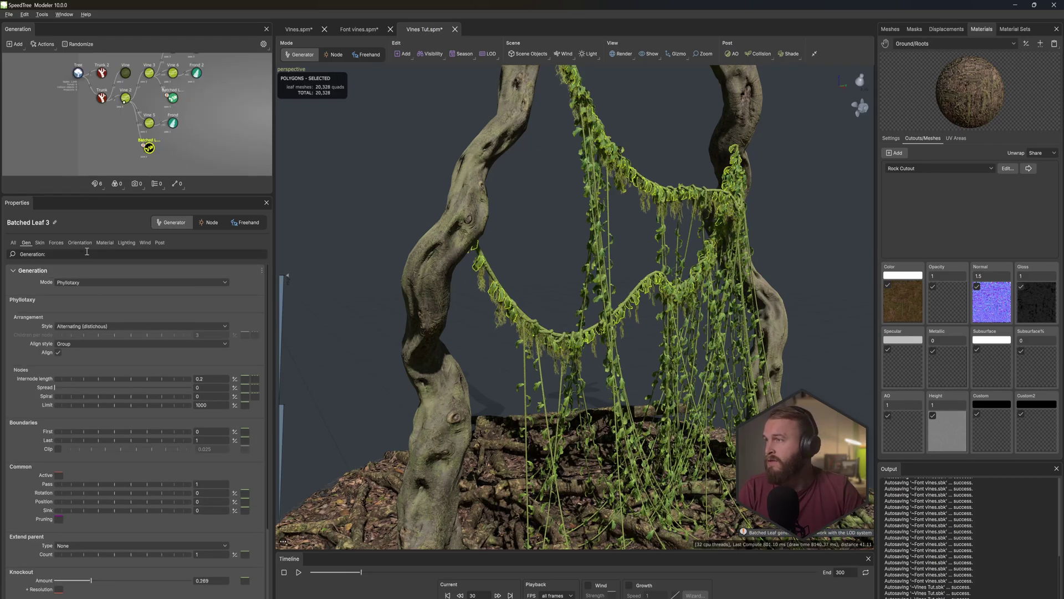
# Step: Adjust the orientation fold and the final Up adjustment of Batched Leaf 3
pyautogui.click(81, 243)
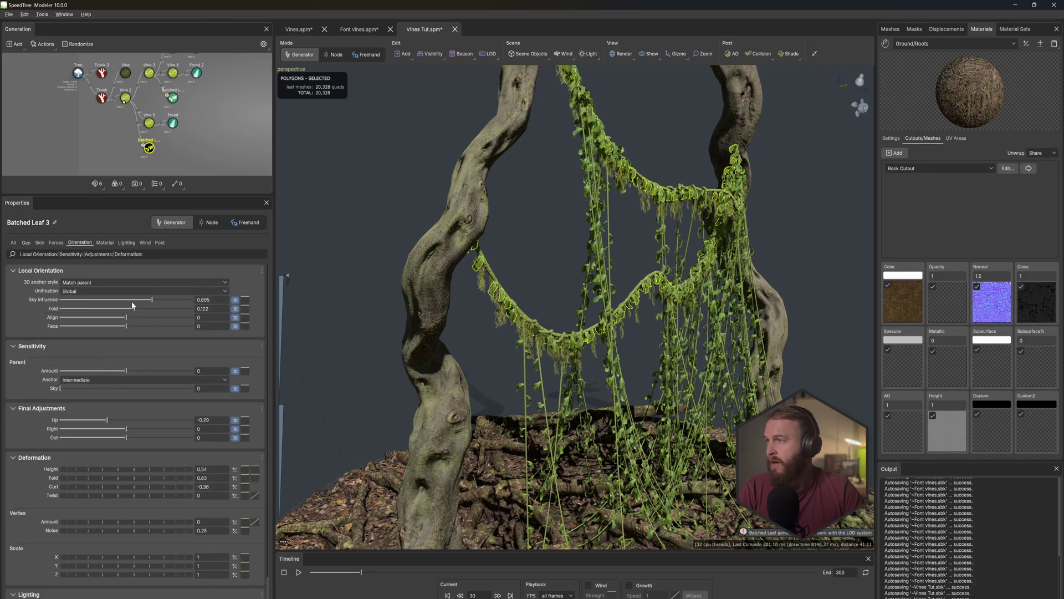
pyautogui.moveTo(136, 307); pyautogui.dragTo(112, 311)
pyautogui.moveTo(106, 420); pyautogui.dragTo(127, 420)
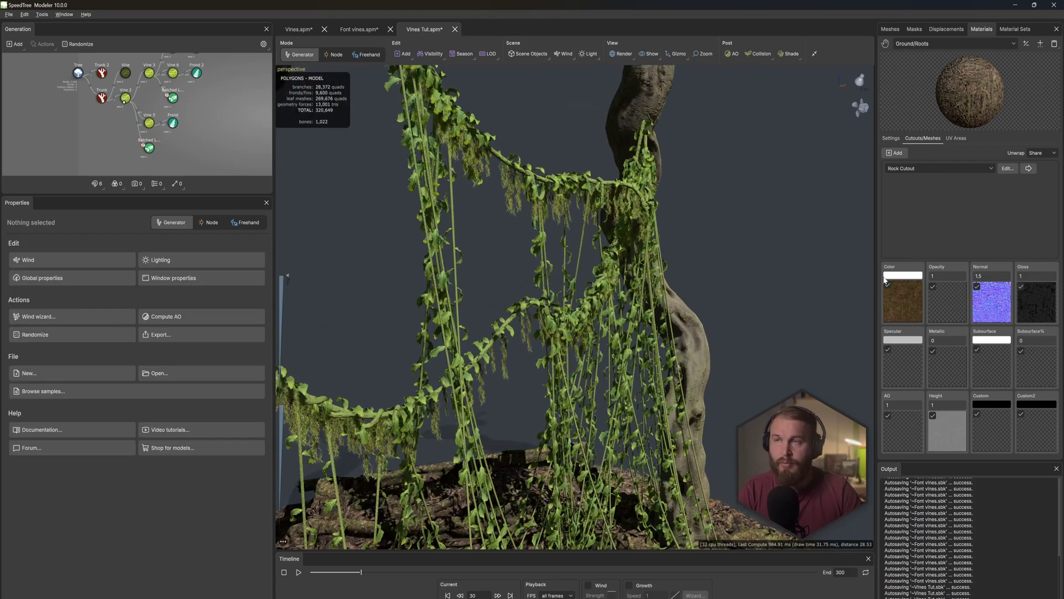
# Step: Add a vine generator as a child of Vine 2 and unpin its end in the droop settings
pyautogui.moveTo(195, 133); pyautogui.dragTo(198, 157, button='middle')
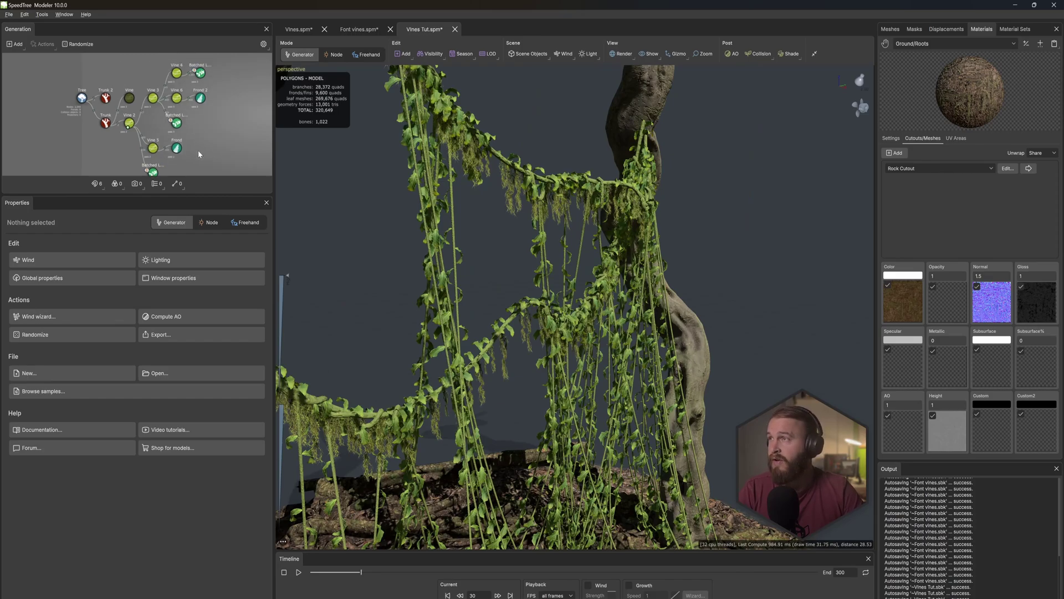
pyautogui.click(130, 123)
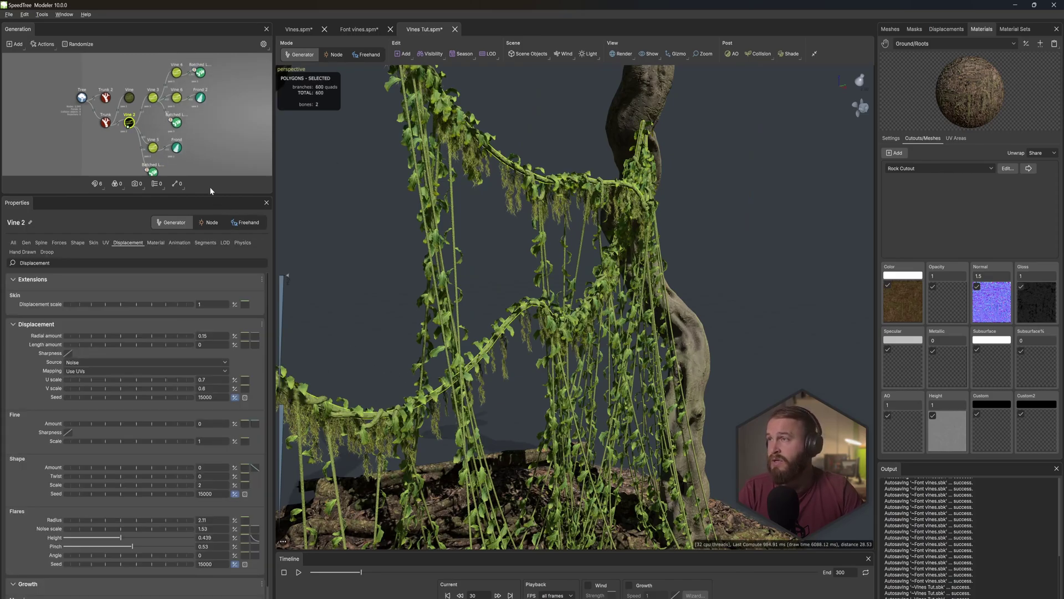
pyautogui.rightClick(217, 149)
pyautogui.moveTo(299, 154)
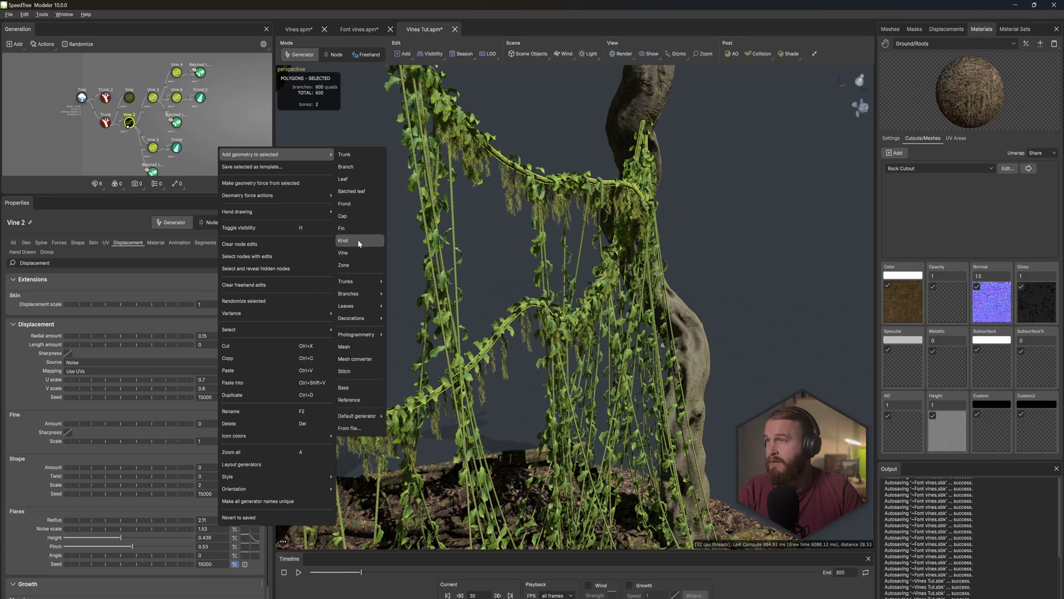
pyautogui.click(358, 254)
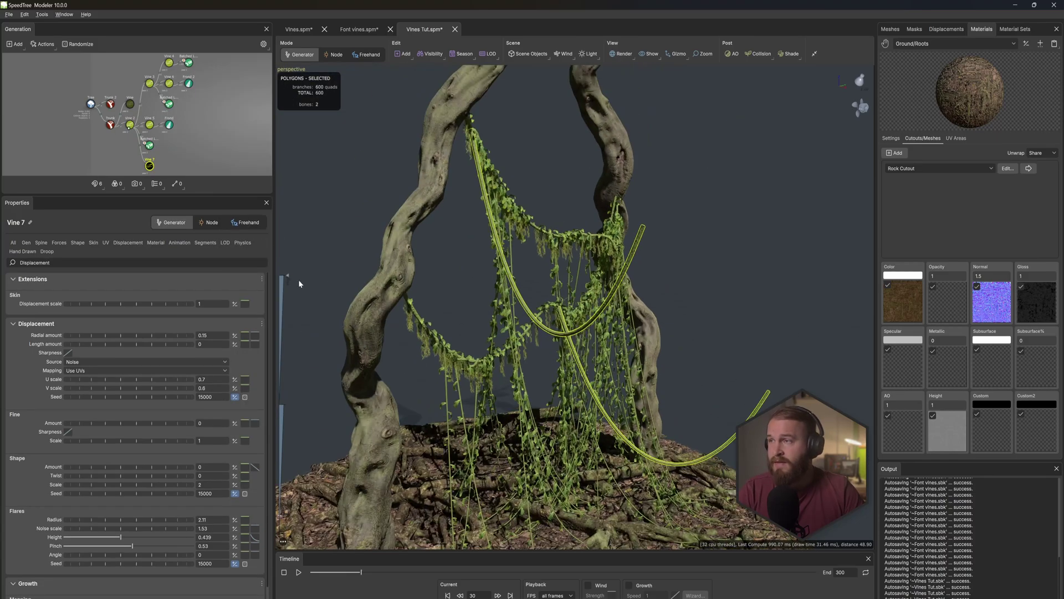
pyautogui.click(47, 251)
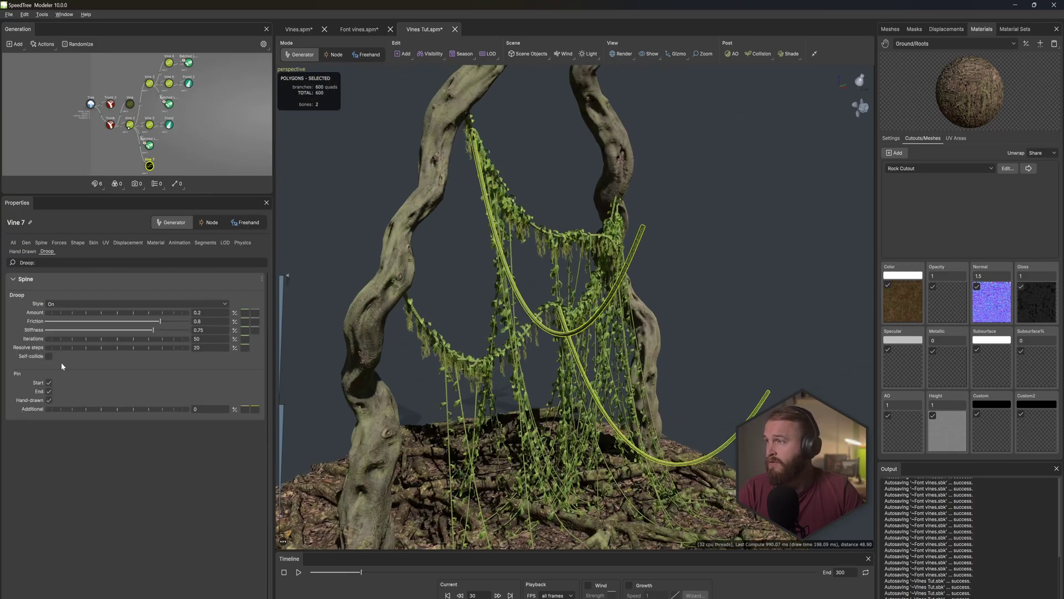
pyautogui.click(49, 392)
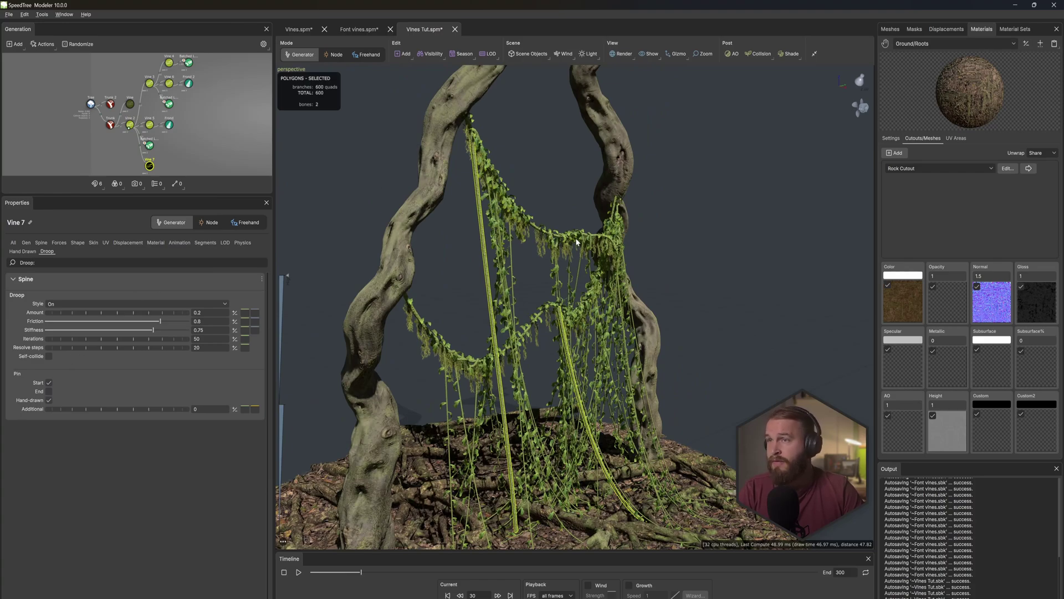
# Step: Add a Direction force beside the trunk and rotate it so its arrow points upward
pyautogui.rightClick(402, 161)
pyautogui.moveTo(457, 186)
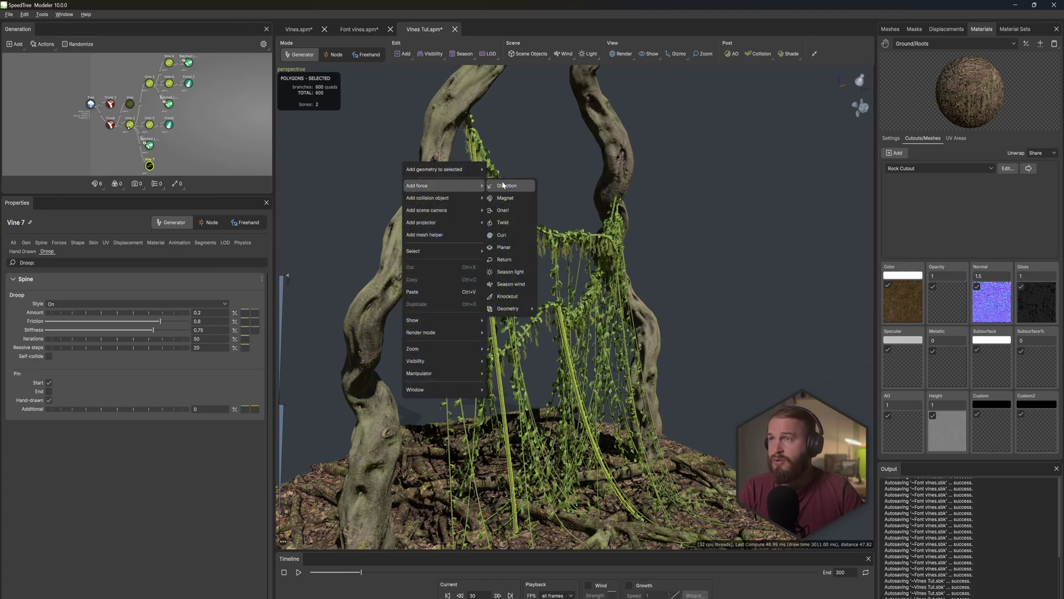
pyautogui.click(506, 187)
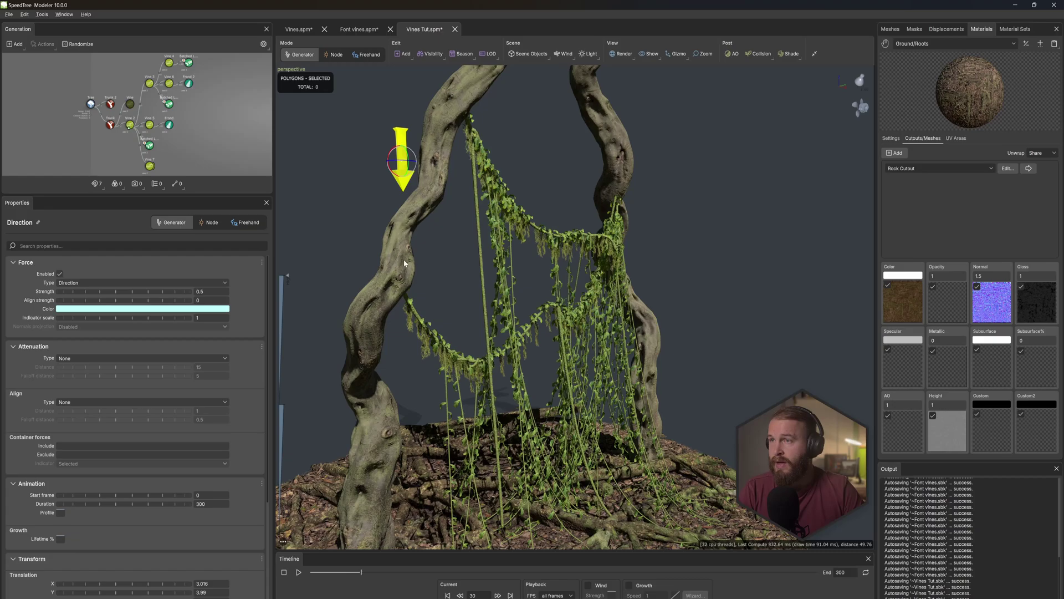
pyautogui.moveTo(407, 165); pyautogui.dragTo(383, 221)
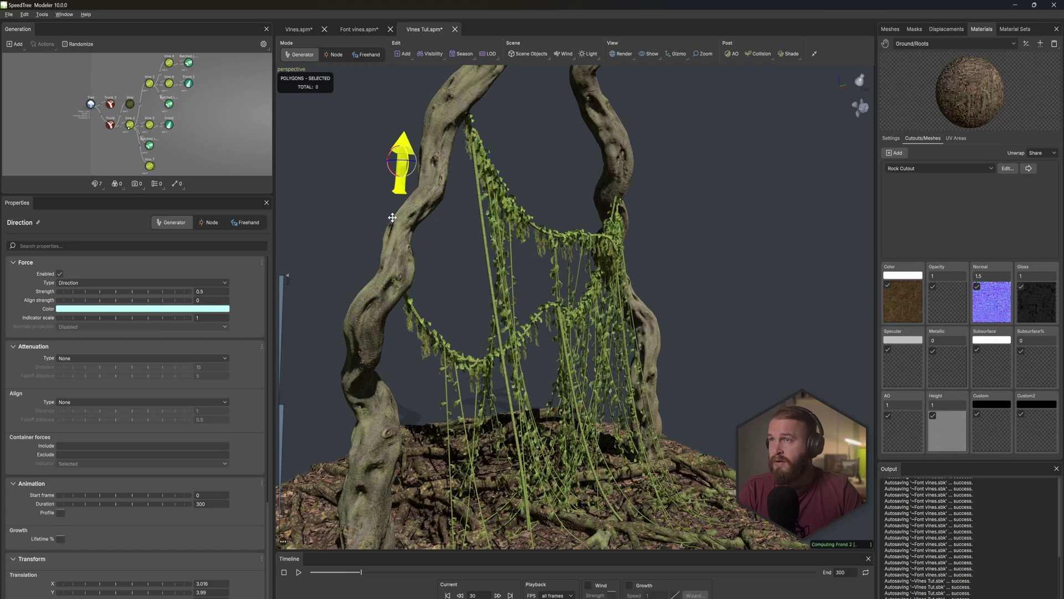
# Step: Set the Direction force influence on Vine 7 to 4.28
pyautogui.click(150, 165)
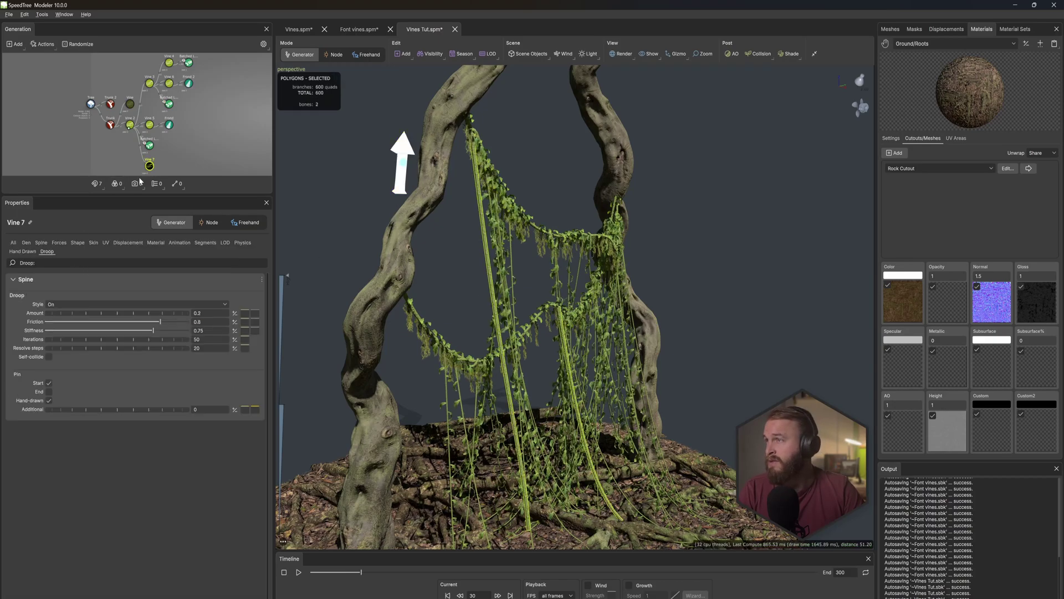
pyautogui.click(62, 245)
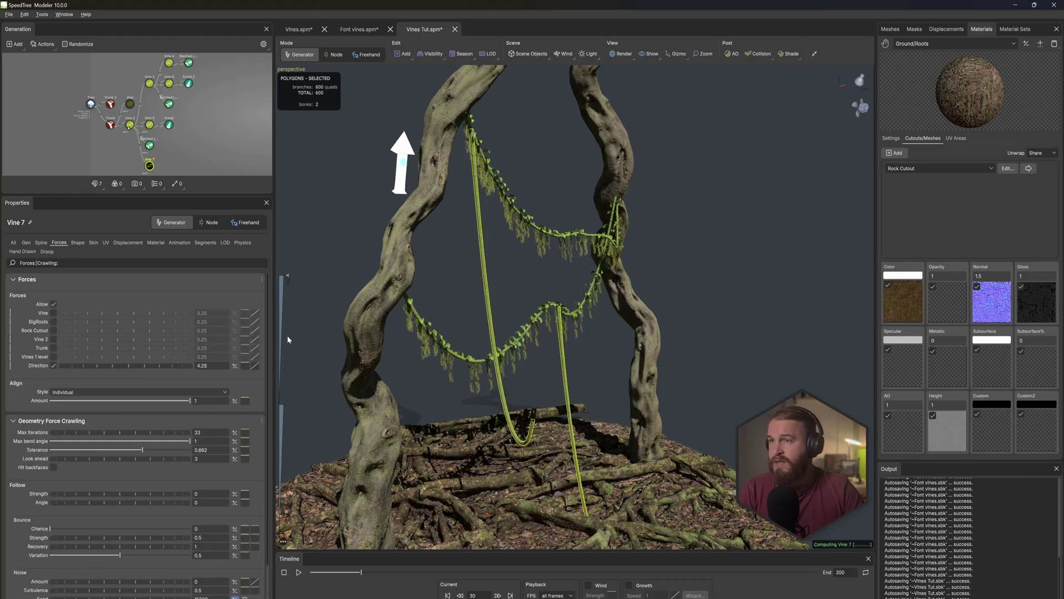
# Step: Set Vine 7's absolute spine length to 5 and adjust its gravity
pyautogui.click(41, 242)
pyautogui.doubleClick(195, 317)
pyautogui.write('10')
pyautogui.press('Return')
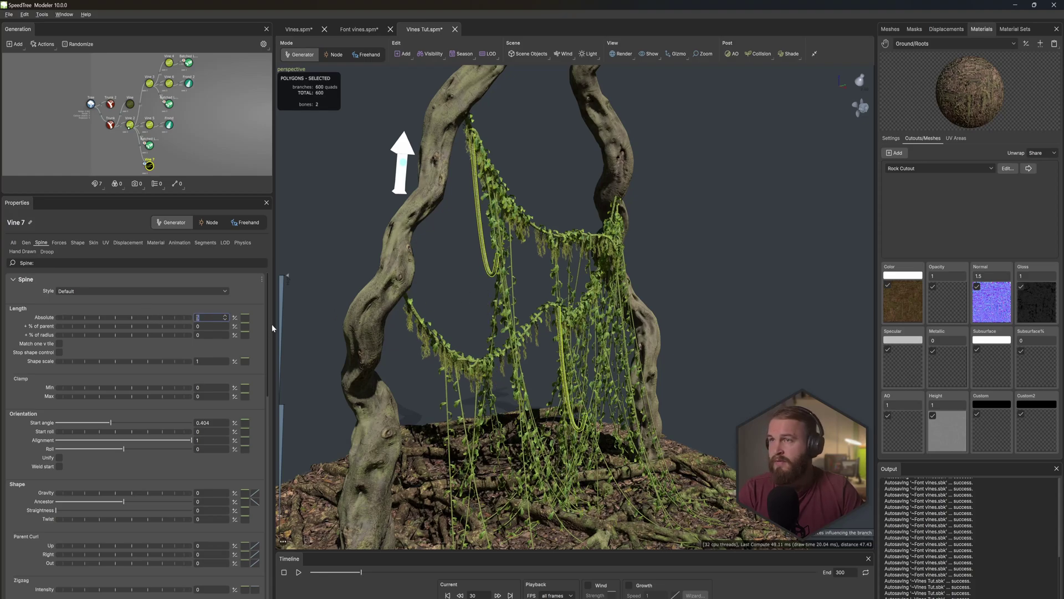
pyautogui.moveTo(80, 493); pyautogui.dragTo(99, 489)
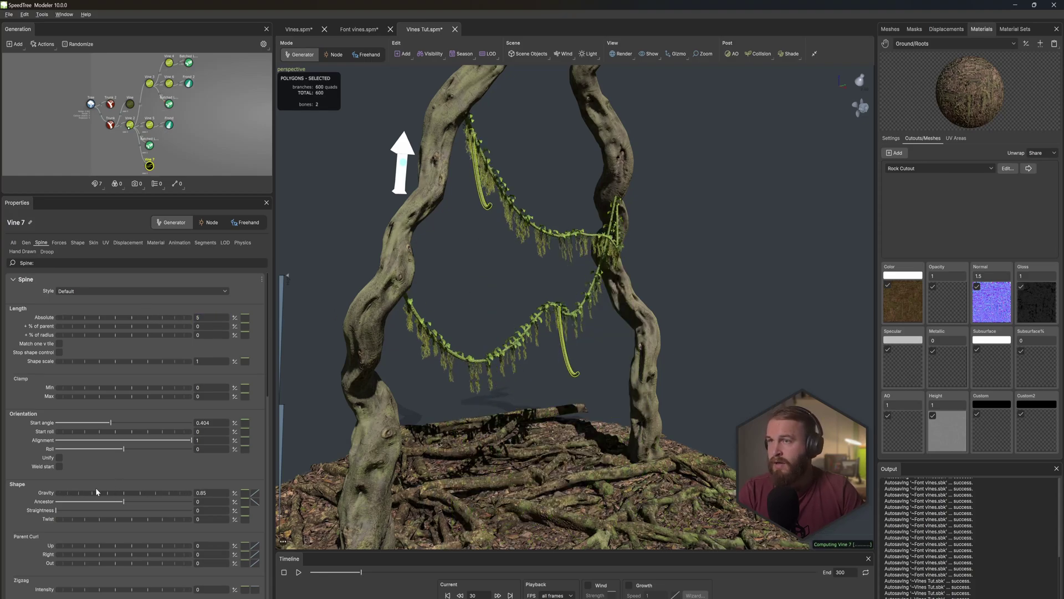
# Step: Turn off the droop of Vine 7 and change its skin type to a bare spine without polygons
pyautogui.click(49, 252)
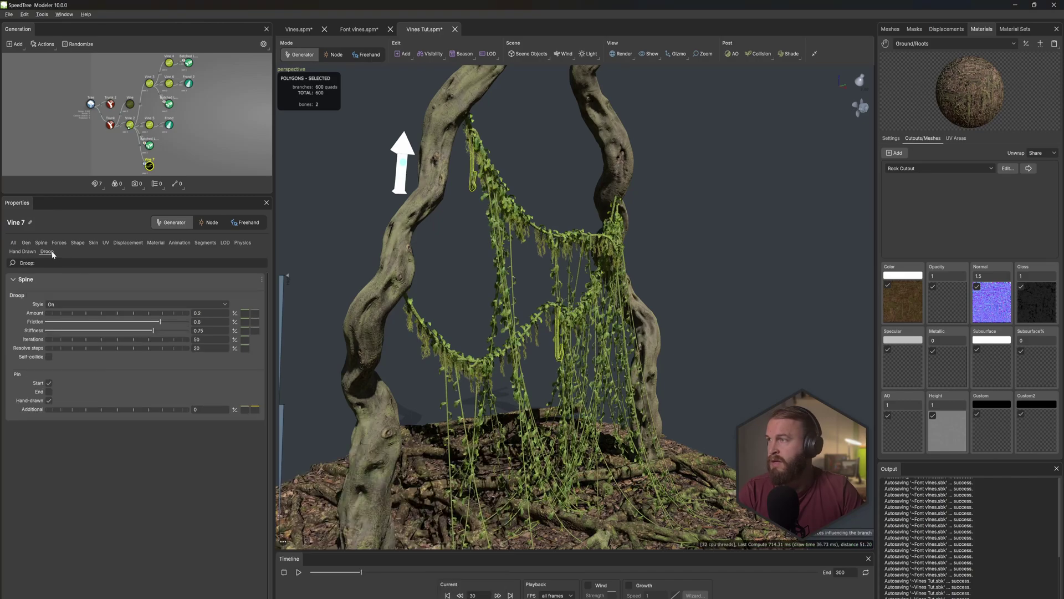
pyautogui.click(83, 303)
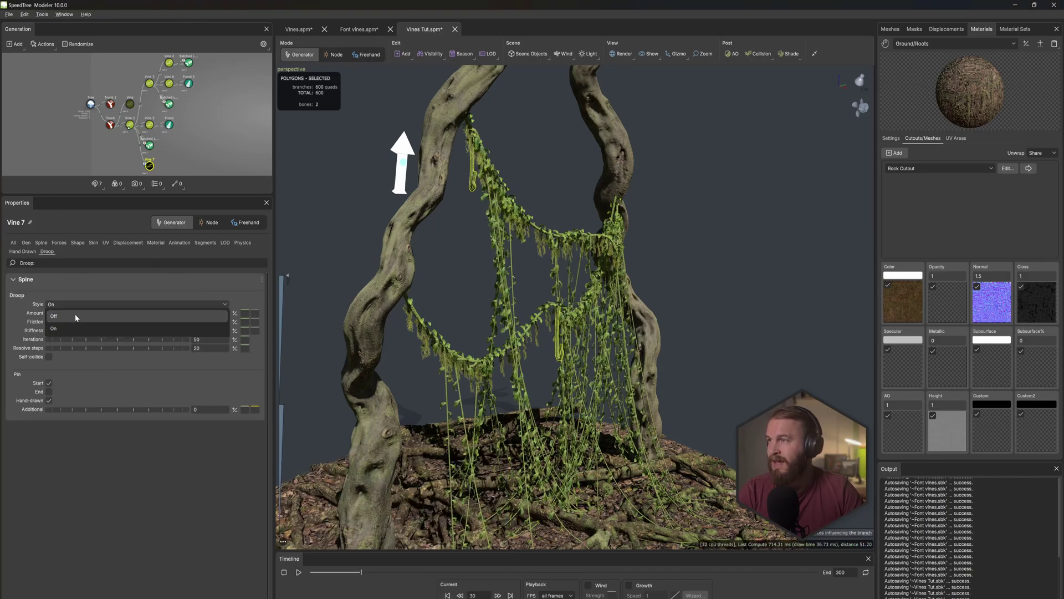
pyautogui.click(75, 315)
pyautogui.scroll(5, 483, 321)
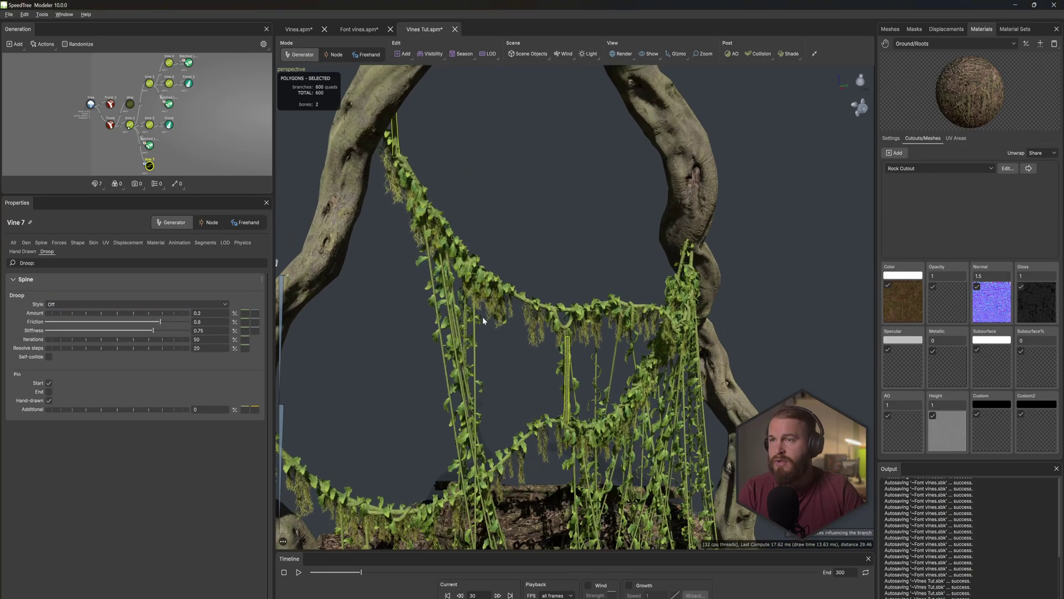
pyautogui.click(94, 242)
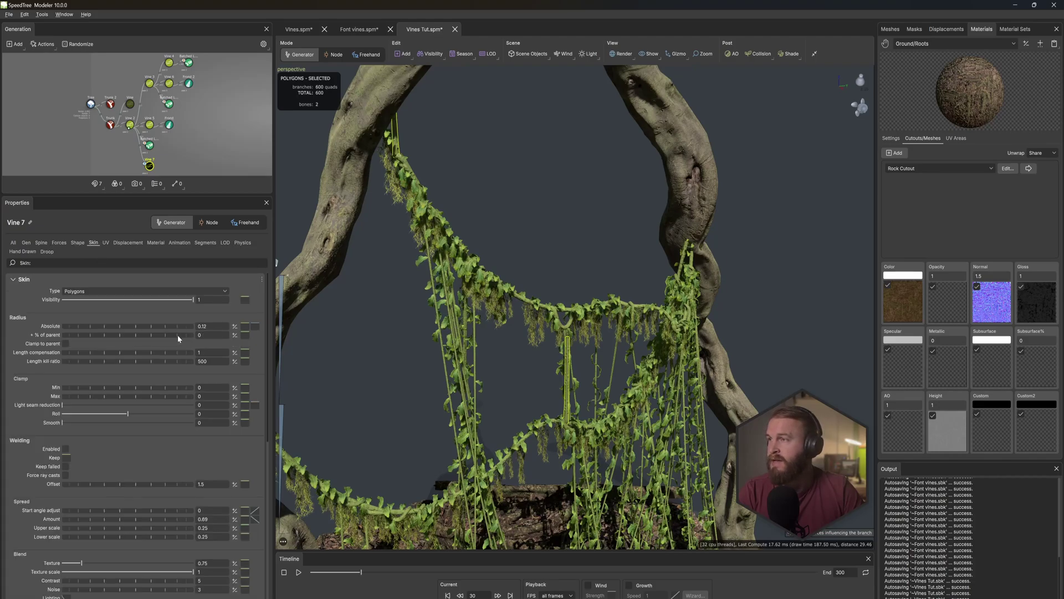
pyautogui.click(89, 291)
pyautogui.click(76, 340)
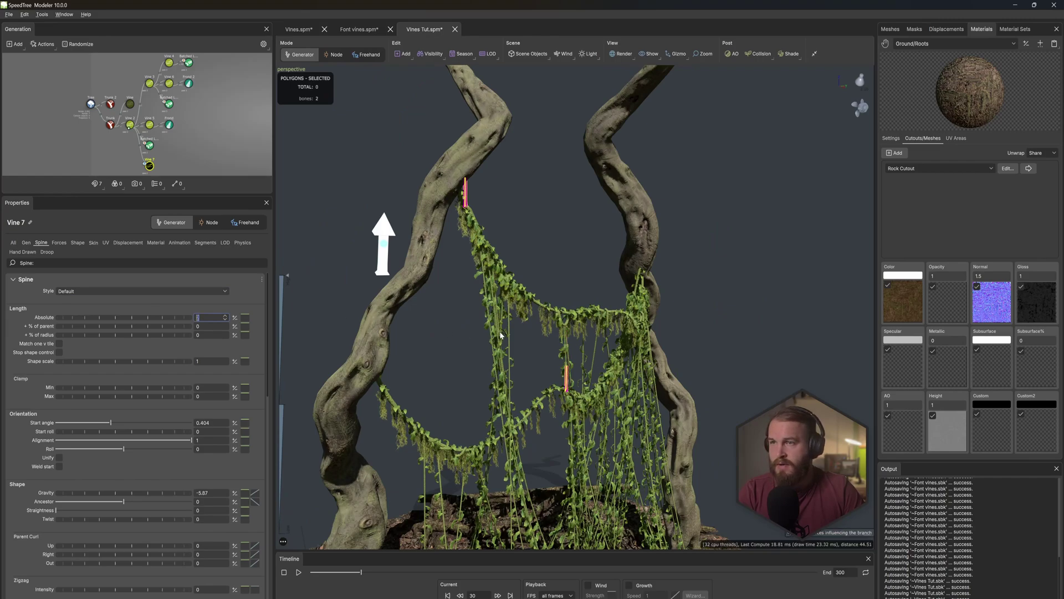
# Step: Add a frond generator to Vine 7 and assign it the Fern material
pyautogui.click(931, 44)
pyautogui.click(911, 111)
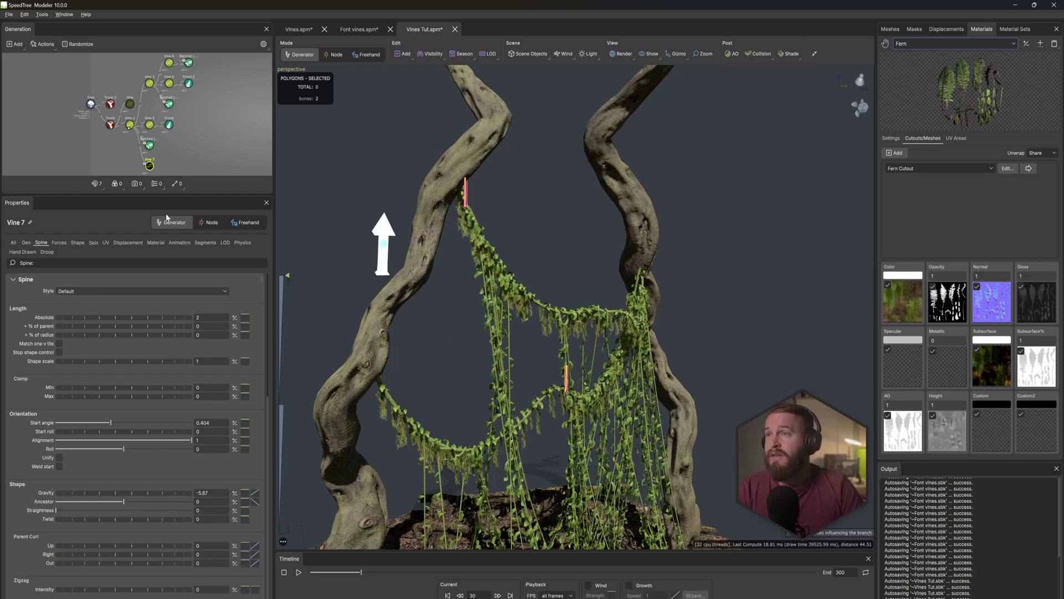
pyautogui.rightClick(172, 161)
pyautogui.moveTo(233, 166)
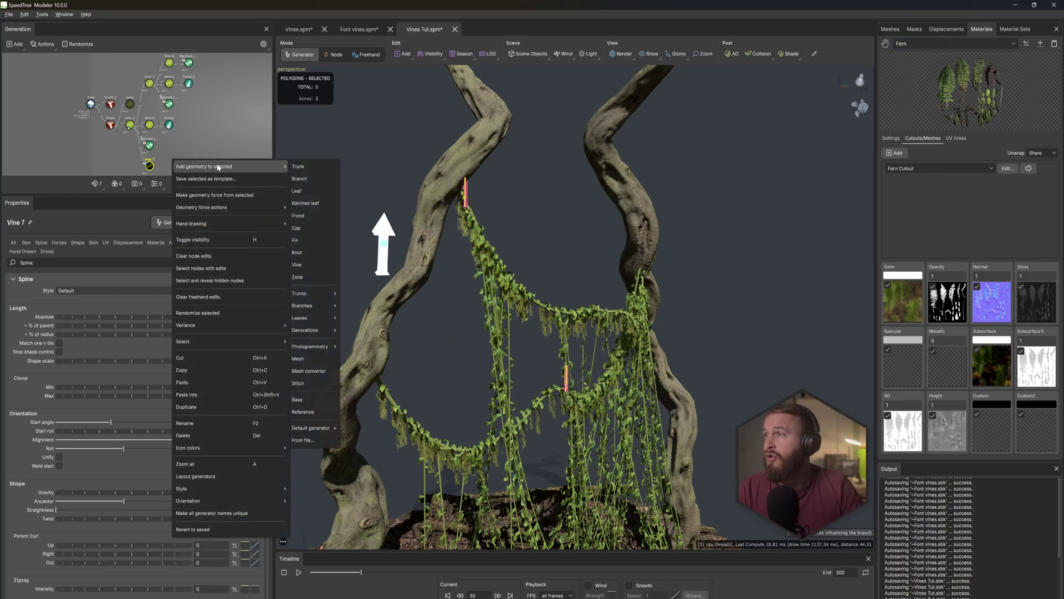
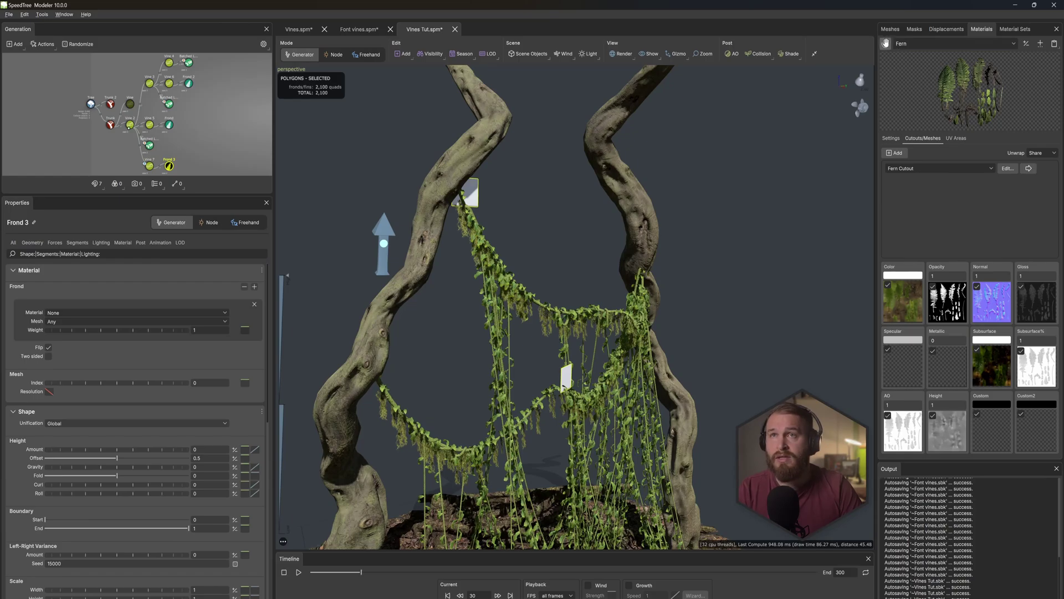
pyautogui.moveTo(421, 343)
pyautogui.mouseDown()
pyautogui.moveTo(485, 357)
pyautogui.moveTo(405, 332)
pyautogui.mouseUp()
pyautogui.scroll(4, 485, 311)
# Step: Set Vine 7's absolute spine length to 2 with a variance of 0.316
pyautogui.click(149, 165)
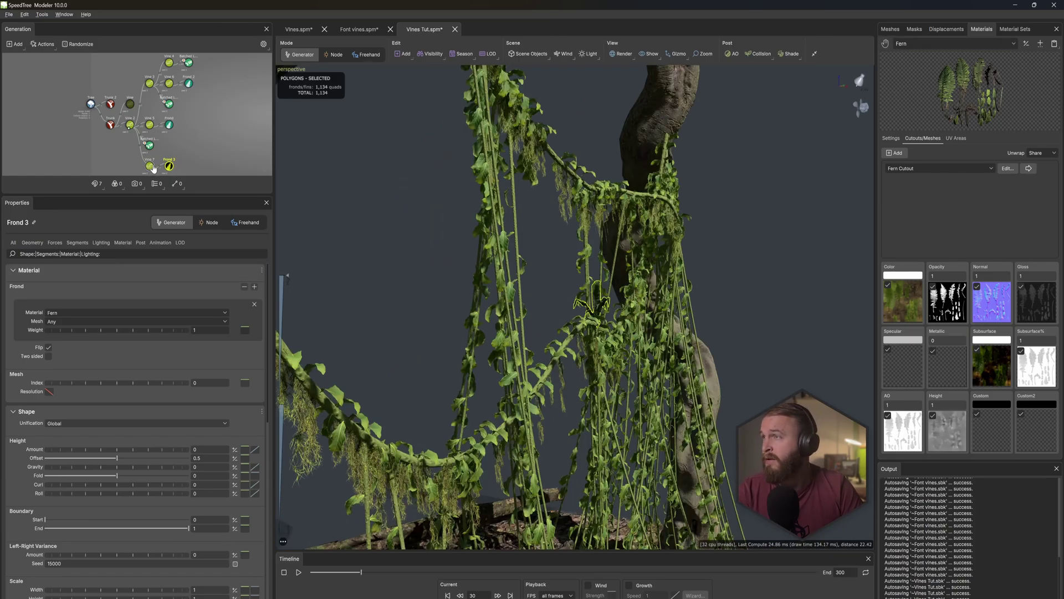
pyautogui.doubleClick(213, 318)
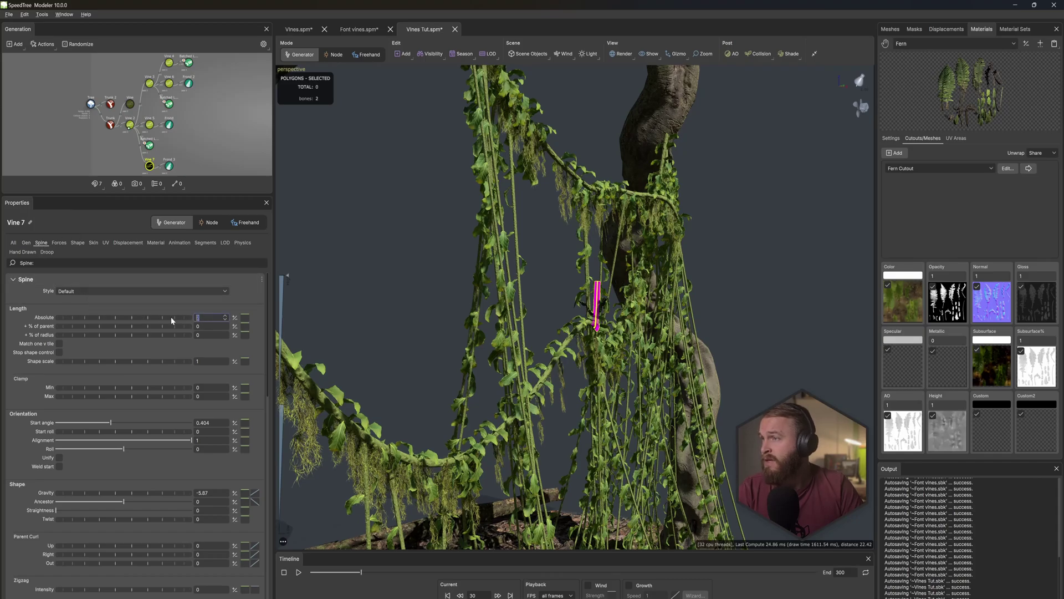
pyautogui.write('2')
pyautogui.press('Return')
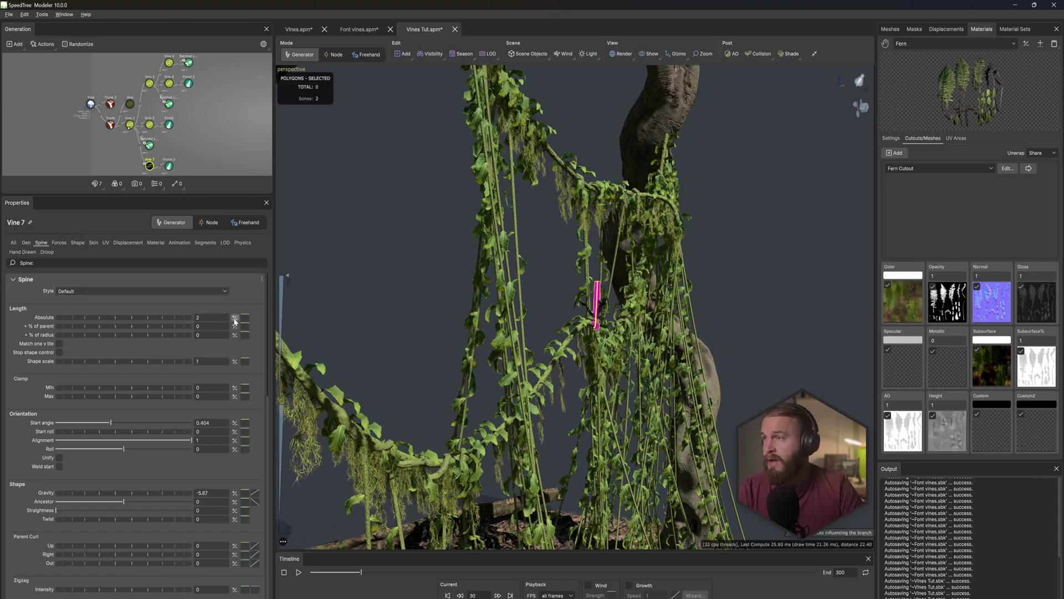
pyautogui.click(235, 319)
pyautogui.moveTo(282, 335); pyautogui.dragTo(302, 341)
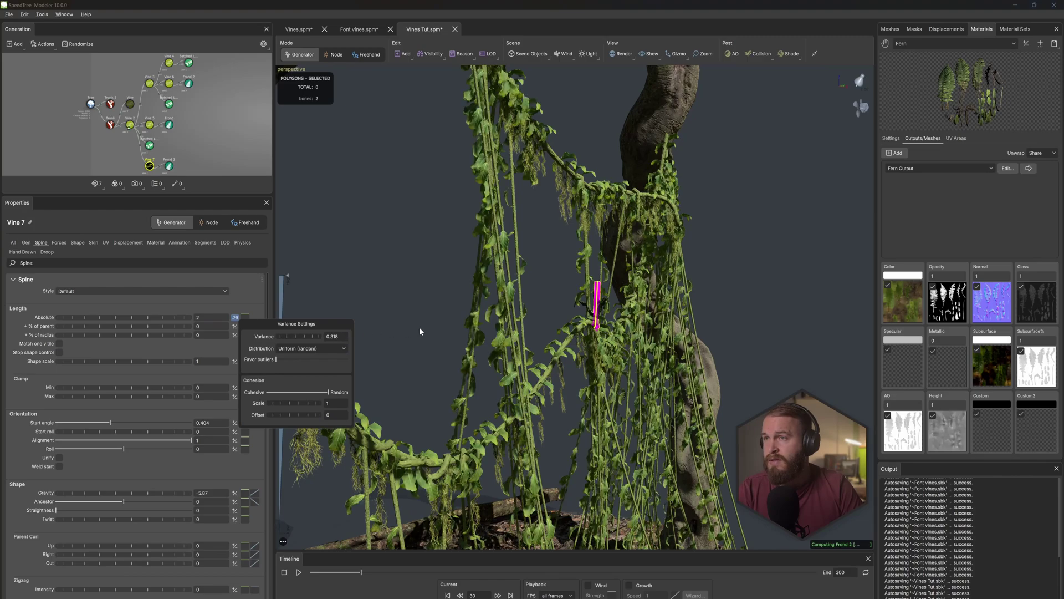
# Step: Set Vine 7's generation number to 35 and thin it out with a knockout amount of 0.26
pyautogui.click(26, 243)
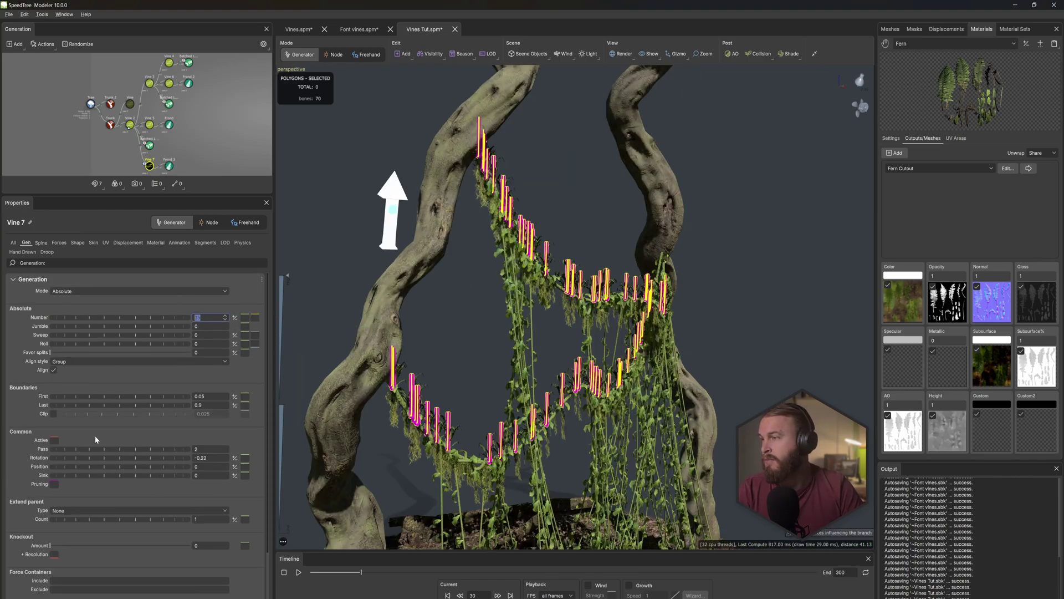
pyautogui.scroll(-1, 97, 441)
pyautogui.click(86, 518)
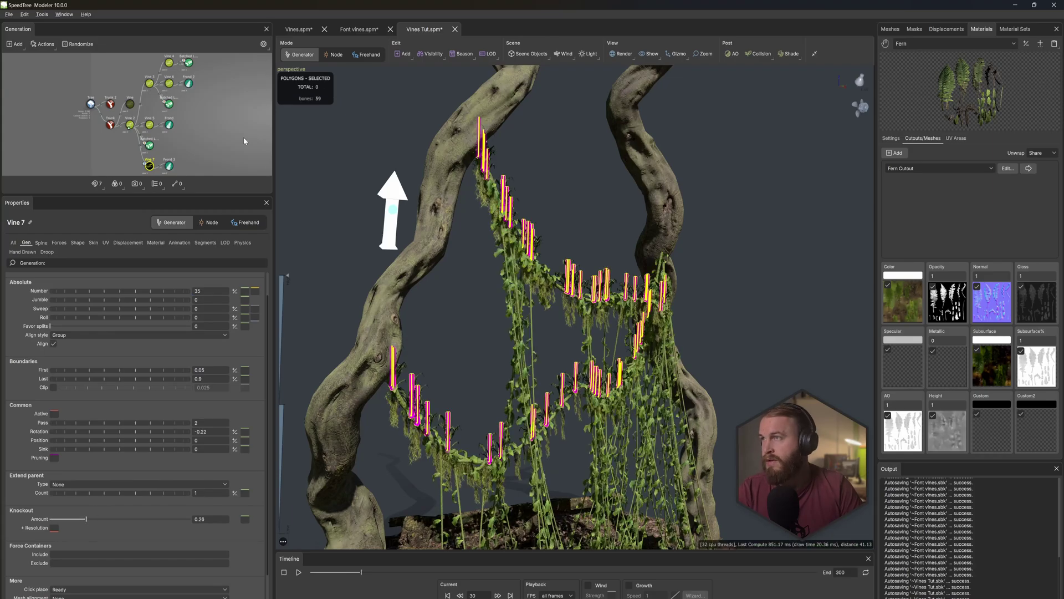
pyautogui.click(244, 141)
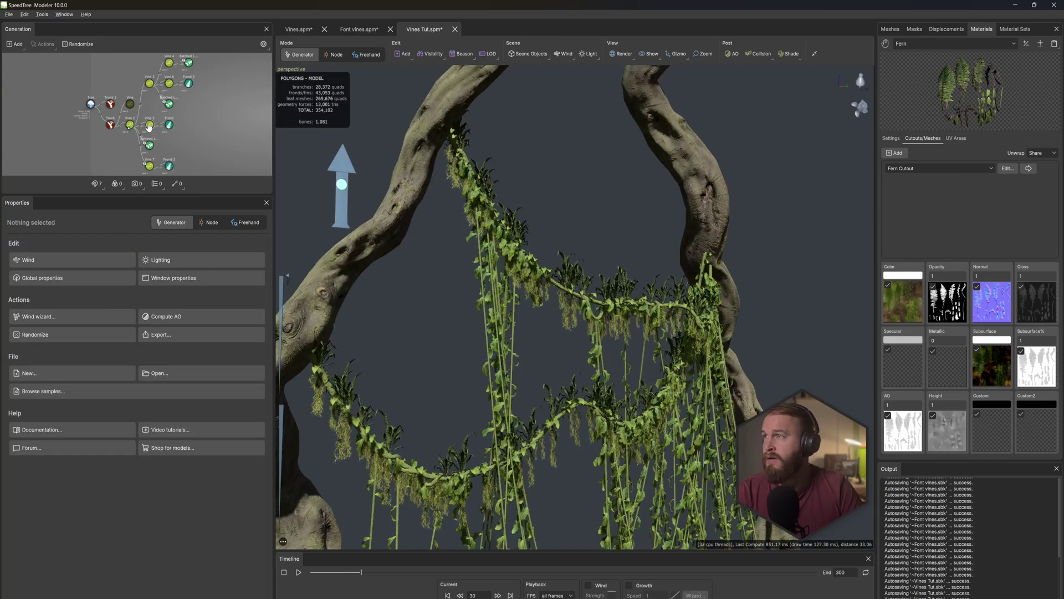
# Step: Set Vine 5's absolute spine length to 1.5 and its generation number to 130
pyautogui.click(149, 124)
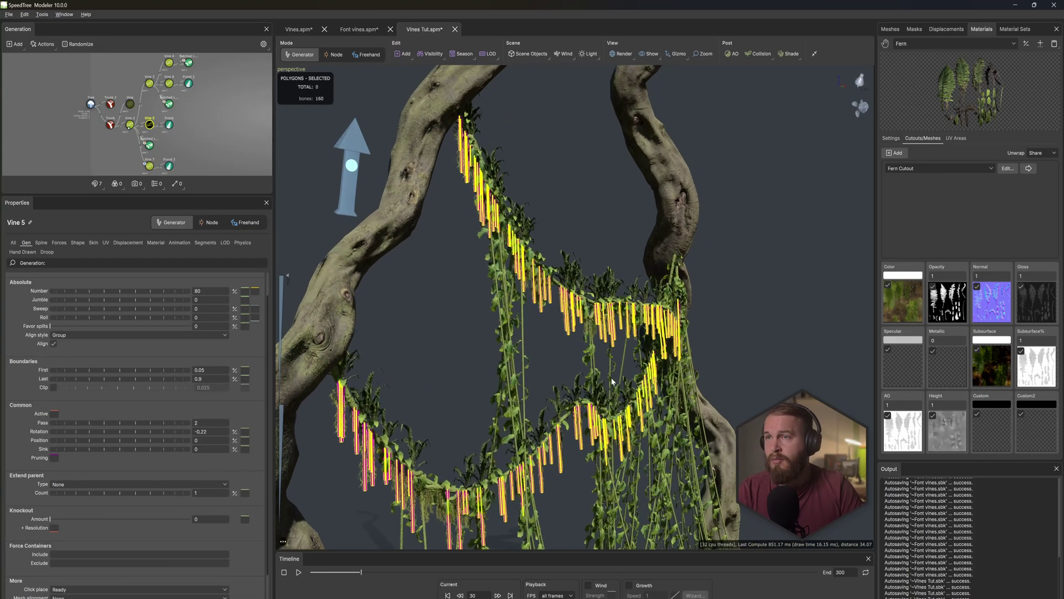
pyautogui.click(41, 243)
pyautogui.click(224, 314)
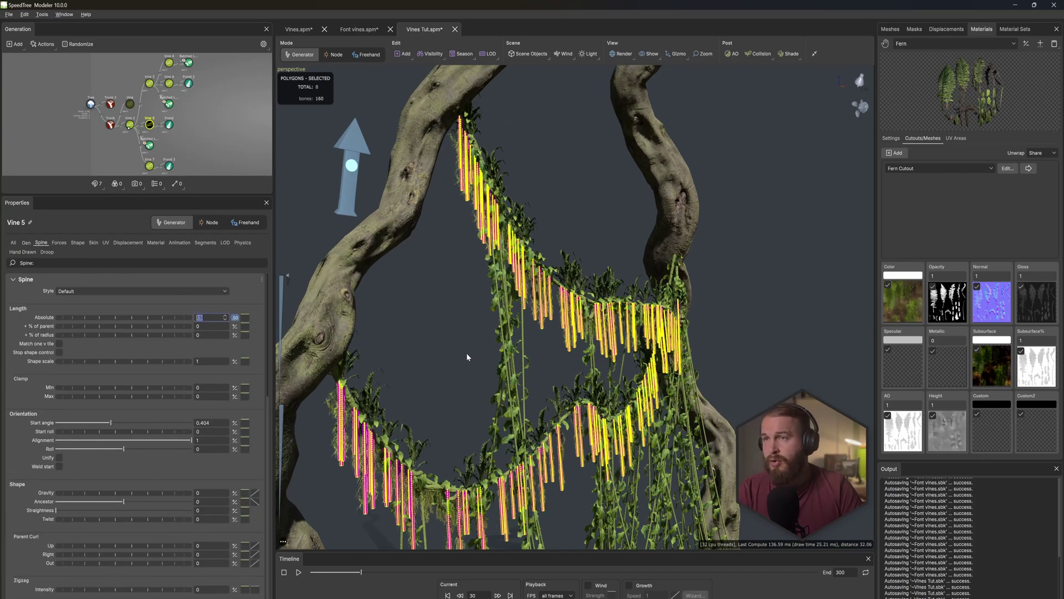
pyautogui.click(25, 243)
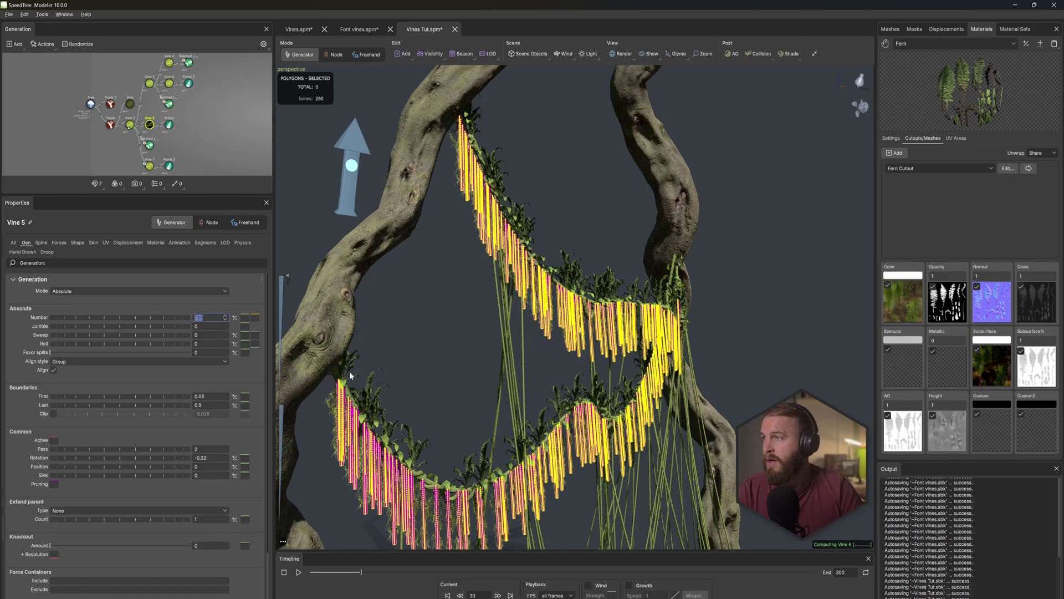
pyautogui.click(234, 319)
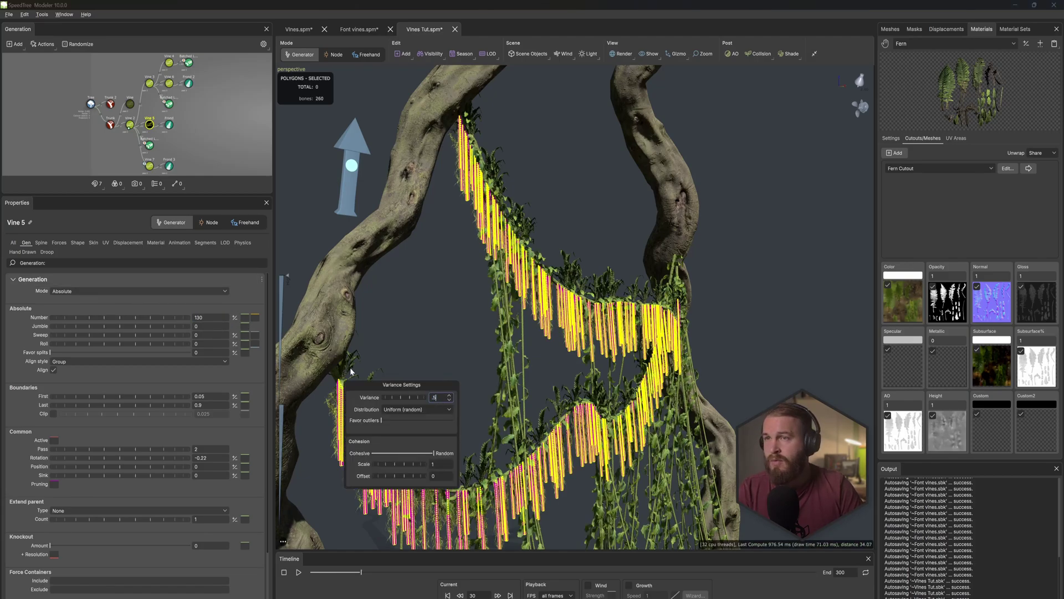
# Step: Increase the variance of Vine 5's absolute spine length and enter 1.5 as the length
pyautogui.click(41, 243)
pyautogui.click(234, 319)
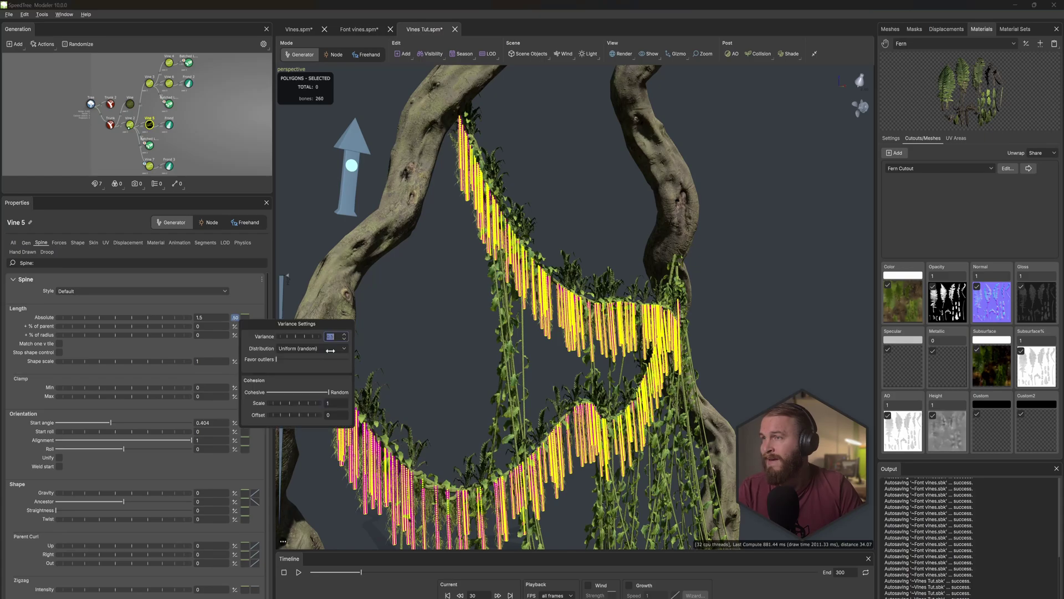
pyautogui.moveTo(297, 336); pyautogui.dragTo(326, 337)
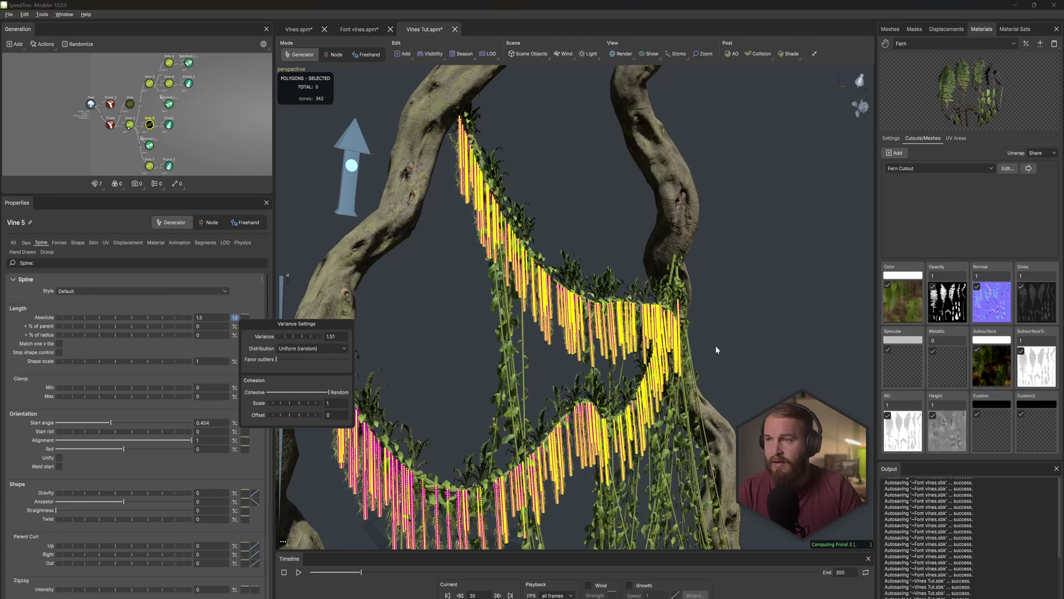
pyautogui.click(551, 382)
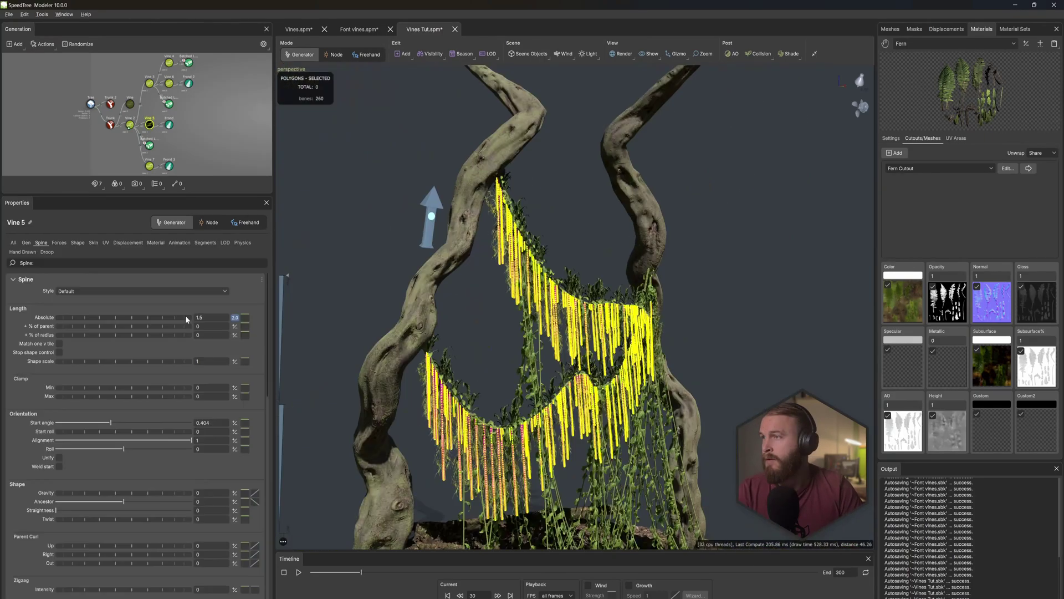
pyautogui.moveTo(206, 318); pyautogui.dragTo(155, 322)
pyautogui.write('1.5')
pyautogui.press('Return')
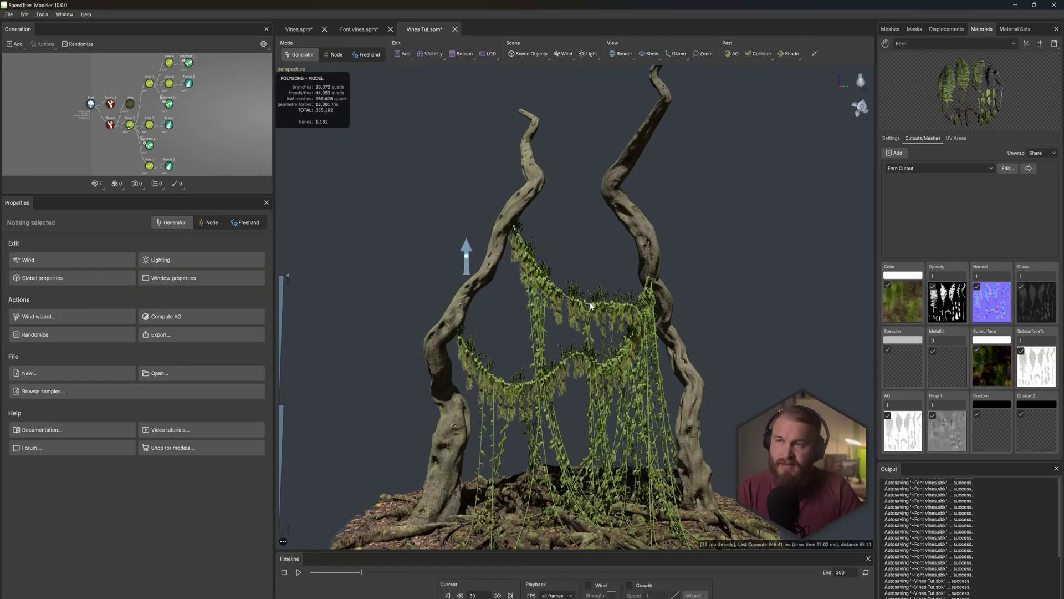
# Step: Set Vine 3's absolute spine length to 12 and increase its generation number by three
pyautogui.moveTo(576, 311); pyautogui.dragTo(543, 315)
pyautogui.scroll(4, 557, 321)
pyautogui.scroll(5, 627, 410)
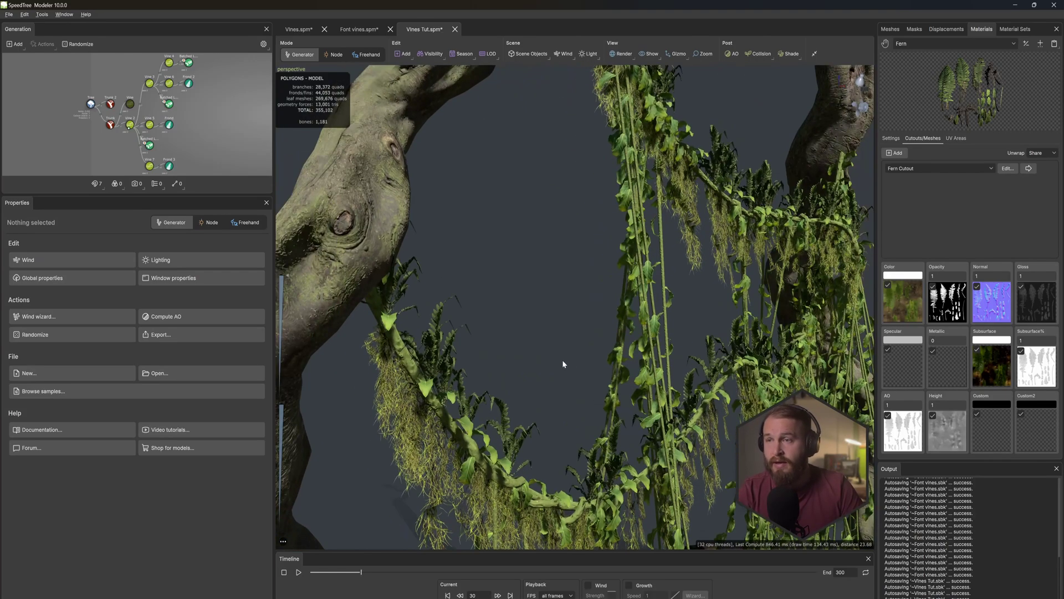
pyautogui.moveTo(573, 366); pyautogui.dragTo(553, 345)
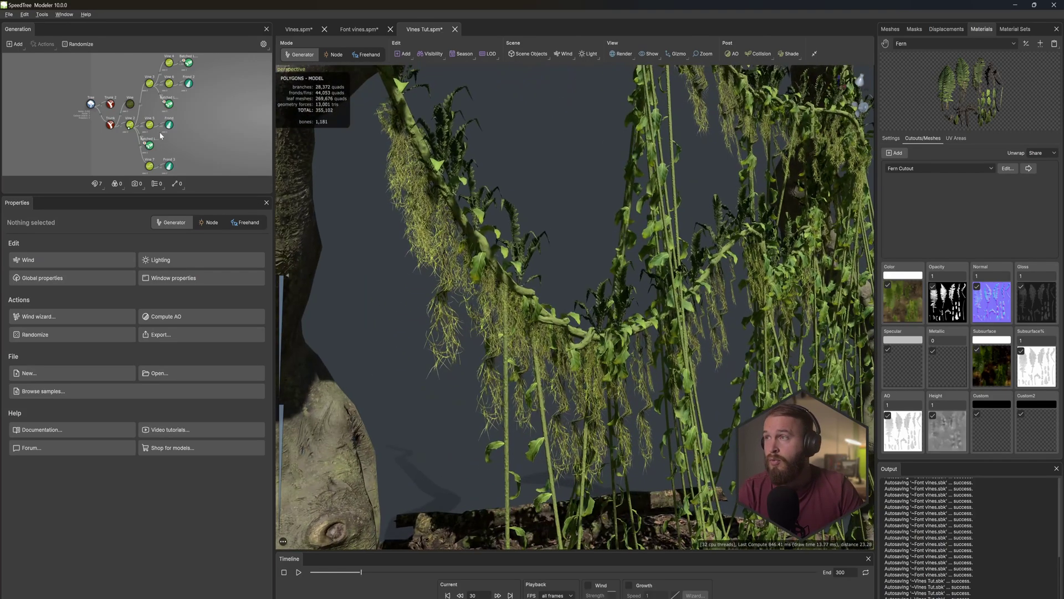
pyautogui.click(578, 324)
pyautogui.click(561, 326)
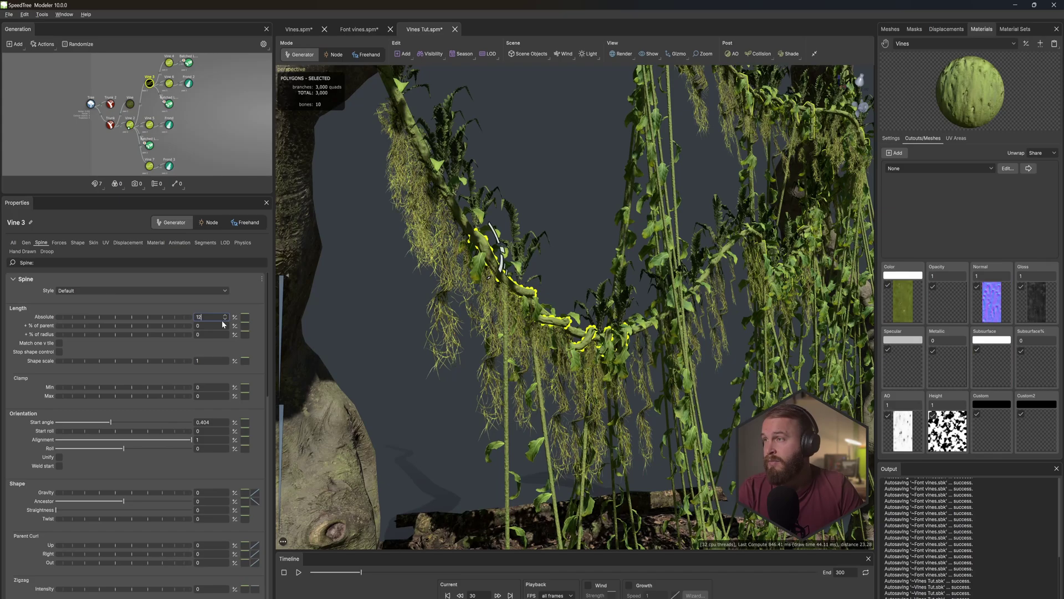
pyautogui.click(25, 242)
pyautogui.moveTo(204, 316); pyautogui.dragTo(165, 314)
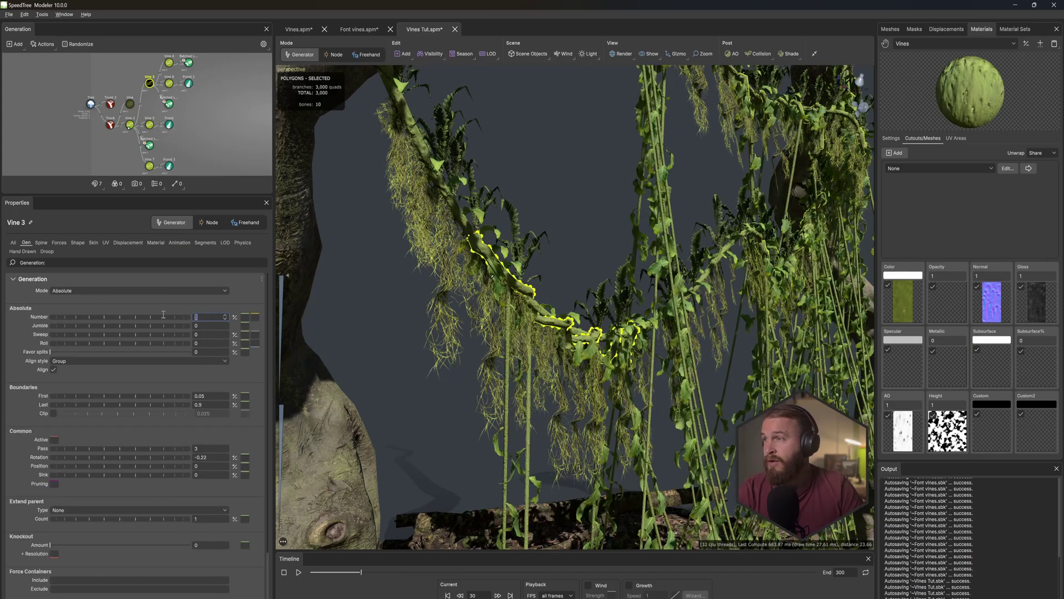
pyautogui.press('Up')
pyautogui.press('Up')
pyautogui.press('Up')
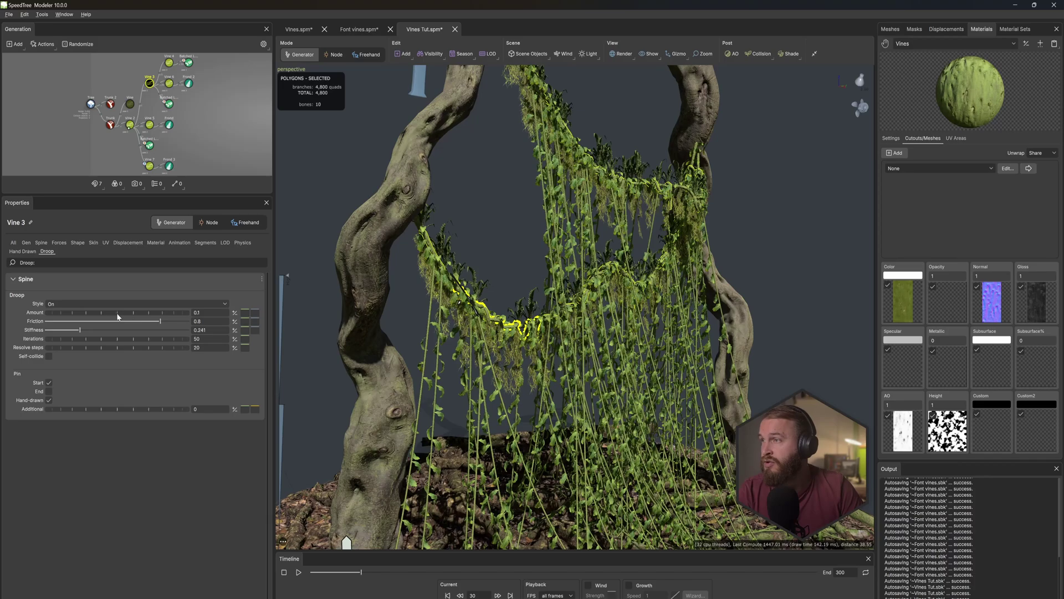
# Step: Set Vine 3's droop amount to 0.15 and adjust the curve of its absolute skin radius
pyautogui.moveTo(107, 313); pyautogui.dragTo(112, 312)
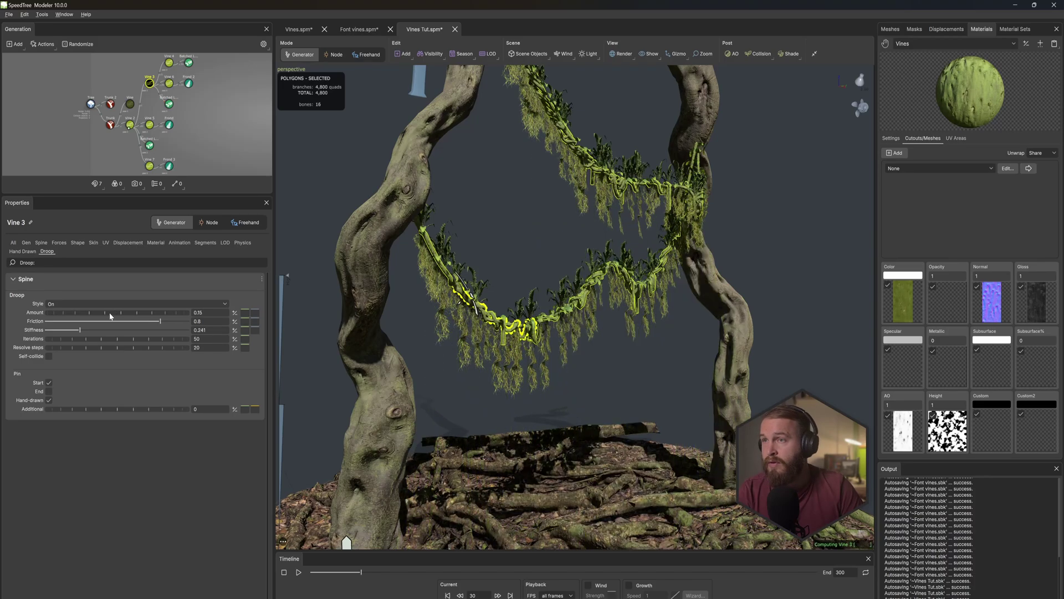
pyautogui.click(94, 243)
pyautogui.click(254, 325)
pyautogui.moveTo(480, 361); pyautogui.dragTo(481, 395)
# Step: Check the Vine 6 and Vine 4 generators and examine the completed vines up close and from a distance
pyautogui.click(170, 81)
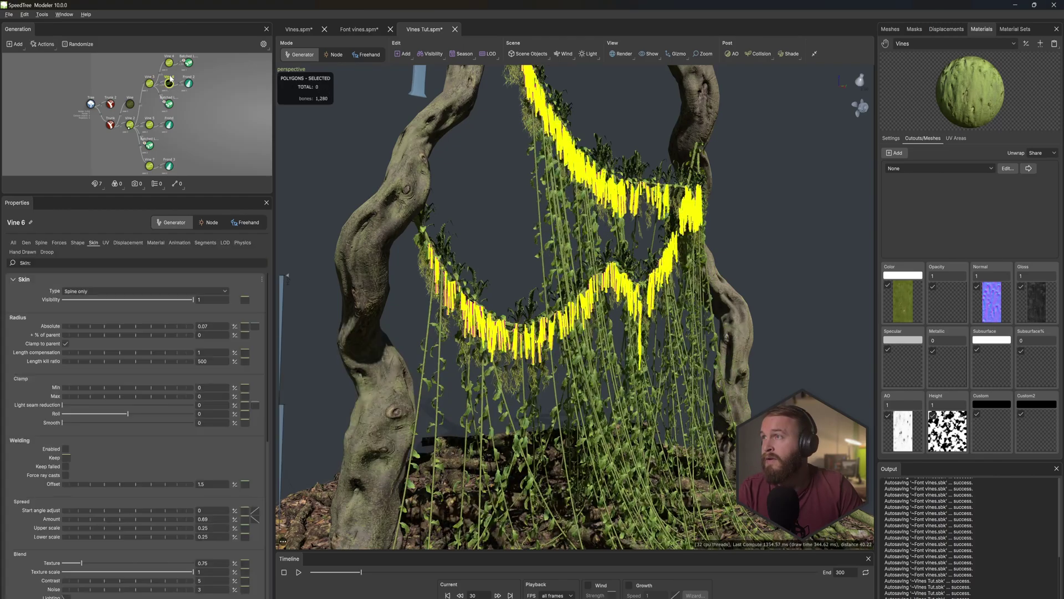
pyautogui.click(170, 64)
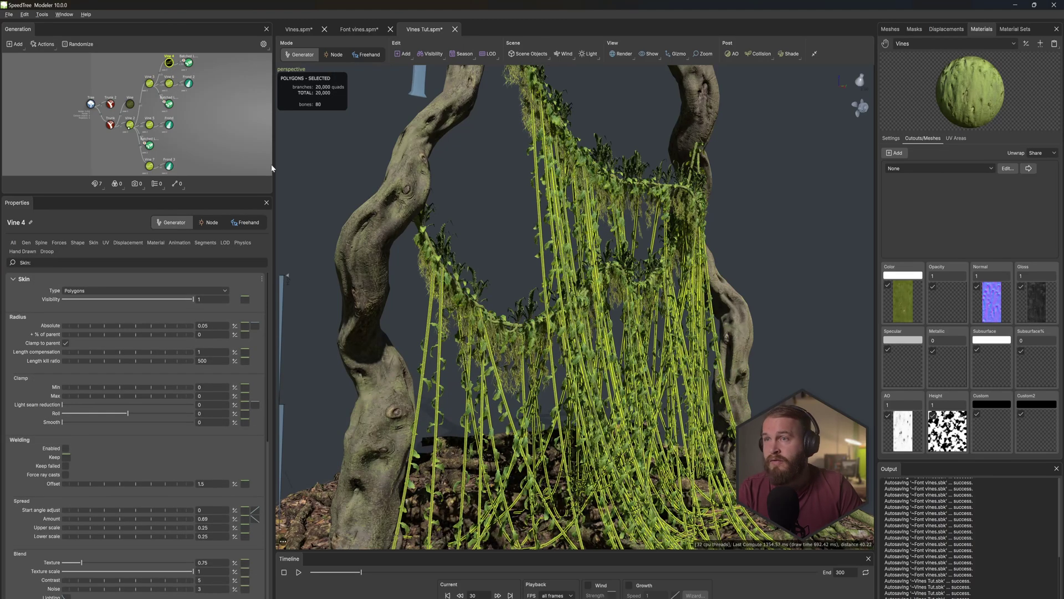
pyautogui.click(26, 243)
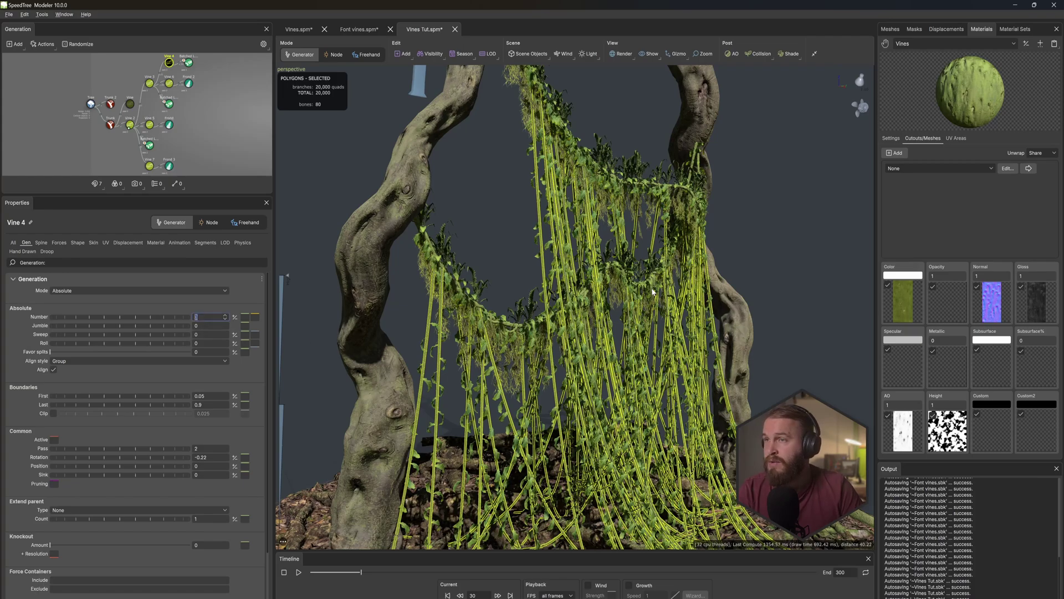
pyautogui.click(511, 258)
pyautogui.moveTo(848, 257); pyautogui.dragTo(587, 310)
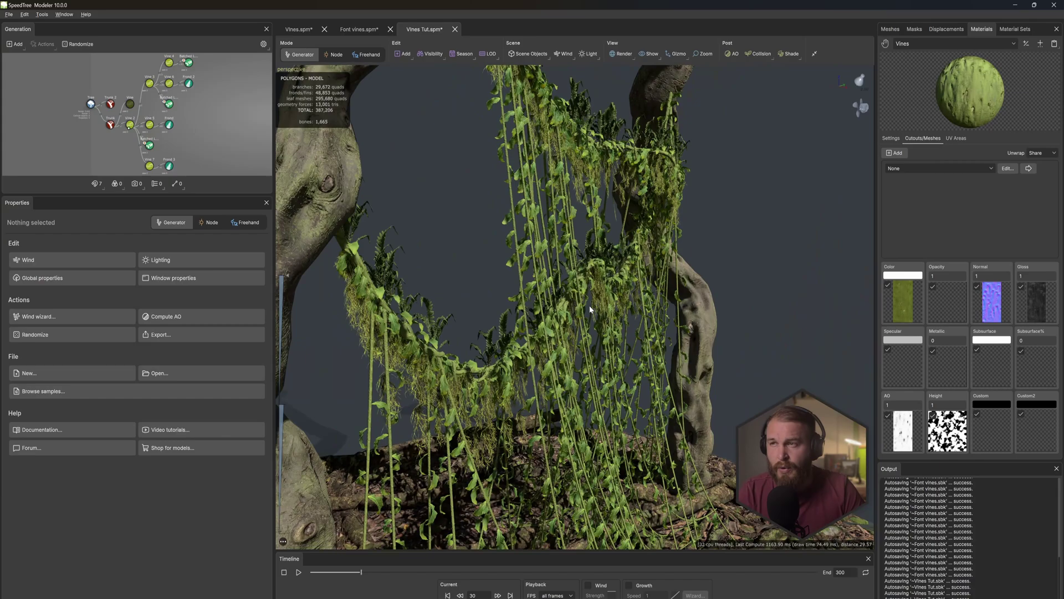
pyautogui.scroll(-10, 544, 309)
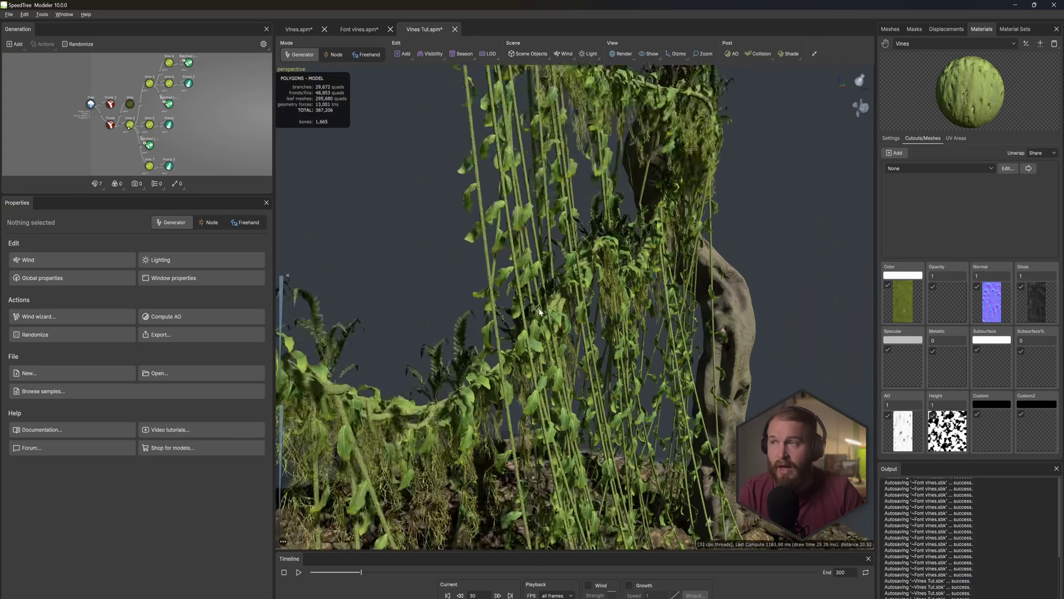
pyautogui.moveTo(548, 249); pyautogui.dragTo(505, 243)
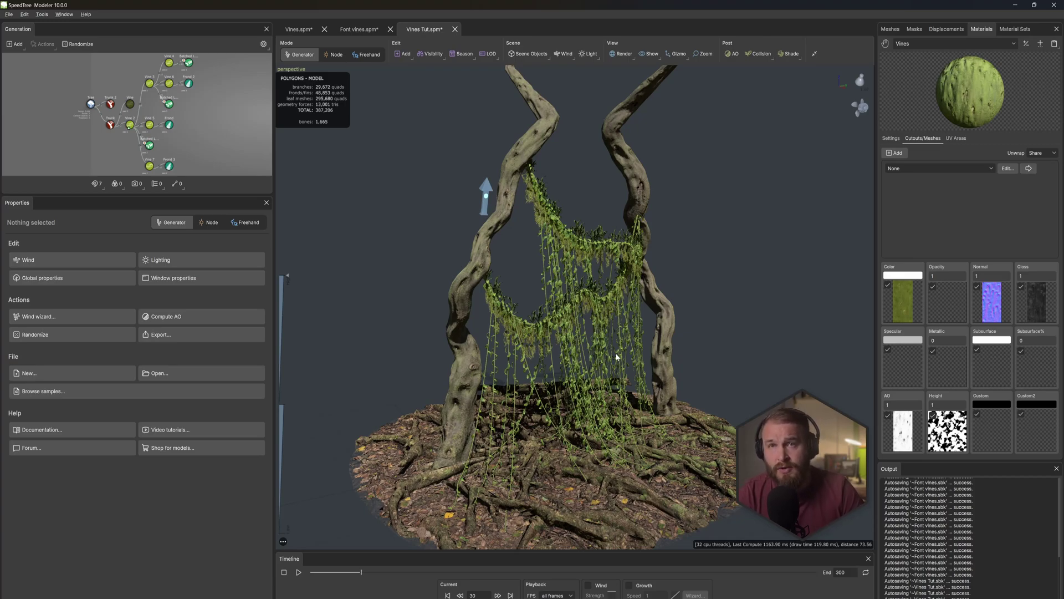
pyautogui.moveTo(651, 283)
pyautogui.mouseDown()
pyautogui.moveTo(615, 277)
pyautogui.moveTo(645, 270)
pyautogui.moveTo(647, 282)
pyautogui.mouseUp()
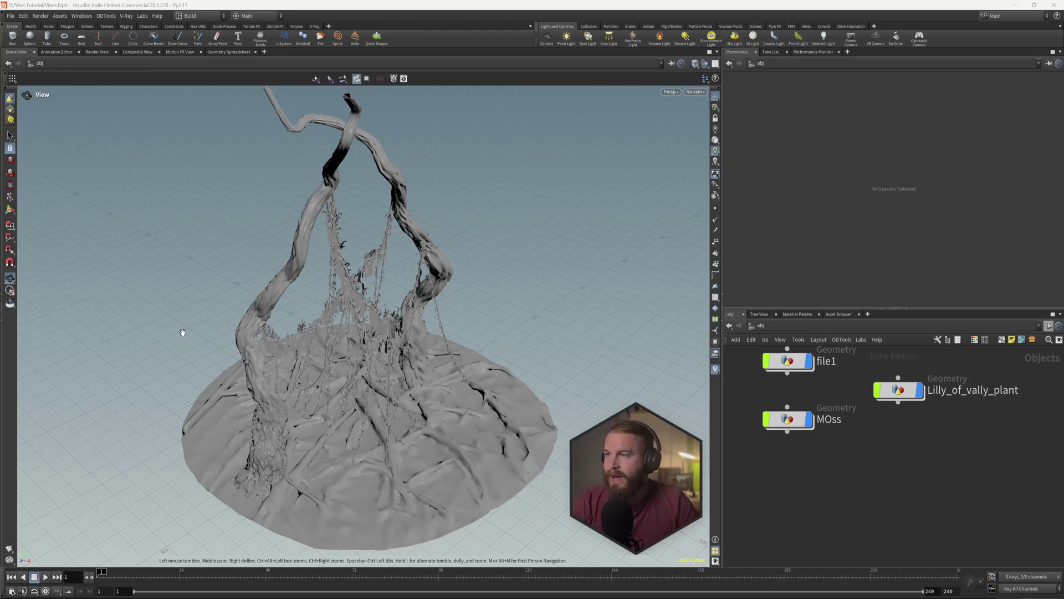
# Step: Switch to Houdini and examine the imported trunks, vines and ground from several angles
pyautogui.scroll(5, 518, 332)
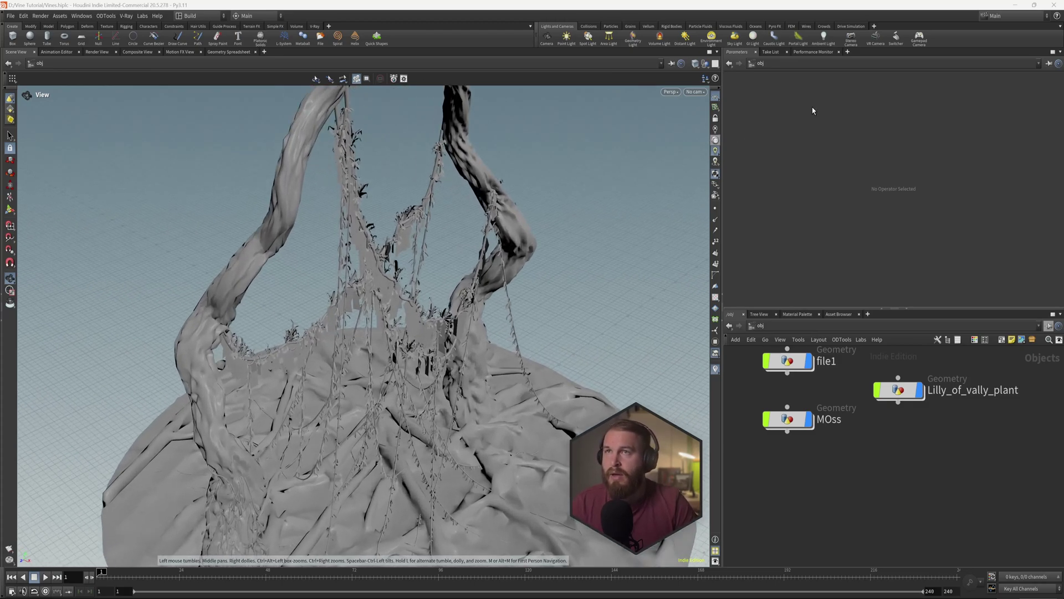
pyautogui.moveTo(376, 336); pyautogui.dragTo(355, 311)
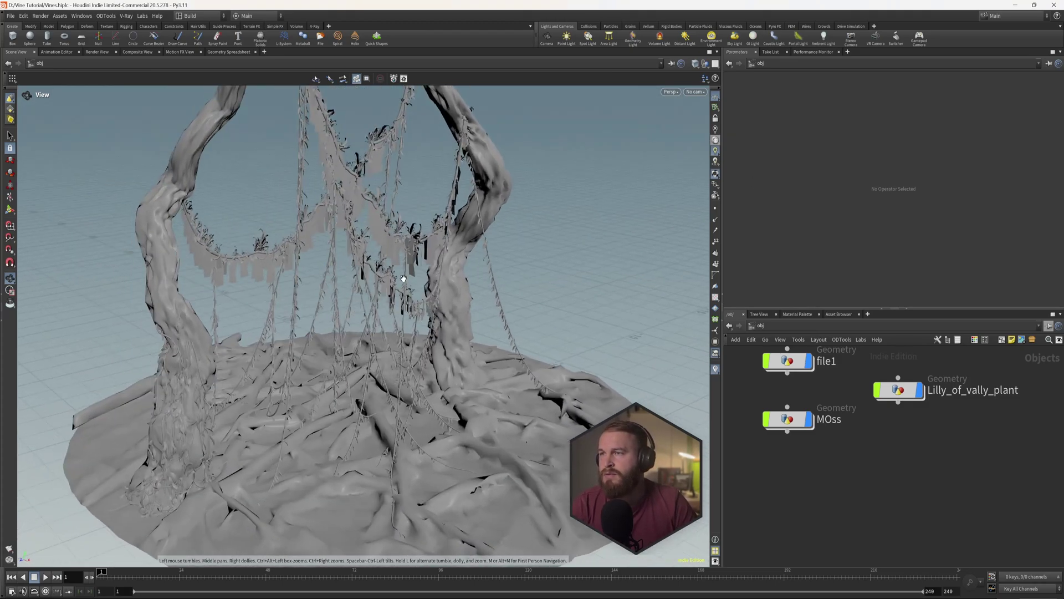
pyautogui.moveTo(401, 275); pyautogui.dragTo(455, 363, button='middle')
pyautogui.scroll(-4, 456, 363)
pyautogui.scroll(2, 428, 266)
pyautogui.moveTo(435, 392); pyautogui.dragTo(418, 373)
# Step: Open the file1 geometry network and show the settings of the node that loads VInes.fbx
pyautogui.doubleClick(787, 361)
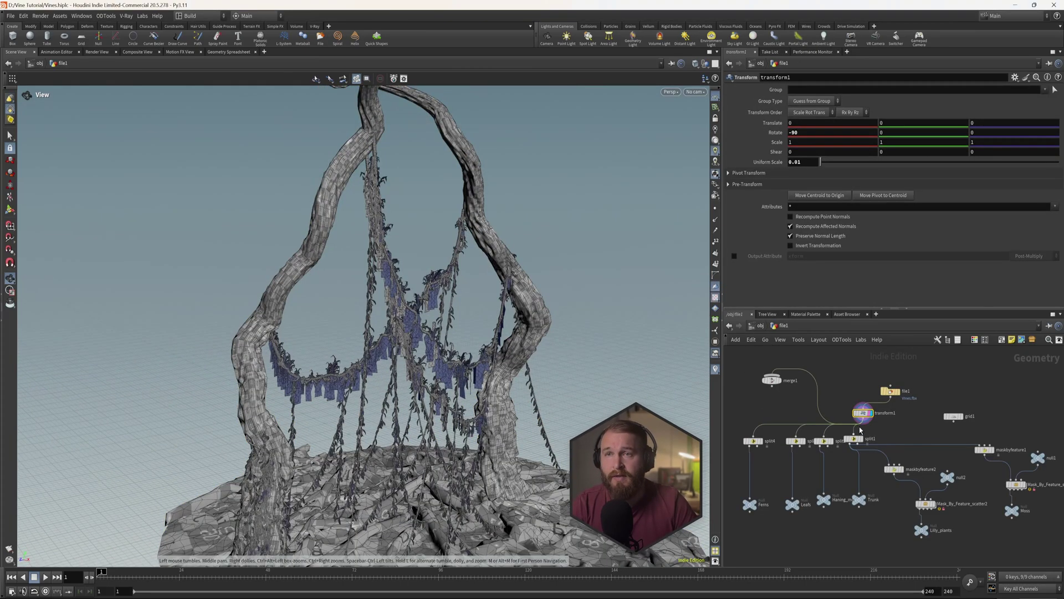
pyautogui.scroll(3, 874, 424)
pyautogui.click(874, 409)
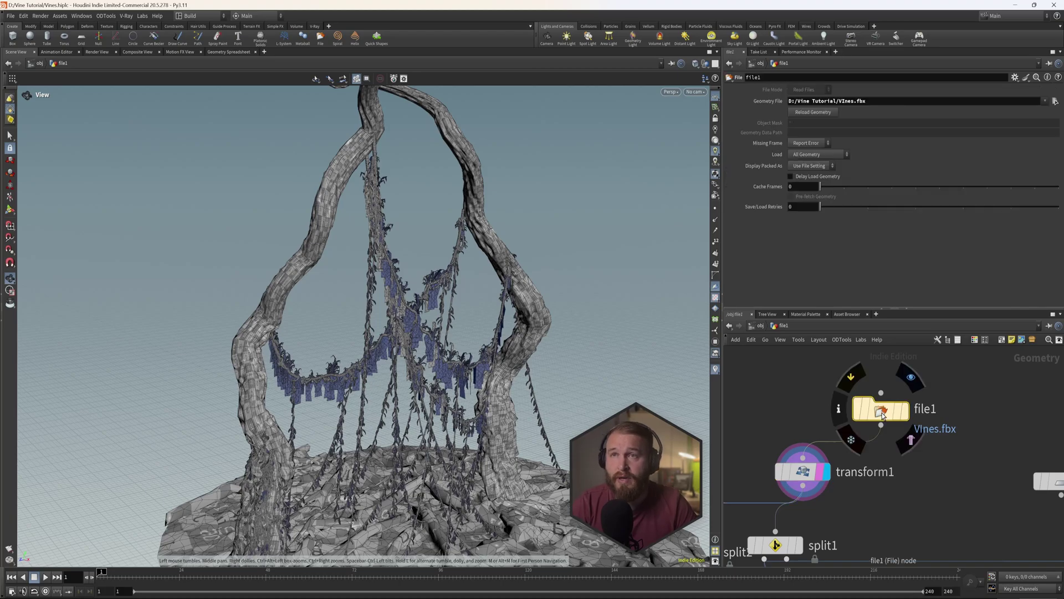
# Step: Set the X rotation of the transform1 node to -90
pyautogui.scroll(1, 883, 455)
pyautogui.click(873, 451)
pyautogui.click(794, 132)
pyautogui.write('-9')
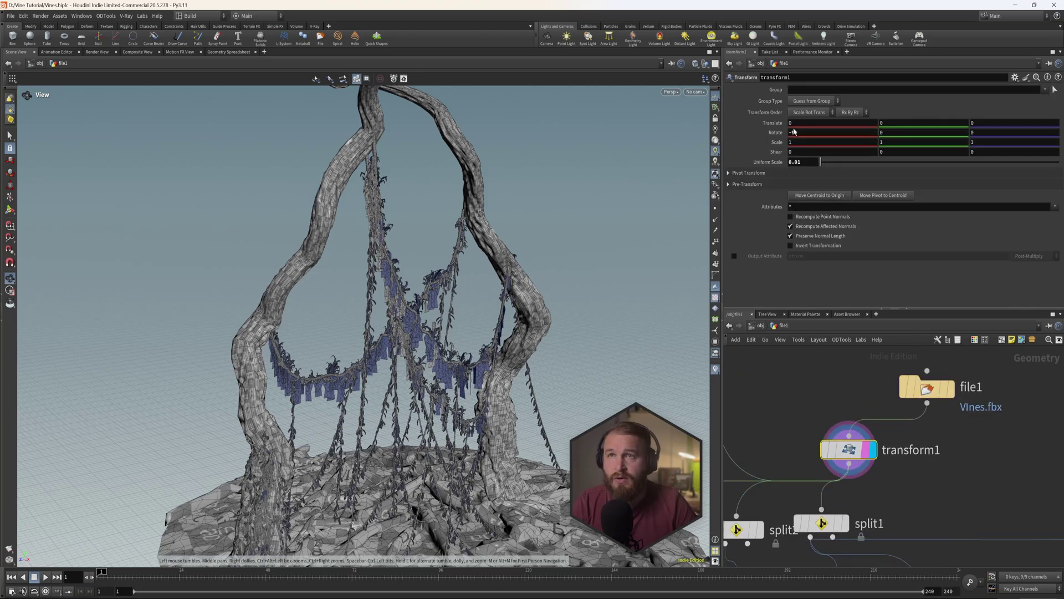
pyautogui.write('0')
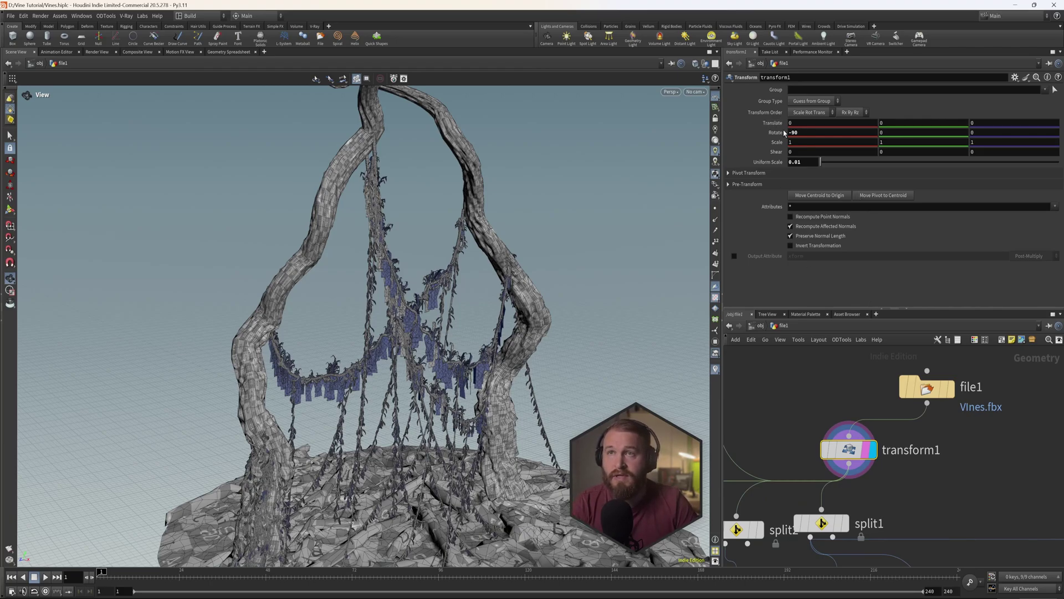
# Step: Display the split1 node's trunk geometry and show its material-based group setting
pyautogui.scroll(-5, 881, 366)
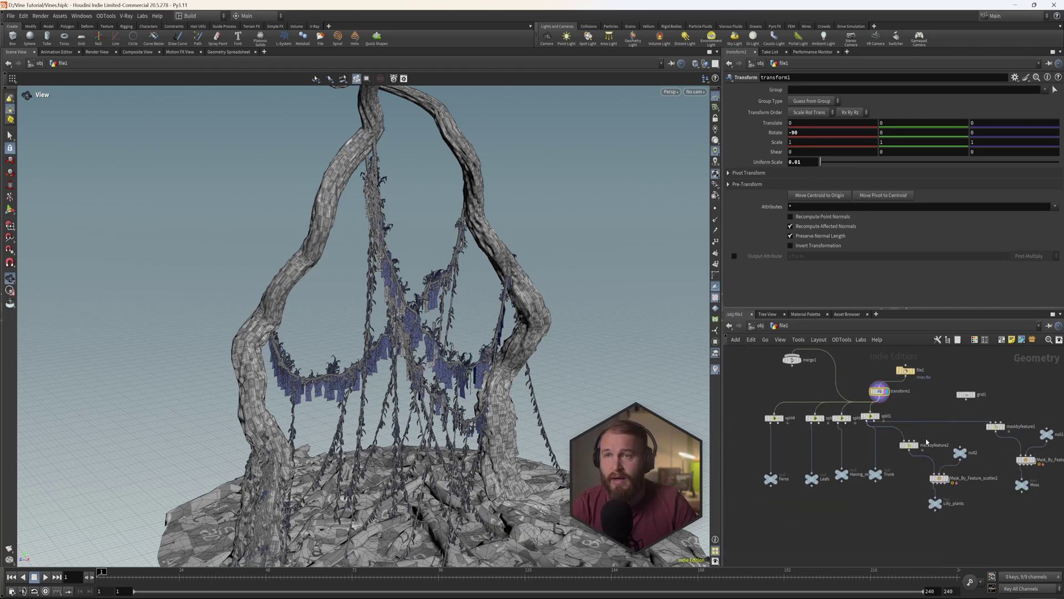
pyautogui.scroll(5, 873, 436)
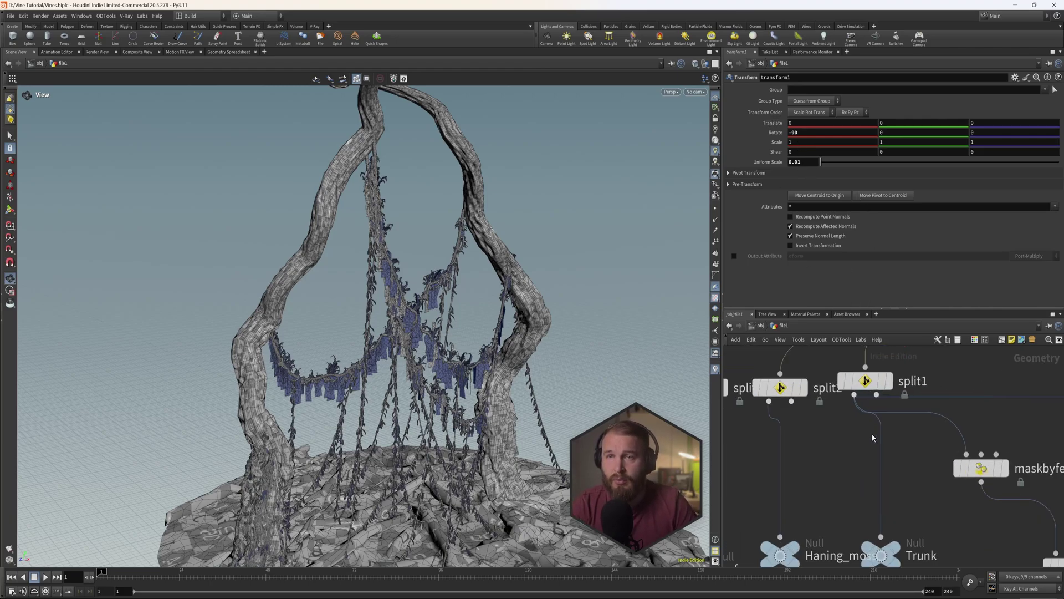
pyautogui.click(886, 383)
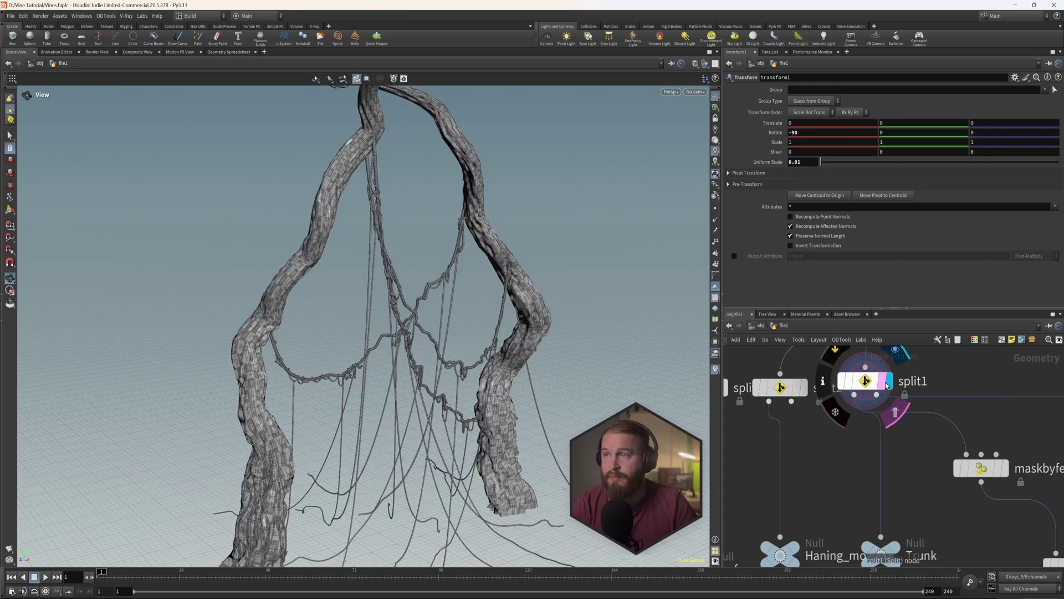
pyautogui.click(873, 383)
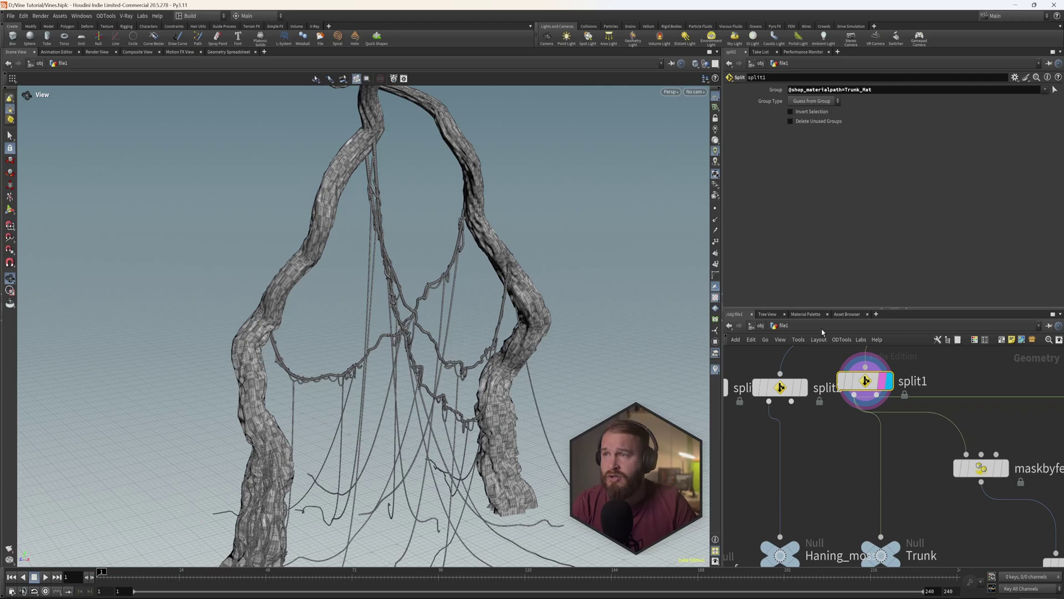
# Step: Display the moss, leaf and fern split nodes one after another and check the material path group of each
pyautogui.scroll(-4, 914, 366)
pyautogui.scroll(2, 848, 363)
pyautogui.click(881, 375)
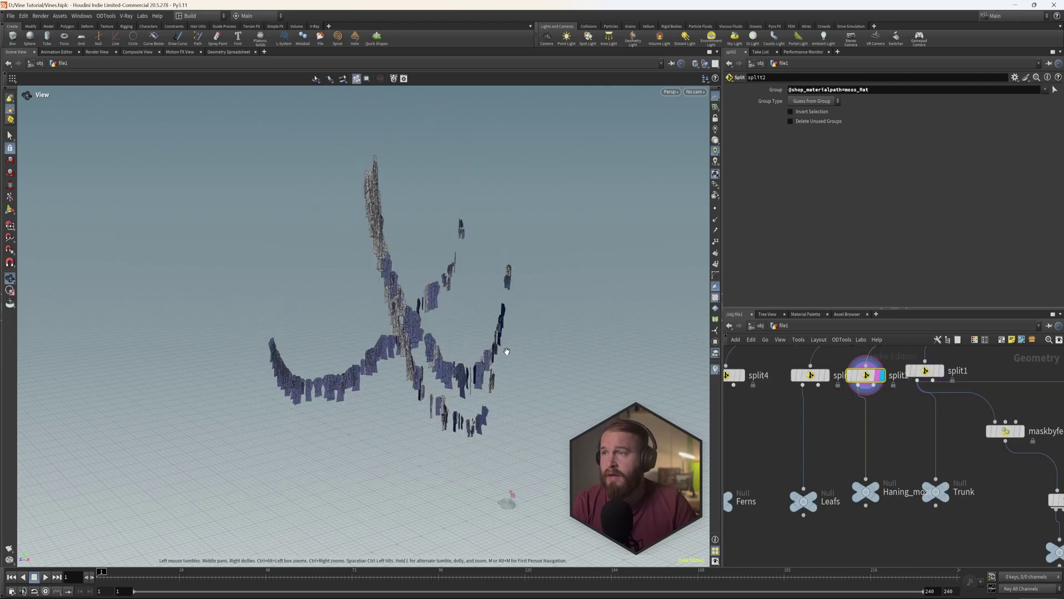
pyautogui.scroll(2, 870, 382)
pyautogui.click(902, 383)
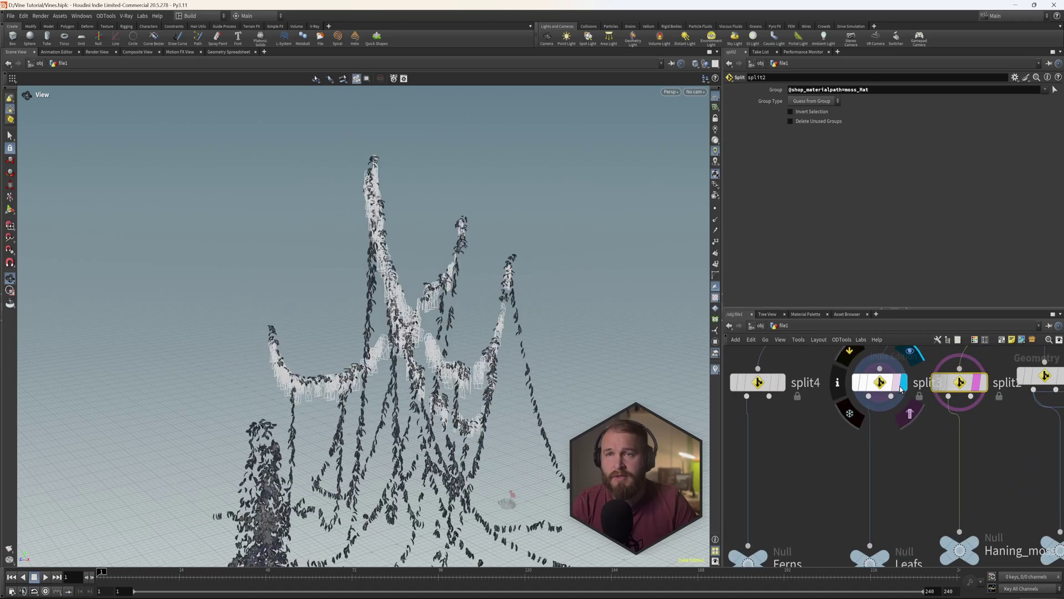
pyautogui.click(875, 384)
pyautogui.click(779, 382)
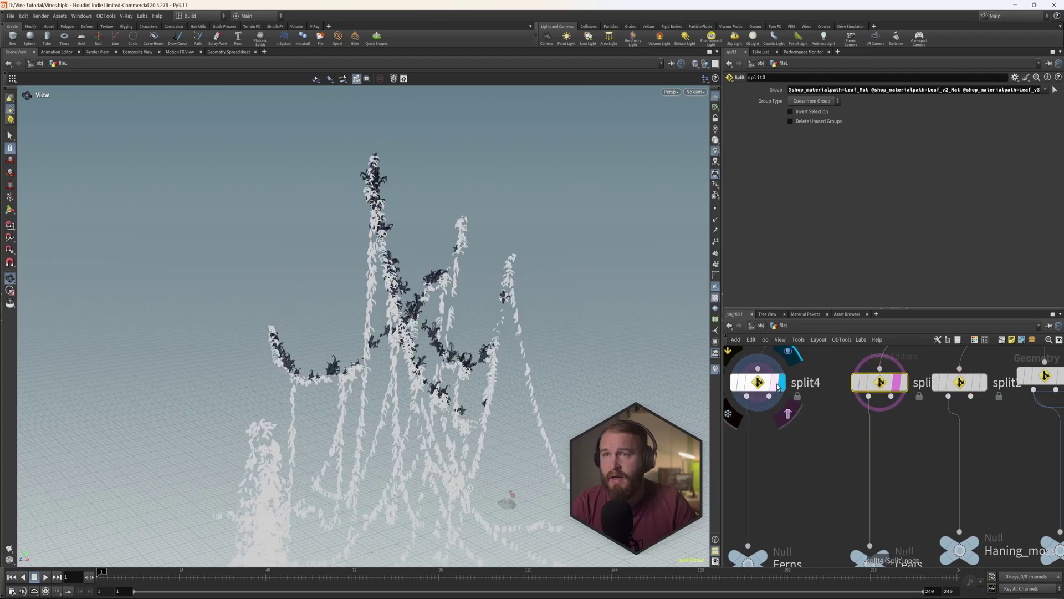
pyautogui.click(763, 388)
pyautogui.scroll(-3, 792, 399)
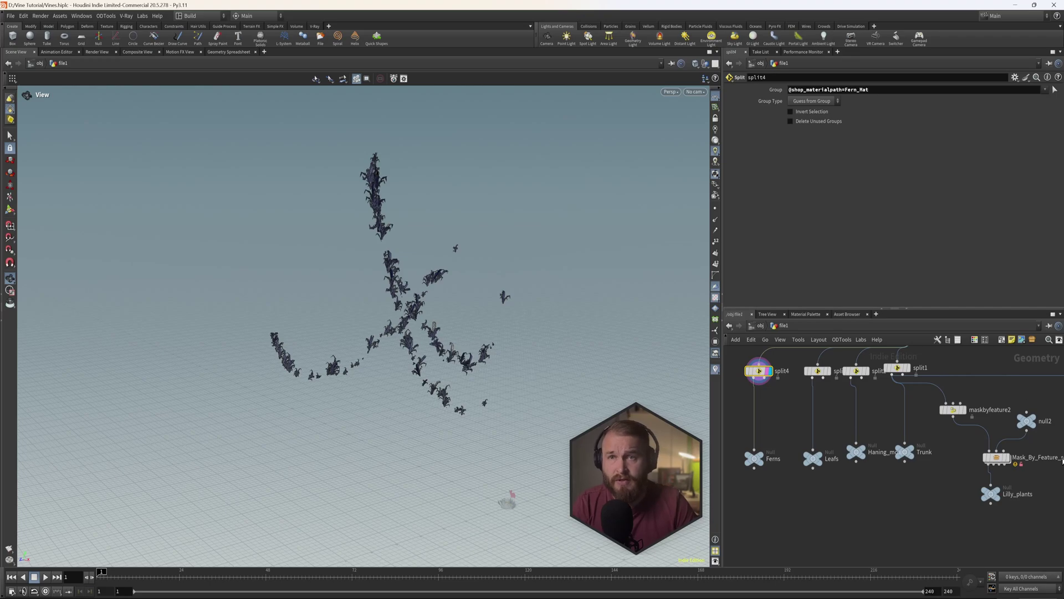
# Step: Display the maskbyfeature2 node feeding the lily scatter, open its settings and show its direction handle in the viewport
pyautogui.scroll(-3, 898, 415)
pyautogui.moveTo(900, 413); pyautogui.dragTo(896, 434, button='middle')
pyautogui.scroll(3, 1005, 467)
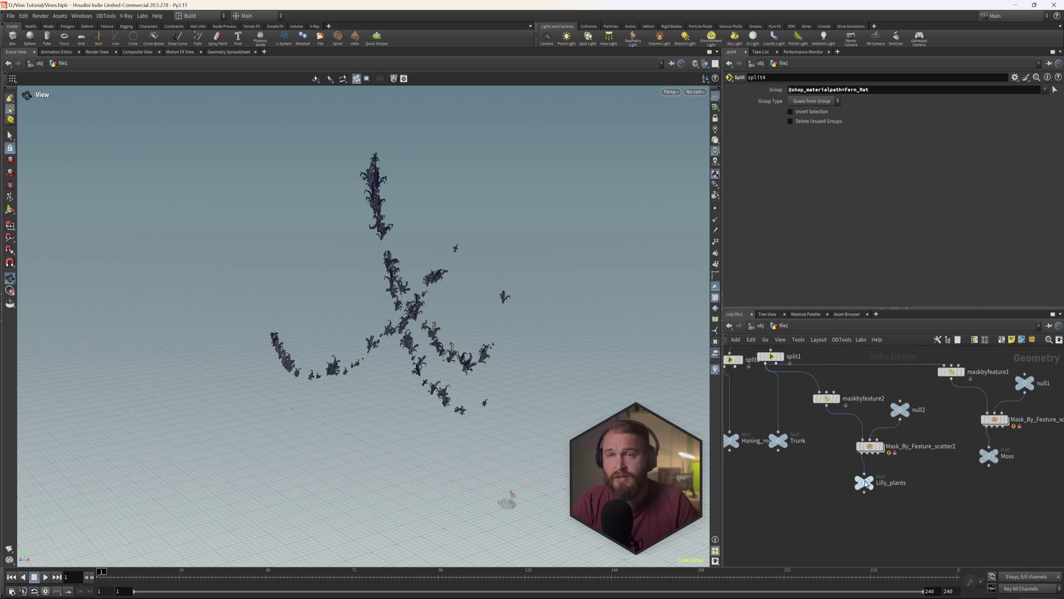
pyautogui.scroll(3, 866, 405)
pyautogui.click(803, 394)
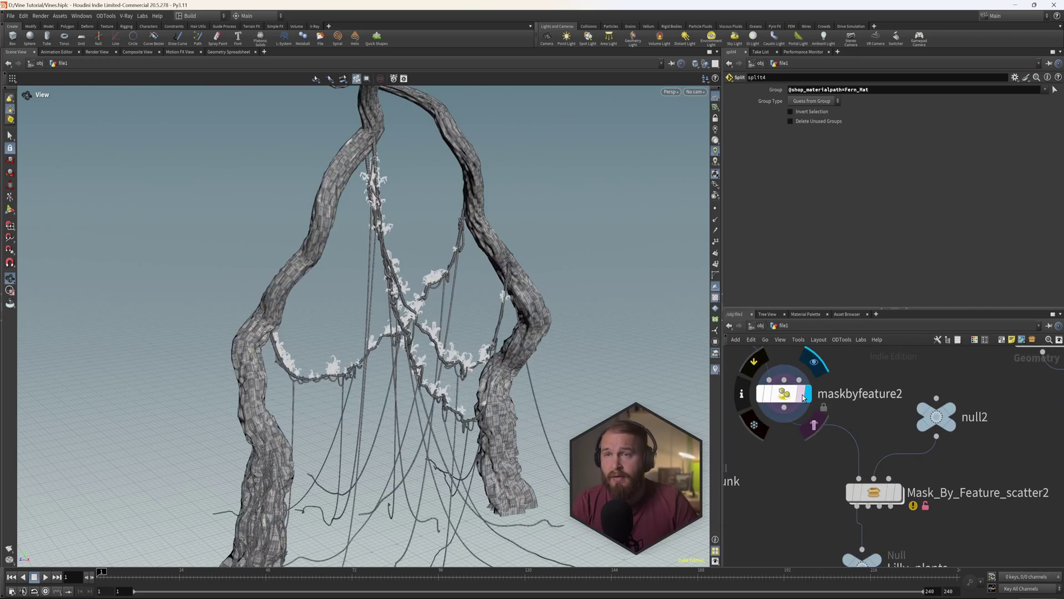
pyautogui.click(792, 395)
pyautogui.click(10, 208)
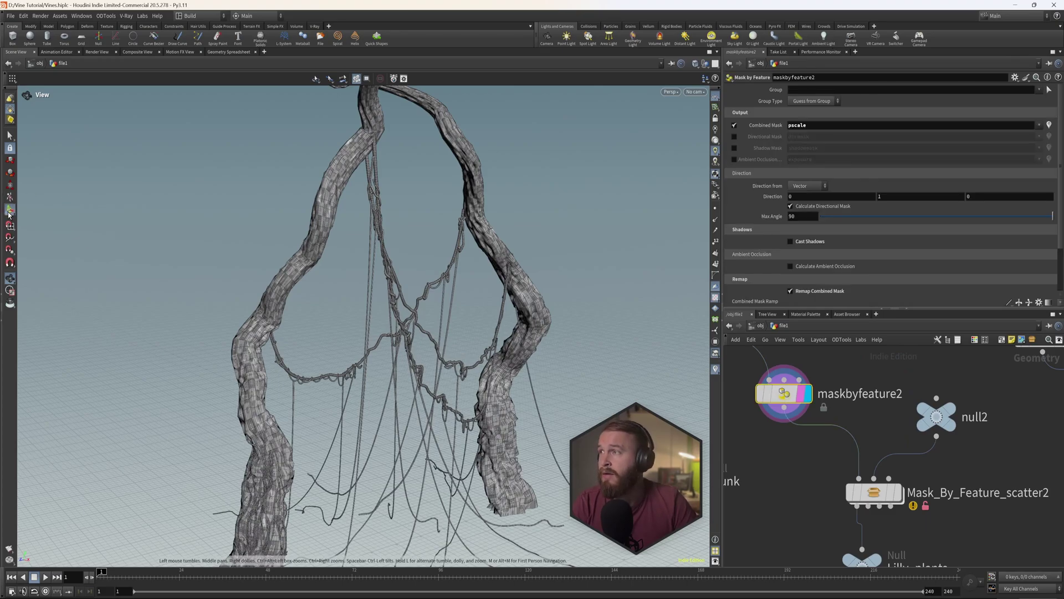
pyautogui.middleClick(778, 393)
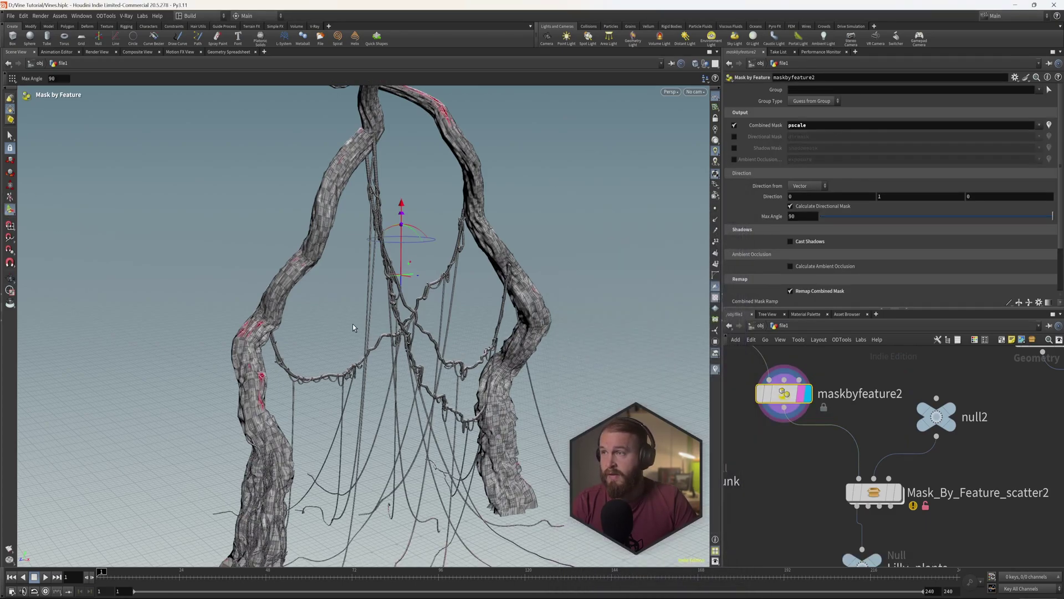
# Step: Inspect the lily scatter mask on the trunks and vines from several sides
pyautogui.keyDown('alt'); pyautogui.moveTo(348, 316); pyautogui.dragTo(623, 299); pyautogui.keyUp('alt')
pyautogui.scroll(-5, 845, 404)
pyautogui.scroll(4, 870, 471)
pyautogui.scroll(2, 887, 494)
pyautogui.moveTo(886, 493); pyautogui.dragTo(853, 482, button='middle')
pyautogui.keyDown('alt'); pyautogui.moveTo(435, 310); pyautogui.dragTo(332, 330); pyautogui.keyUp('alt')
pyautogui.scroll(-5, 829, 478)
pyautogui.scroll(5, 898, 427)
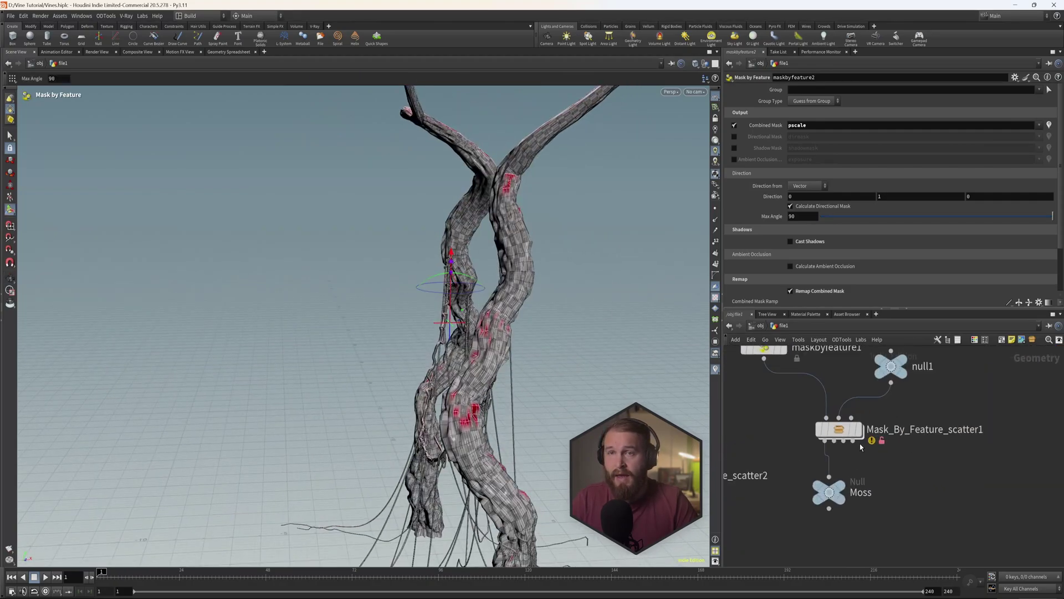
# Step: Display the maskbyfeature1 node feeding the moss scatter and inspect its mask and direction settings
pyautogui.click(830, 367)
pyautogui.click(812, 367)
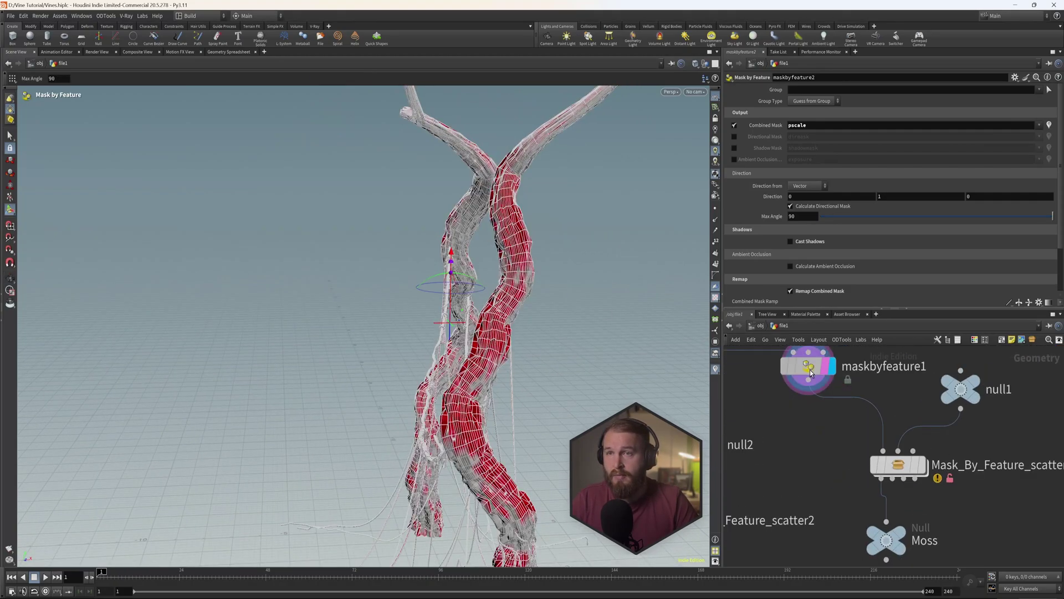
pyautogui.keyDown('alt'); pyautogui.moveTo(600, 332); pyautogui.dragTo(497, 361); pyautogui.keyUp('alt')
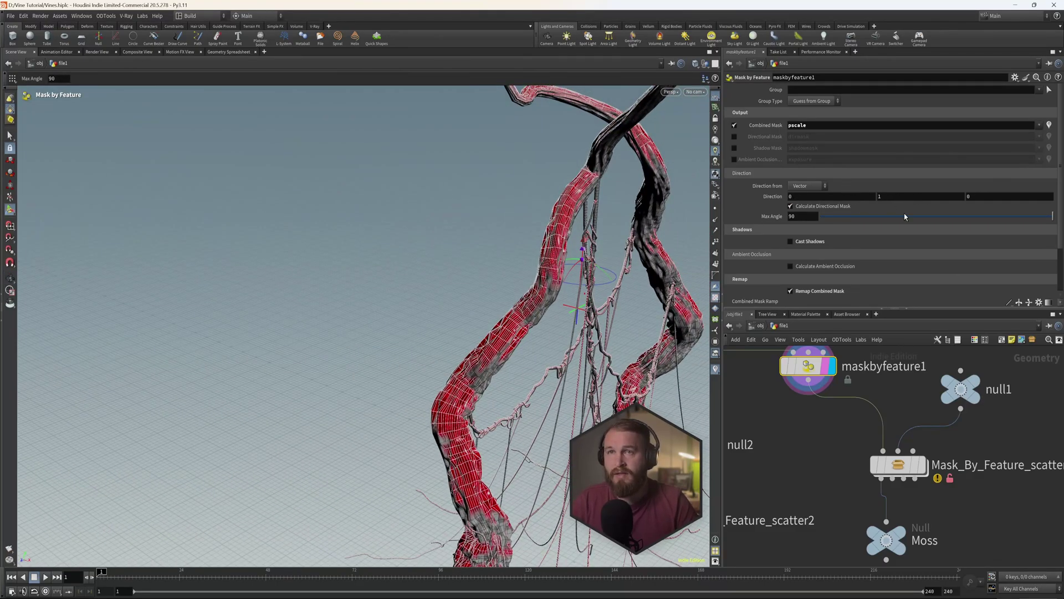
# Step: Display the Mask_By_Feature_scatter1 node above the Moss null and show its scale settings
pyautogui.click(898, 465)
pyautogui.moveTo(989, 477); pyautogui.dragTo(903, 433, button='middle')
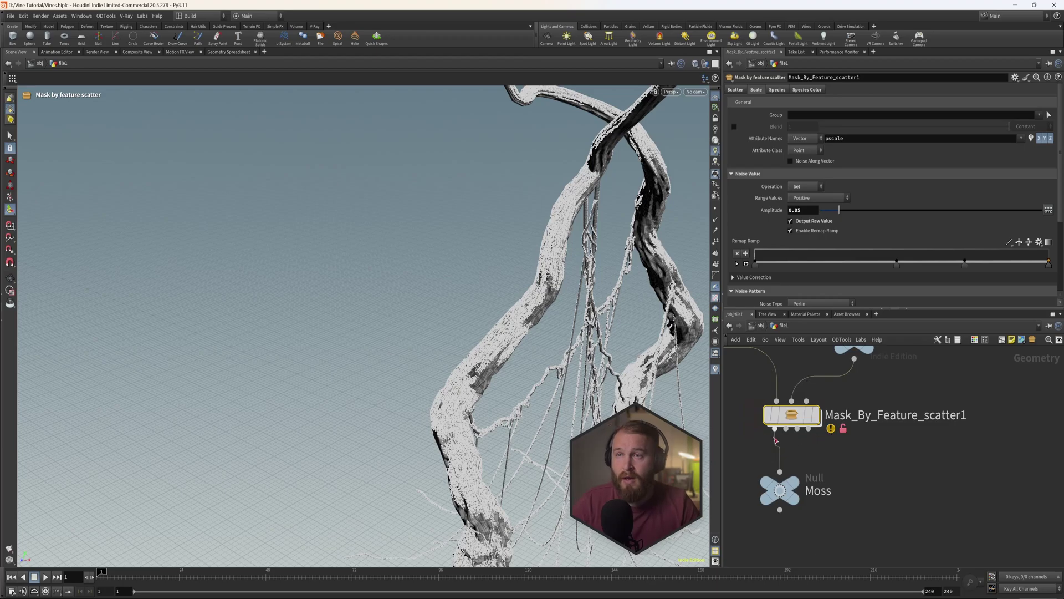
pyautogui.click(810, 463)
pyautogui.scroll(-5, 884, 473)
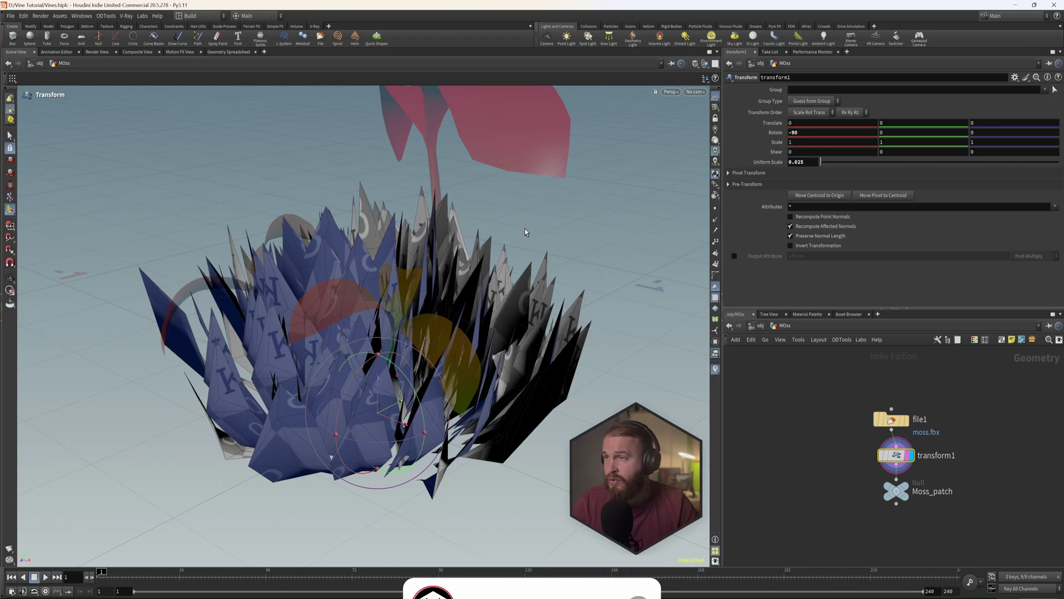
# Step: Go up from the MOss network to the object level and examine the Lilly_of_vally_plant model
pyautogui.click(766, 326)
pyautogui.doubleClick(942, 412)
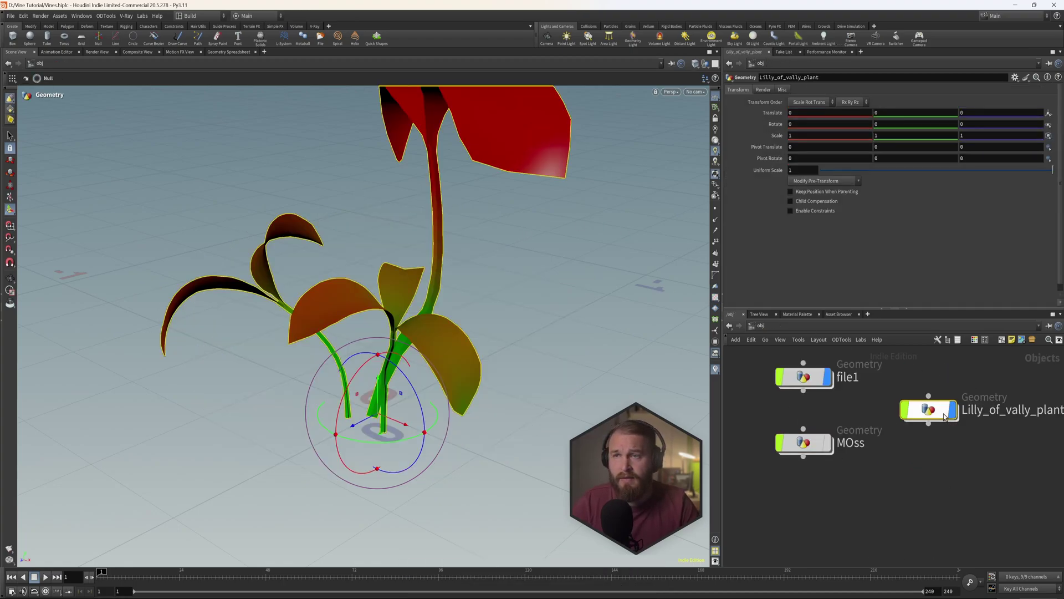
pyautogui.keyDown('alt'); pyautogui.moveTo(468, 340); pyautogui.dragTo(401, 304, button='right'); pyautogui.keyUp('alt')
pyautogui.keyDown('alt'); pyautogui.moveTo(402, 305); pyautogui.dragTo(488, 277); pyautogui.keyUp('alt')
pyautogui.click(764, 328)
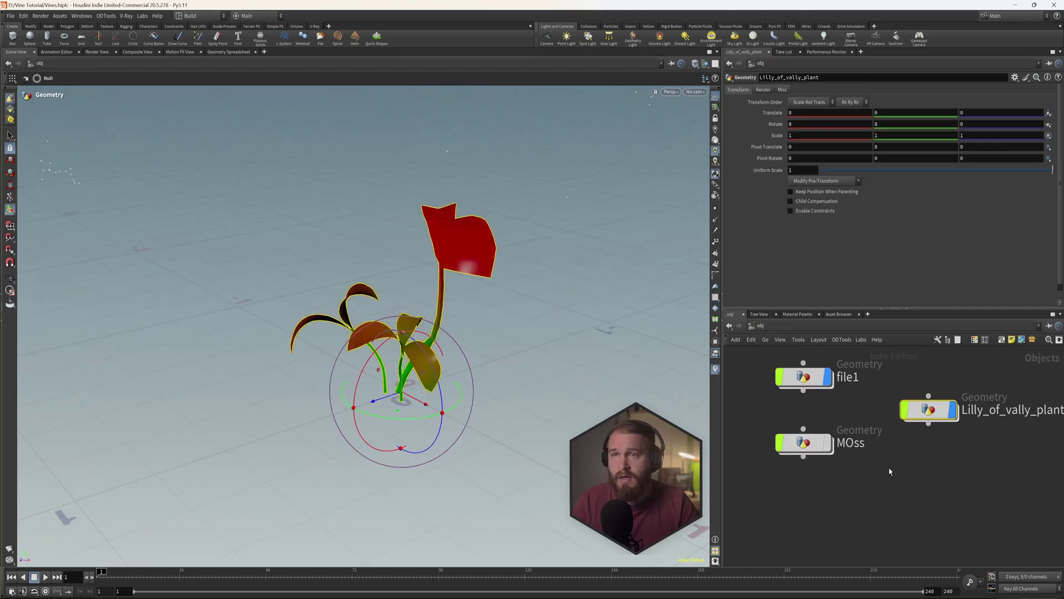
# Step: Point the network editor to the stage context and switch the workspace to the Solaris desktop
pyautogui.click(764, 327)
pyautogui.click(774, 396)
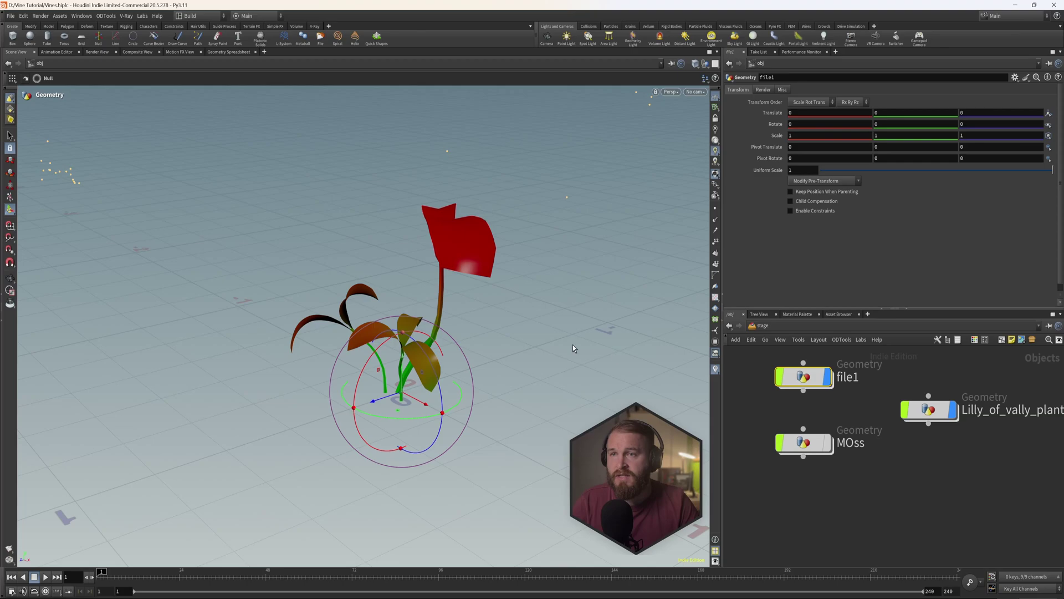
pyautogui.click(199, 16)
pyautogui.click(205, 113)
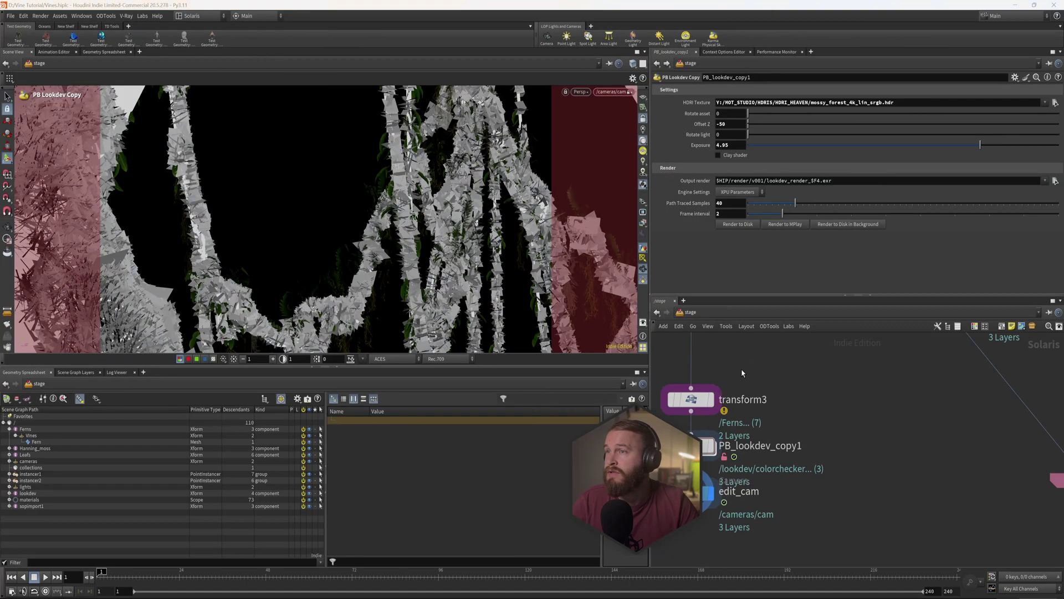
# Step: Display the Ferns SOP Import node and show its /obj/file1/Ferns source path
pyautogui.scroll(5, 769, 413)
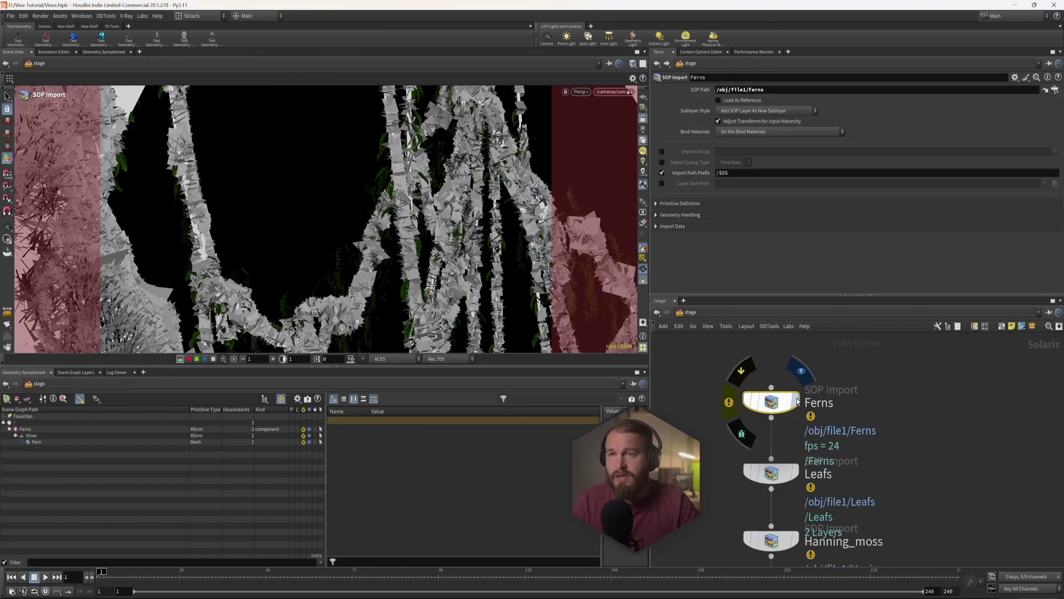
pyautogui.click(794, 401)
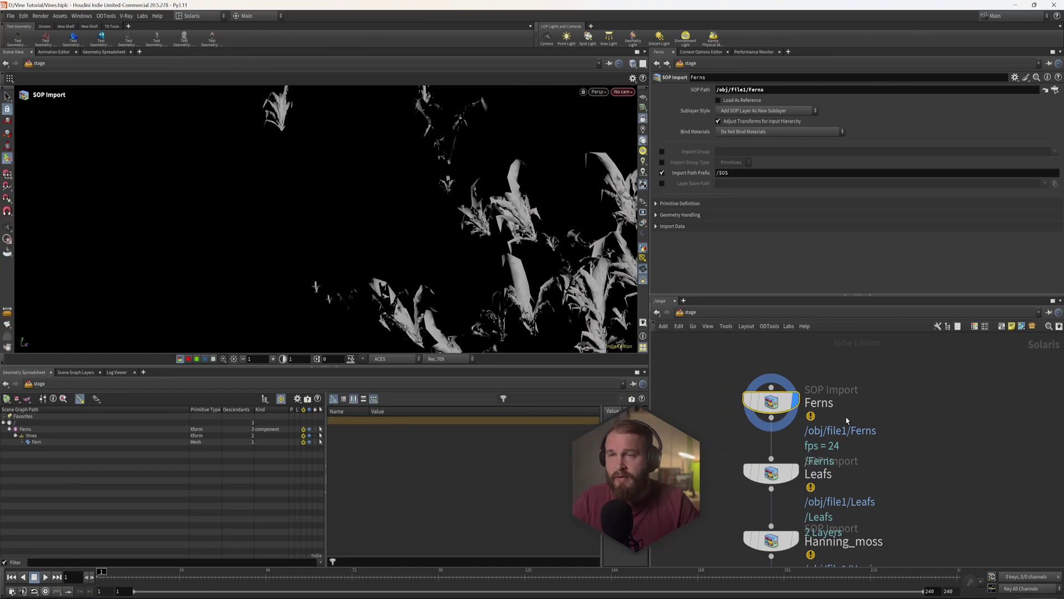
pyautogui.scroll(-2, 762, 417)
pyautogui.moveTo(776, 410)
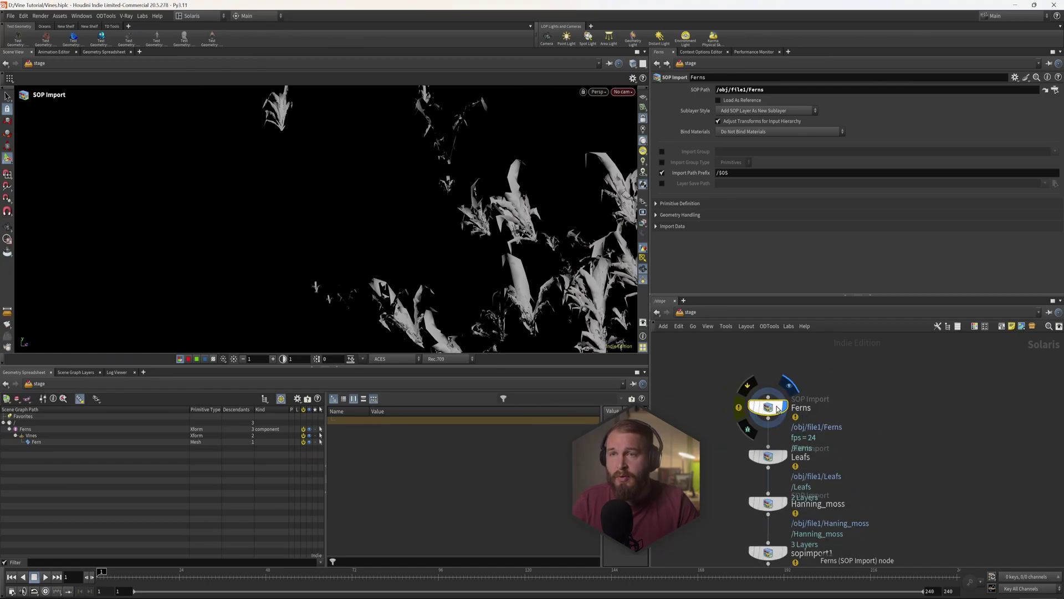
pyautogui.scroll(-2, 777, 409)
pyautogui.scroll(4, 781, 446)
# Step: Display the Leafs, Hanning_moss and trunk SOP Import nodes one after another
pyautogui.click(776, 430)
pyautogui.scroll(-2, 774, 393)
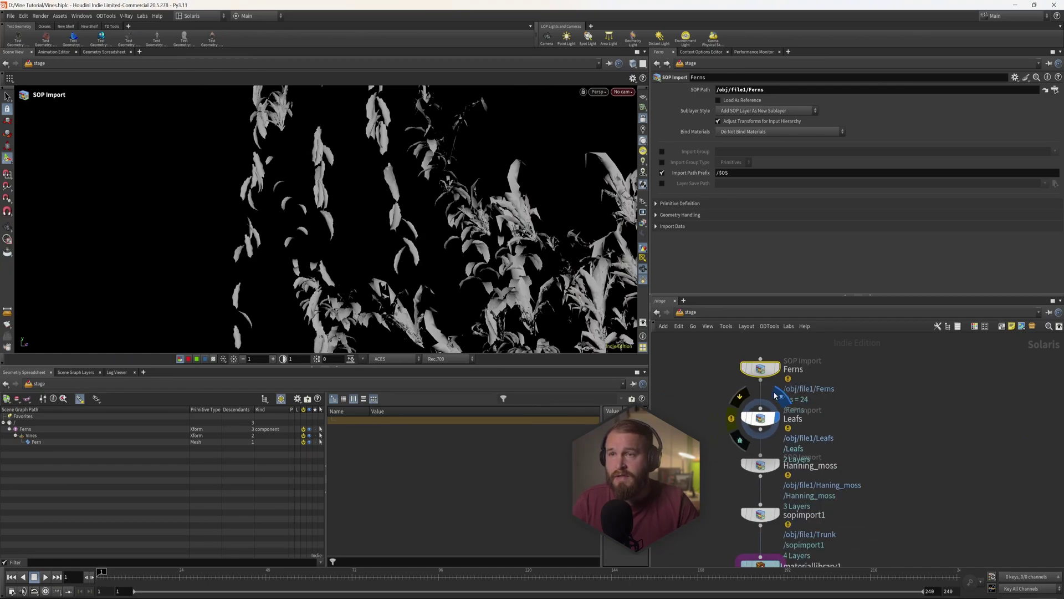
pyautogui.scroll(2, 776, 394)
pyautogui.click(777, 392)
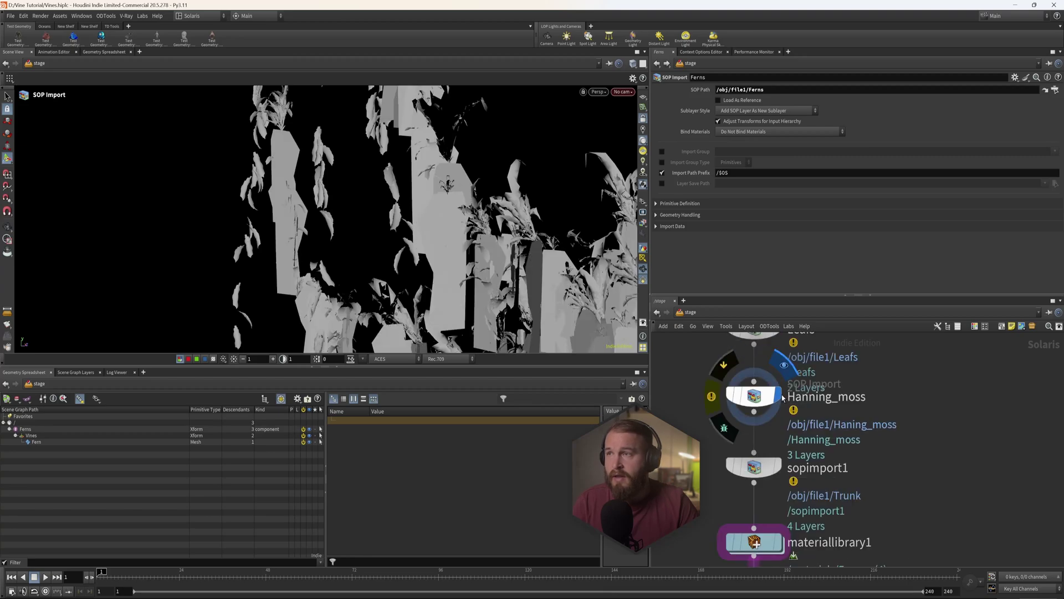
pyautogui.click(780, 464)
pyautogui.scroll(-2, 779, 460)
pyautogui.scroll(3, 787, 388)
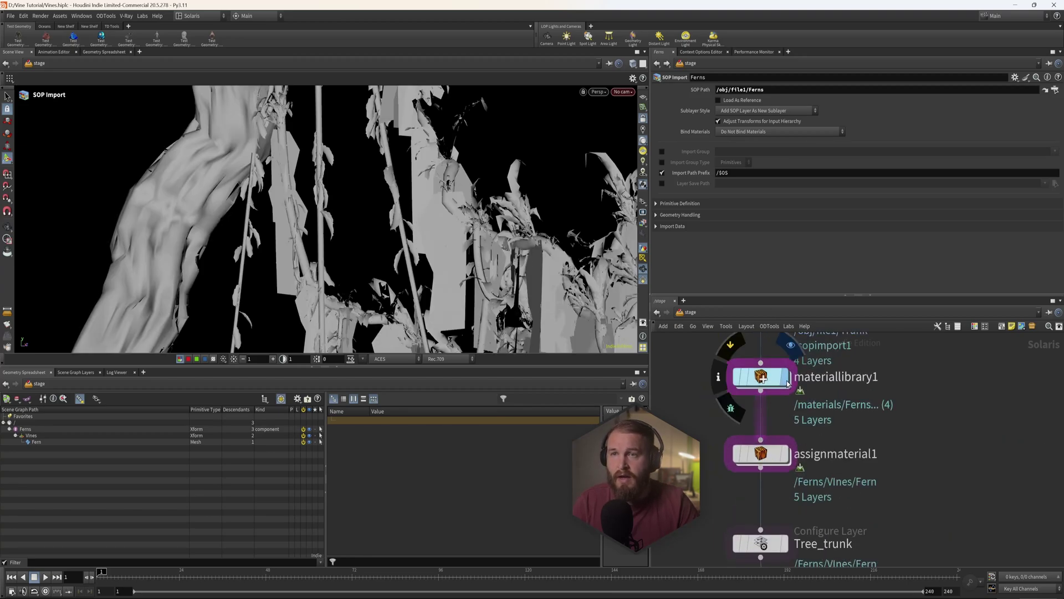
# Step: Display materiallibrary1, enter it and tidy up the positions of its material subnetworks
pyautogui.click(768, 378)
pyautogui.doubleClick(768, 377)
pyautogui.moveTo(907, 385); pyautogui.dragTo(899, 377)
pyautogui.moveTo(912, 442); pyautogui.dragTo(885, 434)
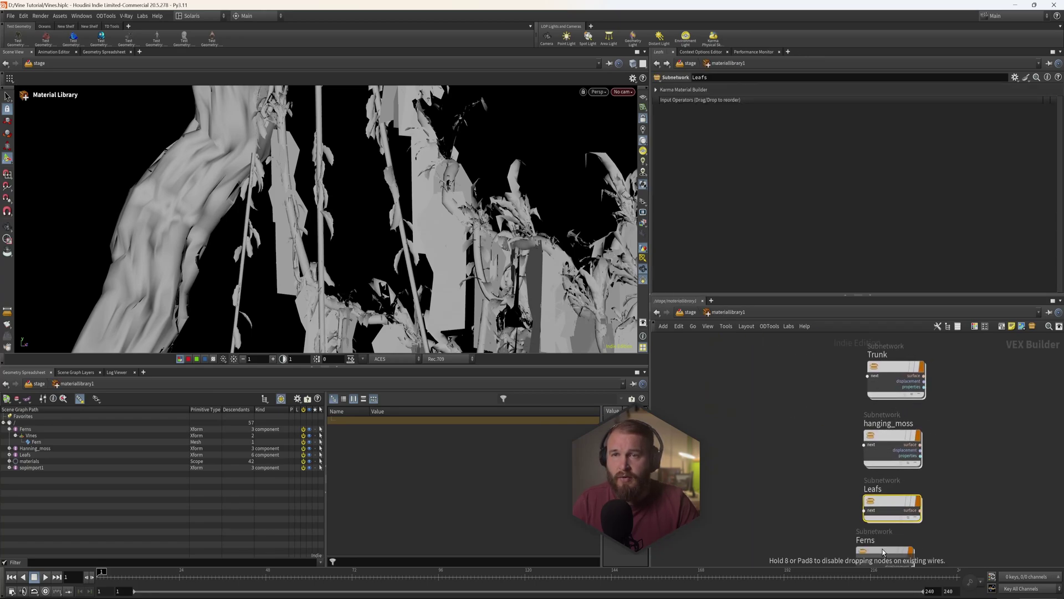
pyautogui.scroll(-3, 790, 388)
pyautogui.scroll(3, 814, 388)
pyautogui.moveTo(829, 365); pyautogui.dragTo(825, 365)
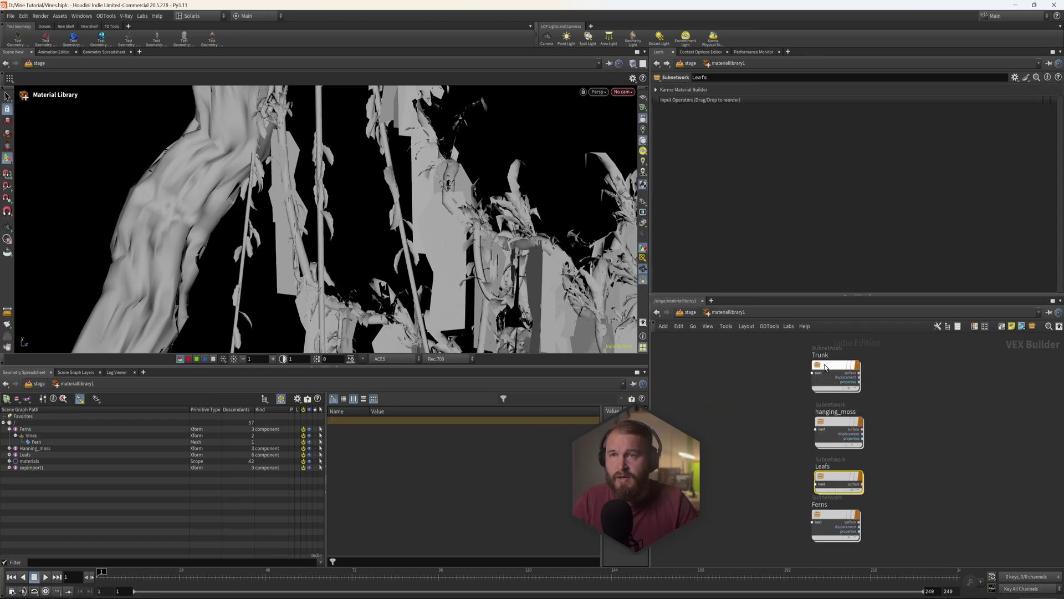
# Step: Enter the Trunk material and show the texture scale settings of its usdtransform2d1 node
pyautogui.doubleClick(824, 364)
pyautogui.moveTo(837, 369)
pyautogui.scroll(3, 743, 409)
pyautogui.click(670, 410)
pyautogui.scroll(2, 701, 458)
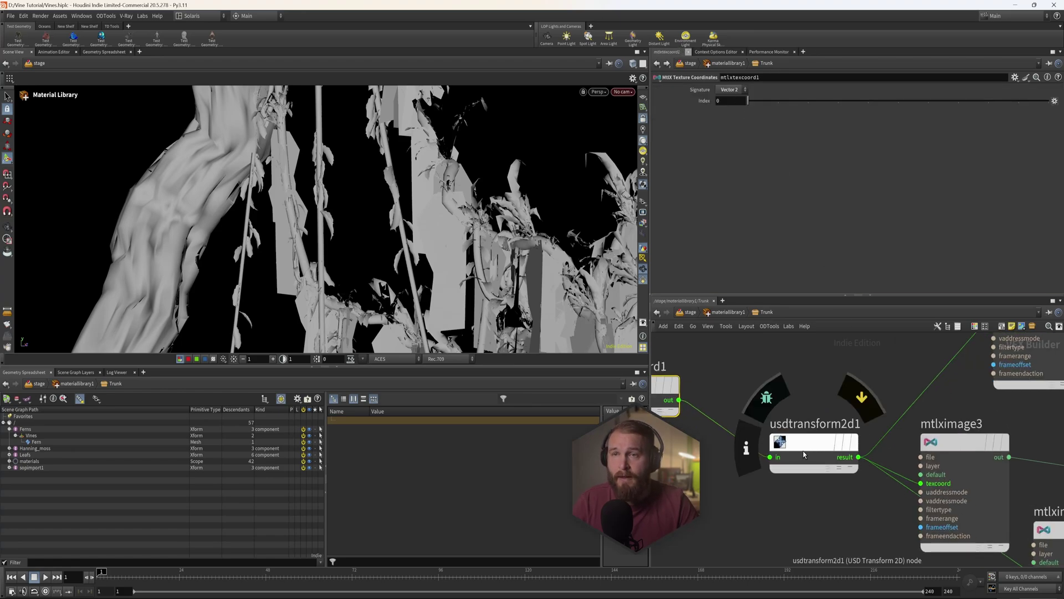
pyautogui.moveTo(796, 437)
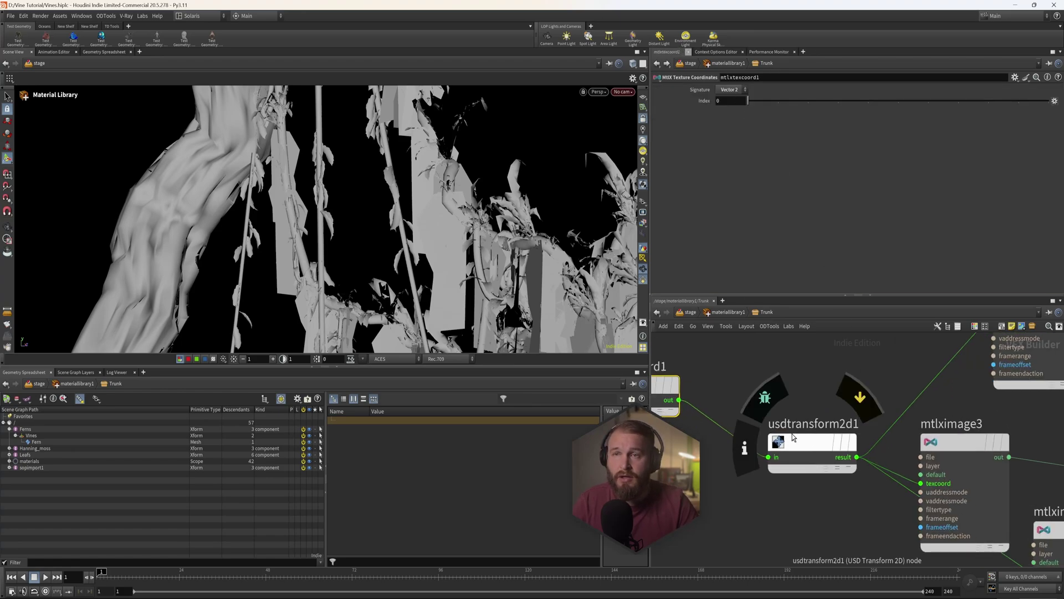
pyautogui.click(817, 452)
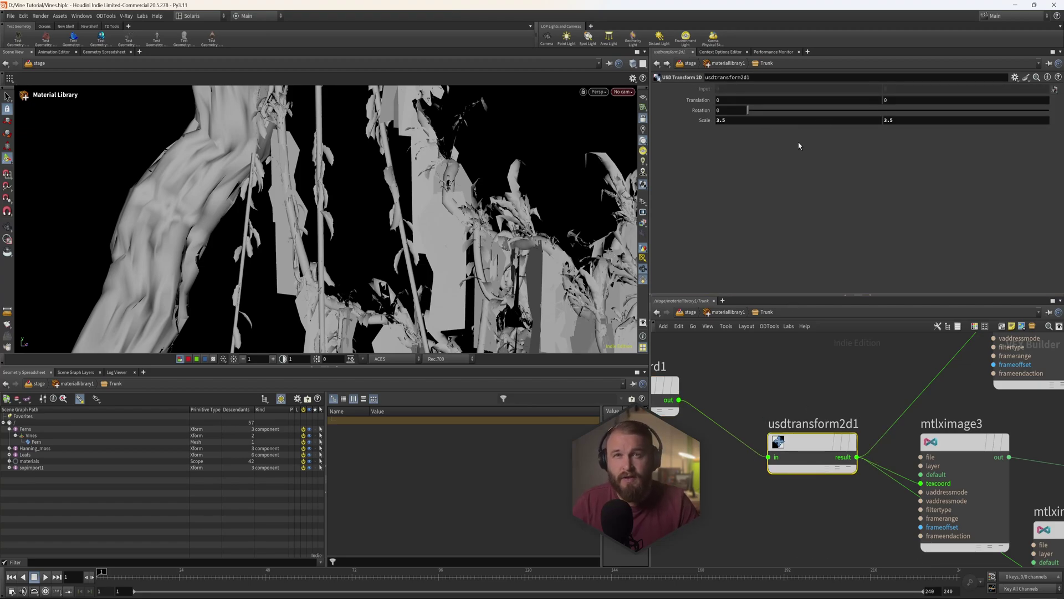
# Step: Show the settings of the mtlximage1 node that loads Trunk.png and move the node closer to the other image nodes
pyautogui.scroll(-3, 848, 366)
pyautogui.scroll(2, 849, 366)
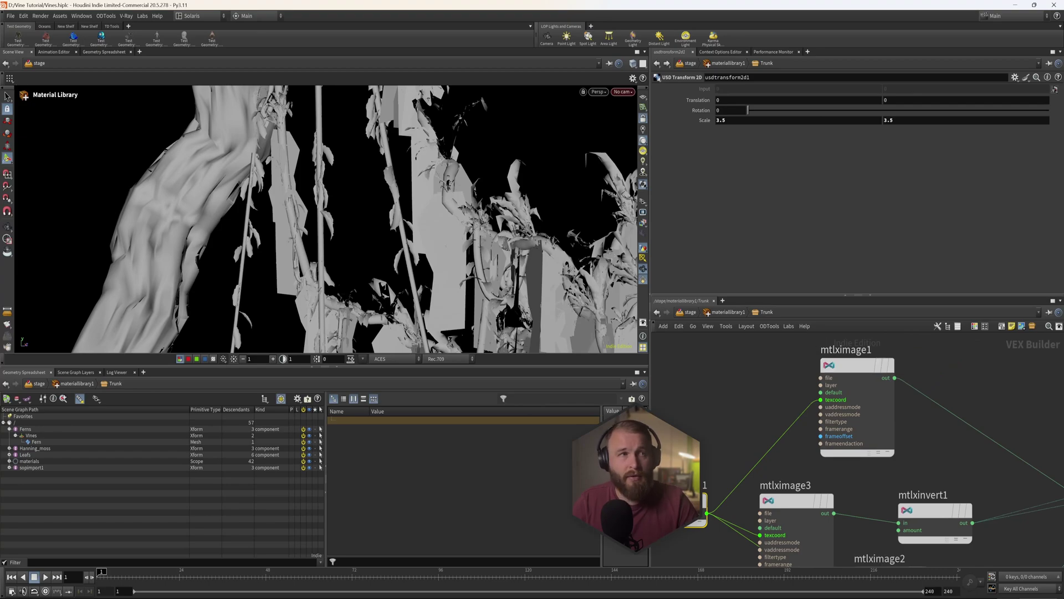
pyautogui.scroll(-2, 843, 374)
pyautogui.scroll(2, 843, 374)
pyautogui.click(843, 372)
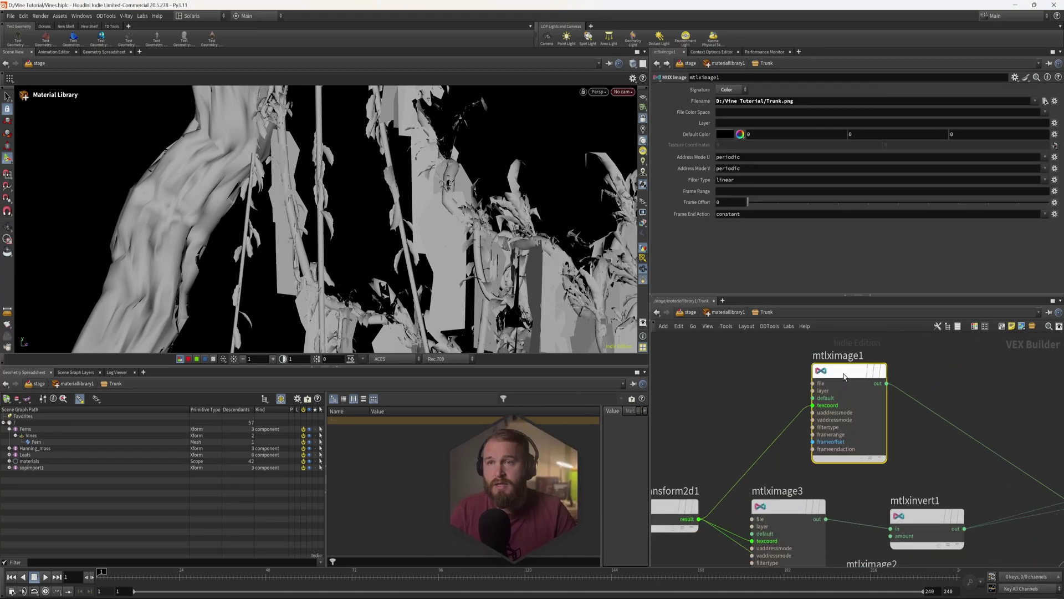
pyautogui.moveTo(849, 371); pyautogui.dragTo(798, 364)
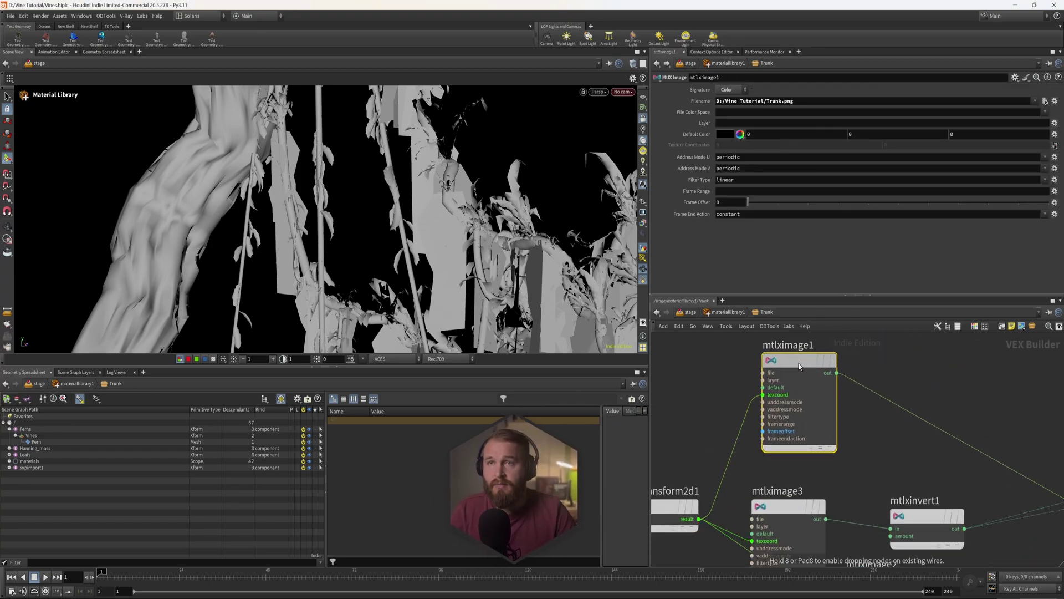
# Step: Align the Trunk material's image nodes in one column and reposition the mtlxnormalmap1 node
pyautogui.scroll(-3, 800, 363)
pyautogui.scroll(2, 854, 529)
pyautogui.moveTo(765, 400); pyautogui.dragTo(774, 384)
pyautogui.moveTo(847, 460); pyautogui.dragTo(780, 481)
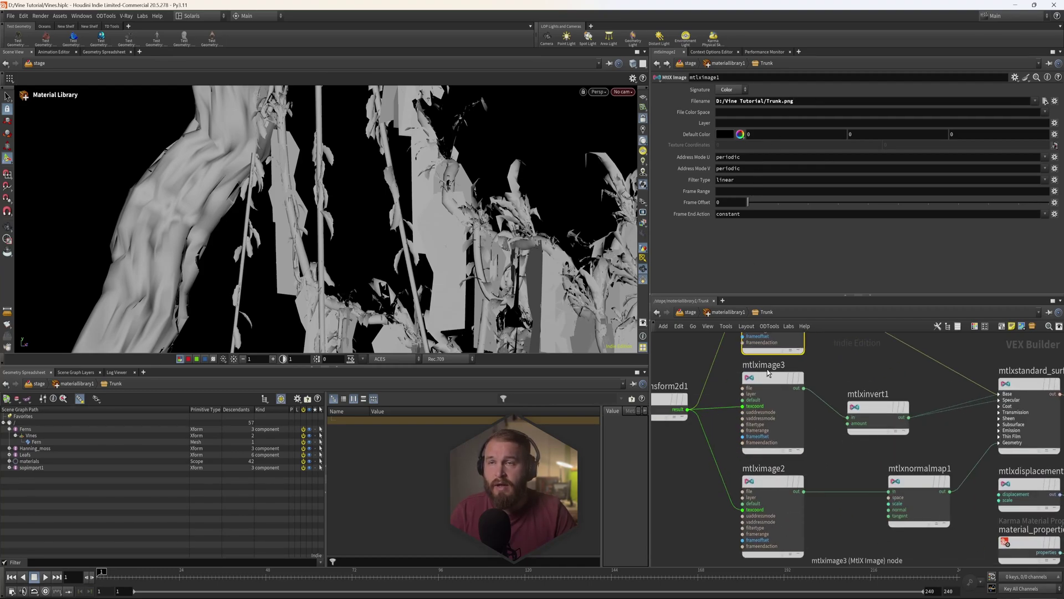
pyautogui.moveTo(919, 490); pyautogui.dragTo(892, 490)
# Step: Show the base and specular settings of the Trunk material's mtlxstandard_surface node, and return to the material library
pyautogui.moveTo(975, 421); pyautogui.dragTo(751, 452, button='middle')
pyautogui.scroll(-1, 751, 452)
pyautogui.click(799, 416)
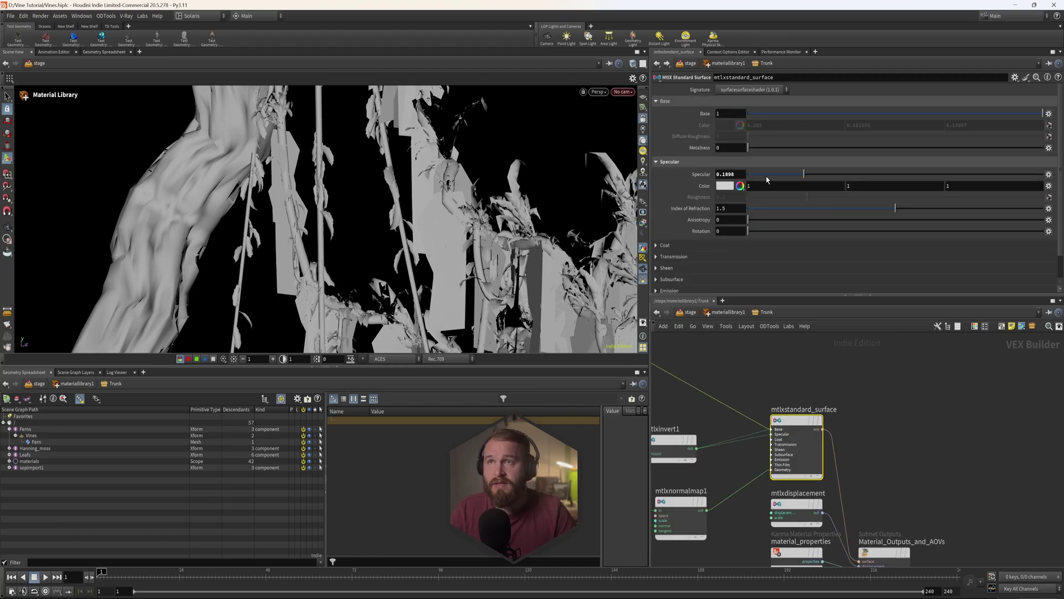
pyautogui.scroll(-3, 769, 336)
pyautogui.click(735, 314)
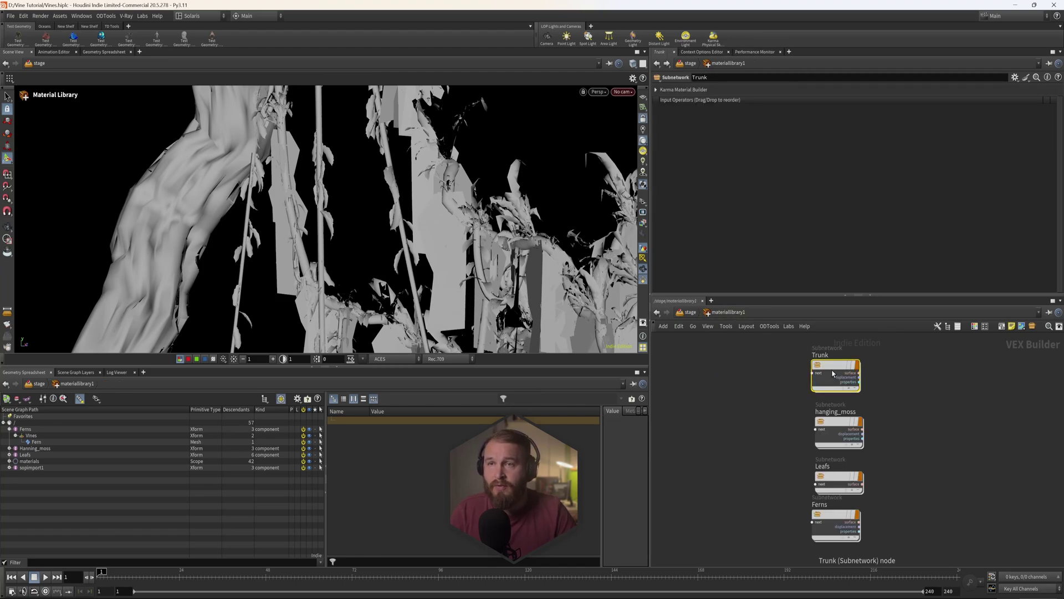
# Step: Look inside the hanging_moss and Ferns materials in turn, returning to the material library after each
pyautogui.doubleClick(839, 427)
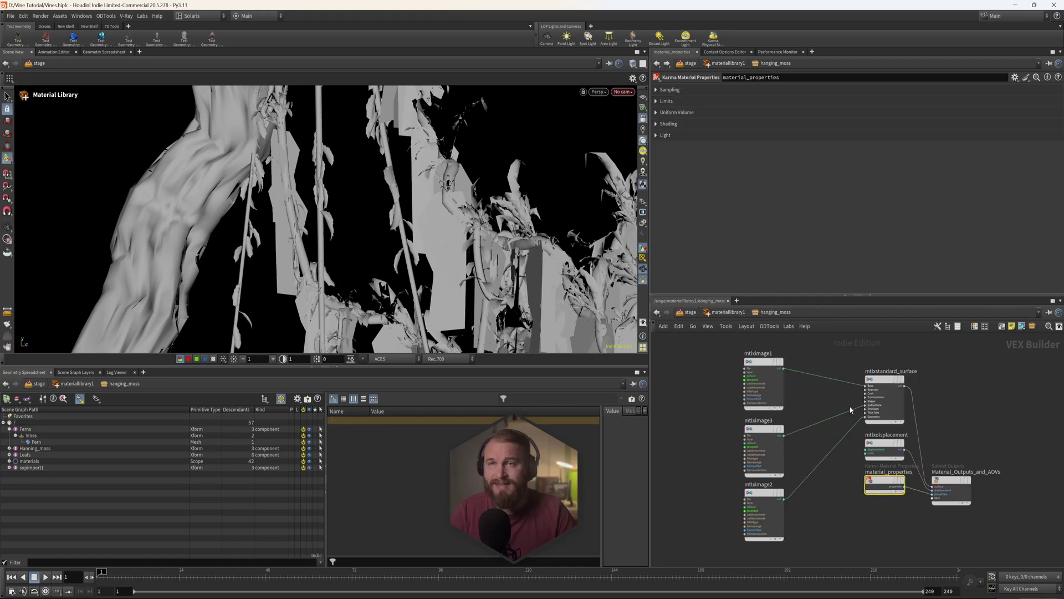
pyautogui.click(728, 312)
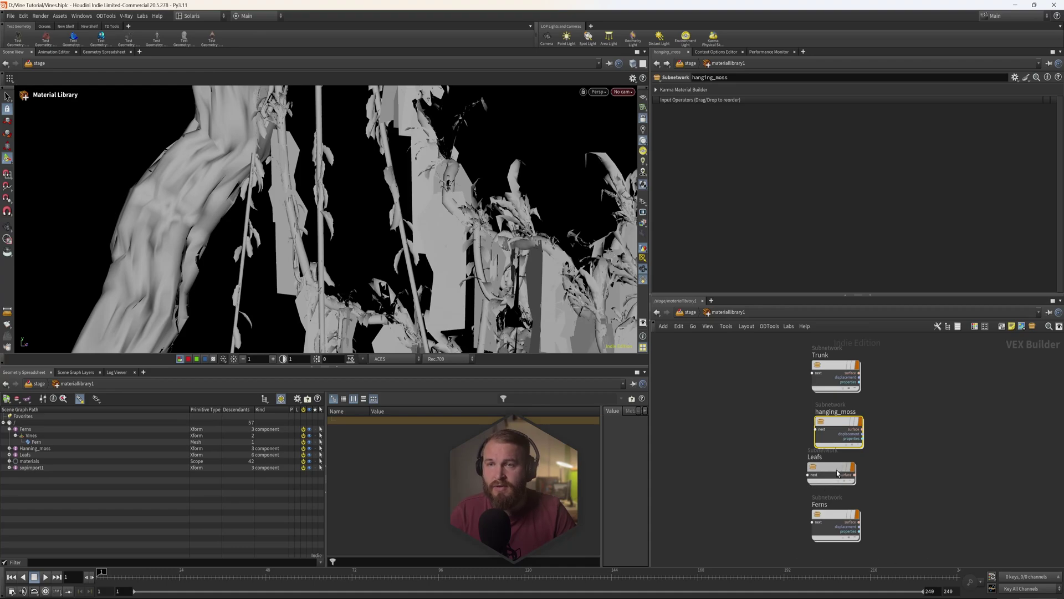
pyautogui.doubleClick(837, 523)
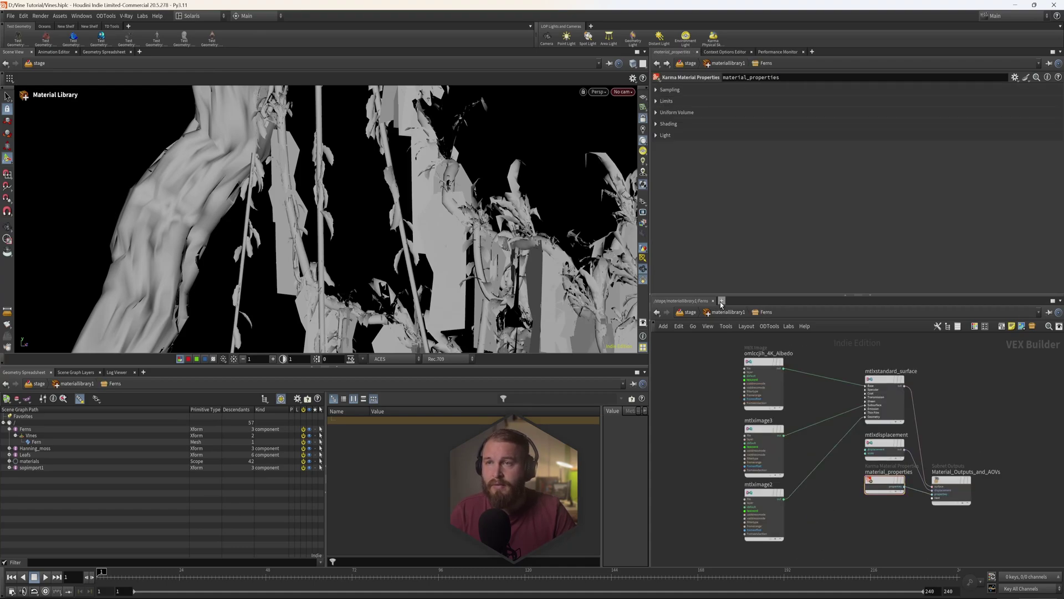
pyautogui.click(721, 313)
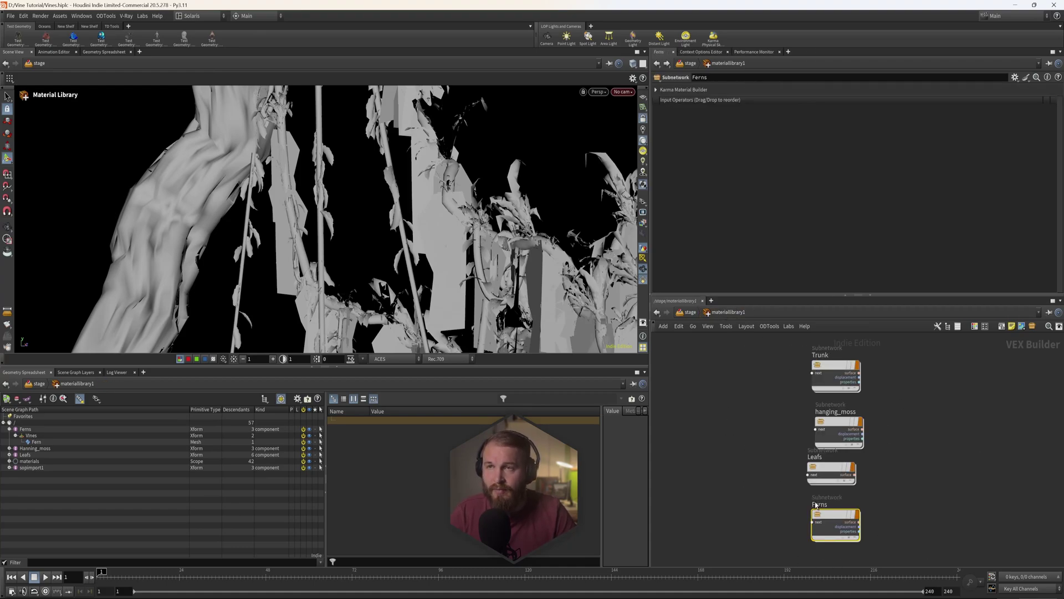
# Step: Return to the stage level, show the material assignments of assignmaterial1 and collapse the Ferns branch in the scene graph
pyautogui.click(677, 310)
pyautogui.click(789, 411)
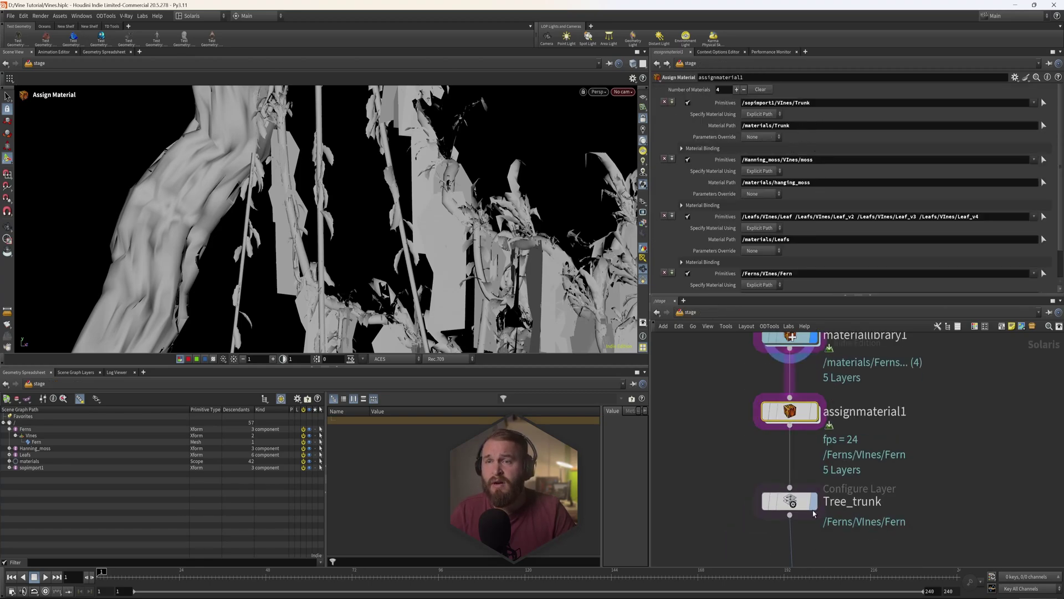
pyautogui.click(9, 429)
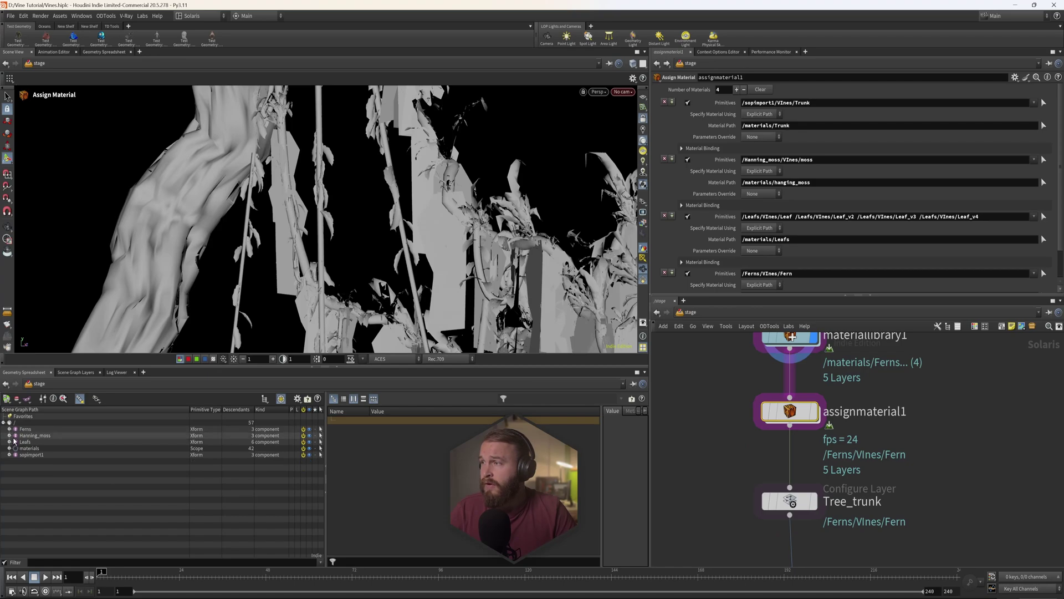
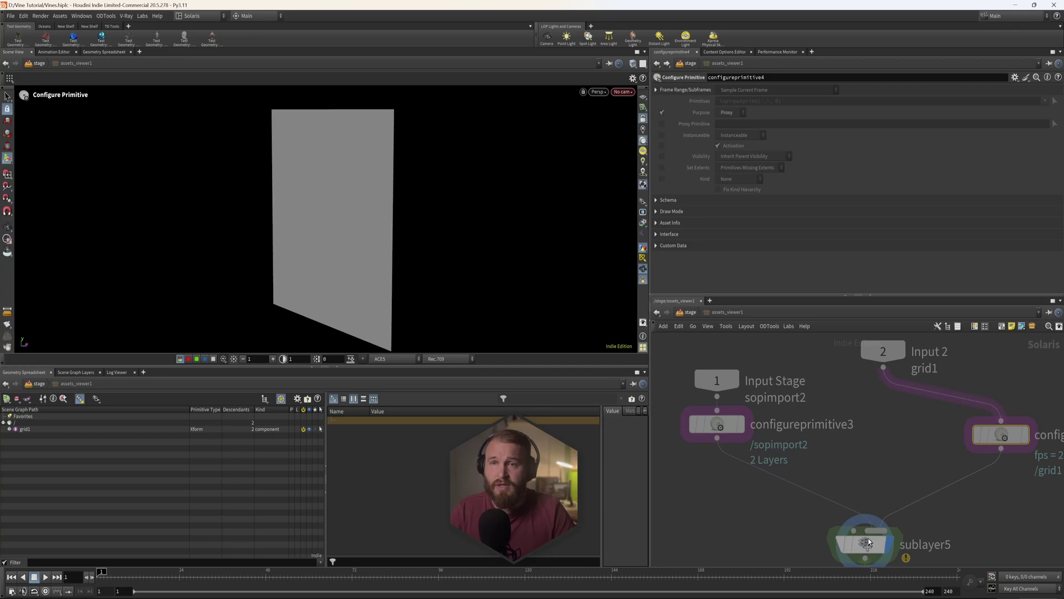
# Step: Return to the stage level and display the transform1 node with its transform parameters
pyautogui.click(690, 311)
pyautogui.scroll(3, 821, 395)
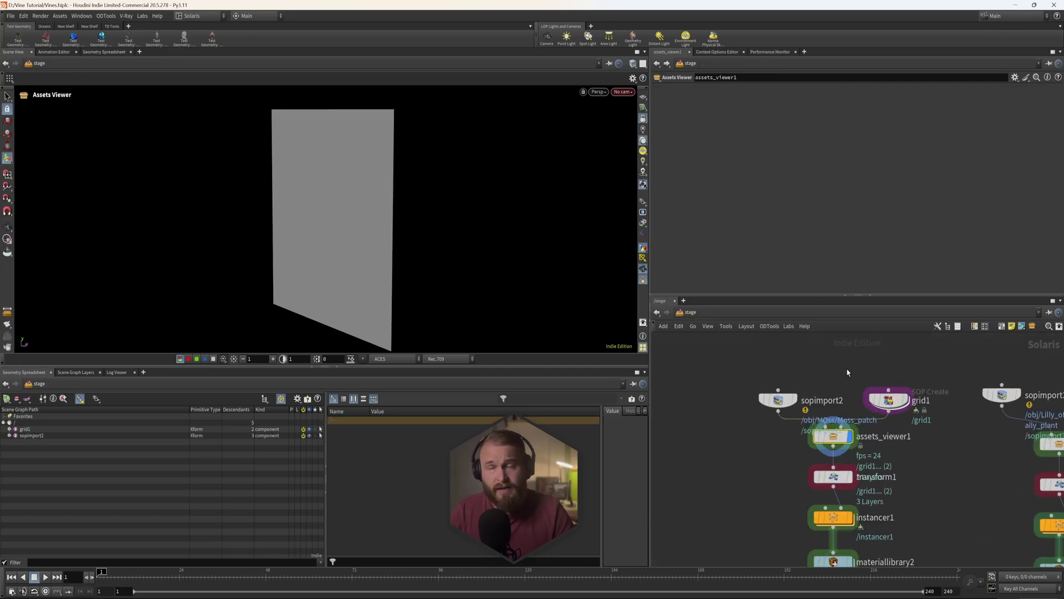
pyautogui.scroll(2, 886, 494)
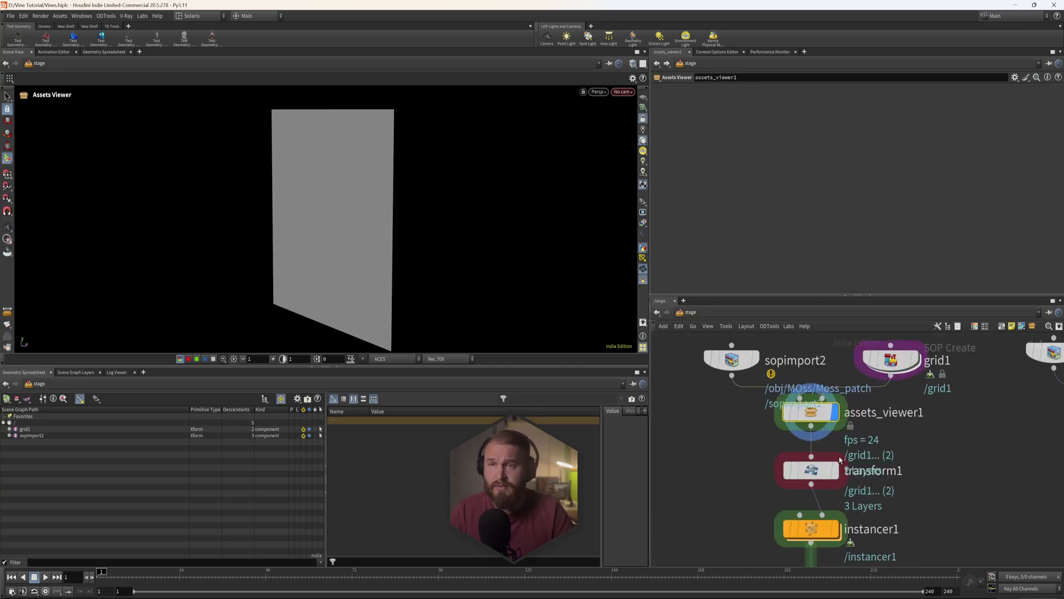
pyautogui.click(834, 470)
pyautogui.click(811, 469)
pyautogui.moveTo(834, 562); pyautogui.dragTo(807, 437, button='middle')
pyautogui.scroll(-1, 807, 438)
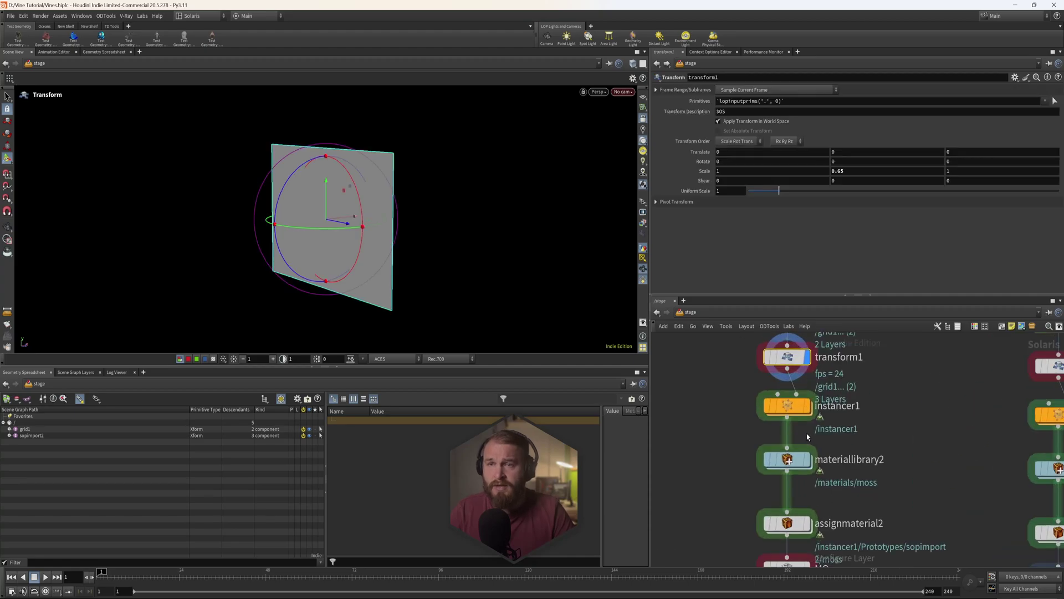
# Step: Display instancer1 with its target point settings and inspect the moss instances on the vines in the viewport
pyautogui.scroll(1, 801, 416)
pyautogui.click(806, 405)
pyautogui.click(787, 405)
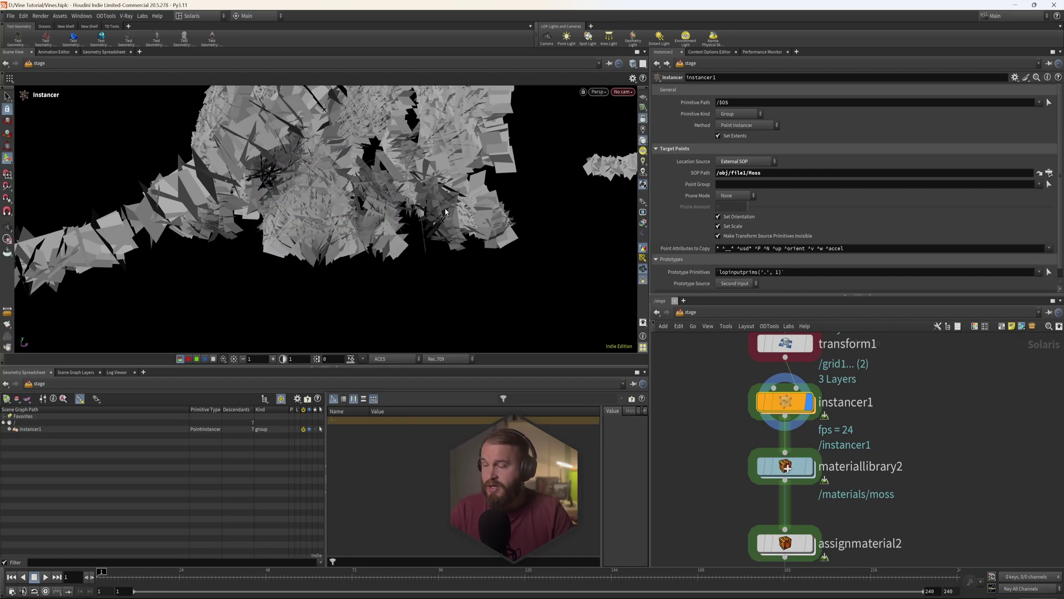
pyautogui.hotkey('space', 'g')
pyautogui.moveTo(344, 271); pyautogui.dragTo(331, 276)
pyautogui.scroll(5, 358, 249)
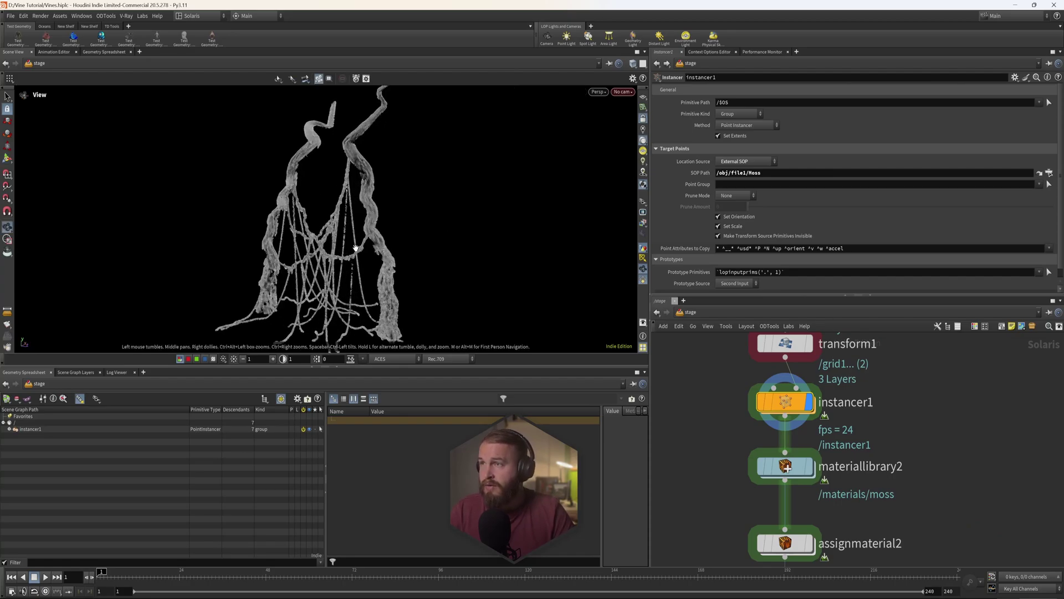
pyautogui.moveTo(362, 251); pyautogui.dragTo(510, 195, button='right')
pyautogui.moveTo(511, 195); pyautogui.dragTo(260, 173)
pyautogui.scroll(-1, 810, 465)
# Step: Open the moss material inside materiallibrary2 and space out its three image nodes in one column
pyautogui.moveTo(809, 466); pyautogui.dragTo(791, 431, button='middle')
pyautogui.click(790, 430)
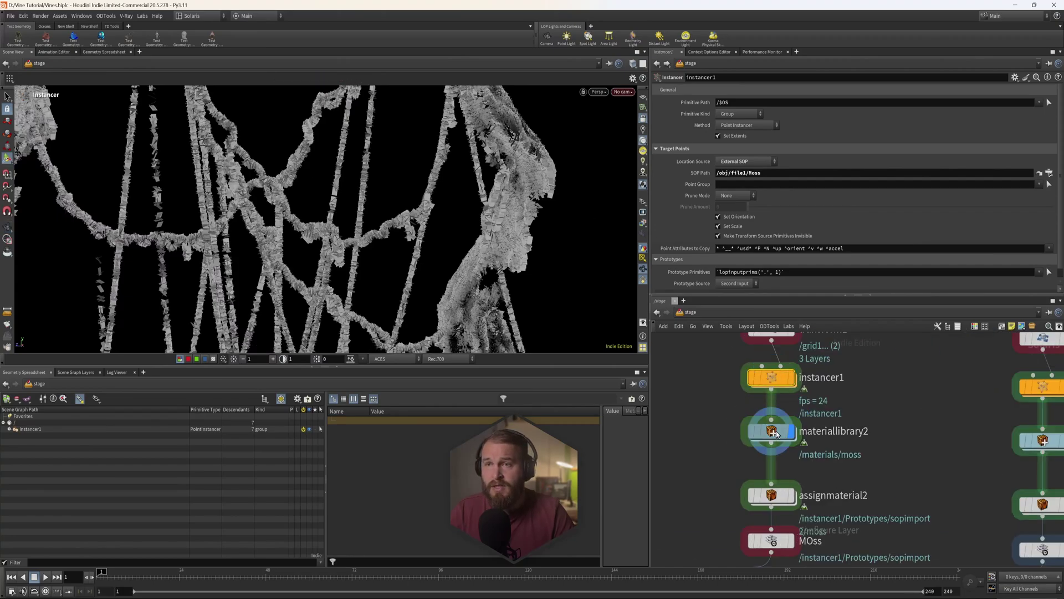
pyautogui.click(772, 430)
pyautogui.doubleClick(770, 430)
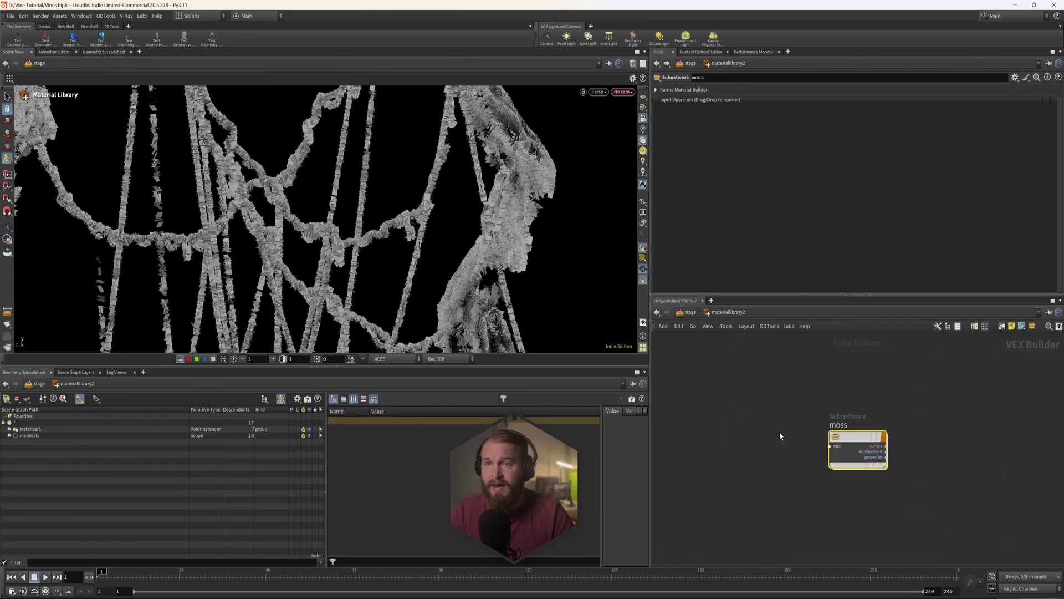
pyautogui.doubleClick(863, 445)
pyautogui.moveTo(753, 447); pyautogui.dragTo(753, 433)
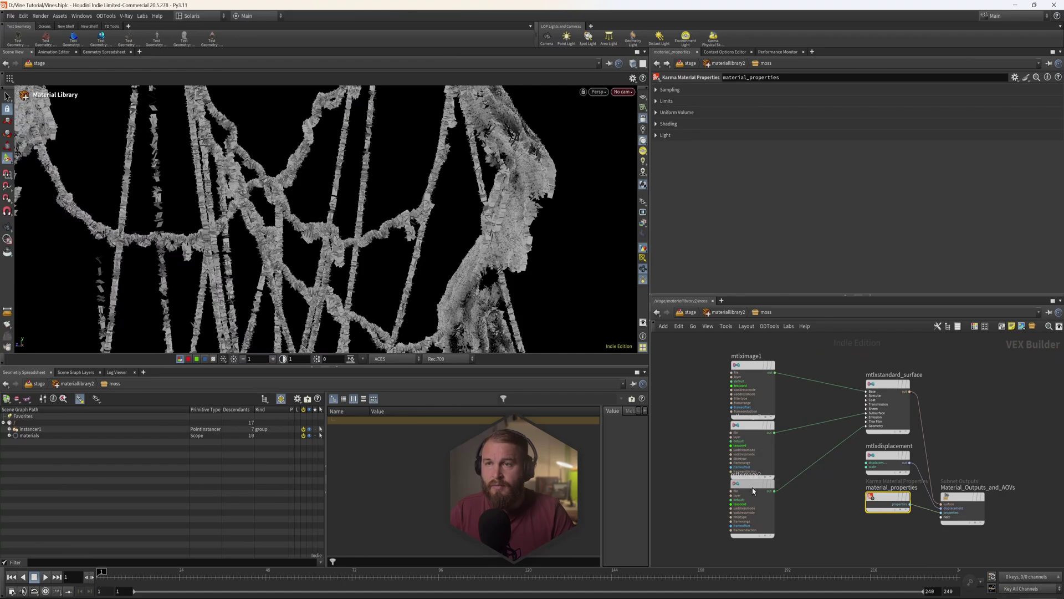
pyautogui.moveTo(753, 487); pyautogui.dragTo(756, 515)
pyautogui.moveTo(761, 443); pyautogui.dragTo(763, 461)
pyautogui.moveTo(758, 374); pyautogui.dragTo(761, 374)
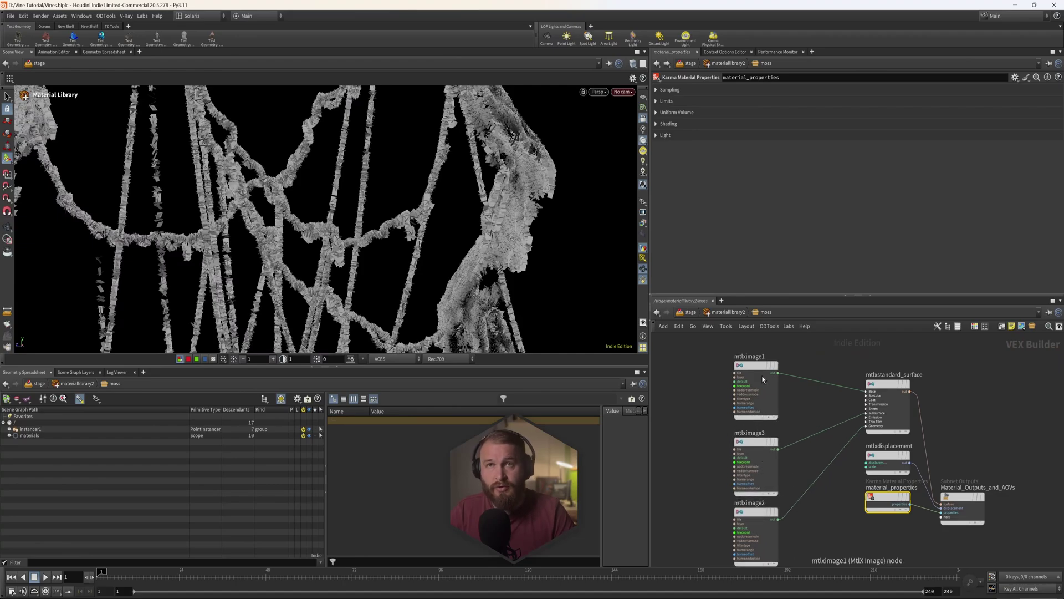
# Step: Return to the stage level and show the material assignment of assignmaterial2
pyautogui.doubleClick(894, 375)
pyautogui.press('Escape')
pyautogui.press('u')
pyautogui.press('u')
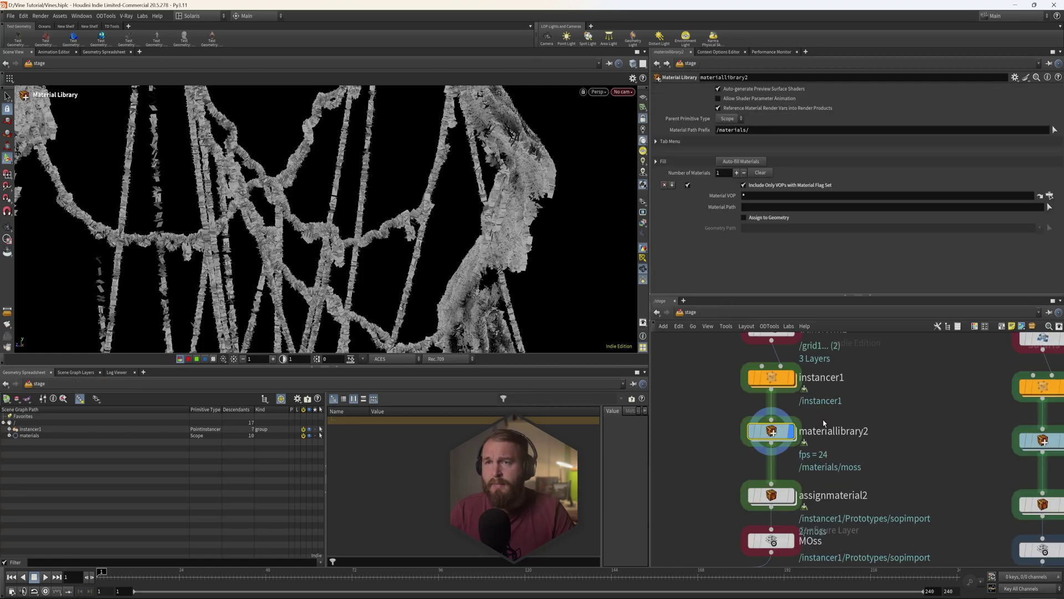
pyautogui.doubleClick(769, 498)
pyautogui.click(688, 313)
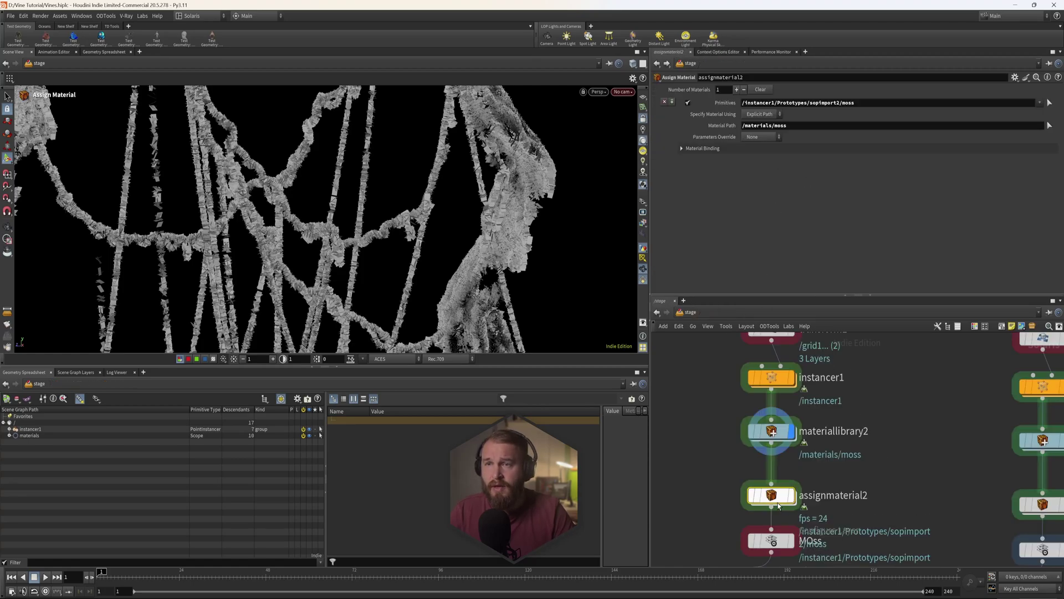
# Step: Expand instancer1 down to the moss primitive under sopimport2 in the scene graph, and show the MOss layer configuration
pyautogui.click(9, 429)
pyautogui.click(16, 435)
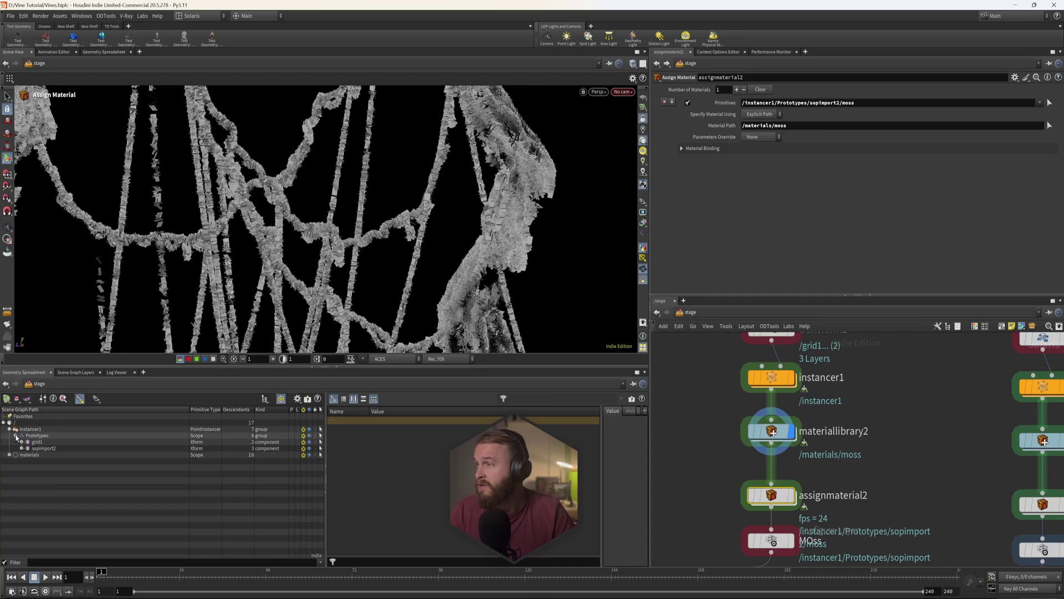
pyautogui.click(21, 447)
pyautogui.click(771, 541)
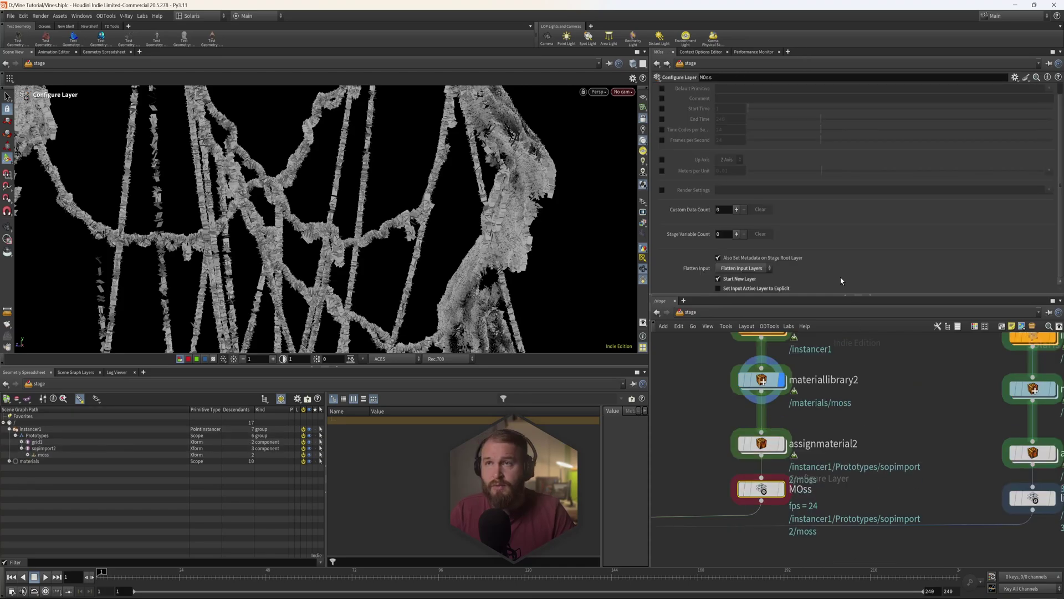
# Step: Display sopimport3 with its import settings and reposition the grid2 node beside it
pyautogui.scroll(-4, 802, 446)
pyautogui.scroll(4, 848, 455)
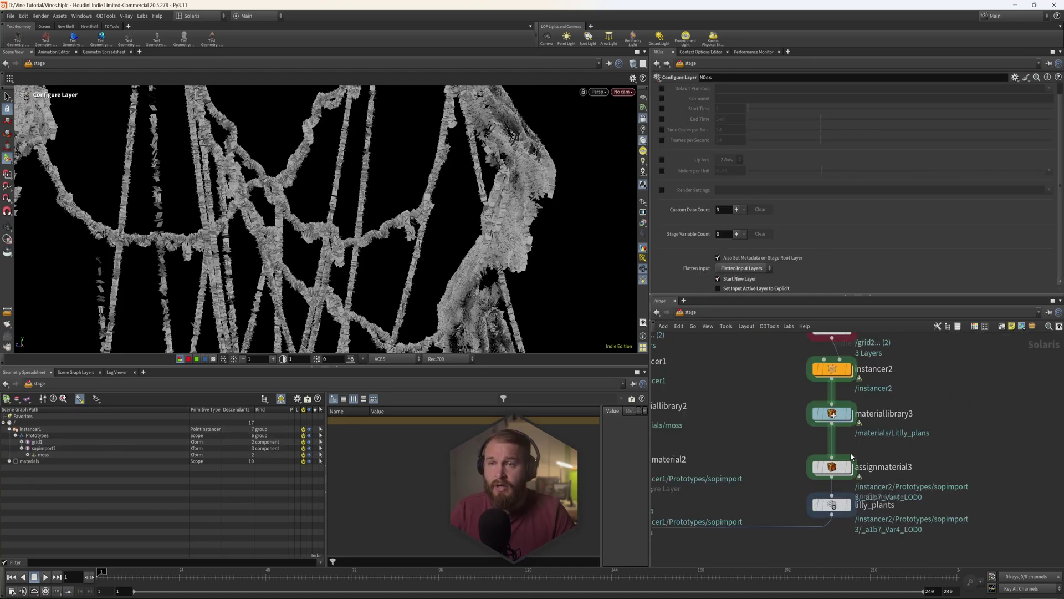
pyautogui.scroll(-4, 837, 523)
pyautogui.scroll(4, 835, 415)
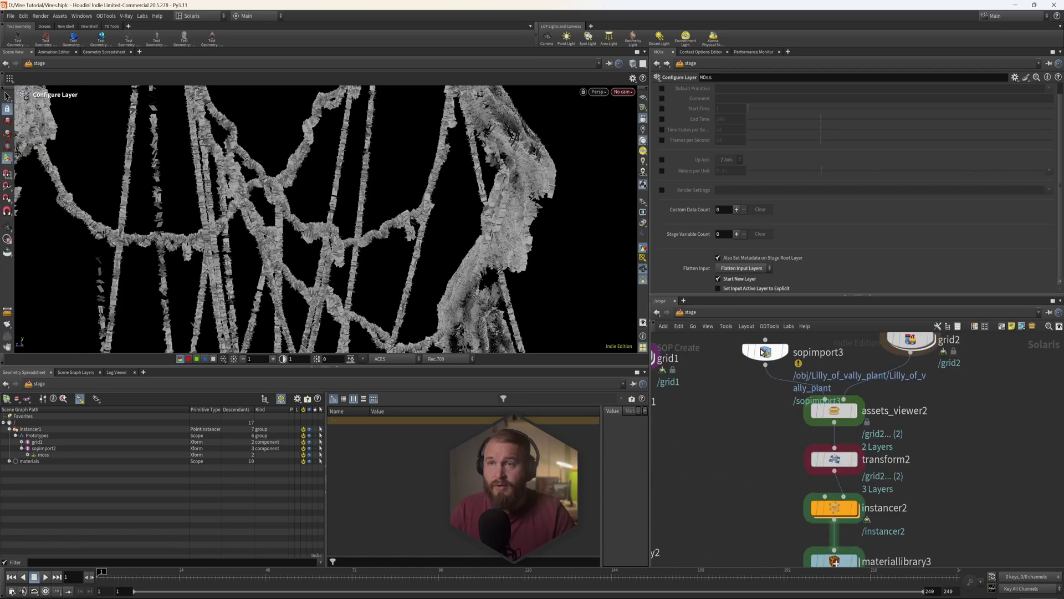
pyautogui.click(787, 355)
pyautogui.click(787, 353)
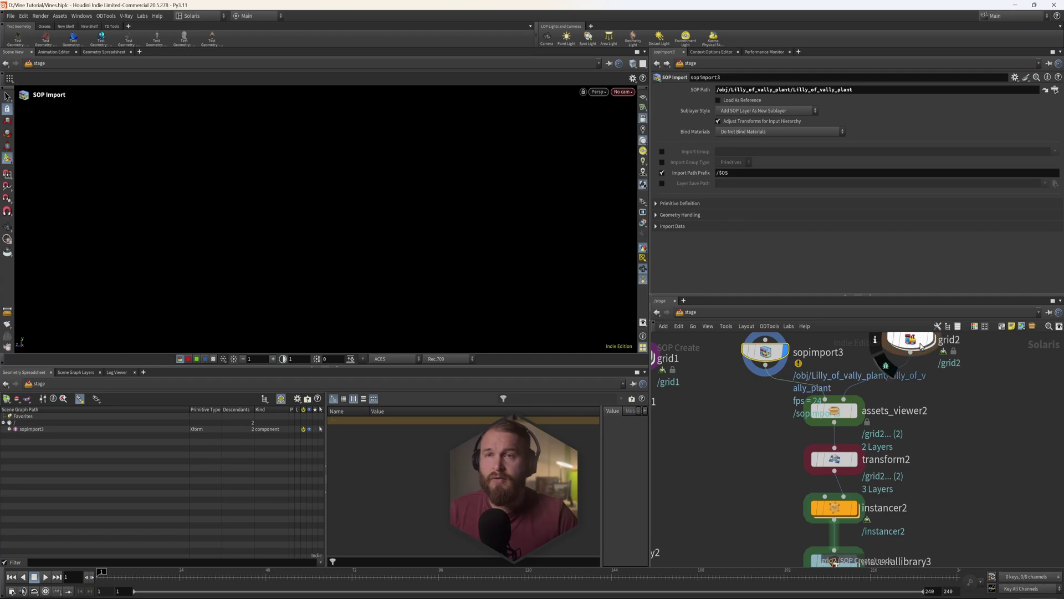
pyautogui.moveTo(930, 341); pyautogui.dragTo(923, 354)
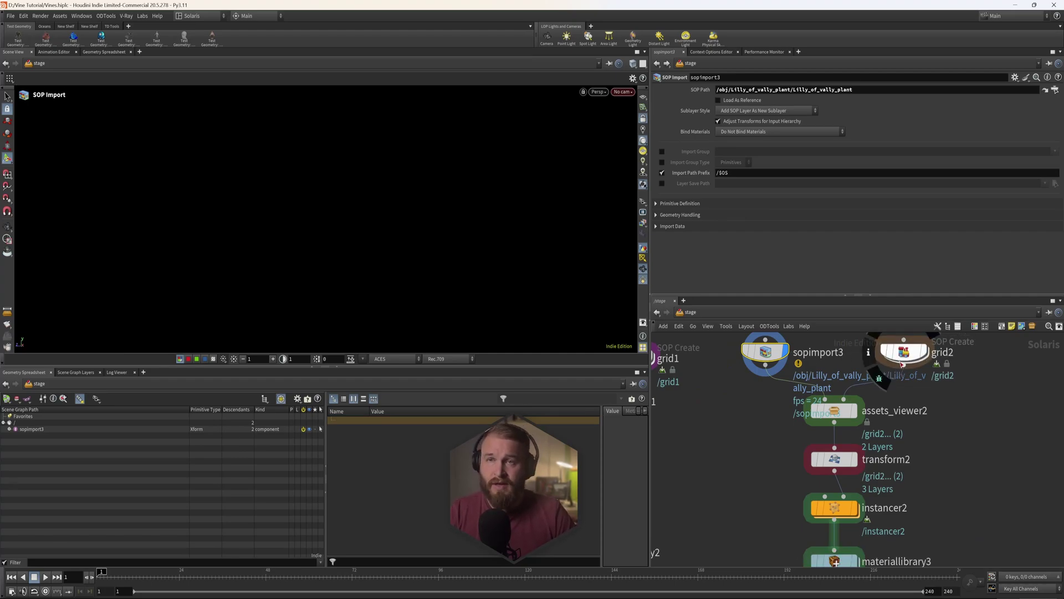
# Step: Select assets_viewer2, and display instancer2 with its target point settings
pyautogui.click(838, 411)
pyautogui.scroll(-2, 837, 448)
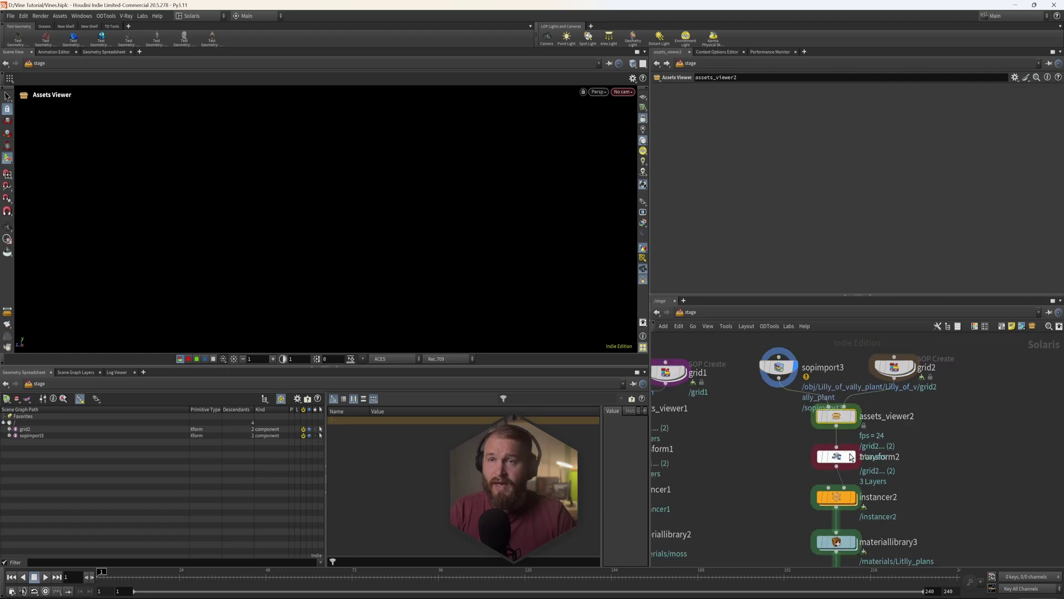
pyautogui.scroll(3, 838, 478)
pyautogui.click(856, 501)
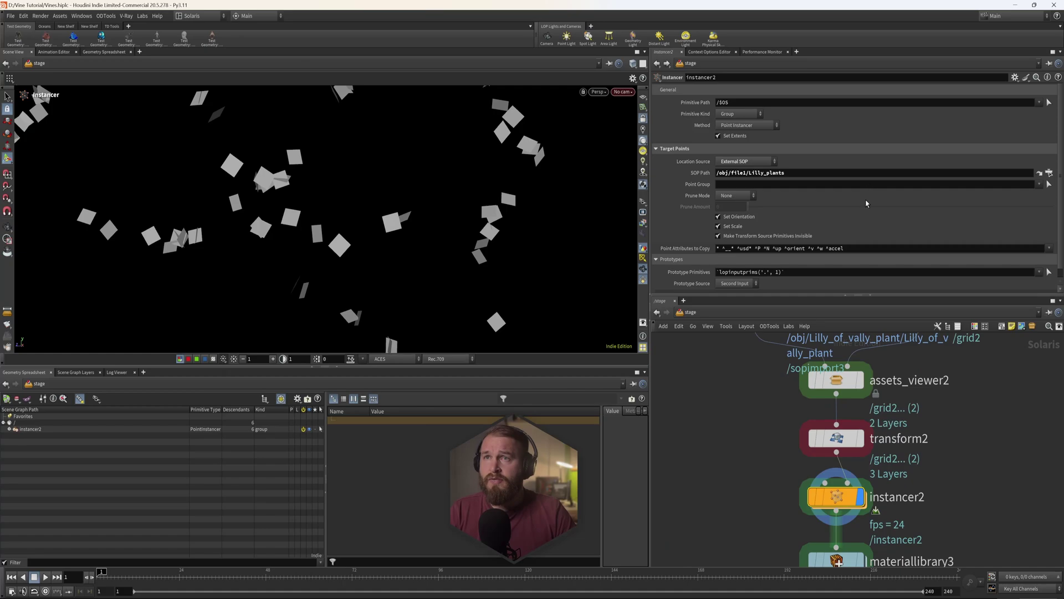
# Step: Display materiallibrary3, open its Litlly_plans material and tidy up the node layout
pyautogui.scroll(-2, 874, 441)
pyautogui.moveTo(874, 441); pyautogui.dragTo(874, 346, button='middle')
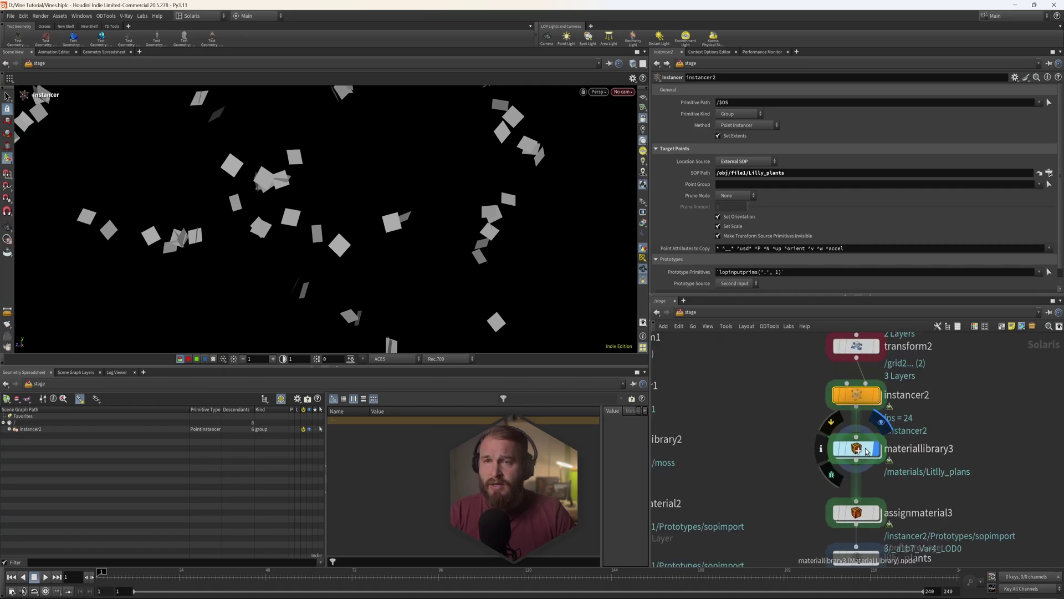
pyautogui.doubleClick(862, 450)
pyautogui.doubleClick(865, 451)
pyautogui.moveTo(748, 416); pyautogui.dragTo(743, 383)
pyautogui.moveTo(738, 441); pyautogui.dragTo(755, 419)
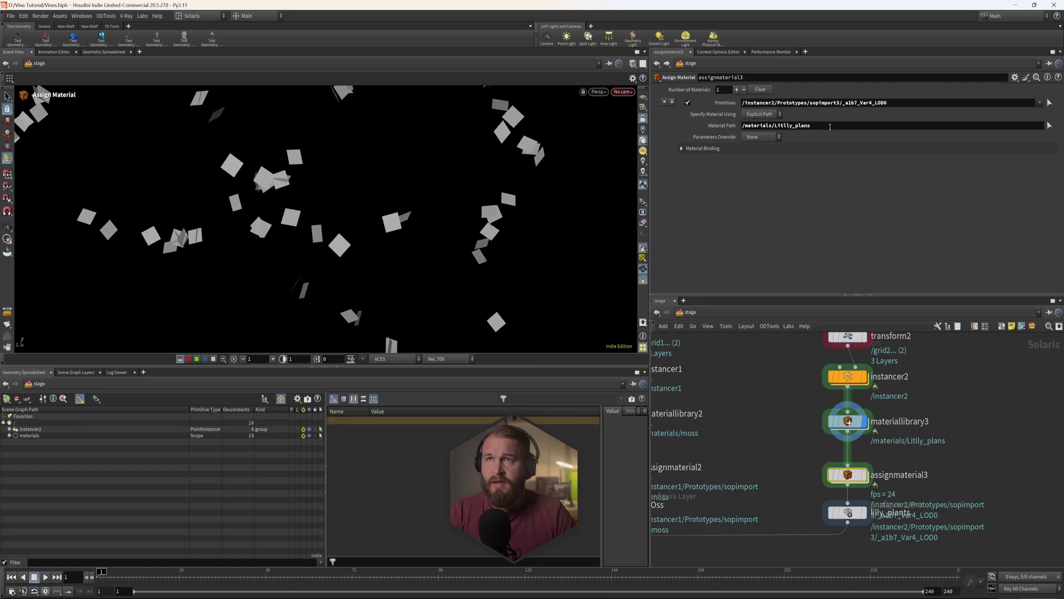
# Step: Show the layer configuration of lilly_plants, and display merge1 with its merge style and inputs
pyautogui.click(847, 513)
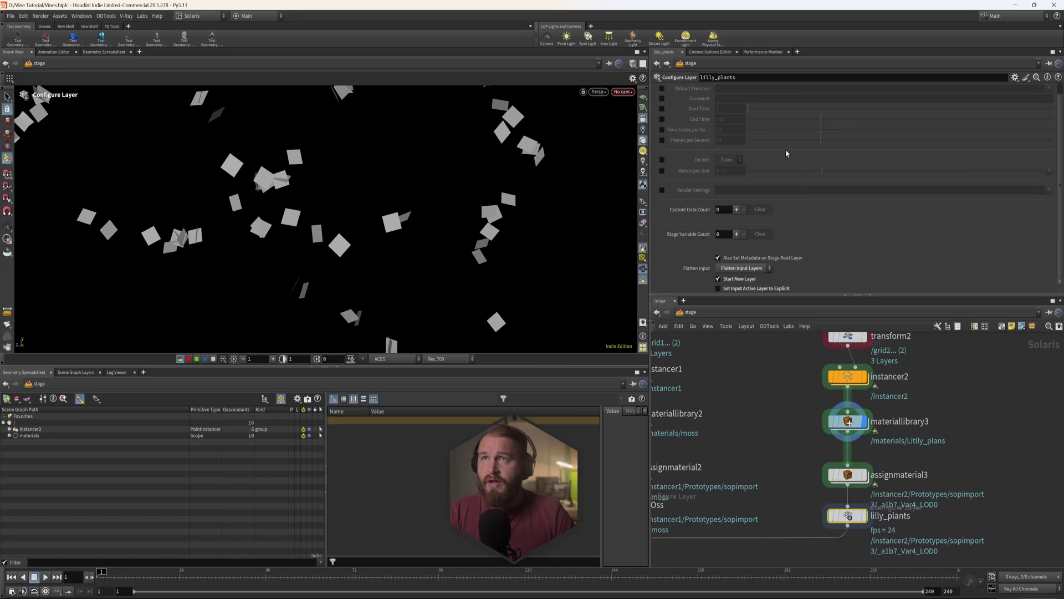
pyautogui.scroll(-7, 946, 416)
pyautogui.scroll(8, 765, 431)
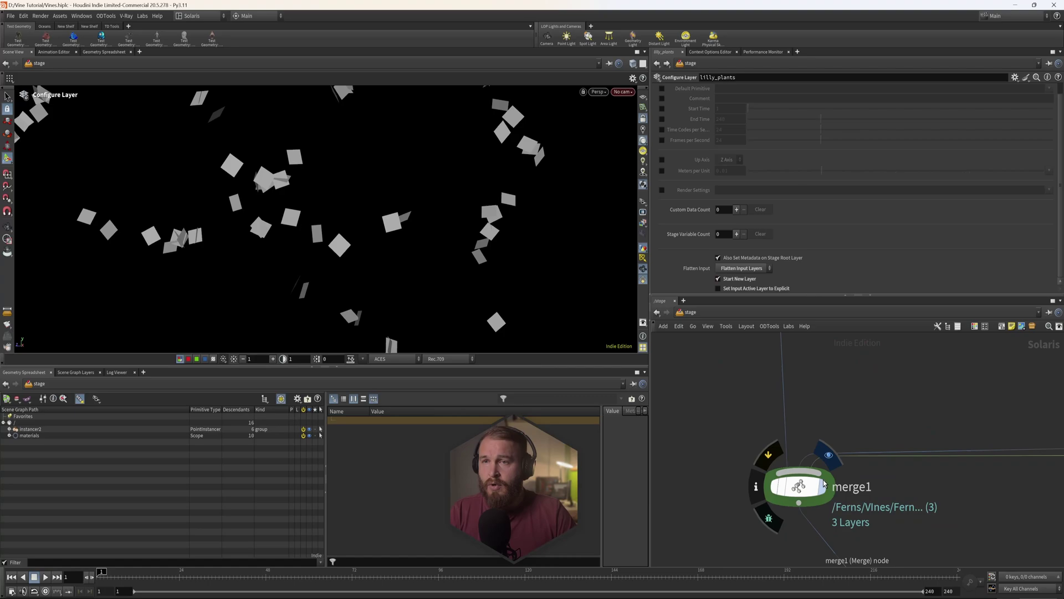
pyautogui.click(822, 491)
pyautogui.click(807, 490)
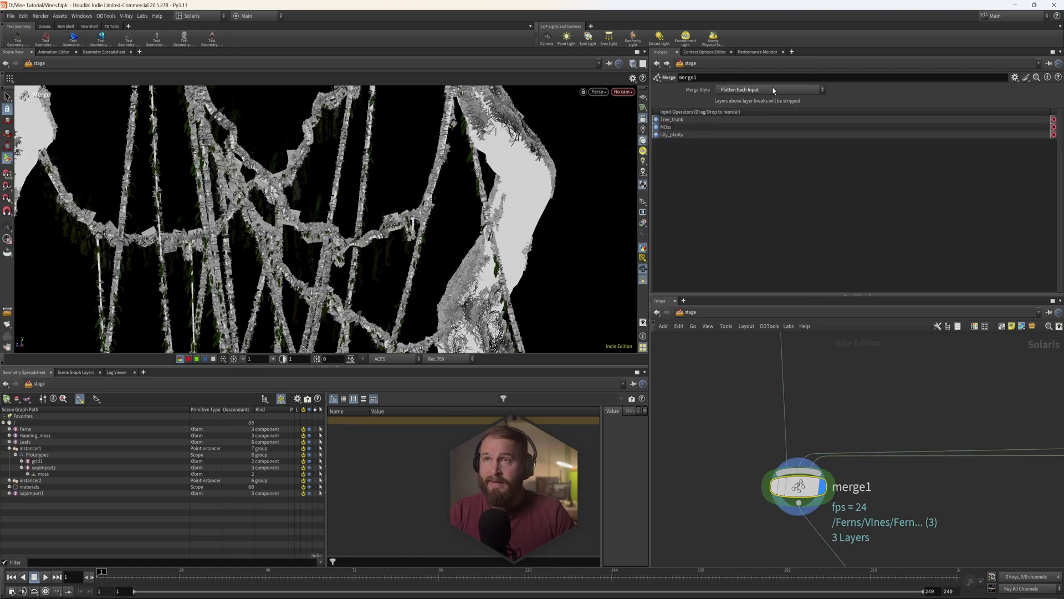
# Step: Place the usd_rop1 node directly below merge1 and show its USD export settings
pyautogui.scroll(-3, 791, 374)
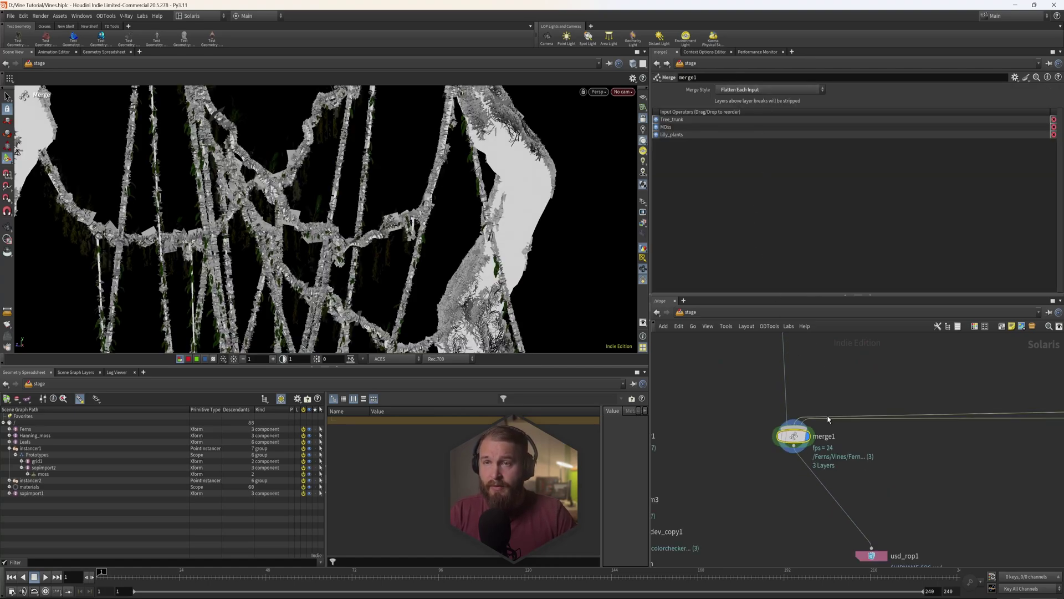
pyautogui.scroll(-3, 828, 416)
pyautogui.scroll(3, 840, 471)
pyautogui.moveTo(871, 503); pyautogui.dragTo(796, 428)
pyautogui.click(792, 420)
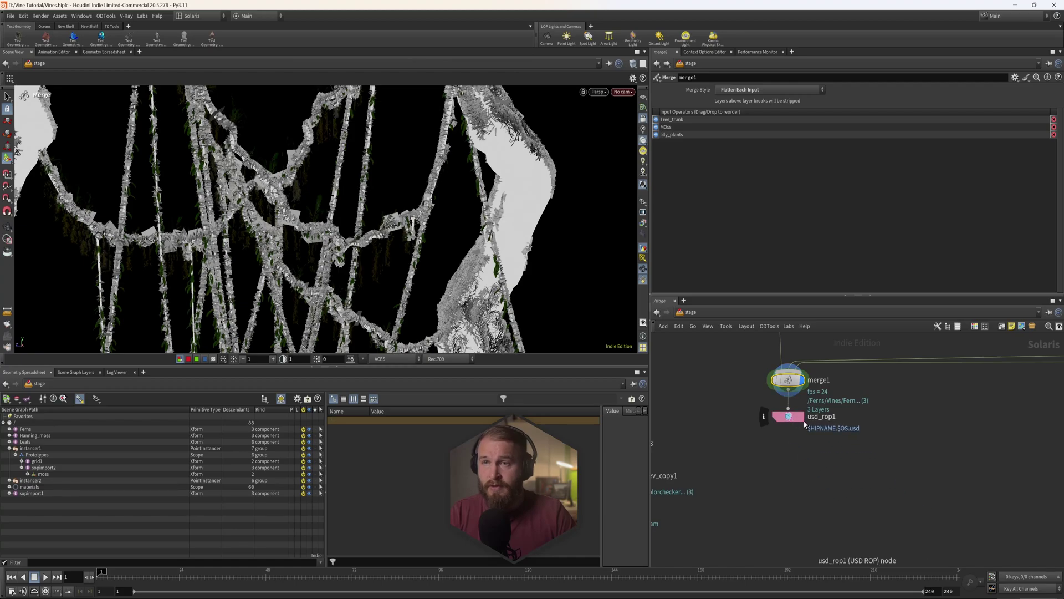
# Step: Display the sublayer1 node and show the settings that load the exported Vines.usd_rop1.usd file
pyautogui.scroll(-4, 876, 413)
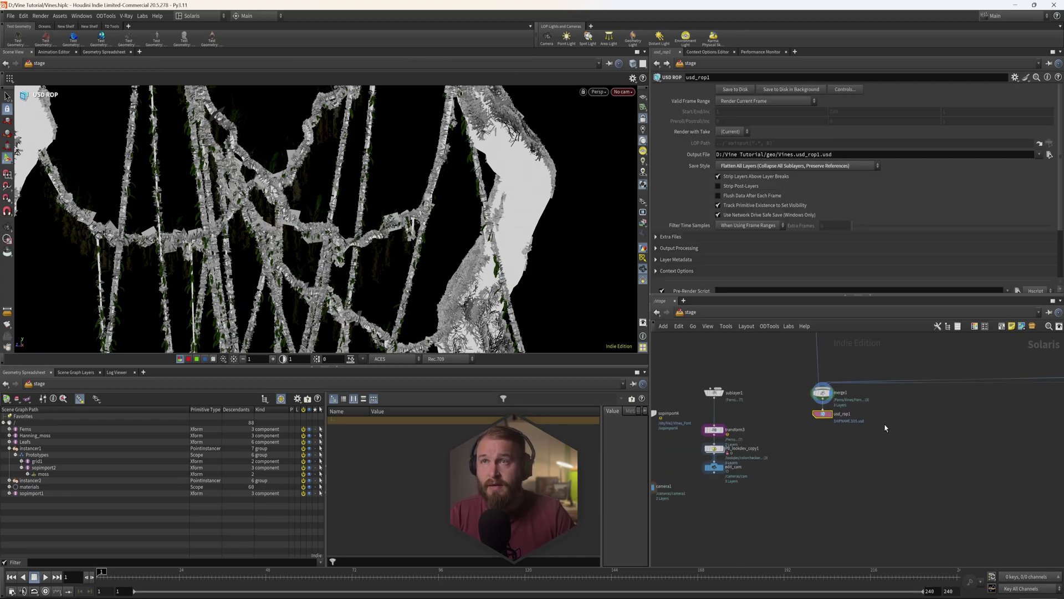
pyautogui.moveTo(886, 427); pyautogui.dragTo(1030, 521, button='middle')
pyautogui.scroll(-1, 865, 416)
pyautogui.scroll(3, 910, 479)
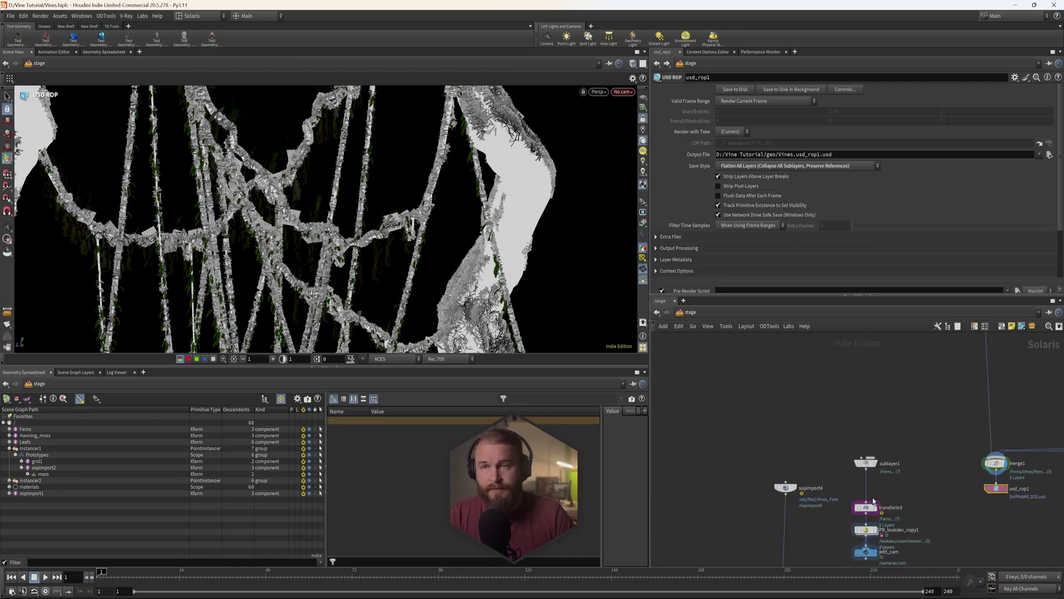
pyautogui.scroll(3, 885, 498)
pyautogui.scroll(-5, 850, 432)
pyautogui.moveTo(853, 429)
pyautogui.scroll(5, 861, 426)
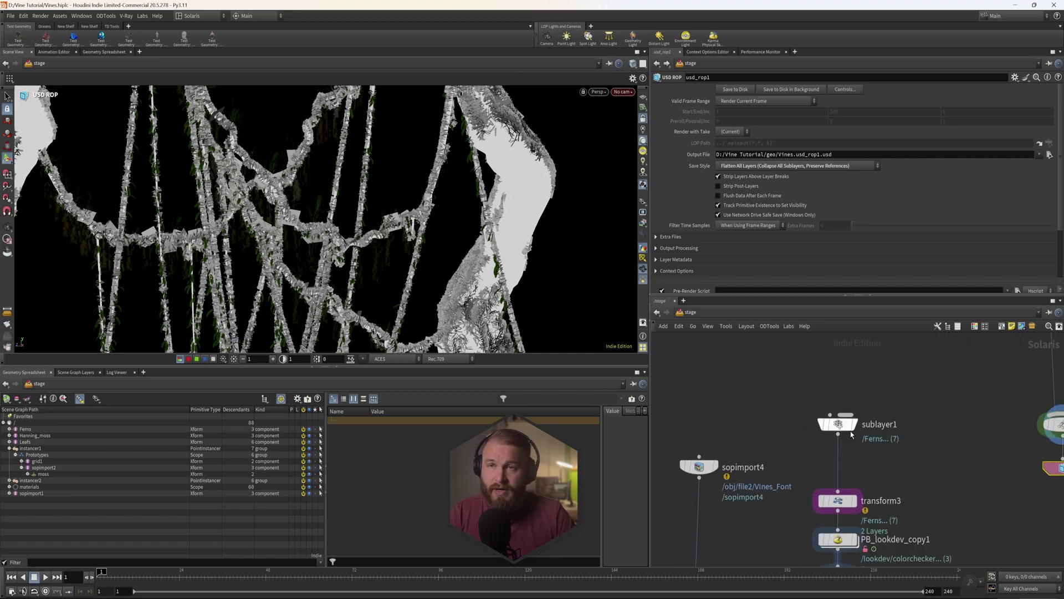
pyautogui.click(844, 424)
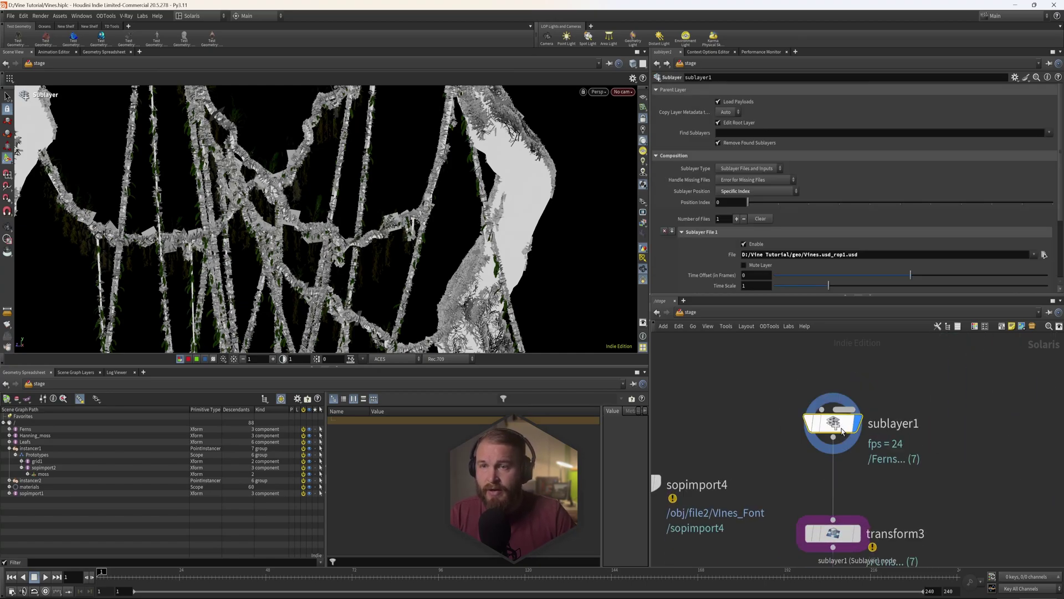
# Step: Display transform3 and show its rotation and pivot settings
pyautogui.moveTo(864, 499); pyautogui.dragTo(818, 438, button='middle')
pyautogui.click(811, 474)
pyautogui.click(798, 475)
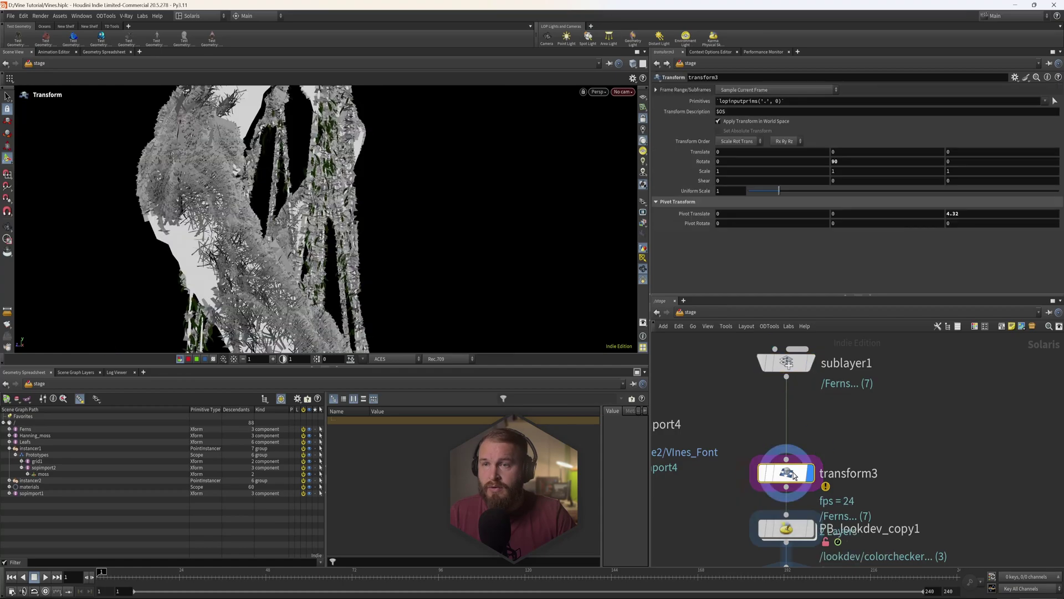
# Step: Display PB_lookdev_copy1, show its lookdev settings and view the scene through the /cameras/cam camera
pyautogui.click(622, 93)
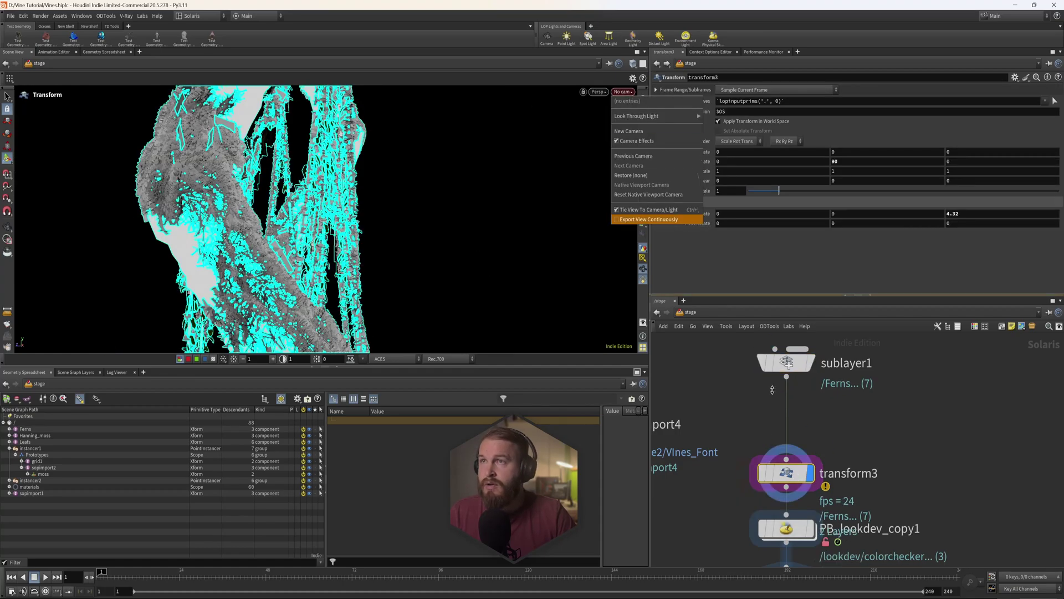
pyautogui.click(868, 446)
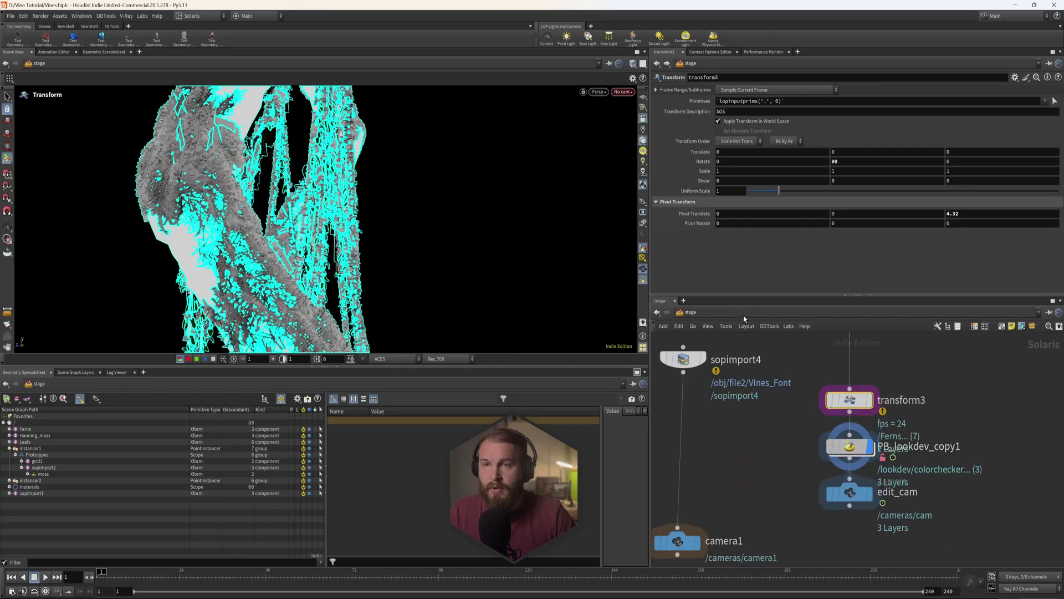
pyautogui.press('Down')
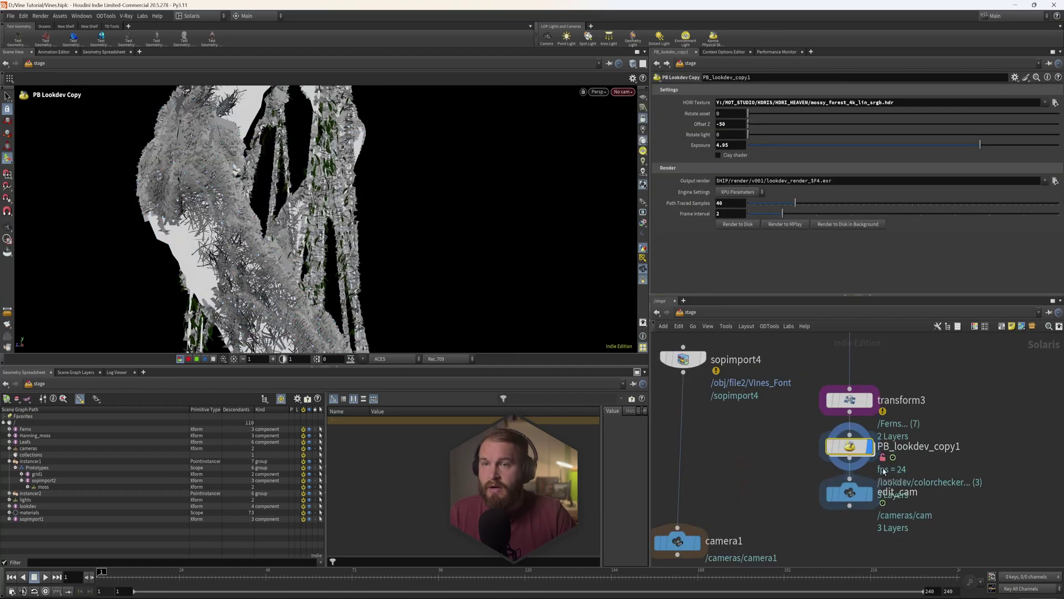
pyautogui.click(623, 92)
pyautogui.click(644, 107)
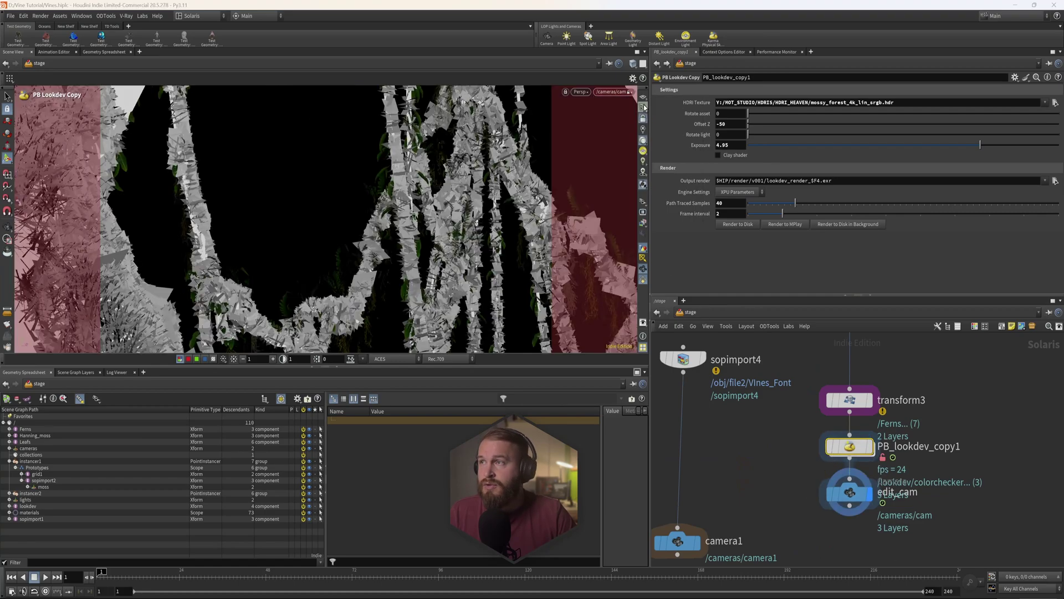
# Step: Release the viewport's camera lock, render the scene view with Karma XPU and inspect the vines
pyautogui.click(644, 128)
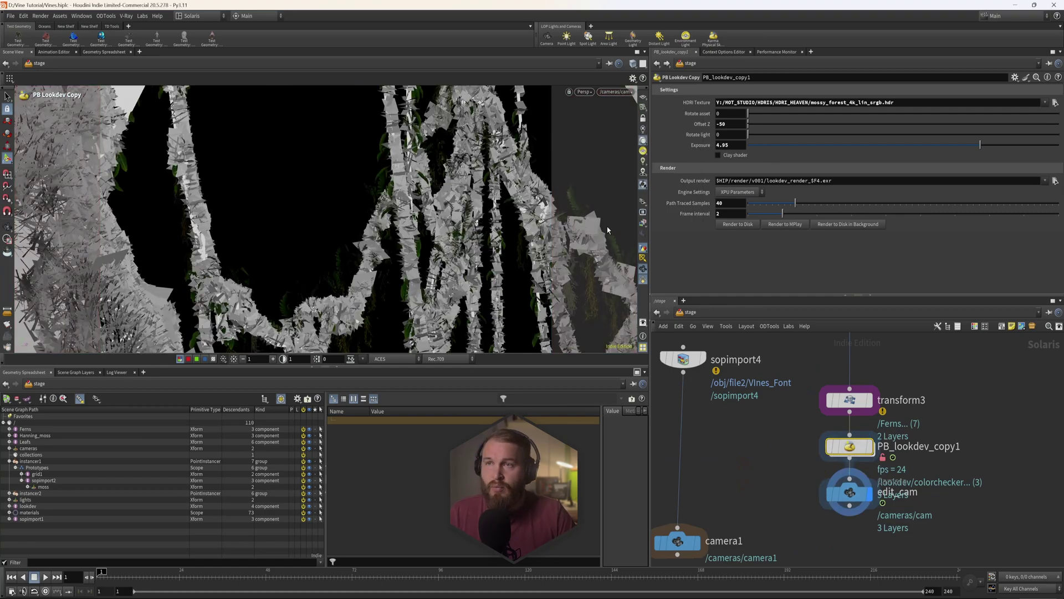
pyautogui.click(583, 92)
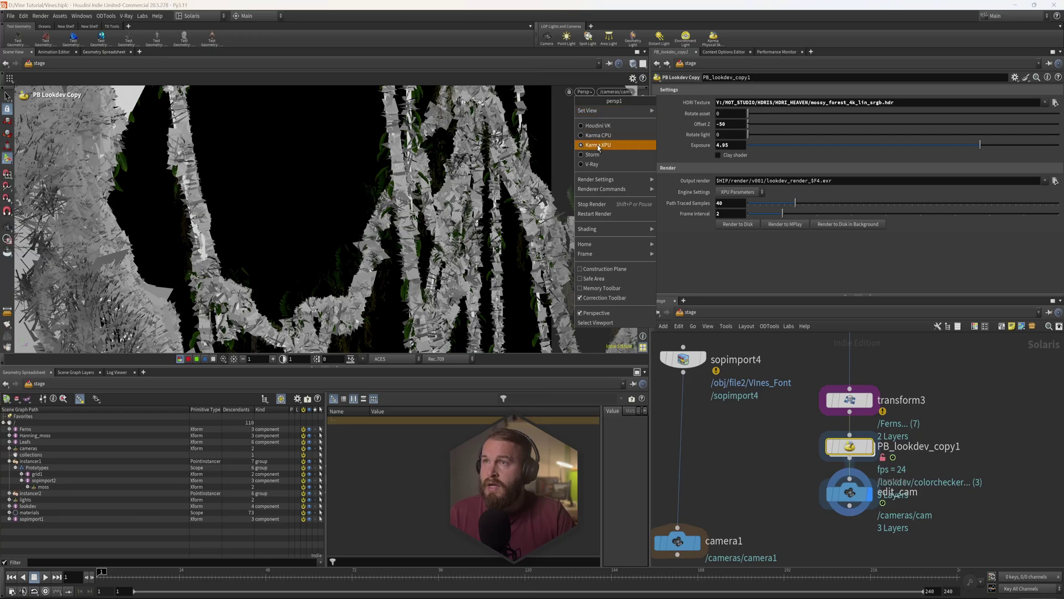
pyautogui.click(598, 148)
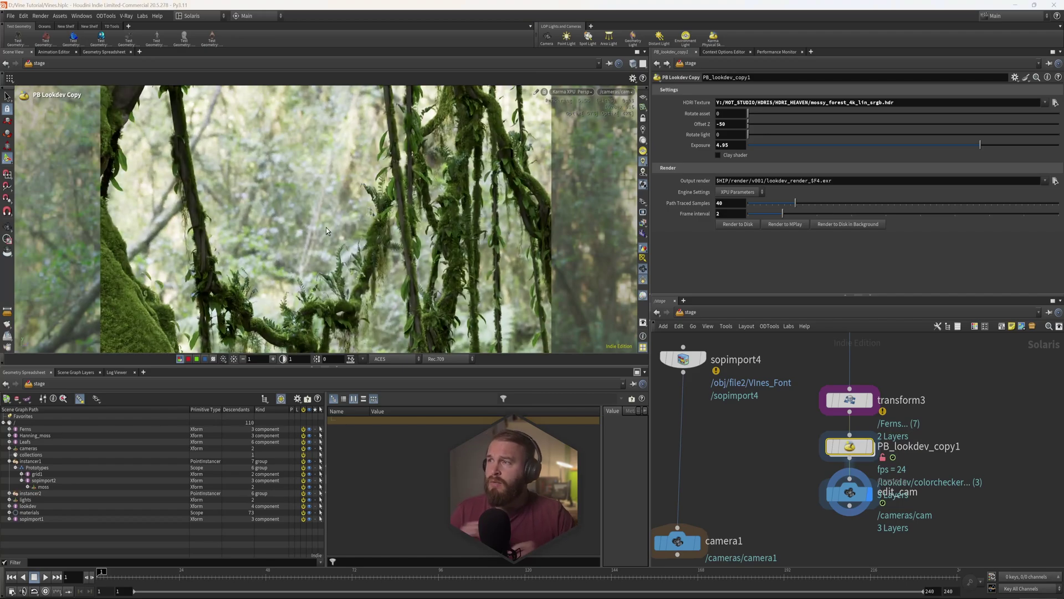
pyautogui.keyDown('alt'); pyautogui.moveTo(326, 227); pyautogui.dragTo(346, 221); pyautogui.keyUp('alt')
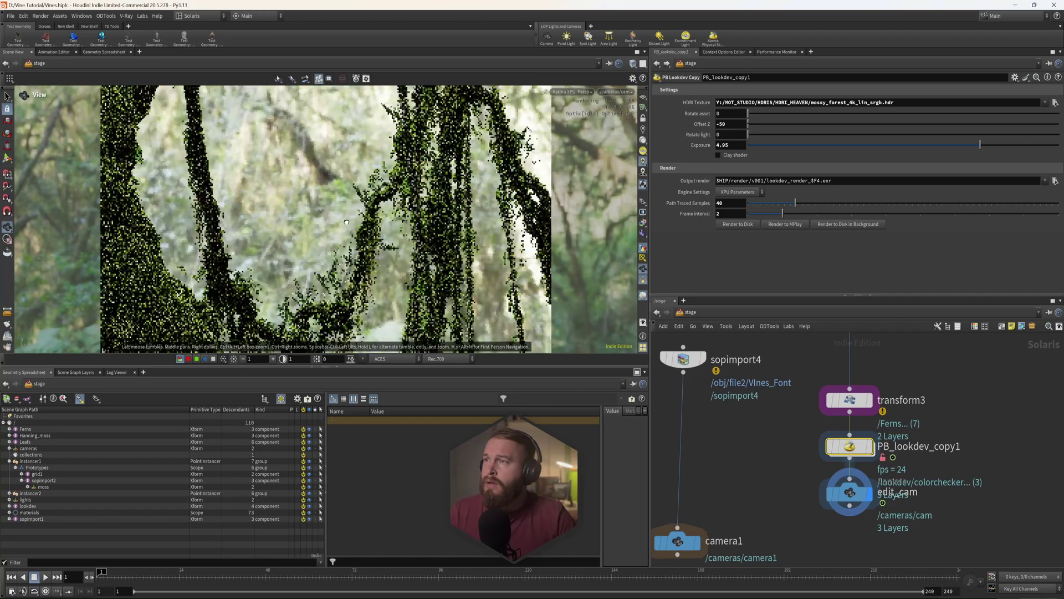
pyautogui.moveTo(346, 222); pyautogui.dragTo(328, 224, button='middle')
pyautogui.hotkey('ctrl', 'z')
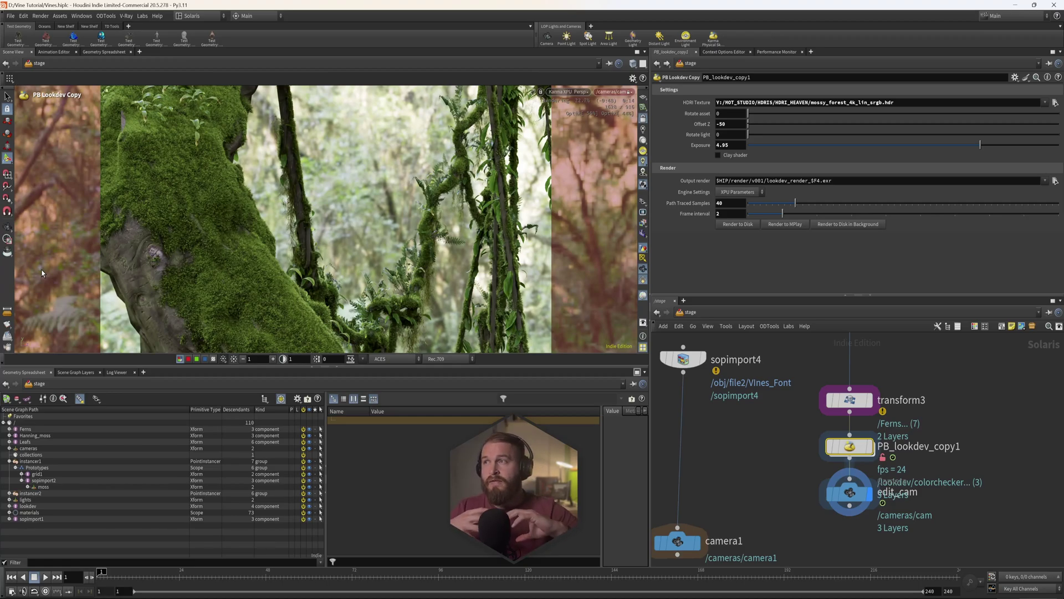
# Step: Open the file1 geometry network at object level and show the species probability settings of Mask_By_Feature_scatter1
pyautogui.click(704, 314)
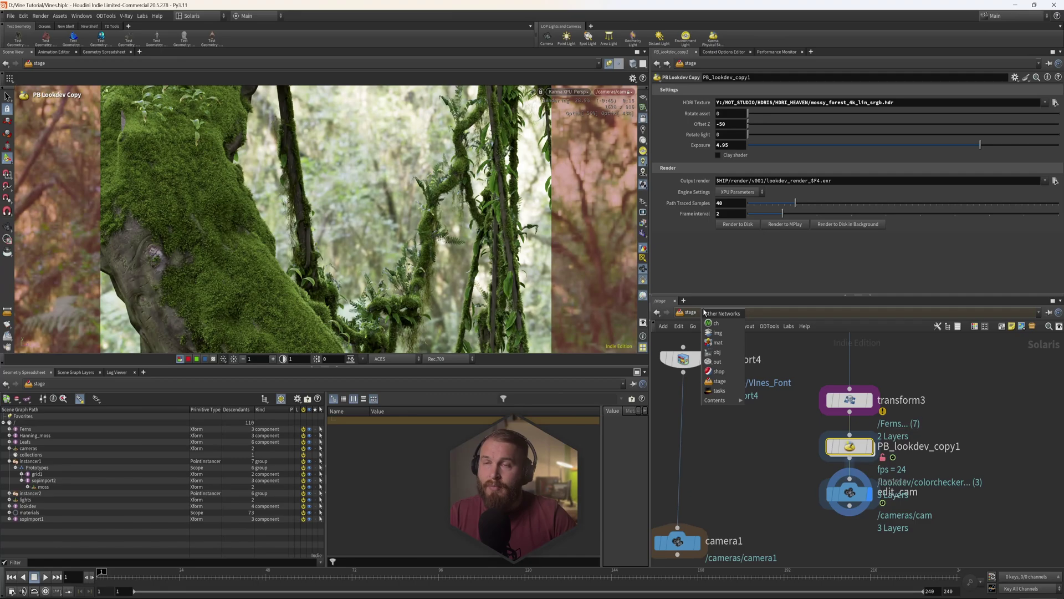
pyautogui.click(721, 352)
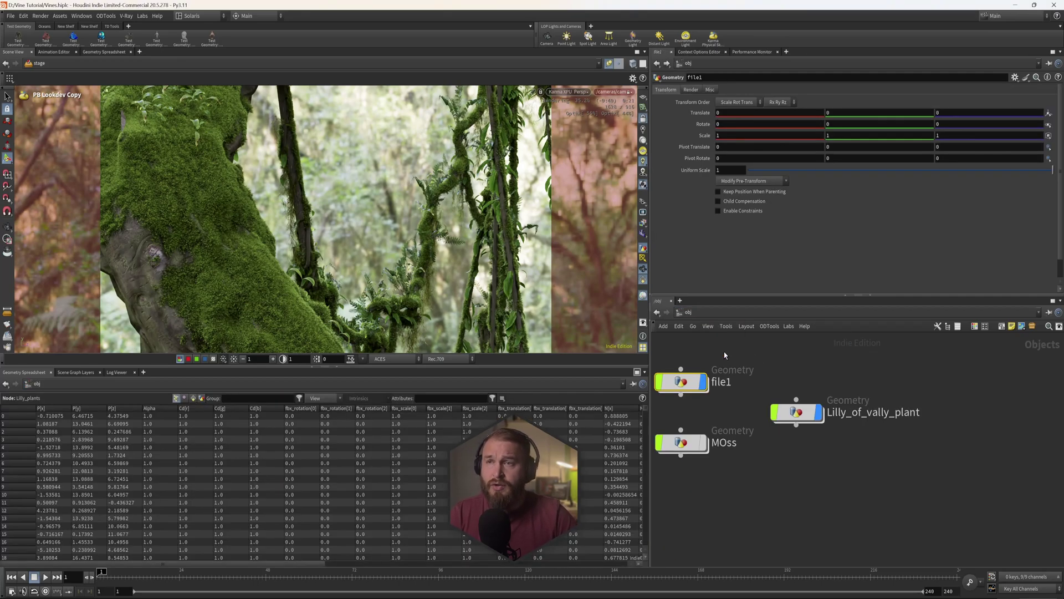
pyautogui.doubleClick(681, 383)
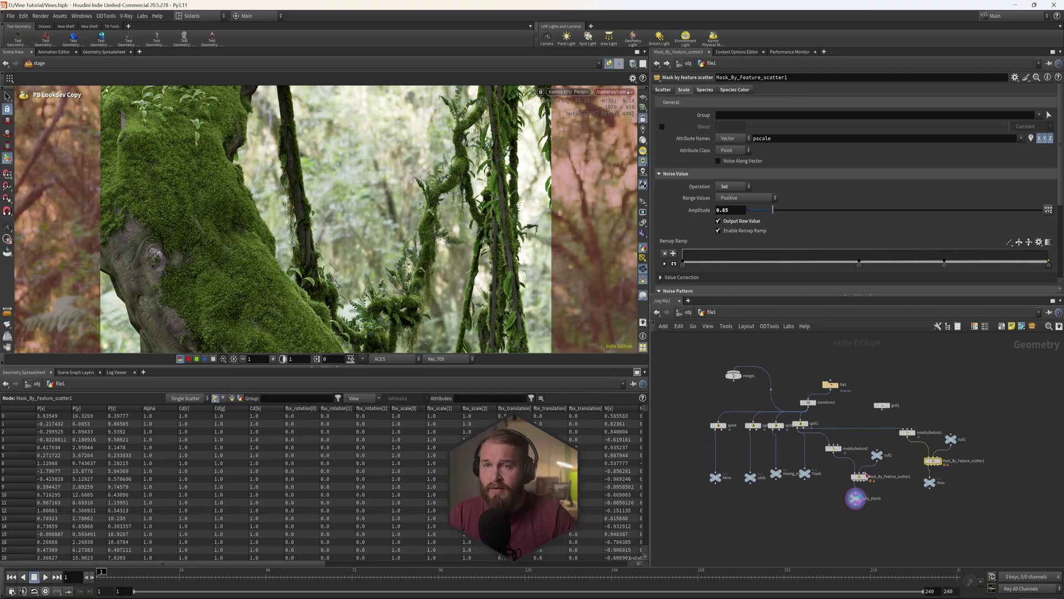
pyautogui.click(705, 90)
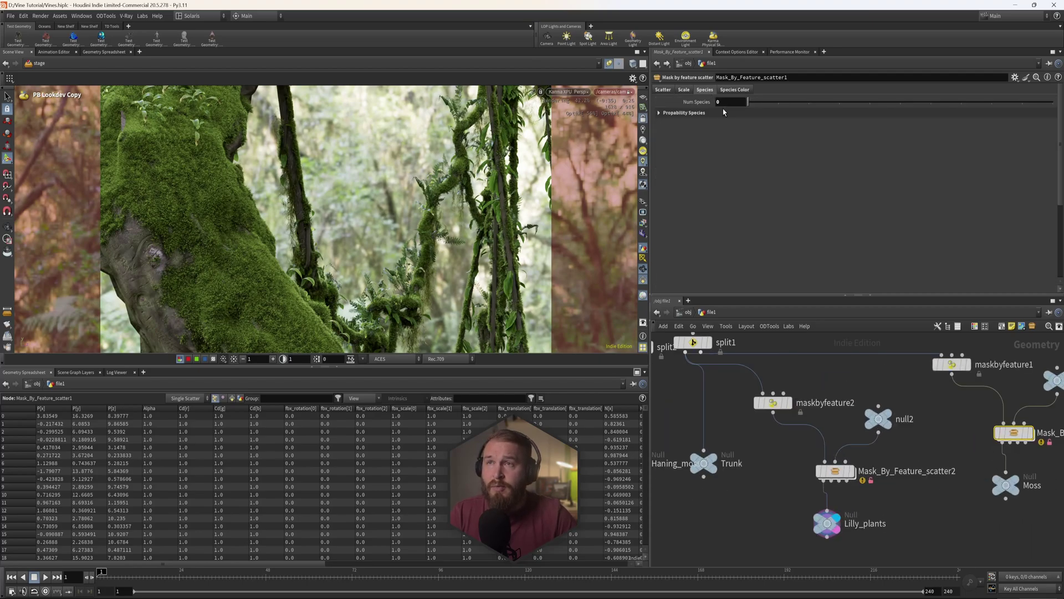
pyautogui.click(663, 114)
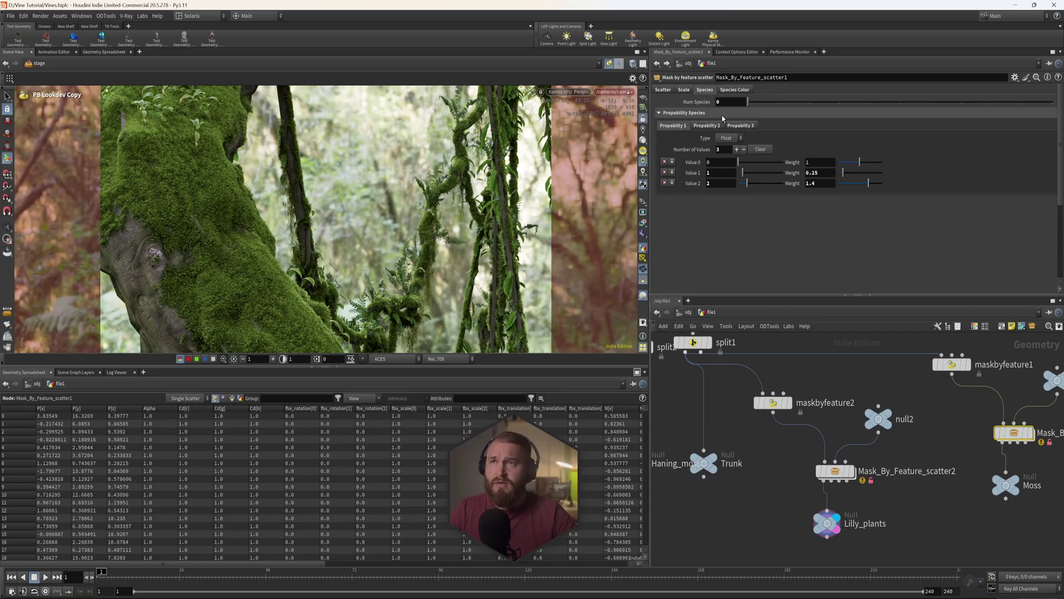
# Step: Examine the color settings of species 1, 2 and 3 and the scatter settings of Mask_By_Feature_scatter1
pyautogui.click(736, 90)
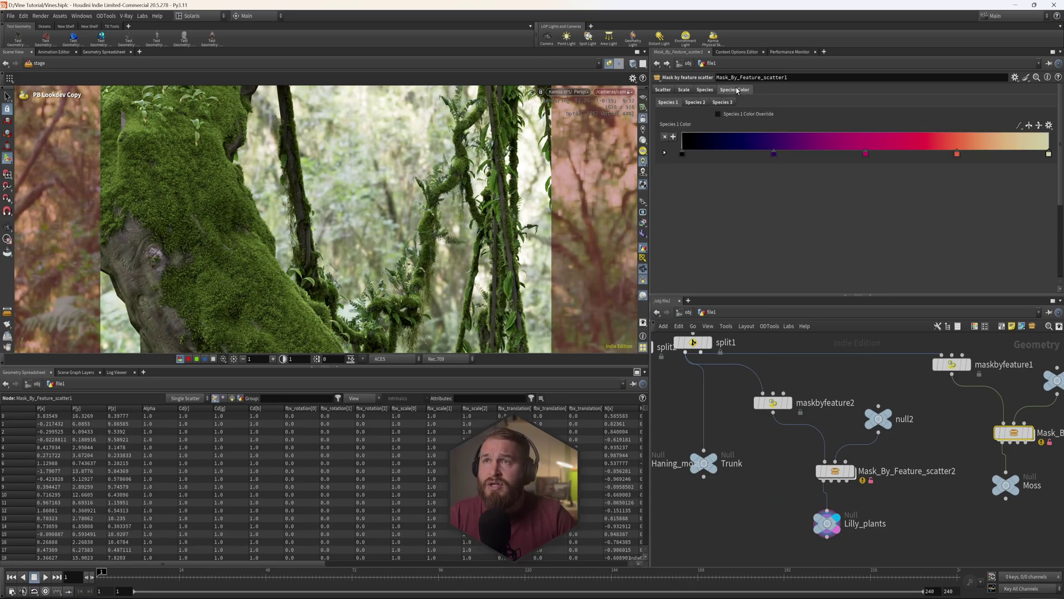
pyautogui.click(695, 102)
pyautogui.click(722, 103)
pyautogui.click(668, 102)
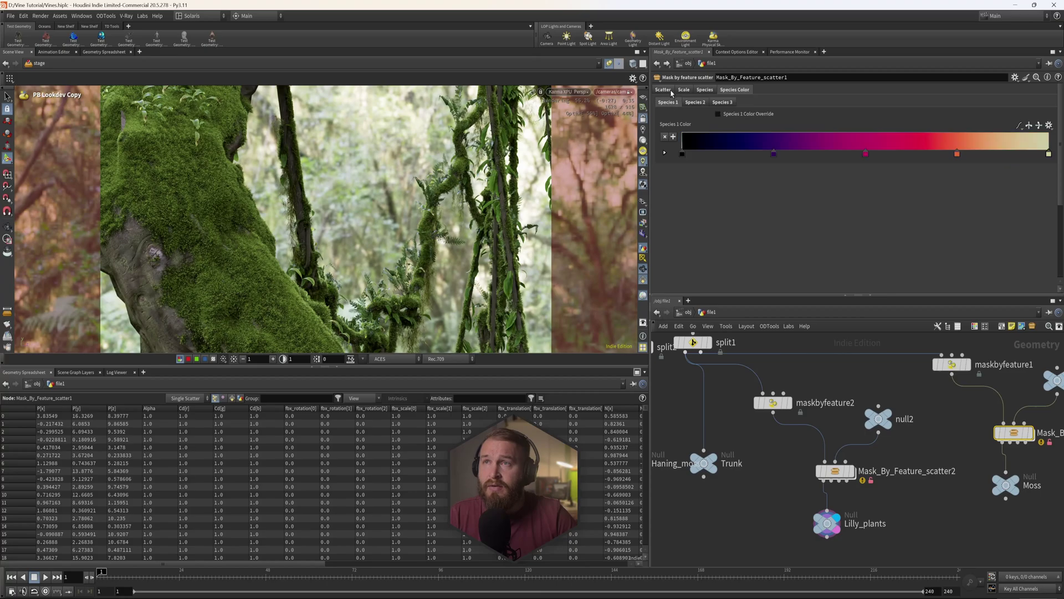
pyautogui.click(668, 91)
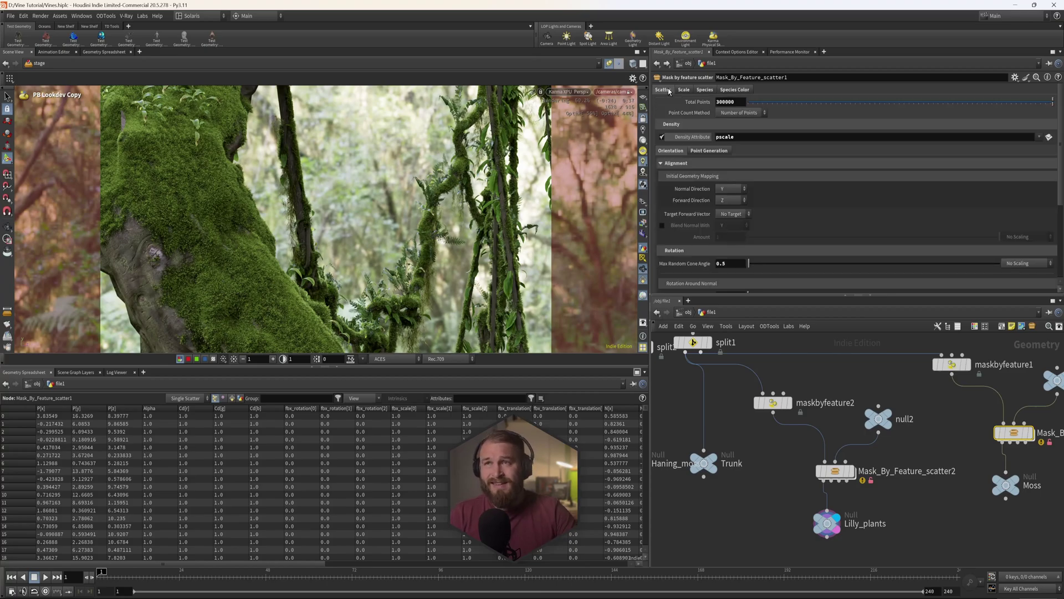